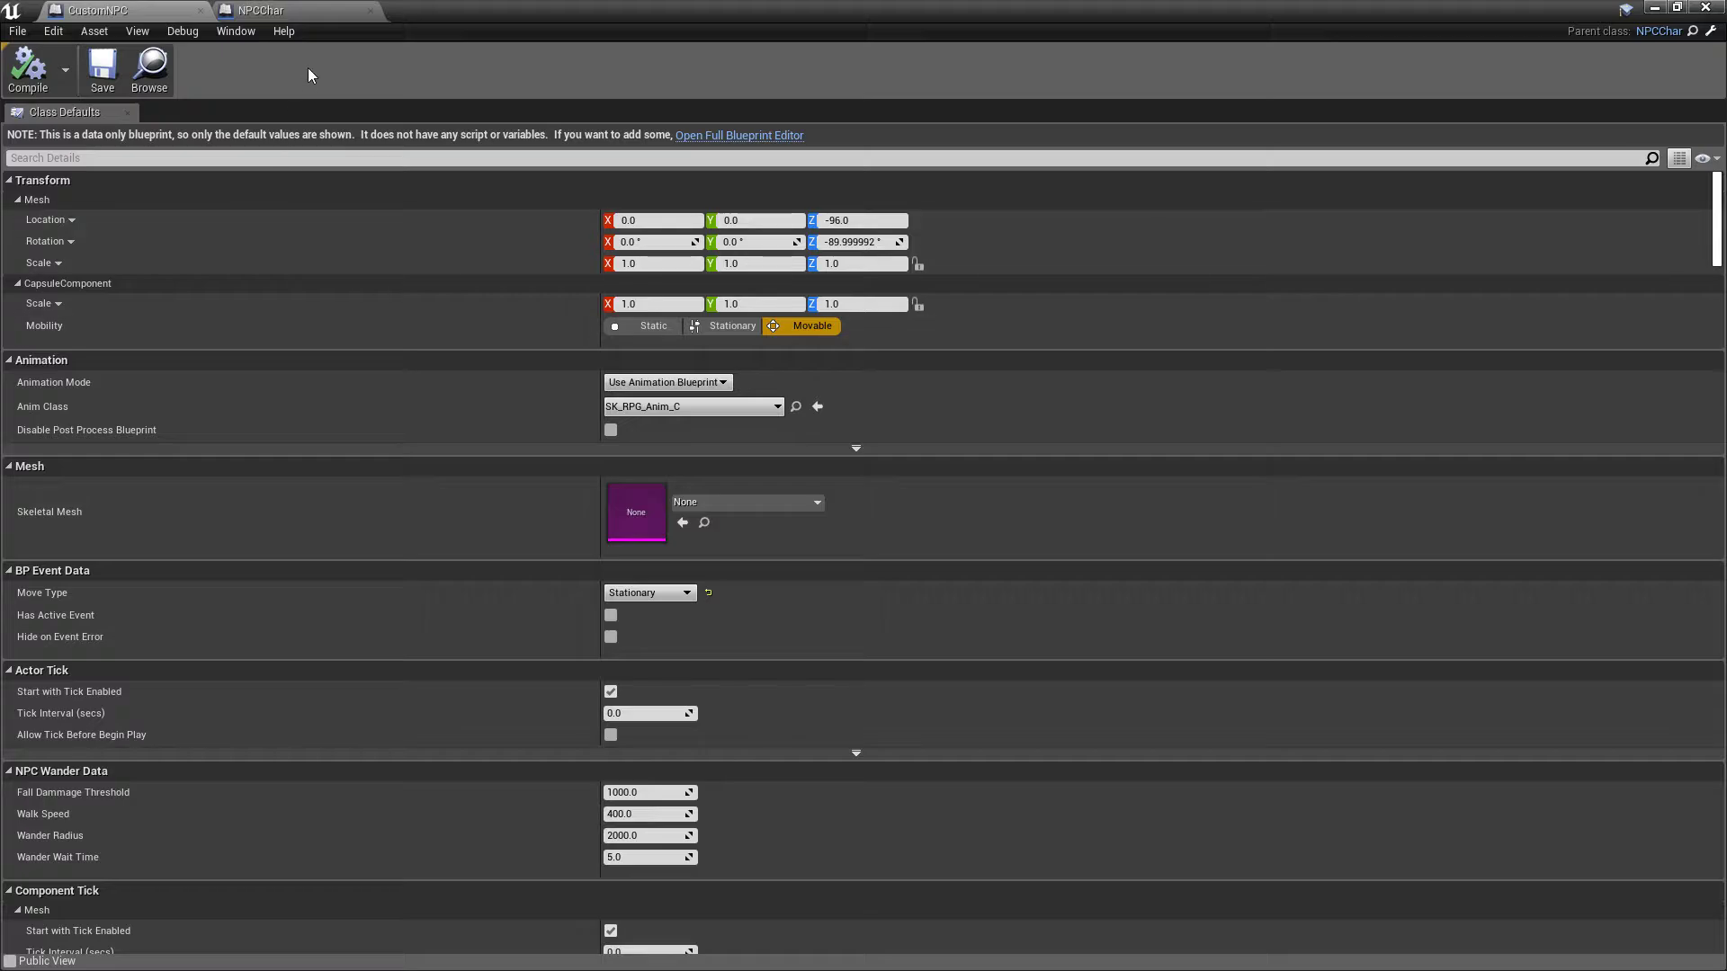
# - In NPCChar's Construction Script, rearrange the Setup Modular Data Ref, Build Modular Character, Modular Comp and Self nodes into a compact group after Load Event List Strut Data
pyautogui.click(301, 11)
pyautogui.moveTo(389, 574); pyautogui.dragTo(944, 657, button='right')
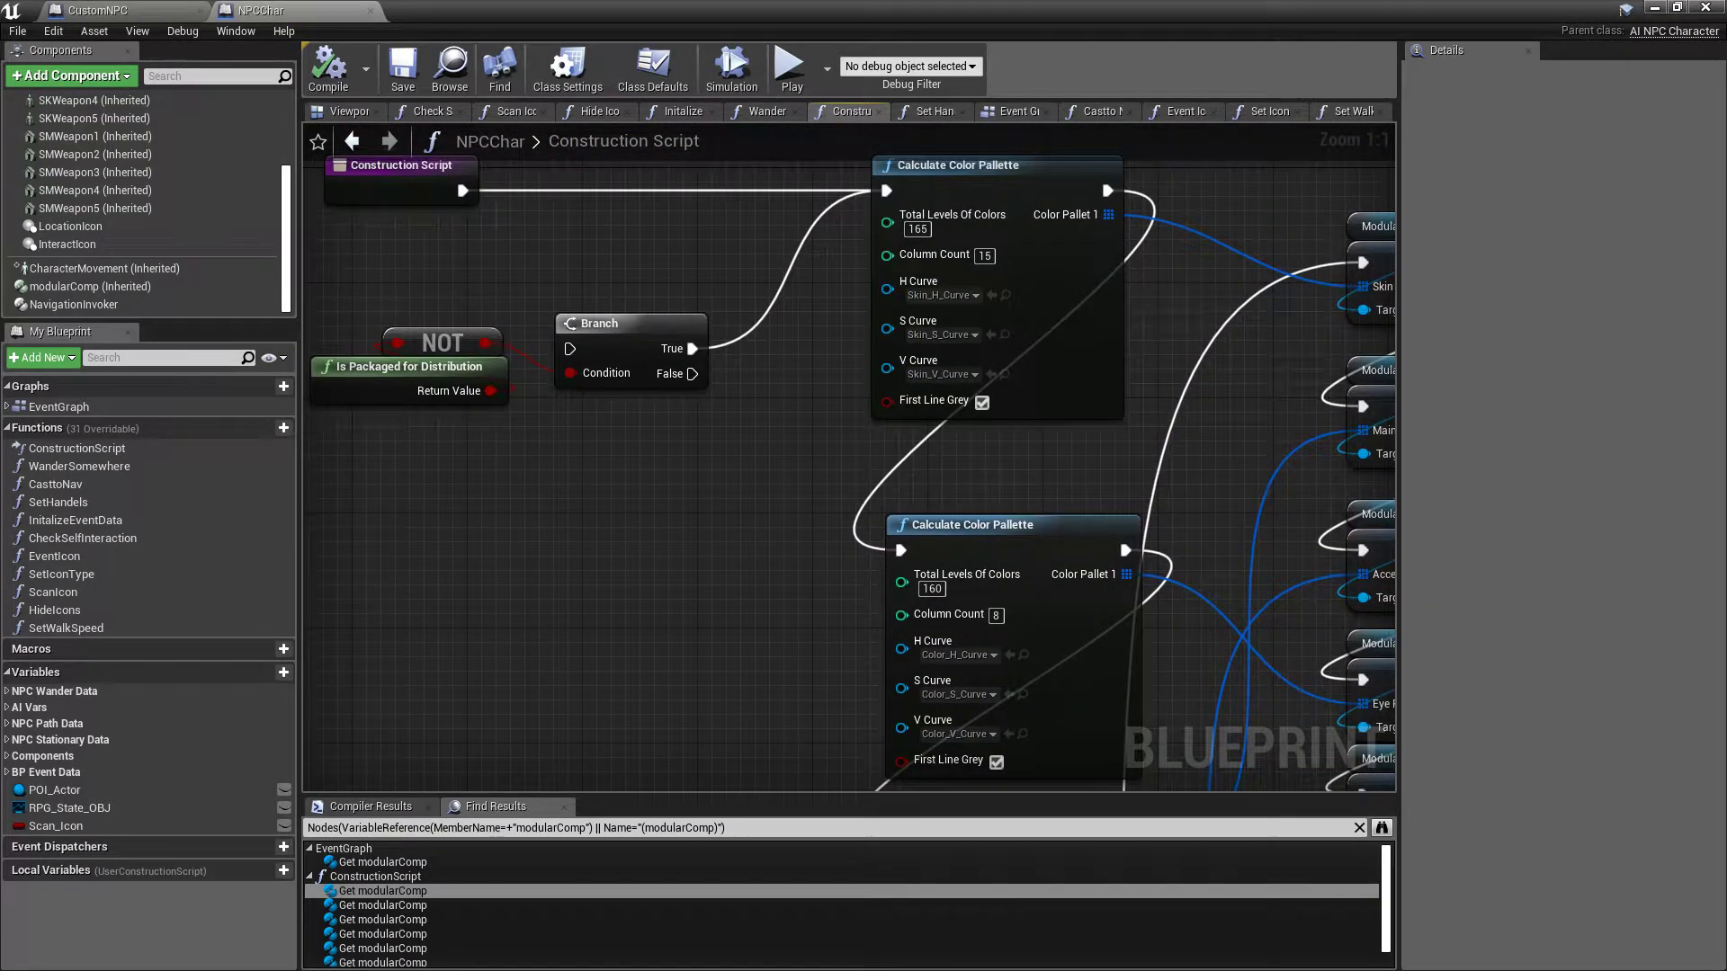
pyautogui.moveTo(1080, 684); pyautogui.dragTo(668, 664, button='right')
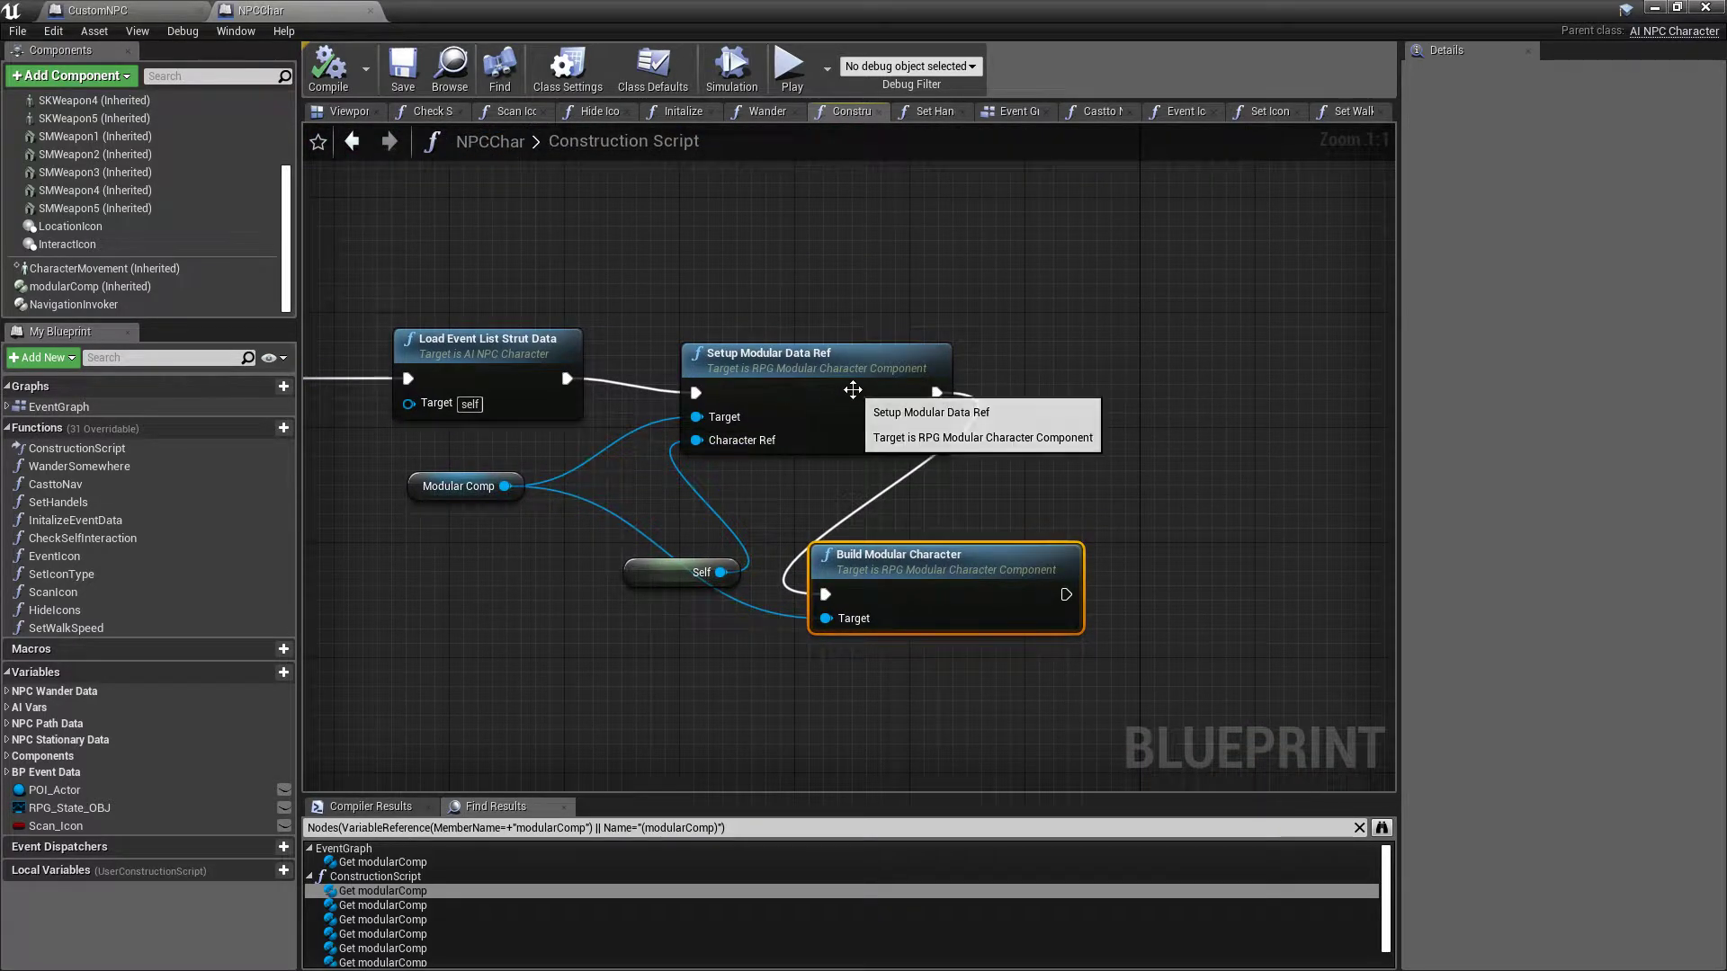
pyautogui.moveTo(861, 393); pyautogui.dragTo(974, 376)
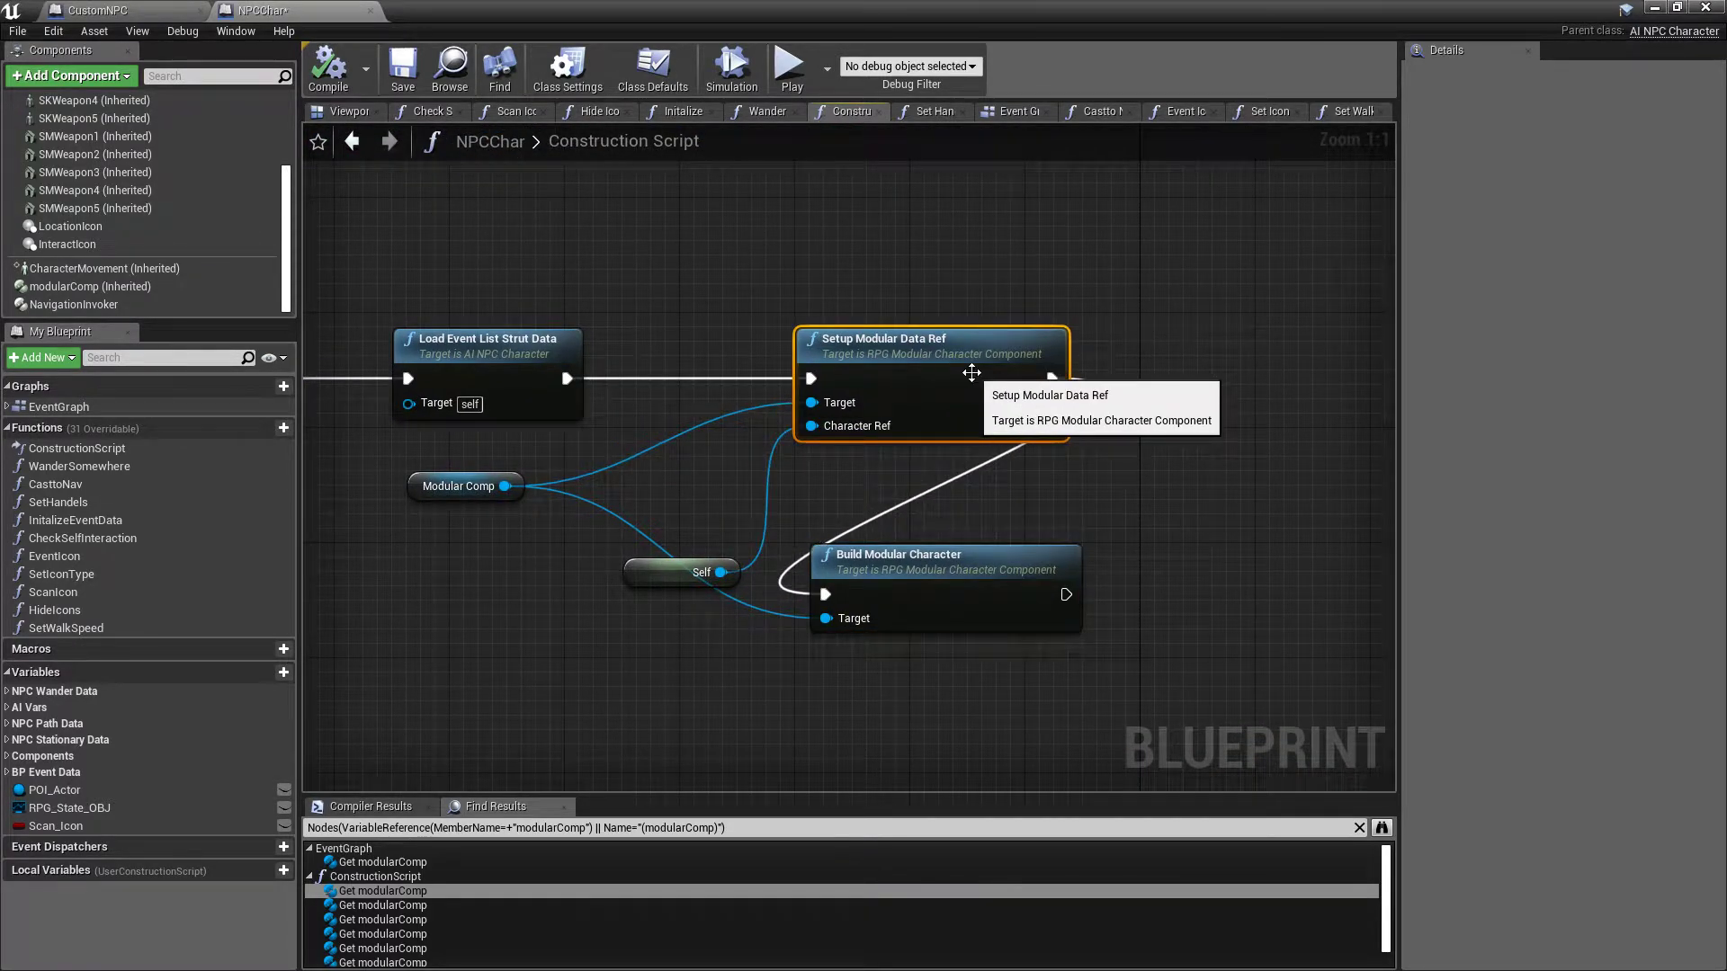
pyautogui.moveTo(897, 570); pyautogui.dragTo(883, 484)
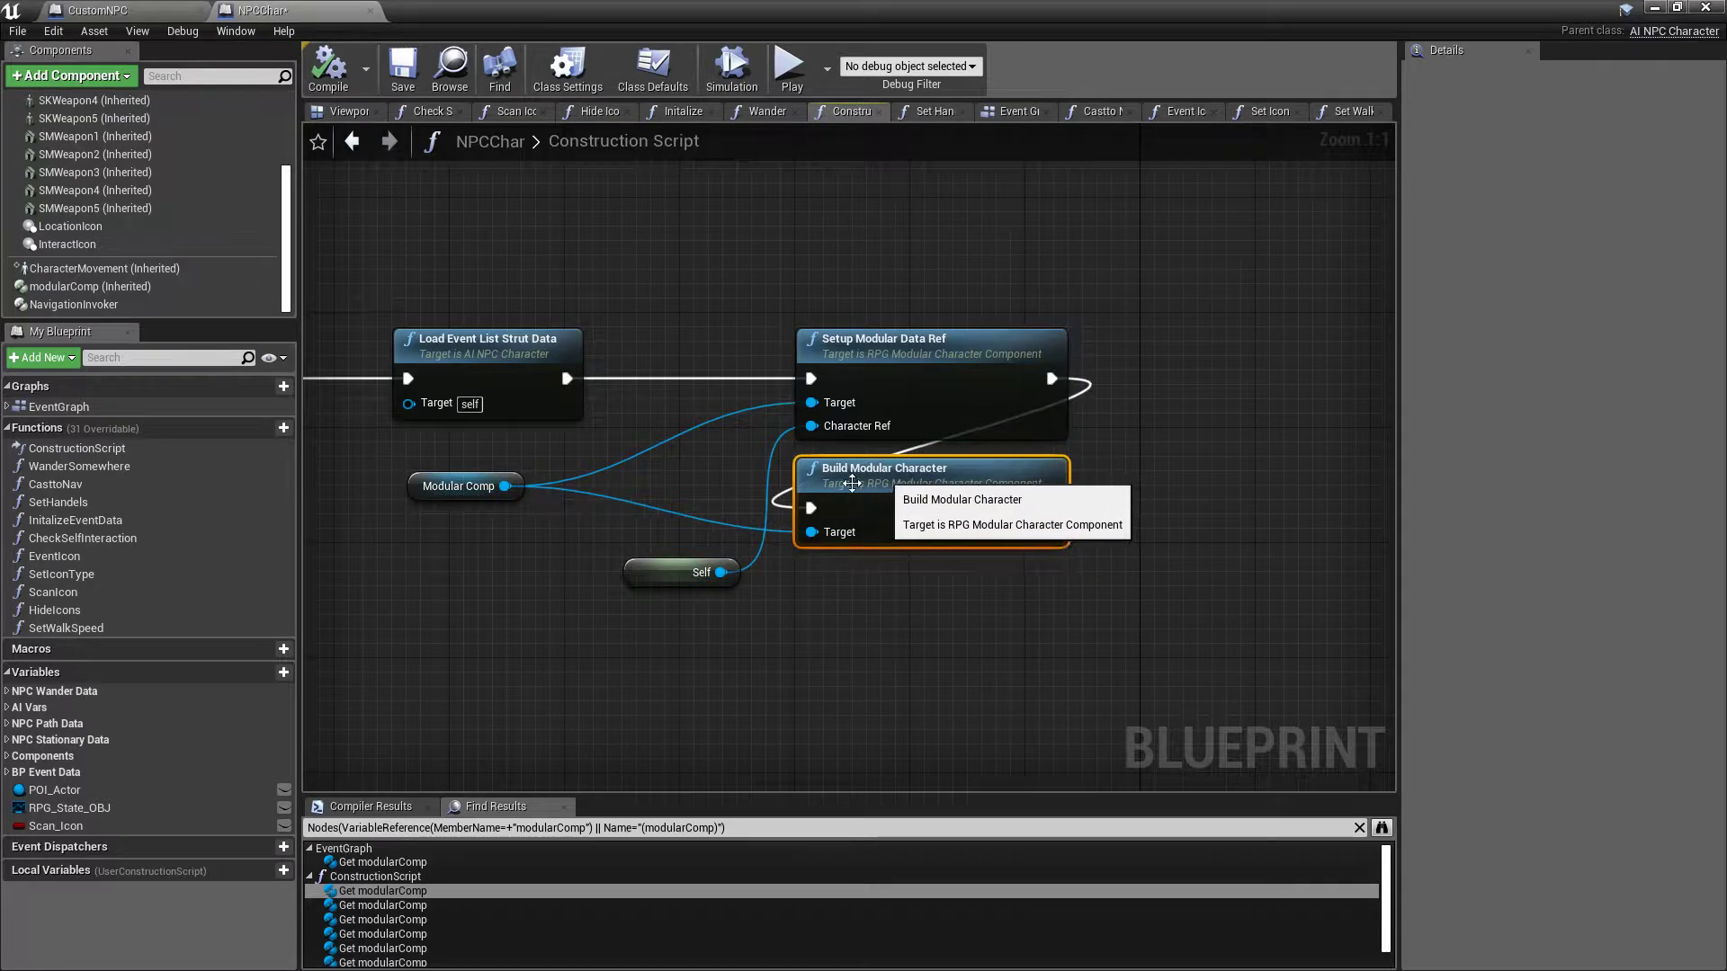
pyautogui.moveTo(454, 492); pyautogui.dragTo(609, 449)
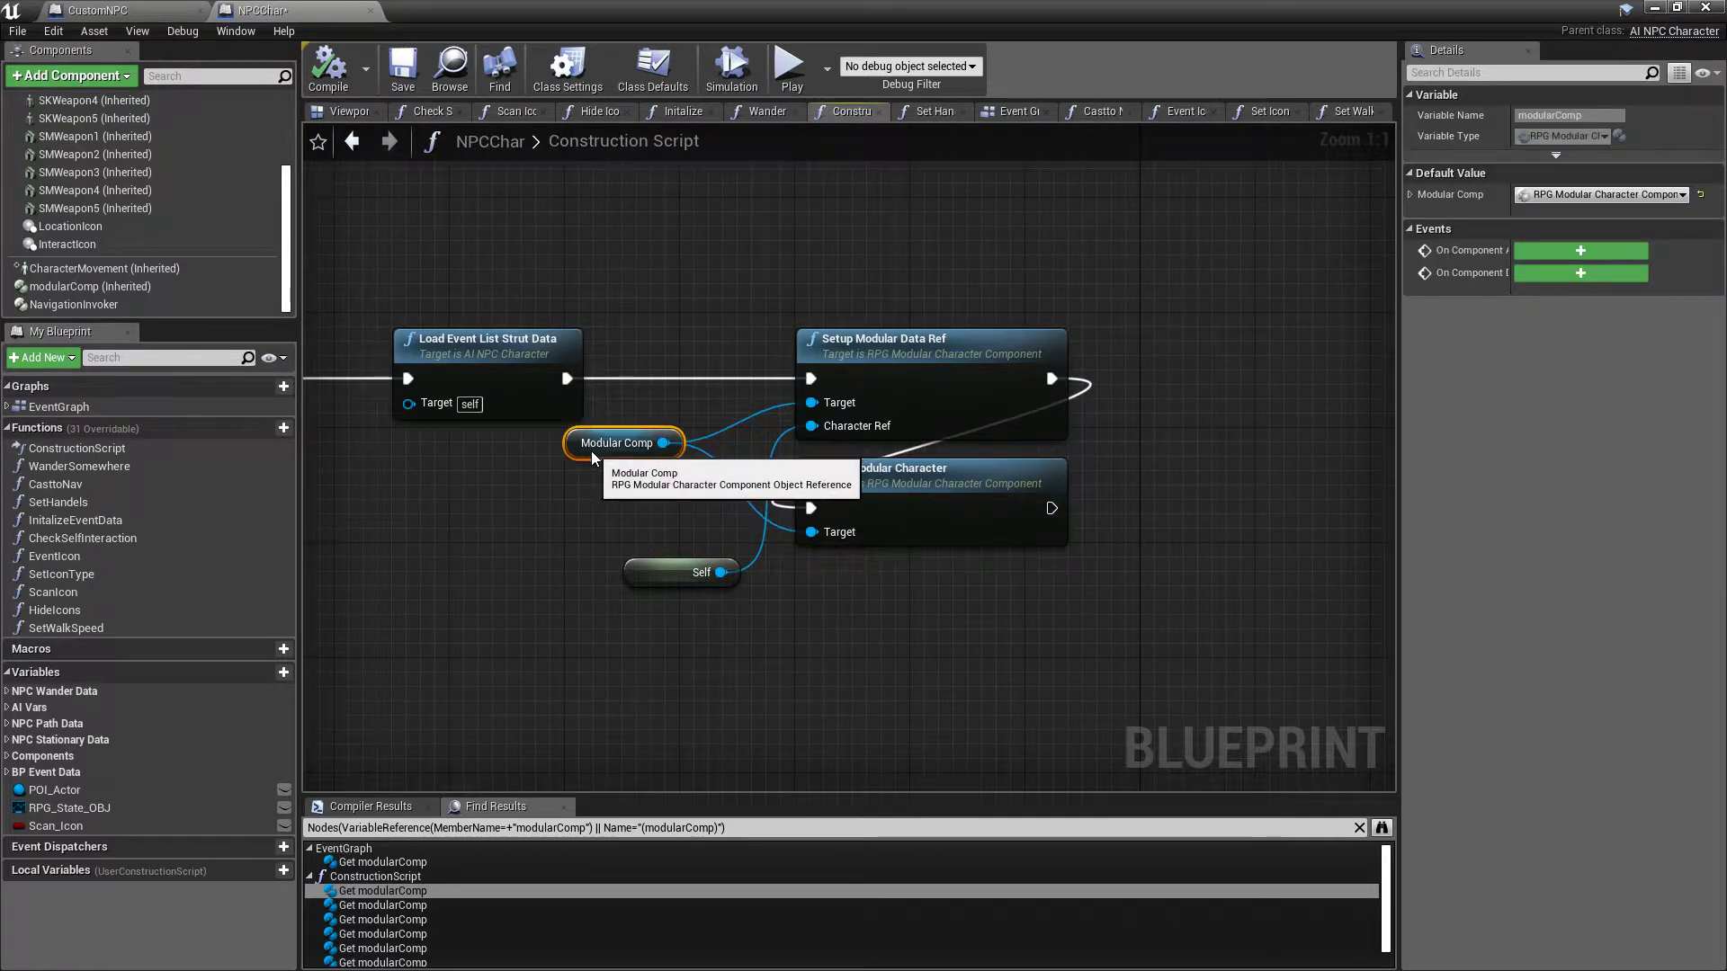
pyautogui.moveTo(666, 578); pyautogui.dragTo(609, 492)
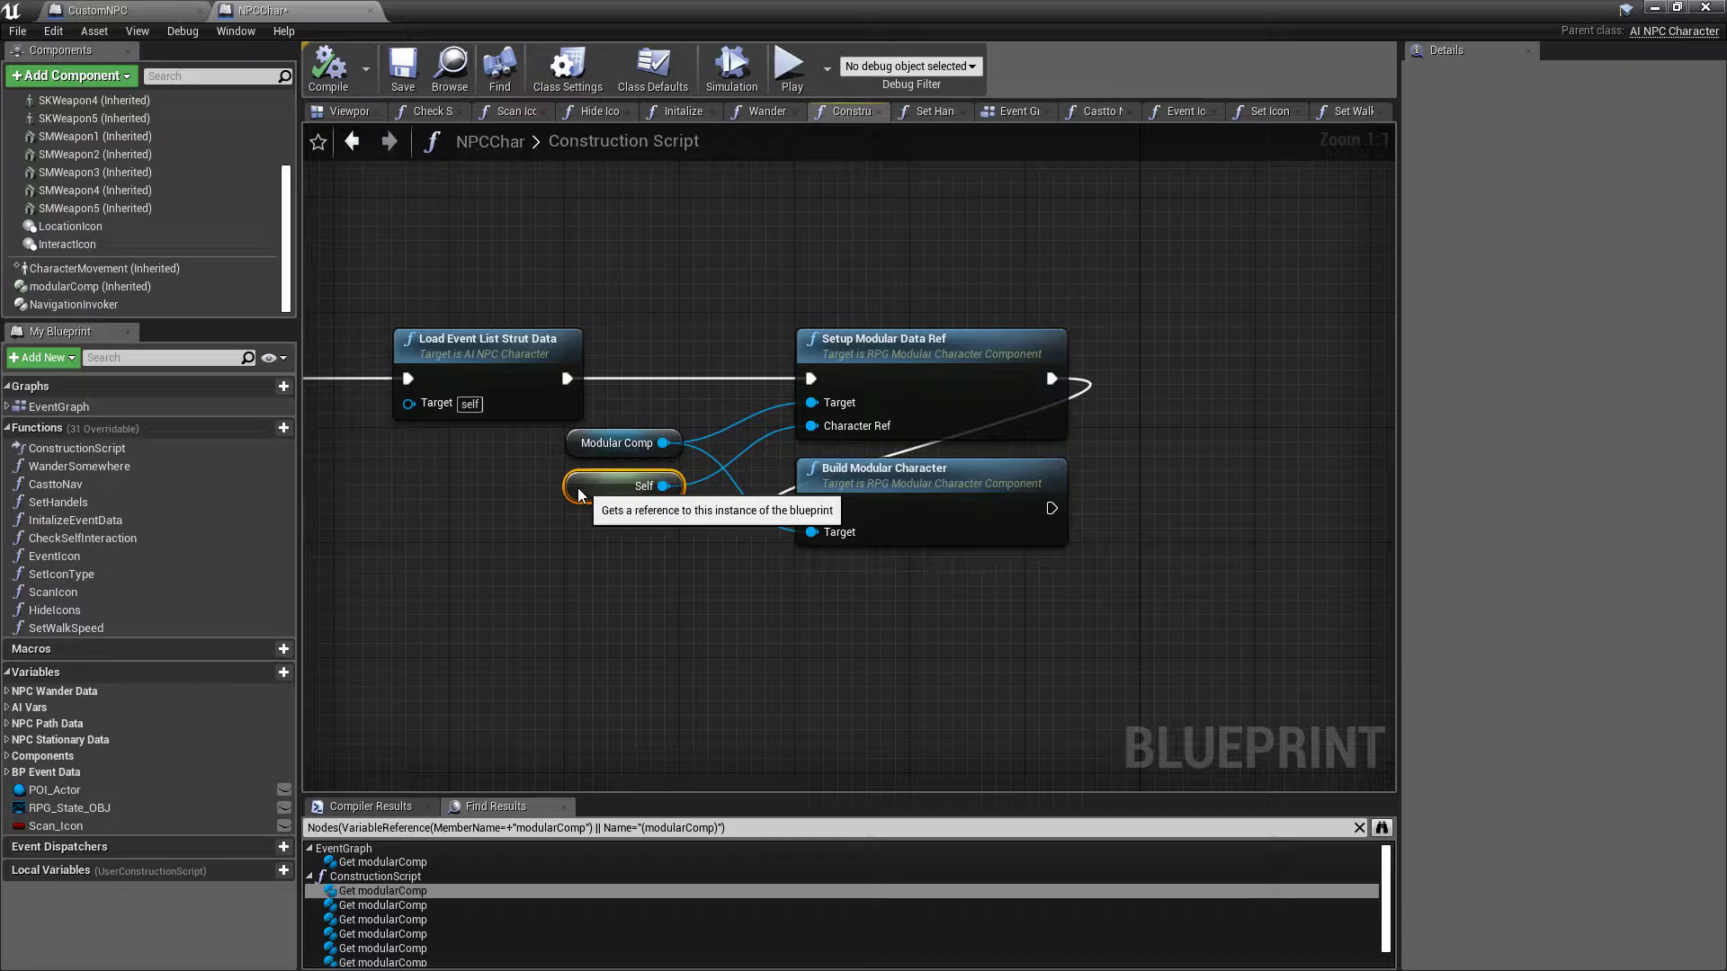
pyautogui.click(686, 602)
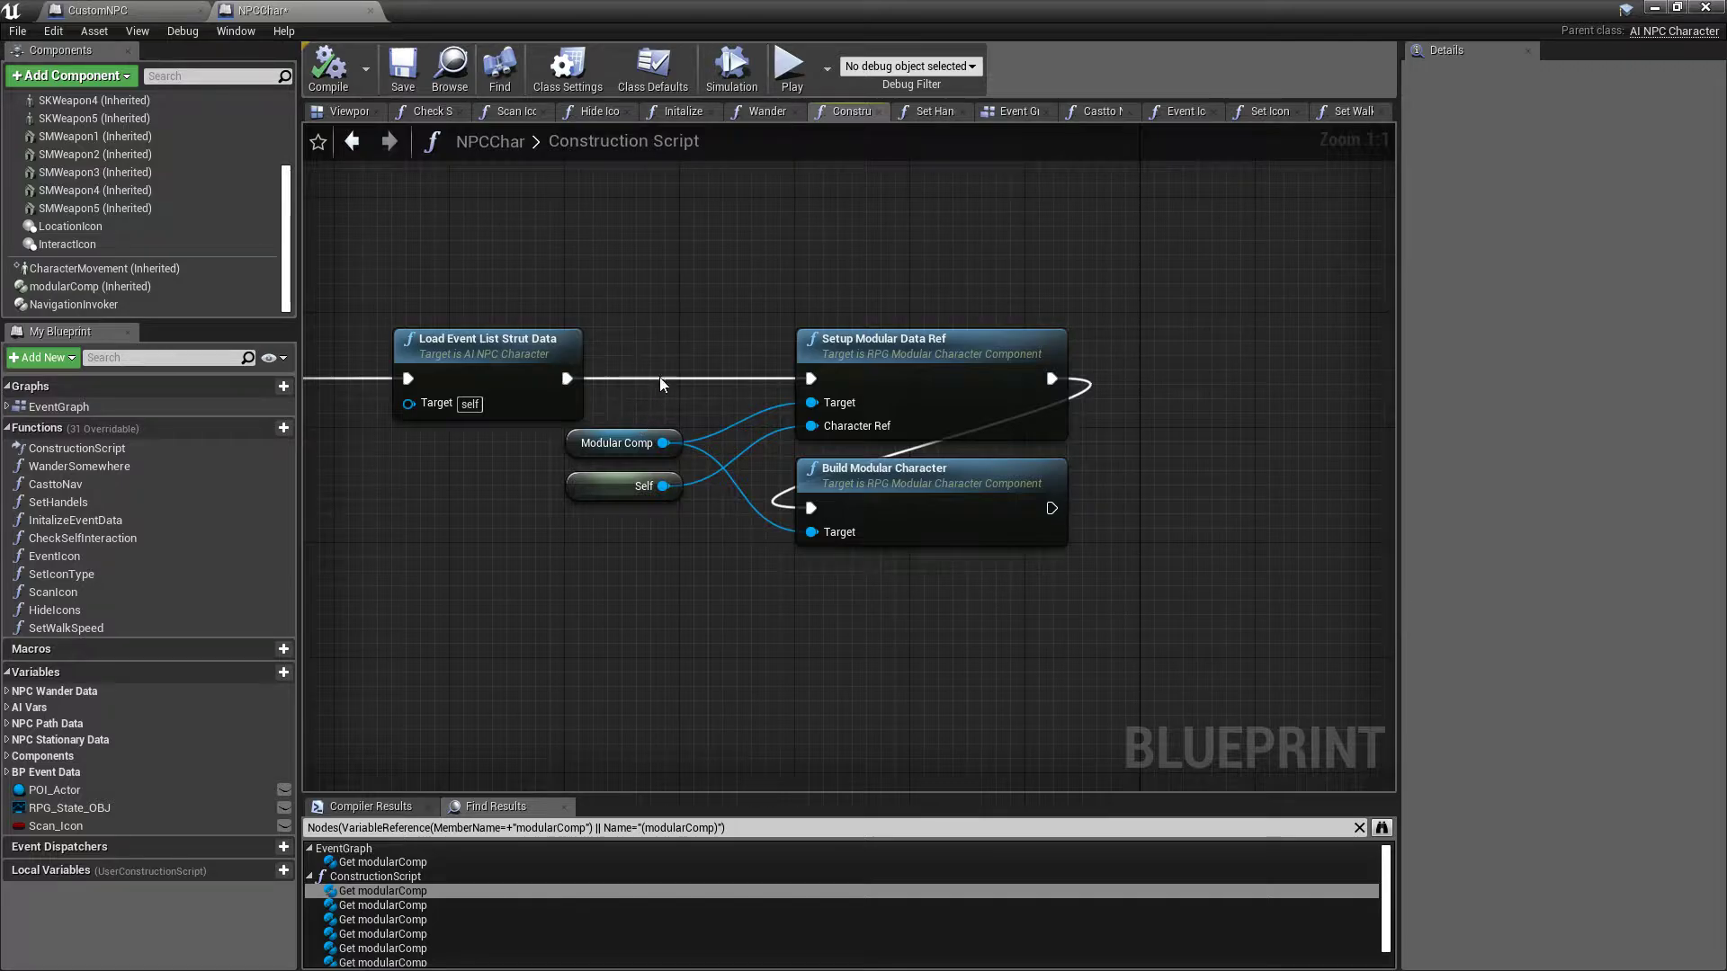
# - Select the Modular Comp, Self, Setup Modular Data Ref and Build Modular Character nodes together
pyautogui.moveTo(679, 310); pyautogui.dragTo(937, 592)
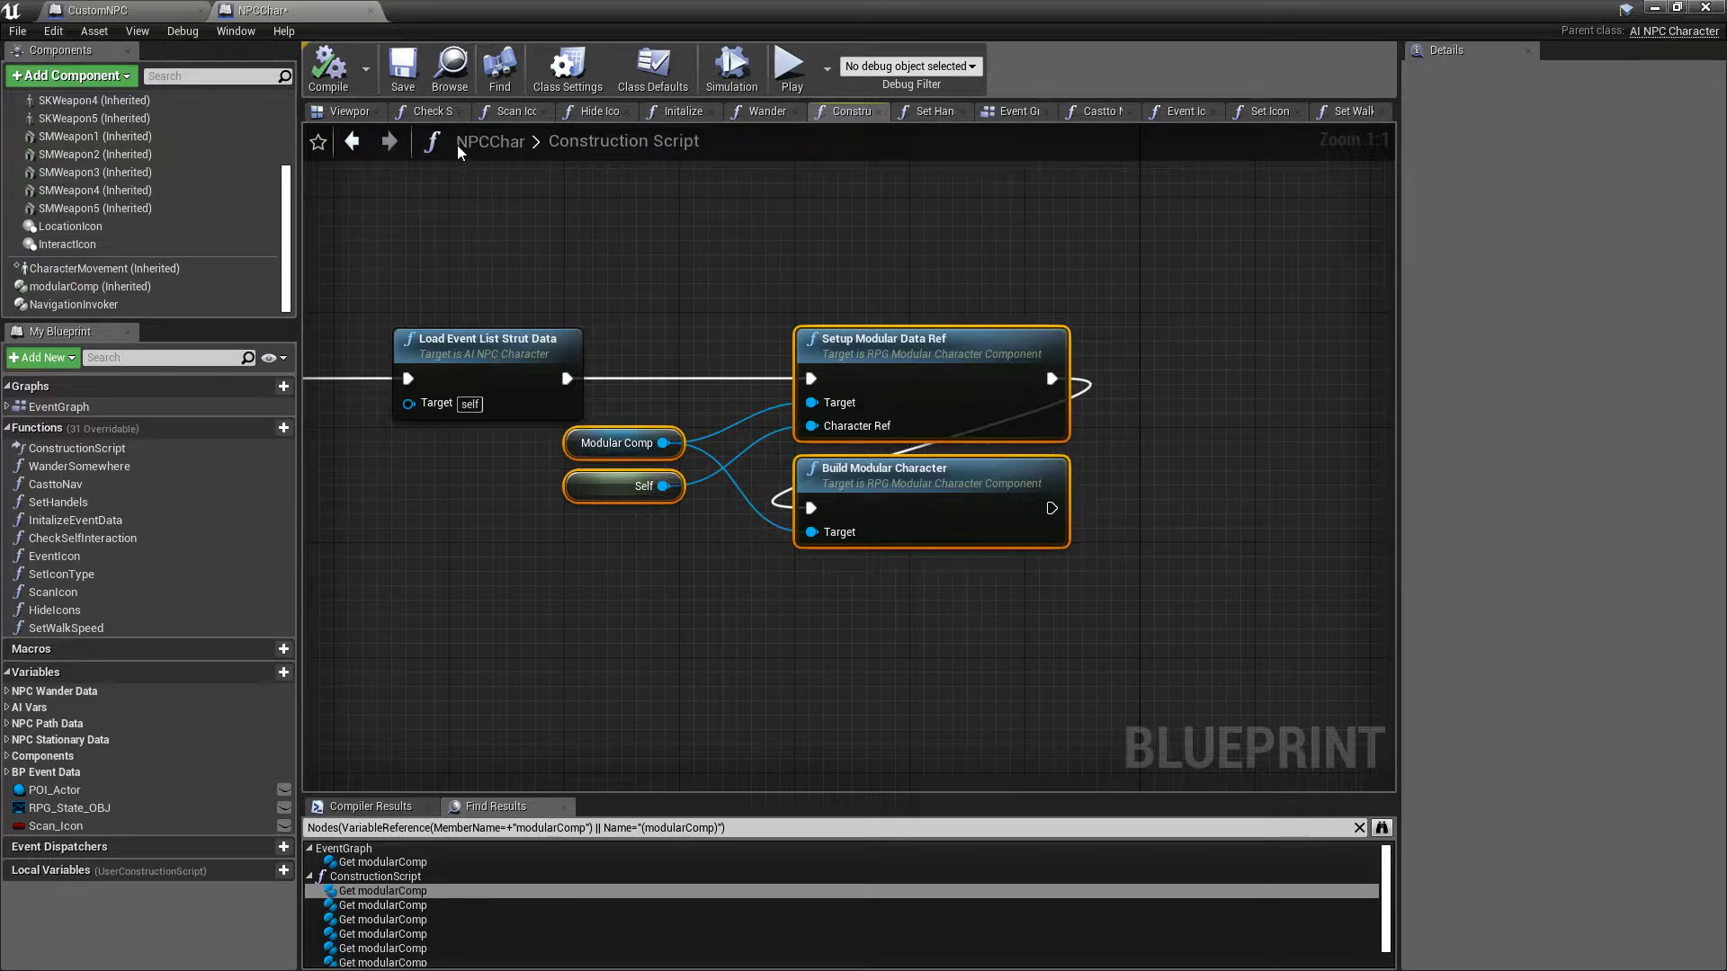
pyautogui.click(759, 289)
pyautogui.moveTo(637, 270); pyautogui.dragTo(898, 591)
pyautogui.moveTo(1039, 612); pyautogui.dragTo(646, 267)
# - Shrink the blueprint editor over the level, disconnect Load Event List Strut Data from Setup Modular Data Ref, compile and inspect the NPCs
pyautogui.doubleClick(917, 8)
pyautogui.moveTo(696, 430); pyautogui.dragTo(414, 412, button='right')
pyautogui.press('f')
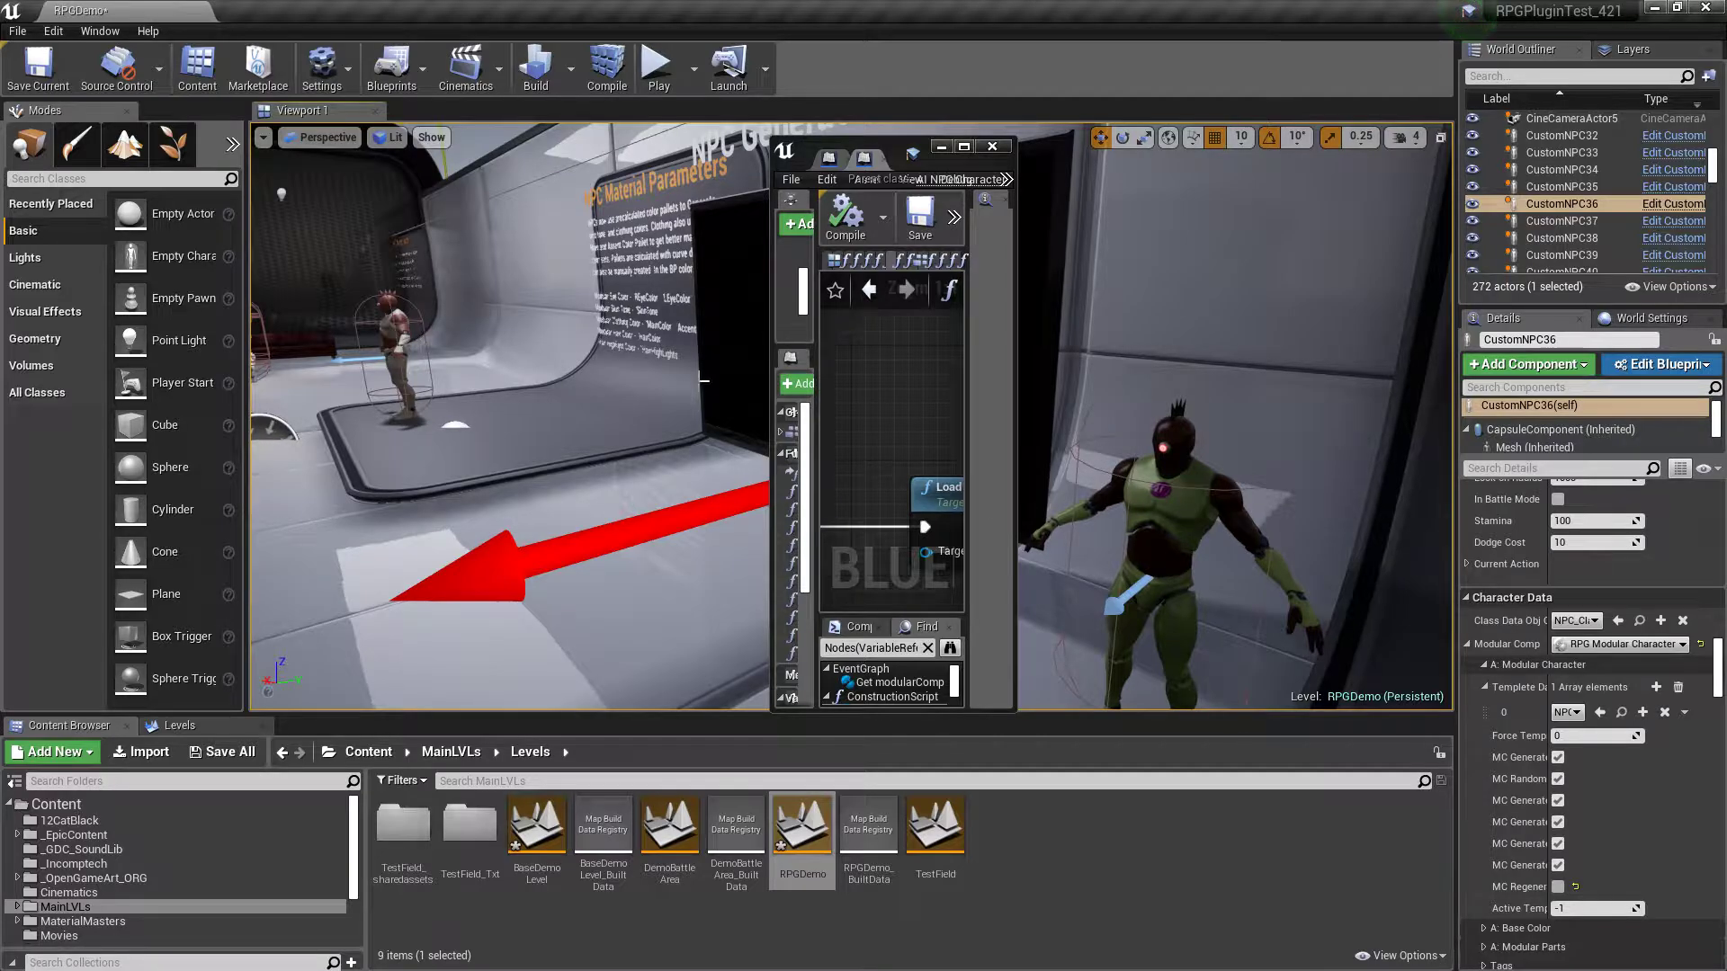
pyautogui.moveTo(899, 526); pyautogui.dragTo(821, 447, button='right')
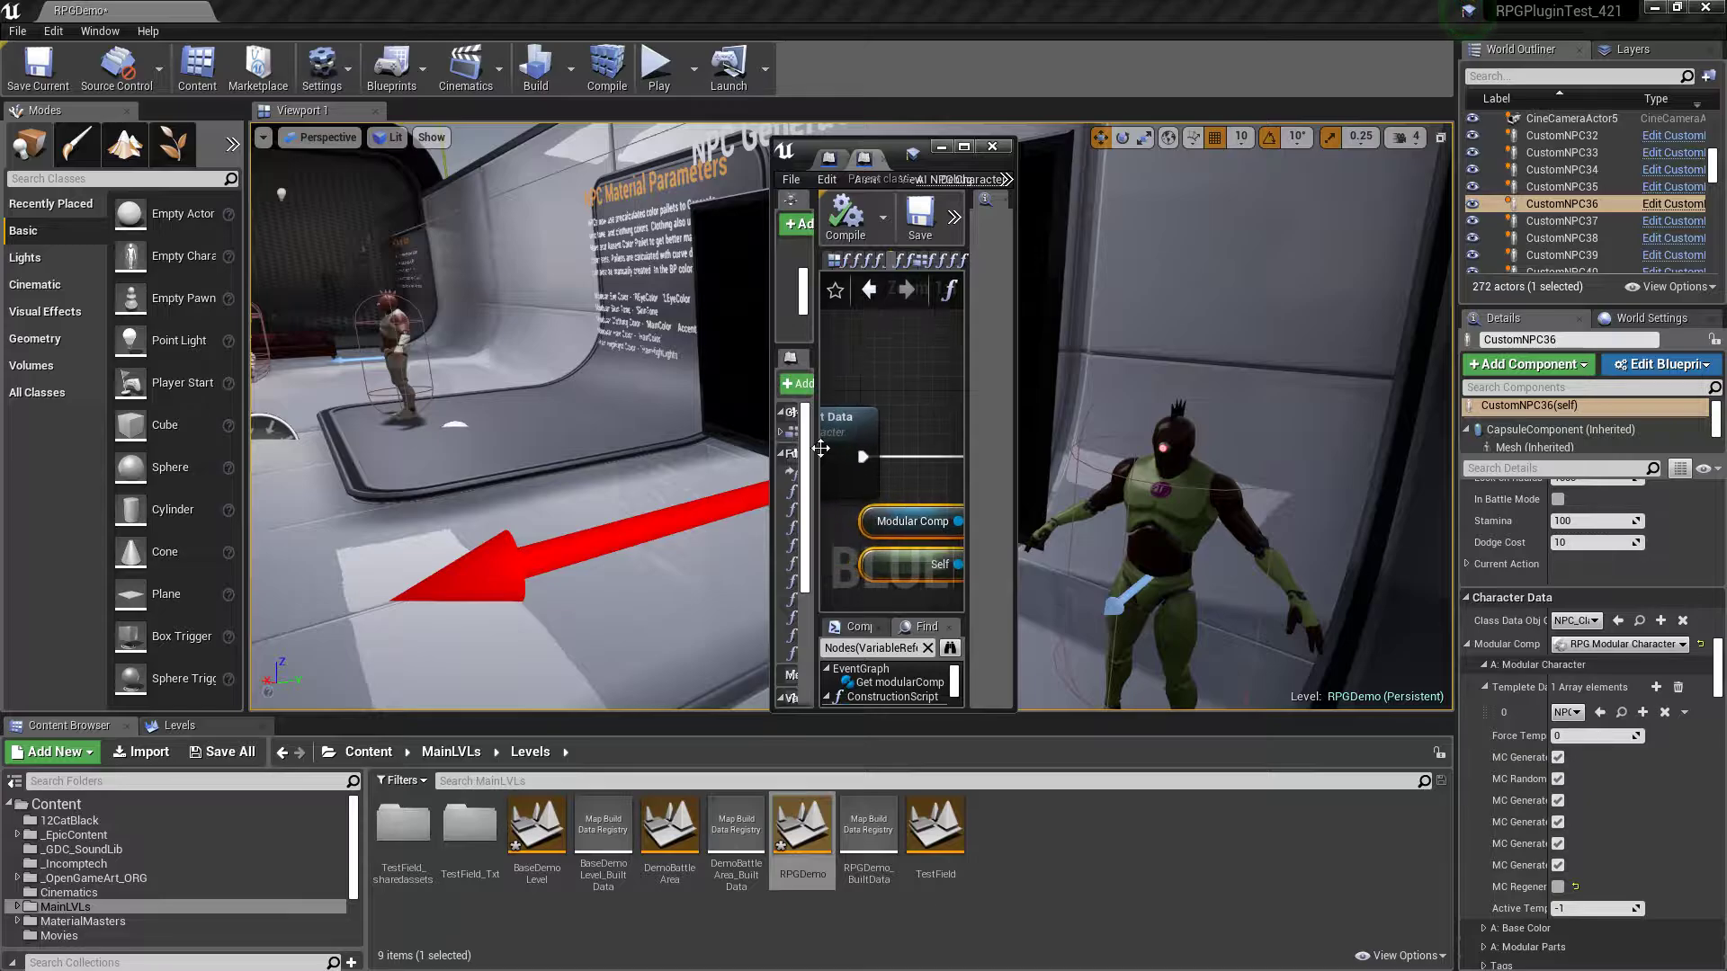
pyautogui.keyDown('alt'); pyautogui.click(863, 457); pyautogui.keyUp('alt')
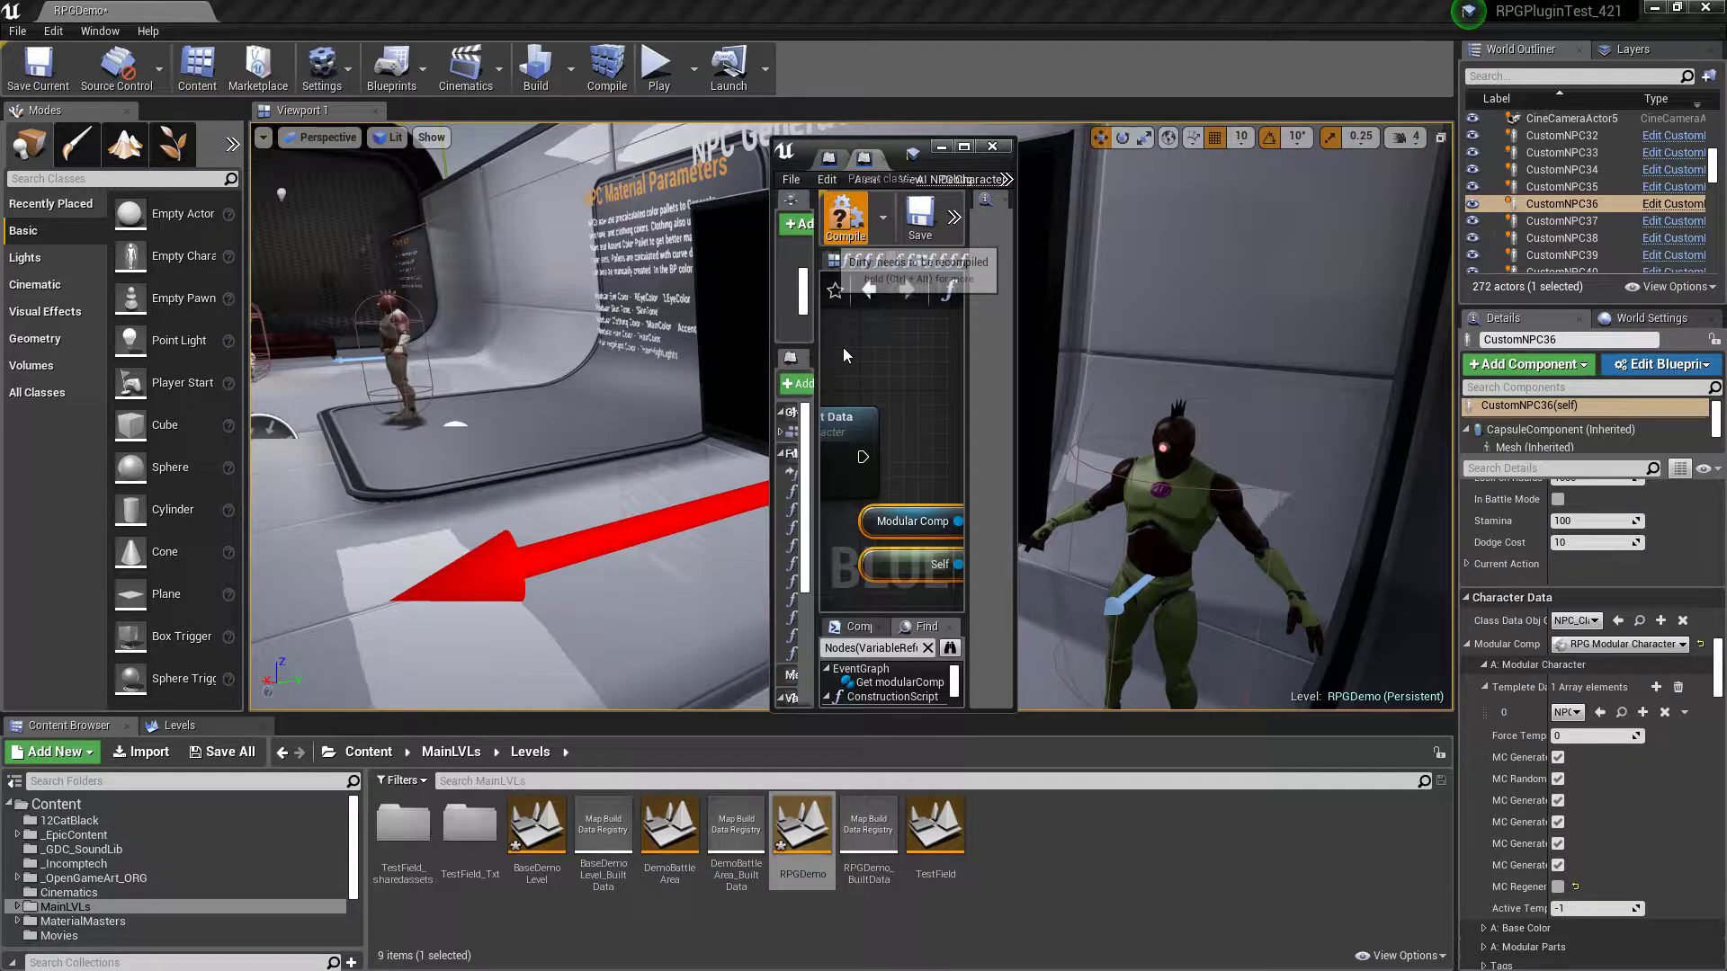
pyautogui.click(846, 228)
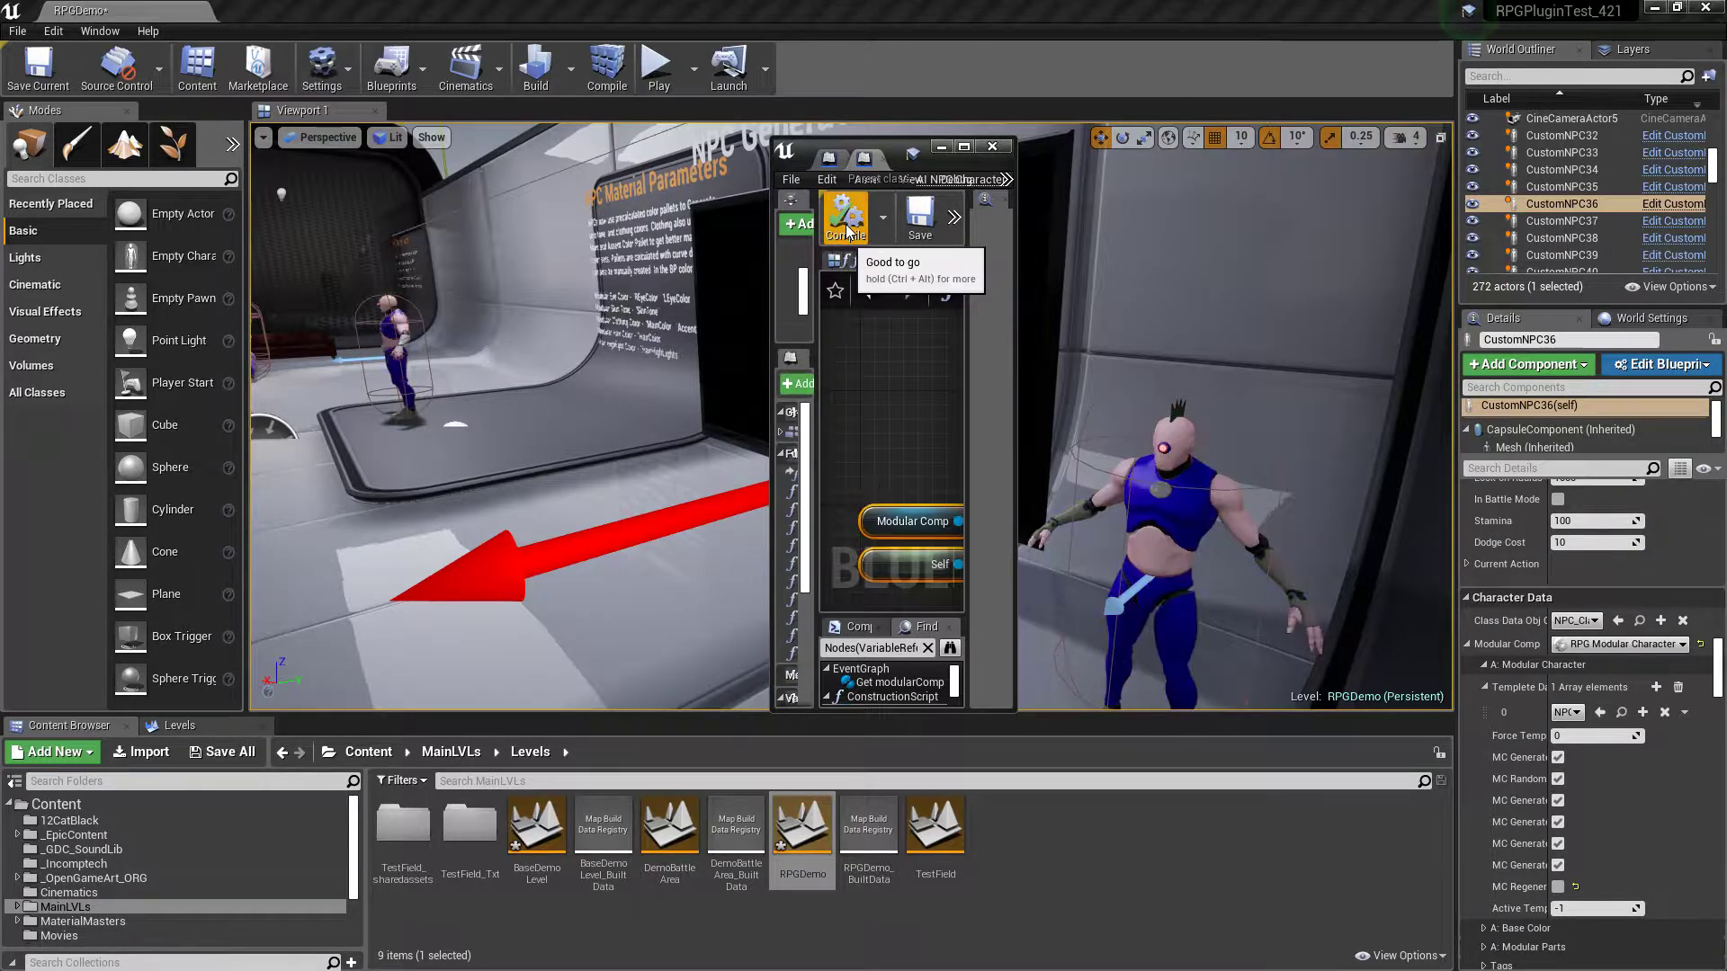
pyautogui.moveTo(1076, 347); pyautogui.dragTo(1362, 346, button='right')
pyautogui.moveTo(1169, 397); pyautogui.dragTo(1457, 400, button='right')
# - Maximize the NPCChar editor, reconnect Load Event List Strut Data's execution output to Setup Modular Data Ref, and compile and save the blueprint
pyautogui.click(962, 147)
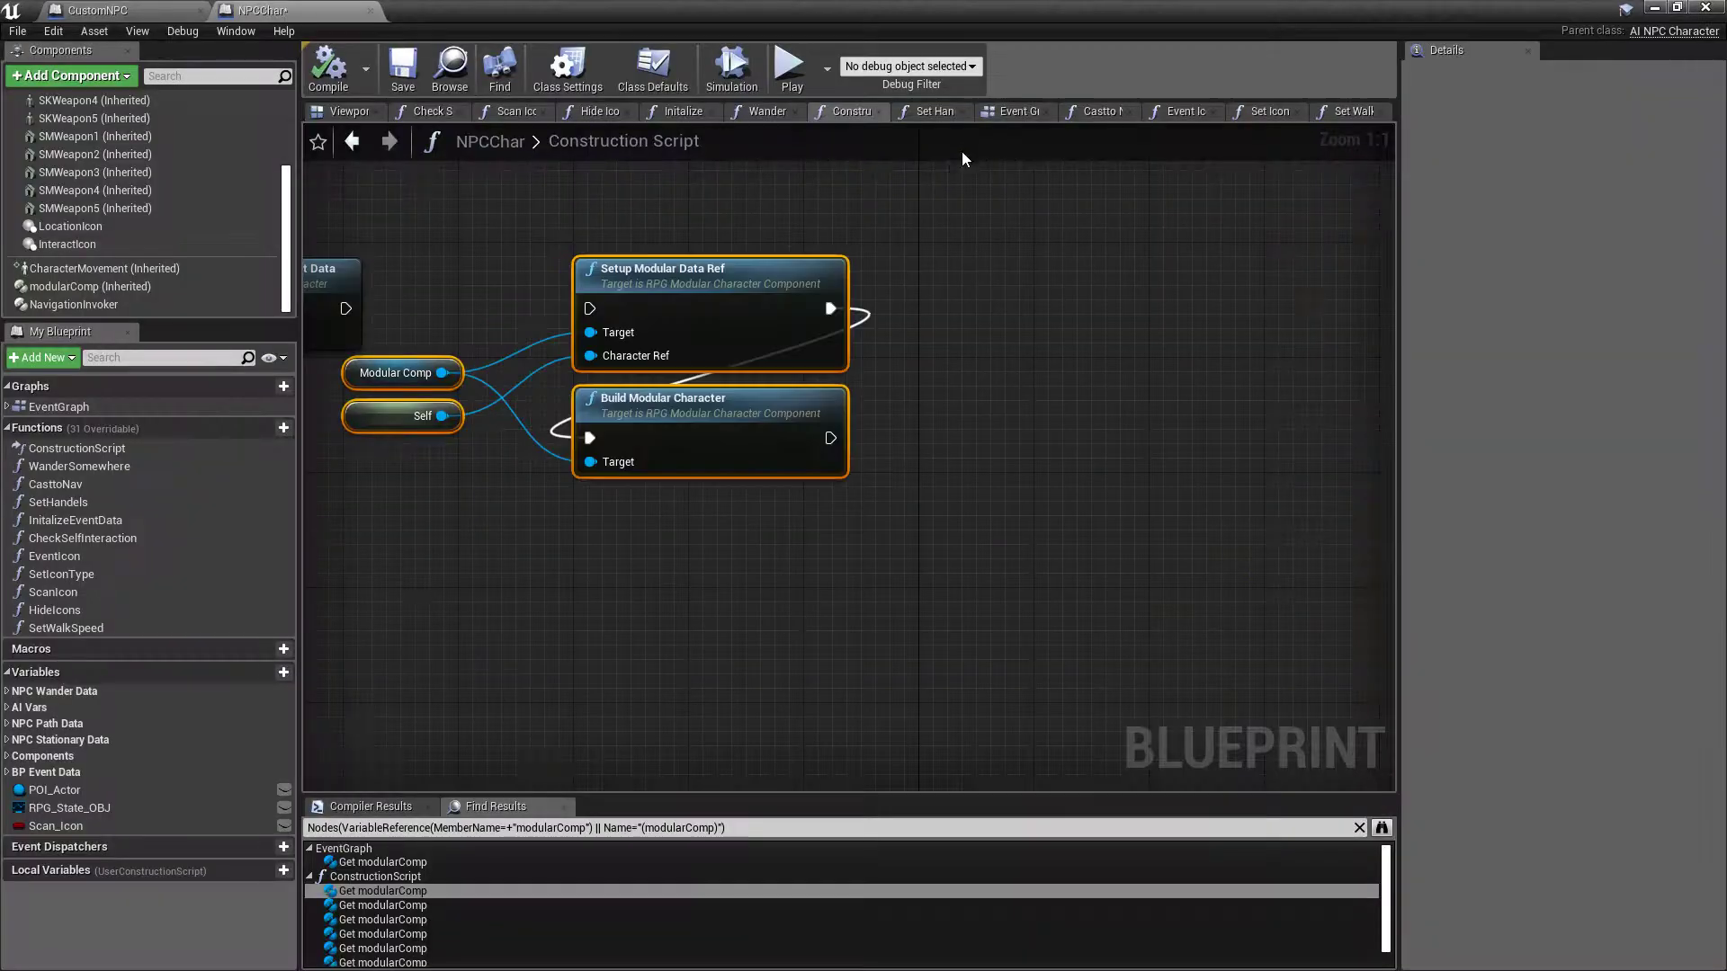
pyautogui.moveTo(456, 643); pyautogui.dragTo(930, 752, button='right')
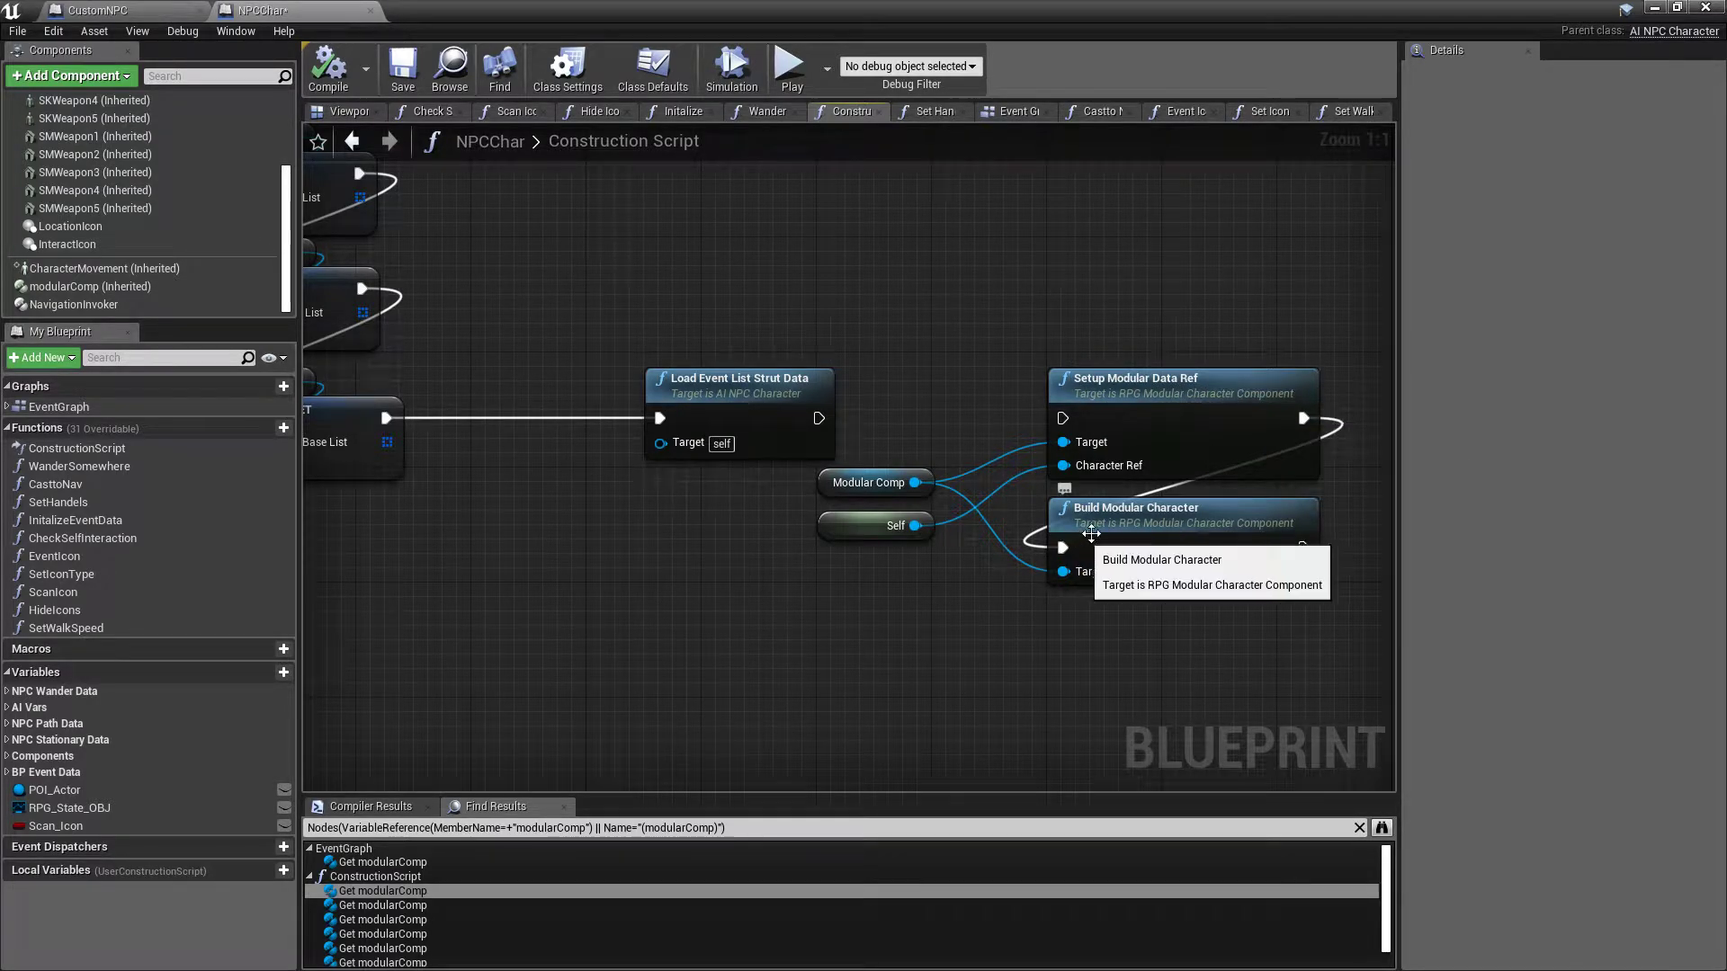
pyautogui.moveTo(1062, 418); pyautogui.dragTo(818, 419)
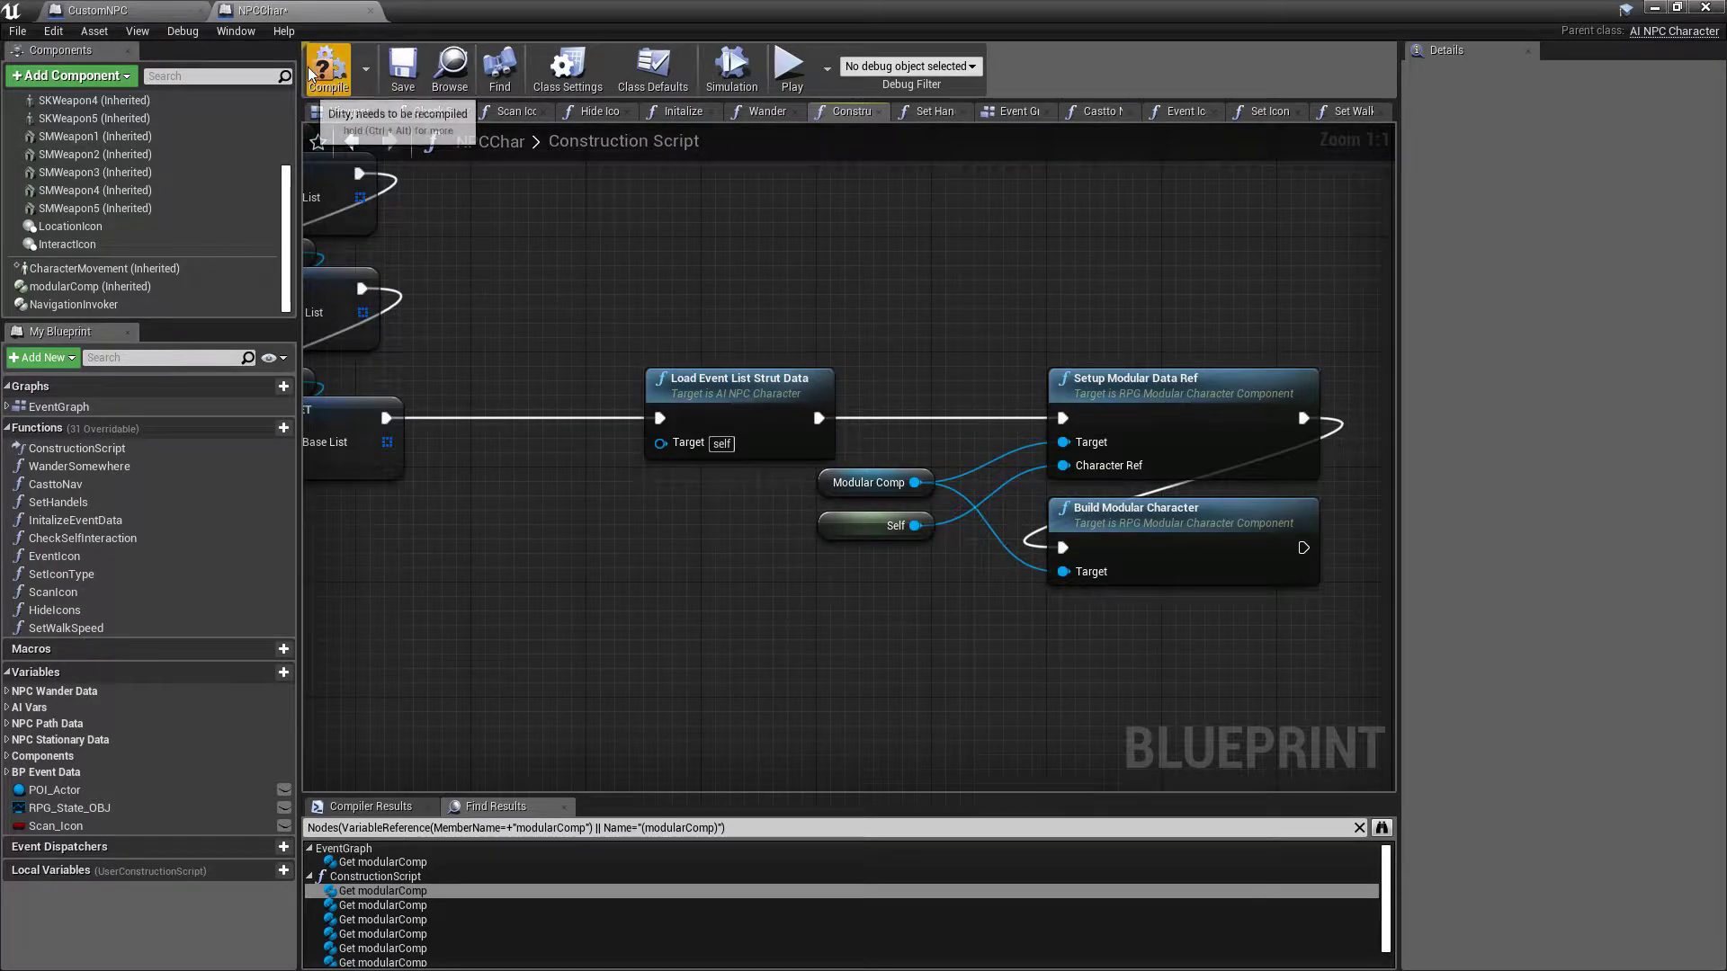
pyautogui.click(403, 71)
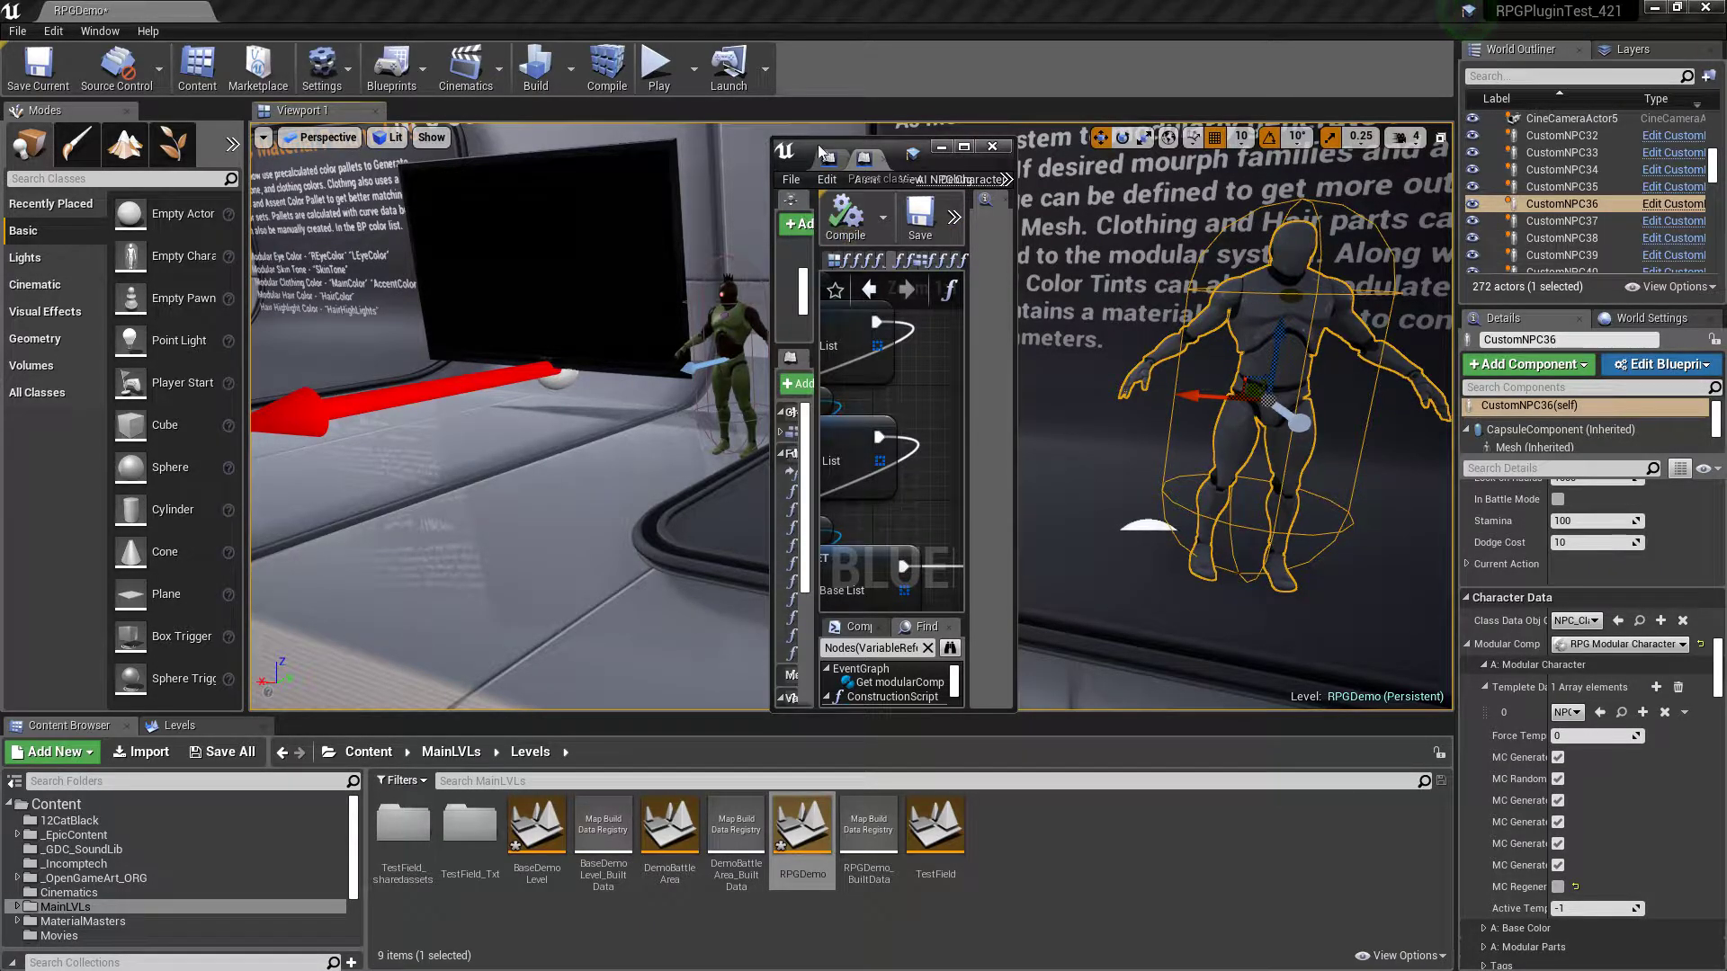
# - Locate the CustomNPC asset's folder and open the NPCGenBase blueprint from NPC/Datafiles in a maximized editor
pyautogui.click(864, 158)
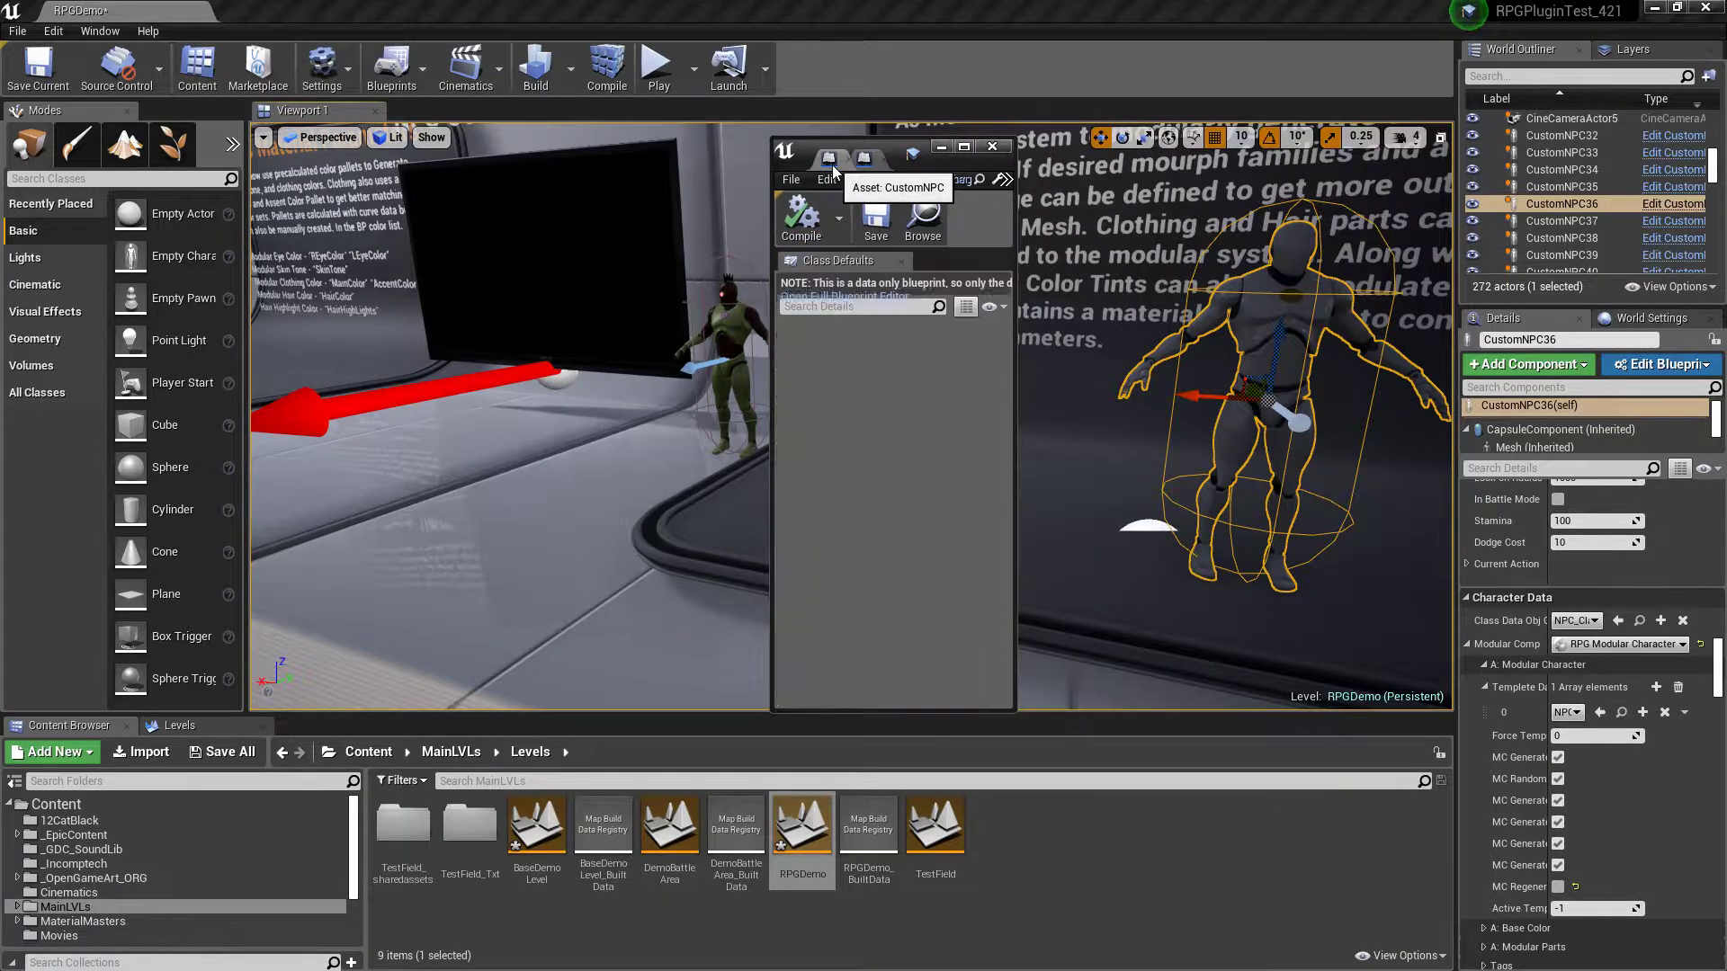
pyautogui.click(927, 218)
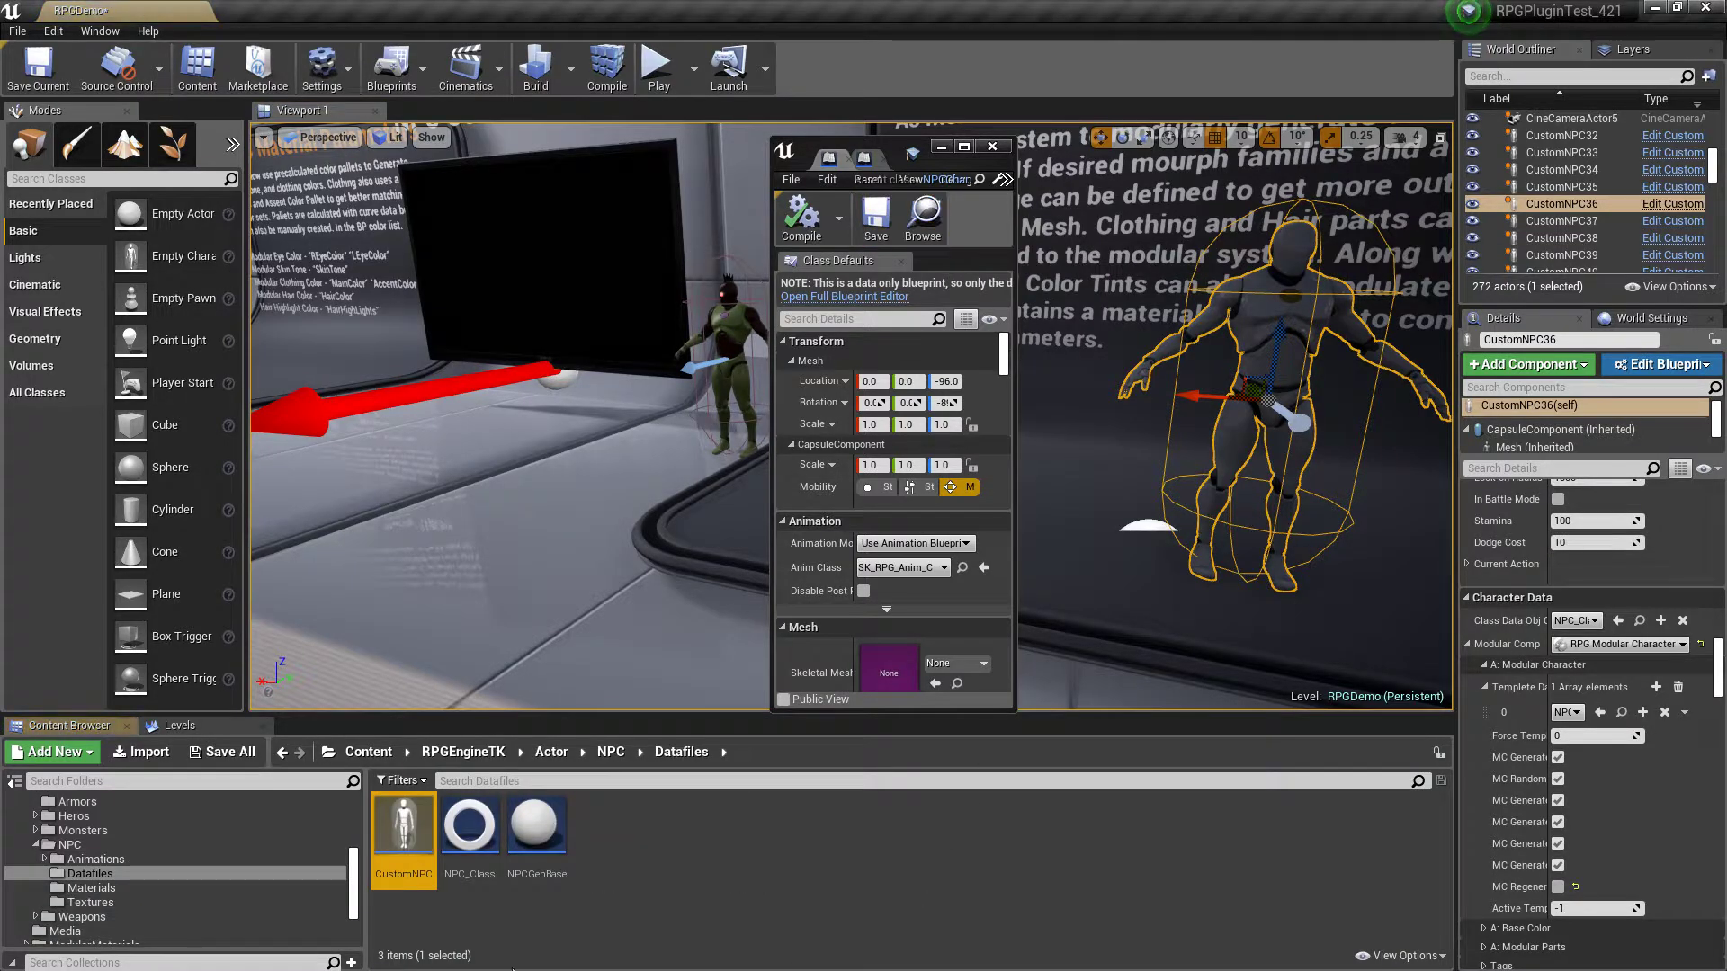
pyautogui.click(73, 858)
pyautogui.click(83, 844)
pyautogui.scroll(4, 104, 833)
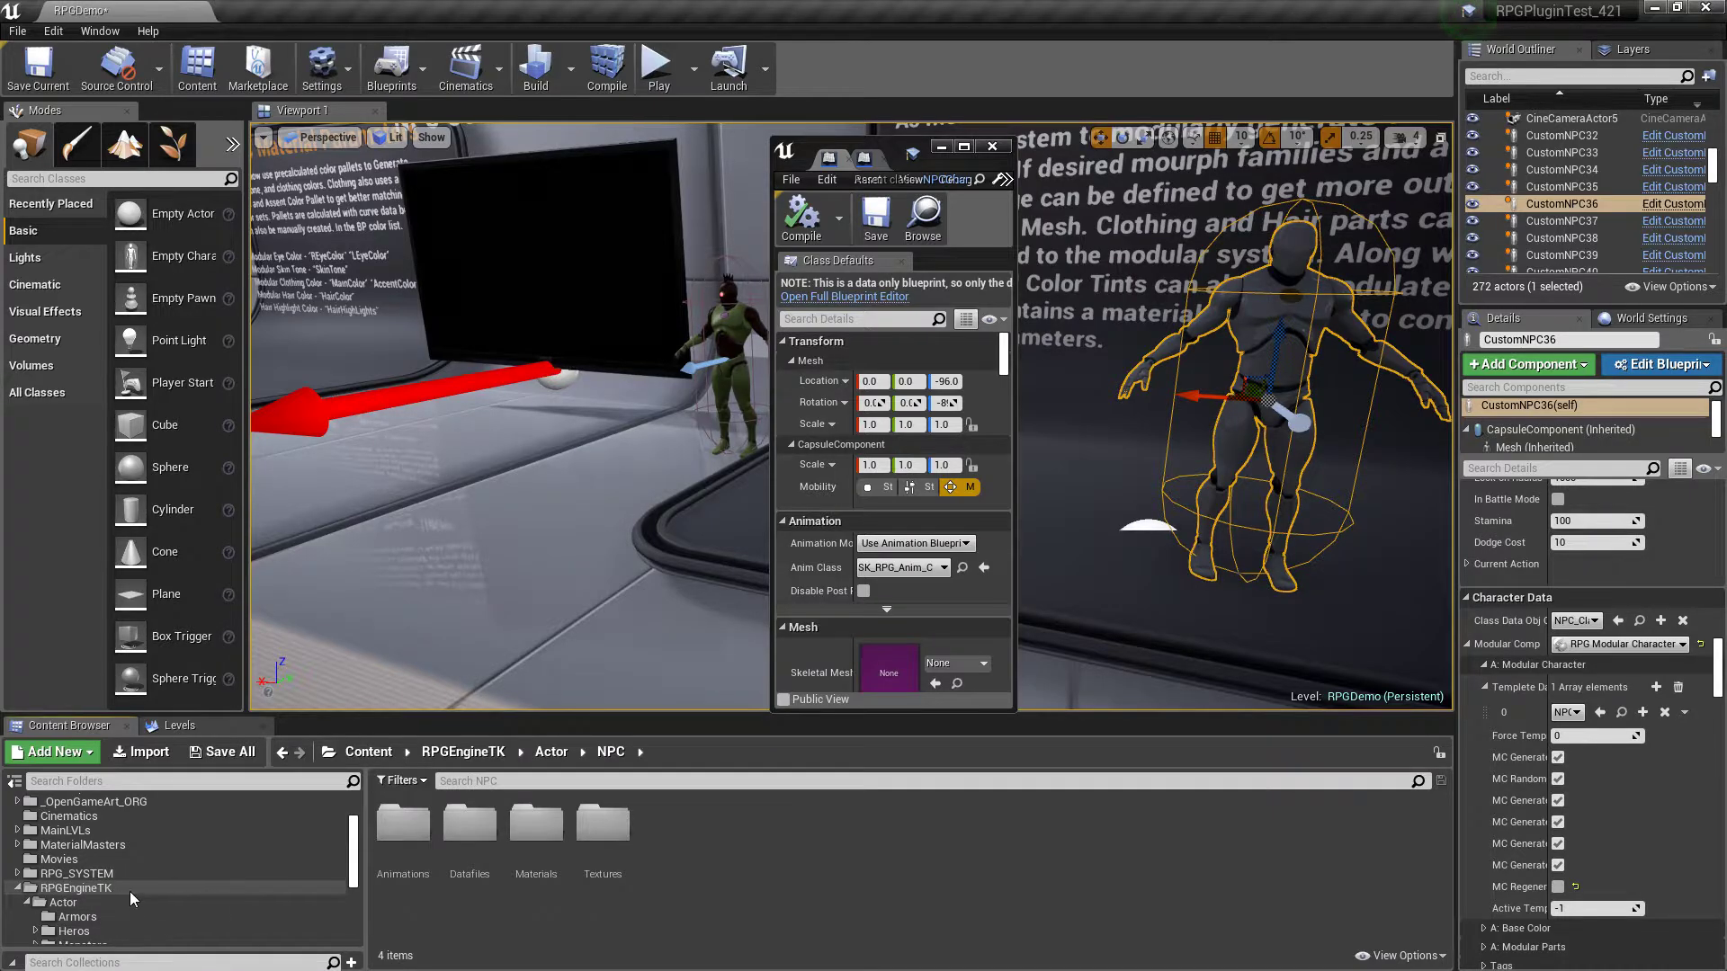
pyautogui.scroll(-3, 131, 893)
pyautogui.click(105, 906)
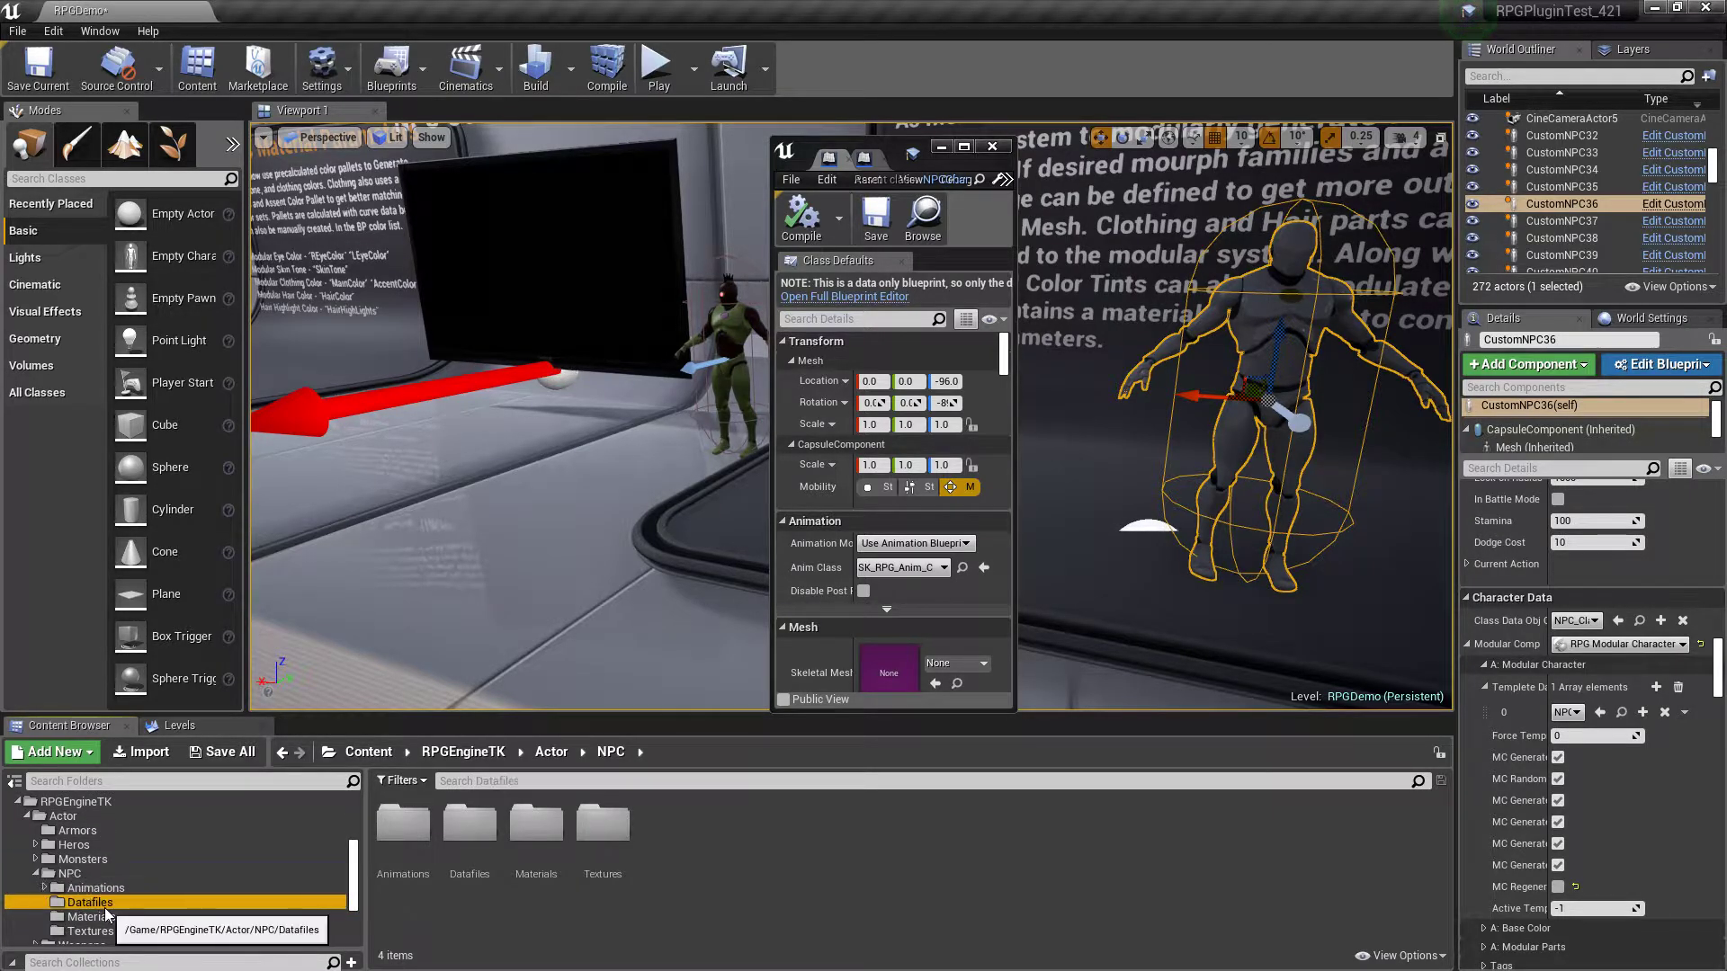
pyautogui.click(537, 822)
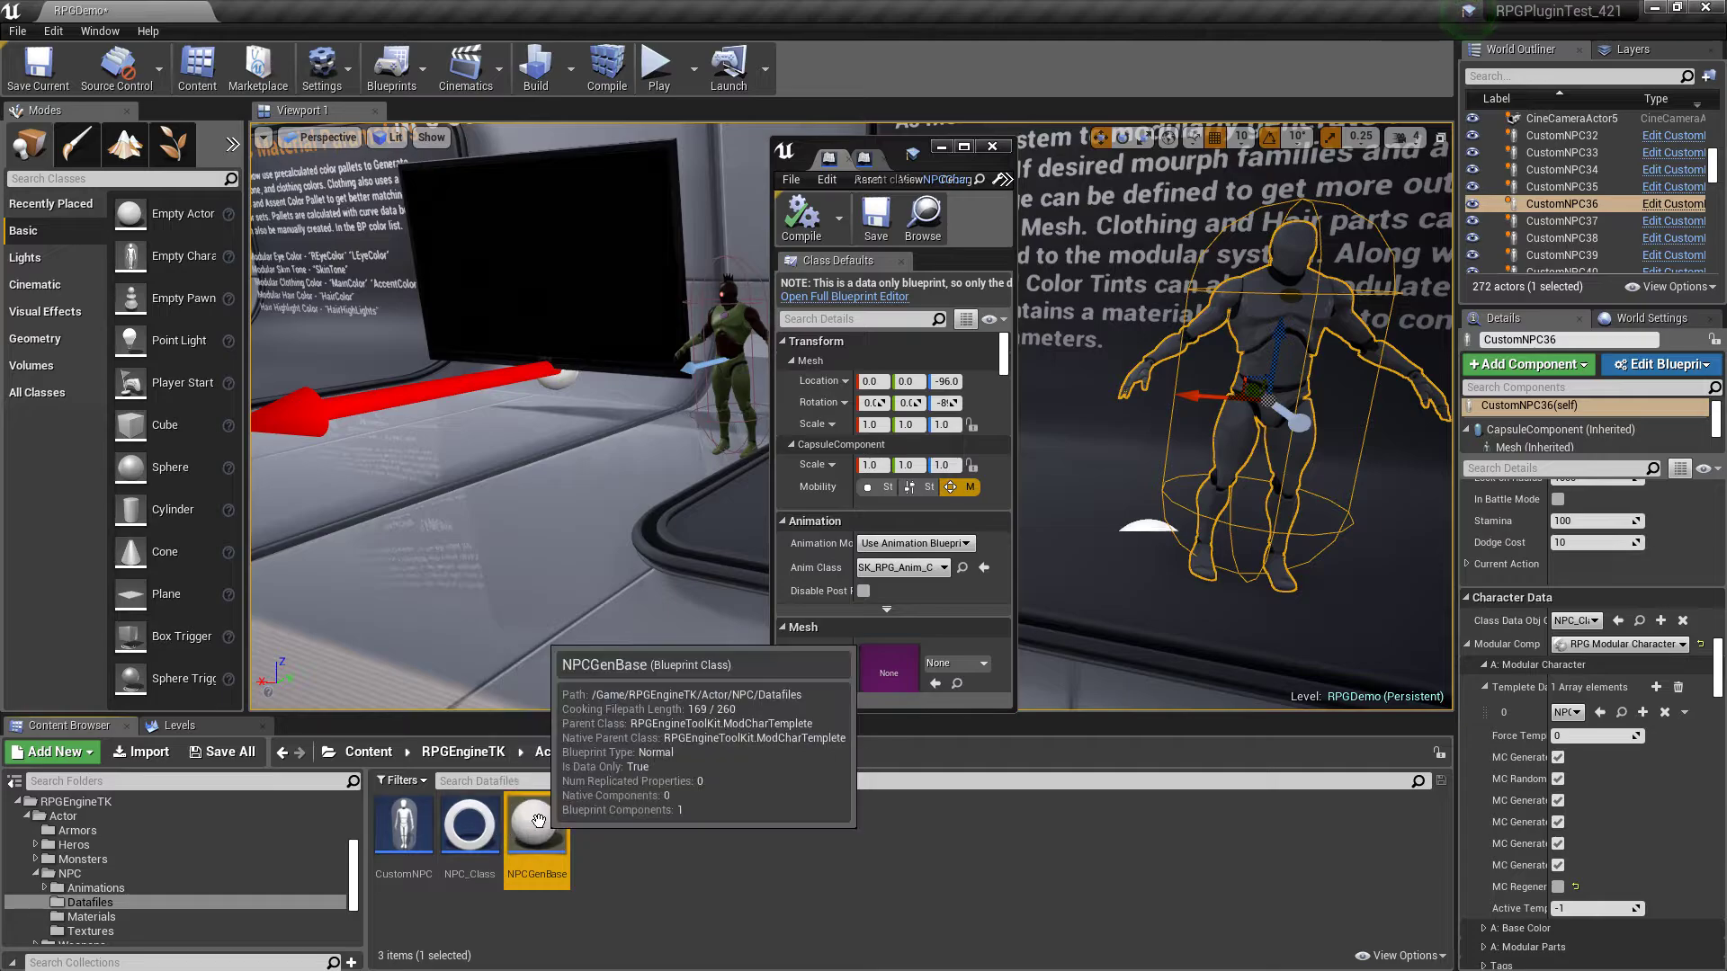
pyautogui.doubleClick(537, 822)
pyautogui.click(964, 147)
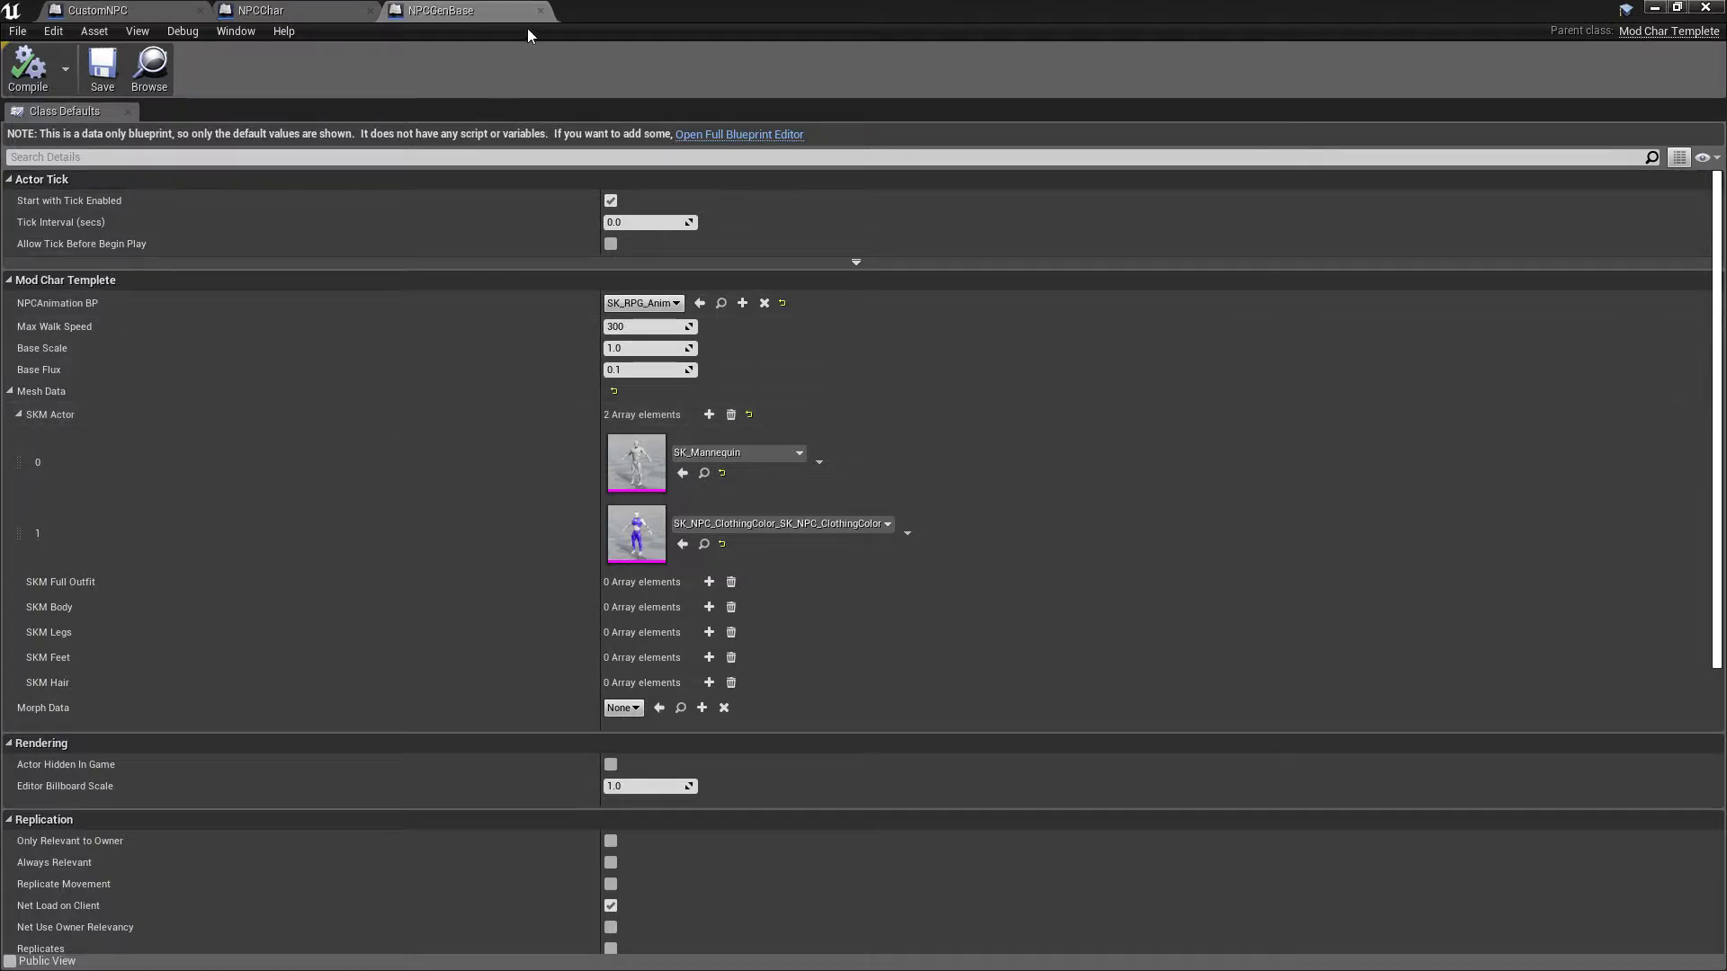
# - Restore the NPCGenBase editor to a floating window, move it clear of the selected NPC and enlarge it
pyautogui.doubleClick(656, 9)
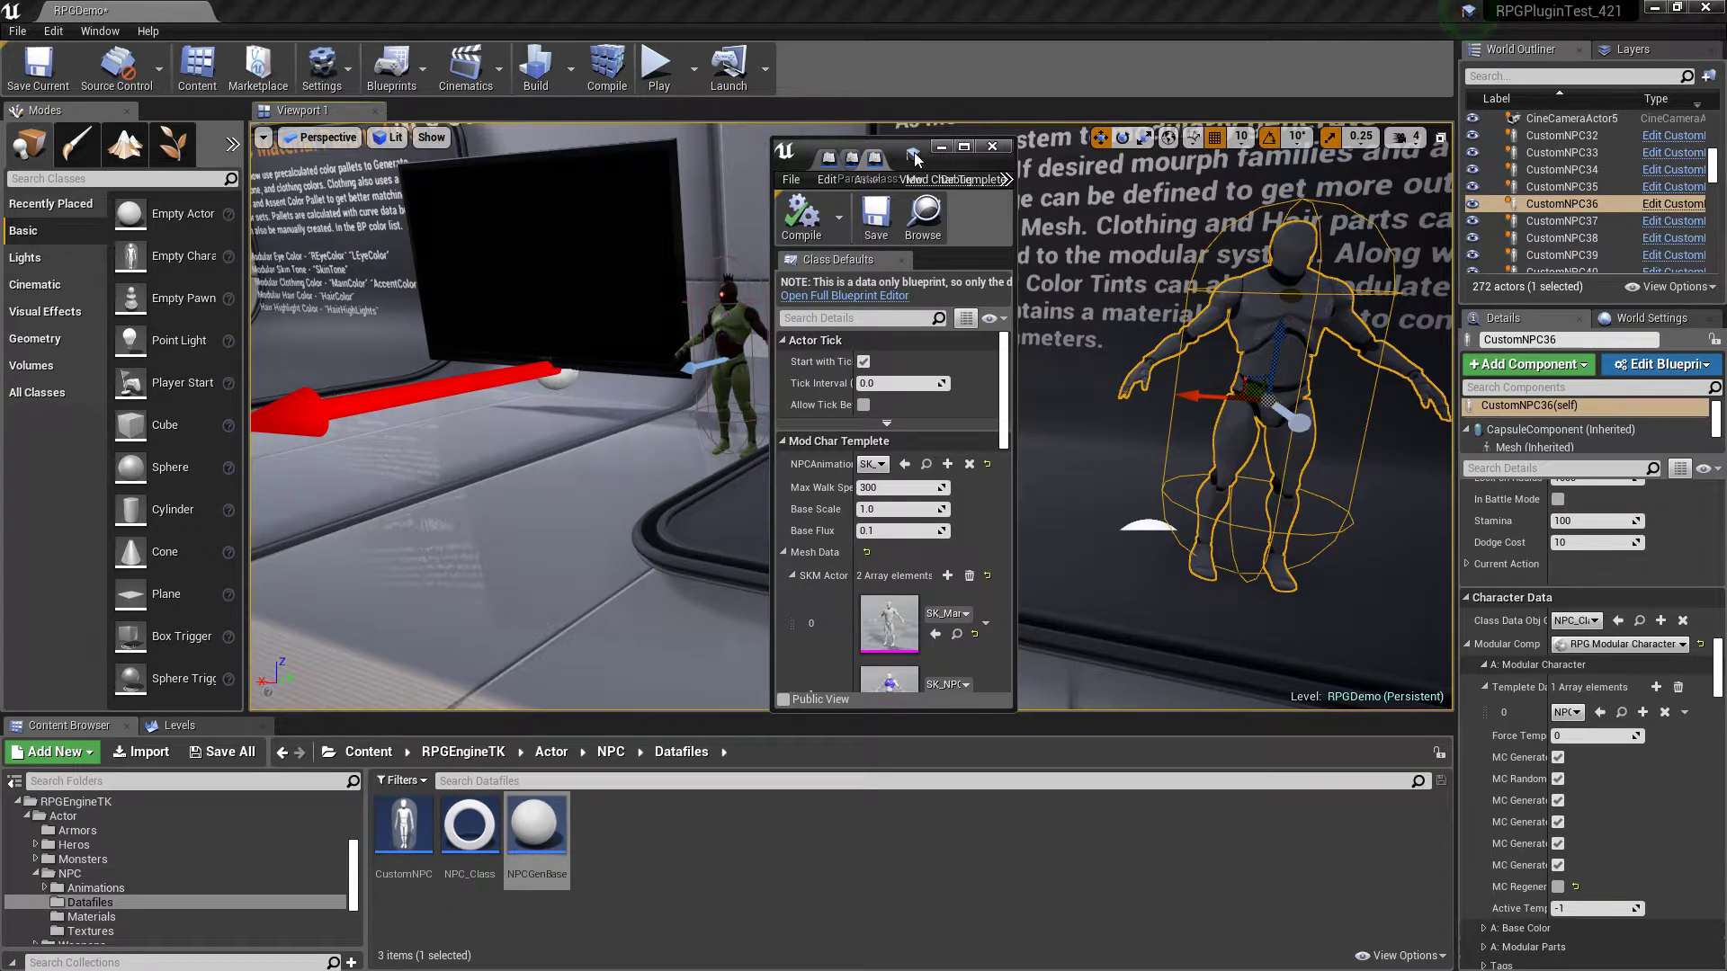
pyautogui.moveTo(900, 155); pyautogui.dragTo(175, 45)
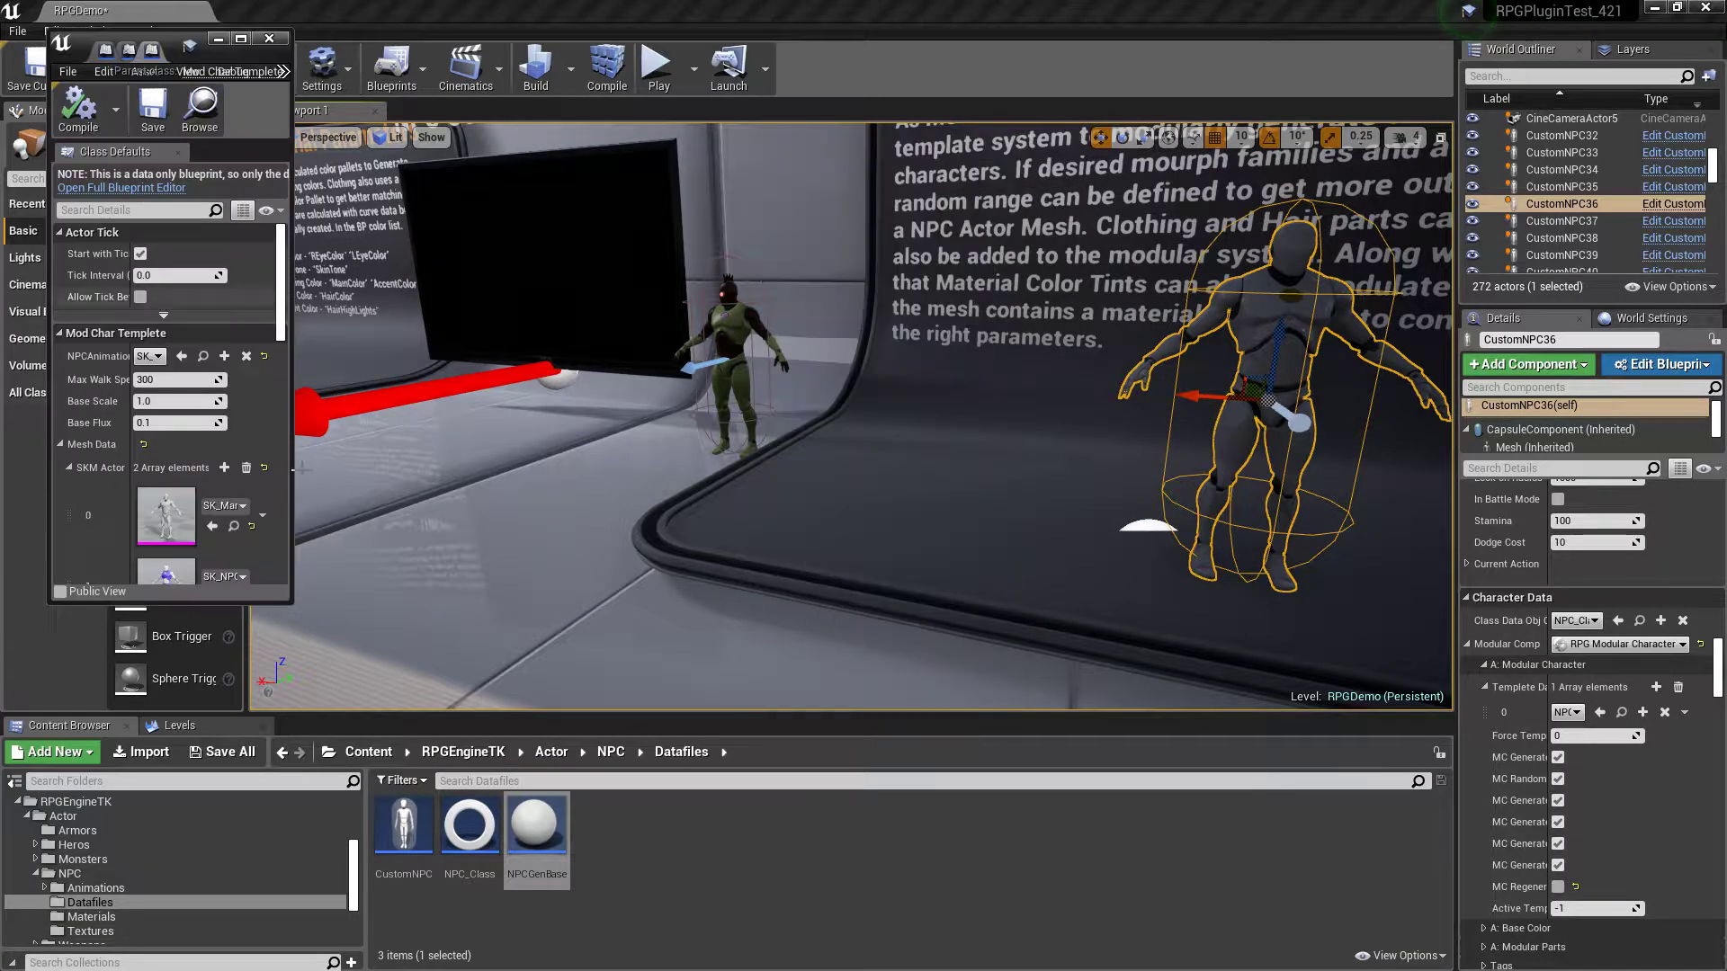
pyautogui.moveTo(290, 602); pyautogui.dragTo(454, 940)
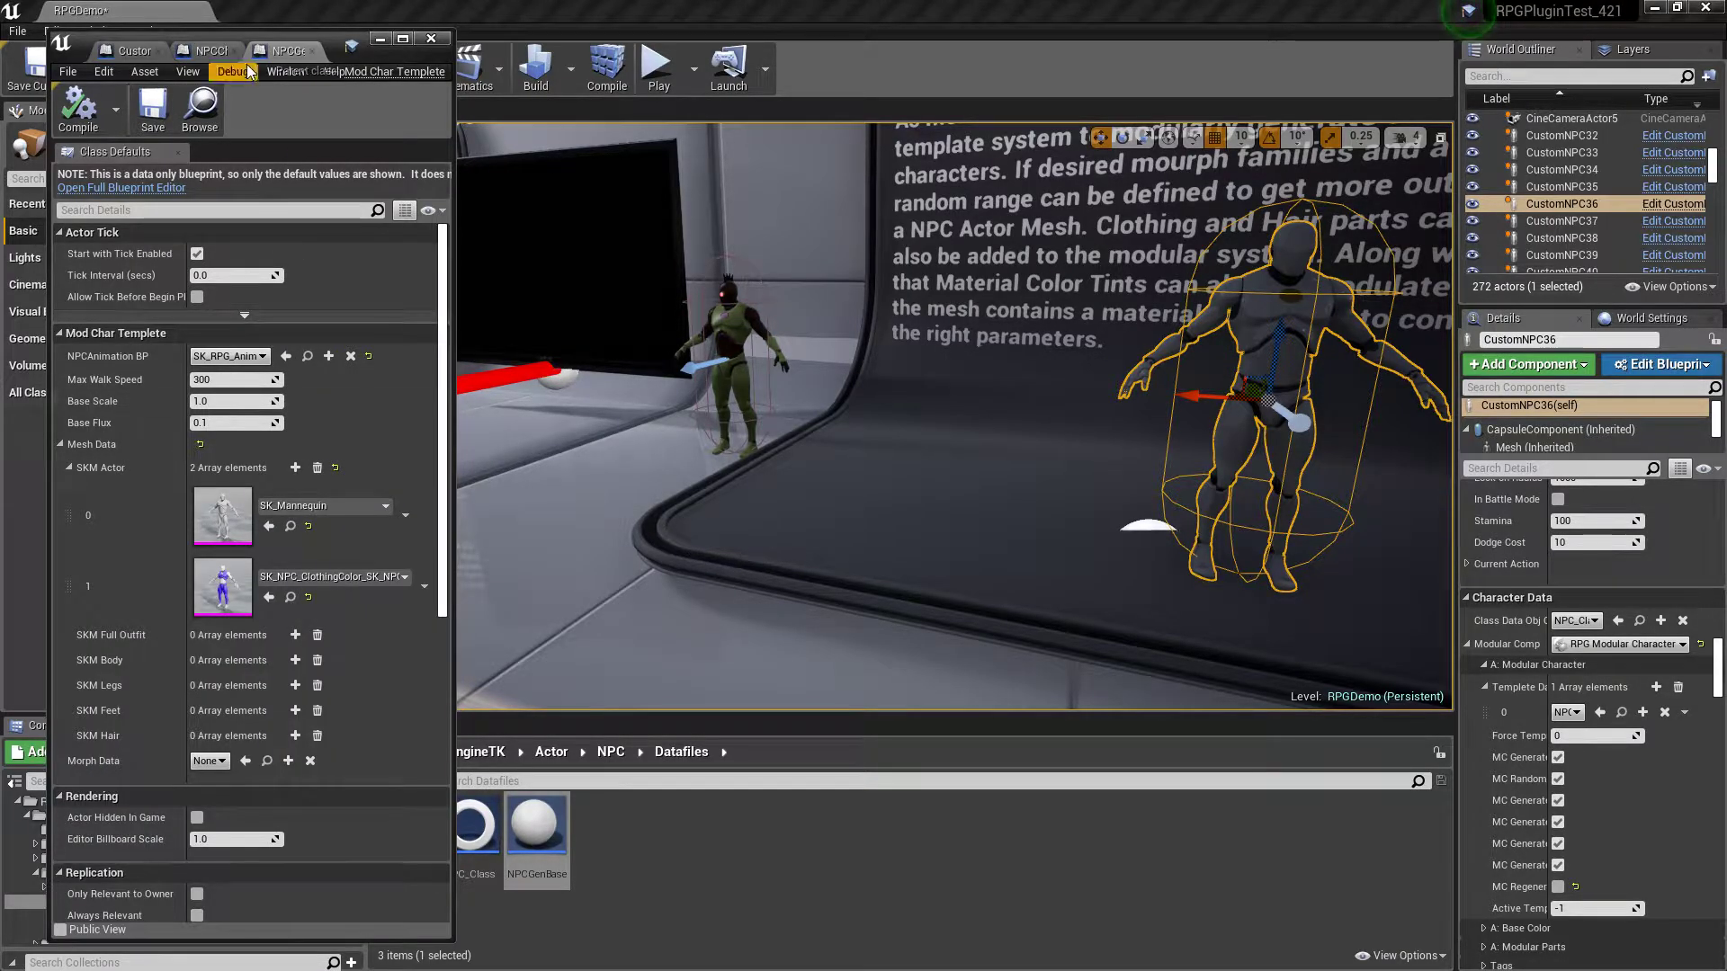
# - Examine NPCChar's Construction Script from the Calculate Color Pallette nodes through the palette list setters to Build Modular Character
pyautogui.click(210, 50)
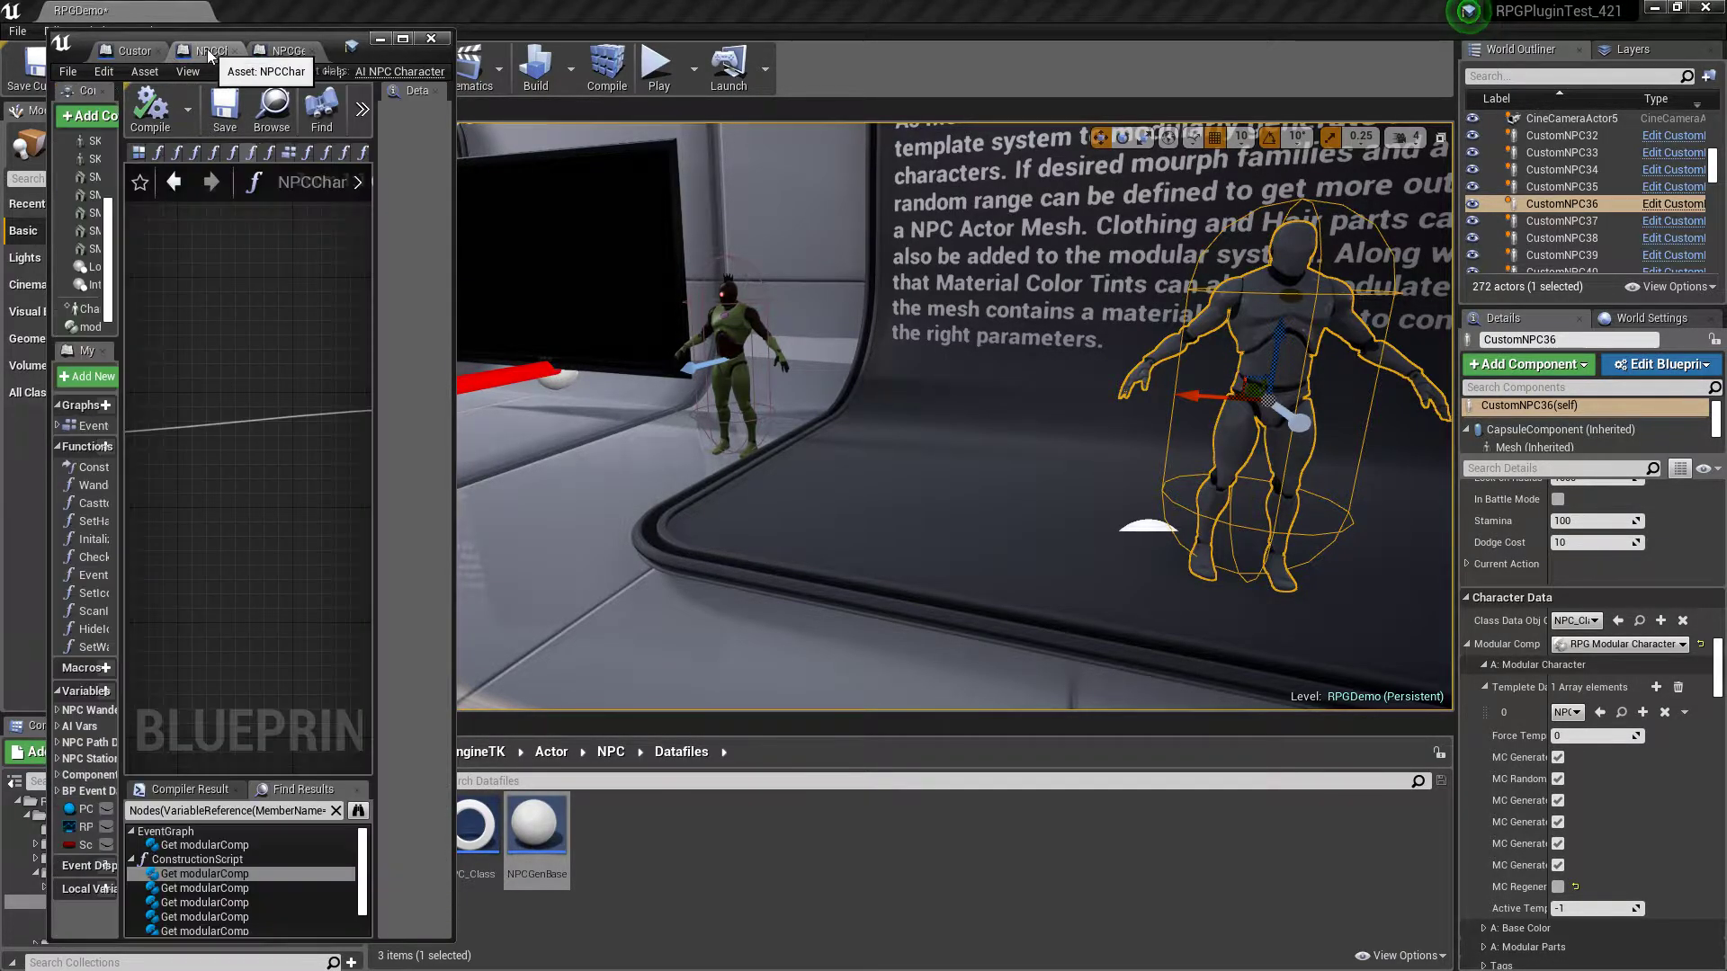
pyautogui.click(404, 38)
pyautogui.moveTo(547, 339); pyautogui.dragTo(1369, 602, button='right')
pyautogui.scroll(-6, 1369, 602)
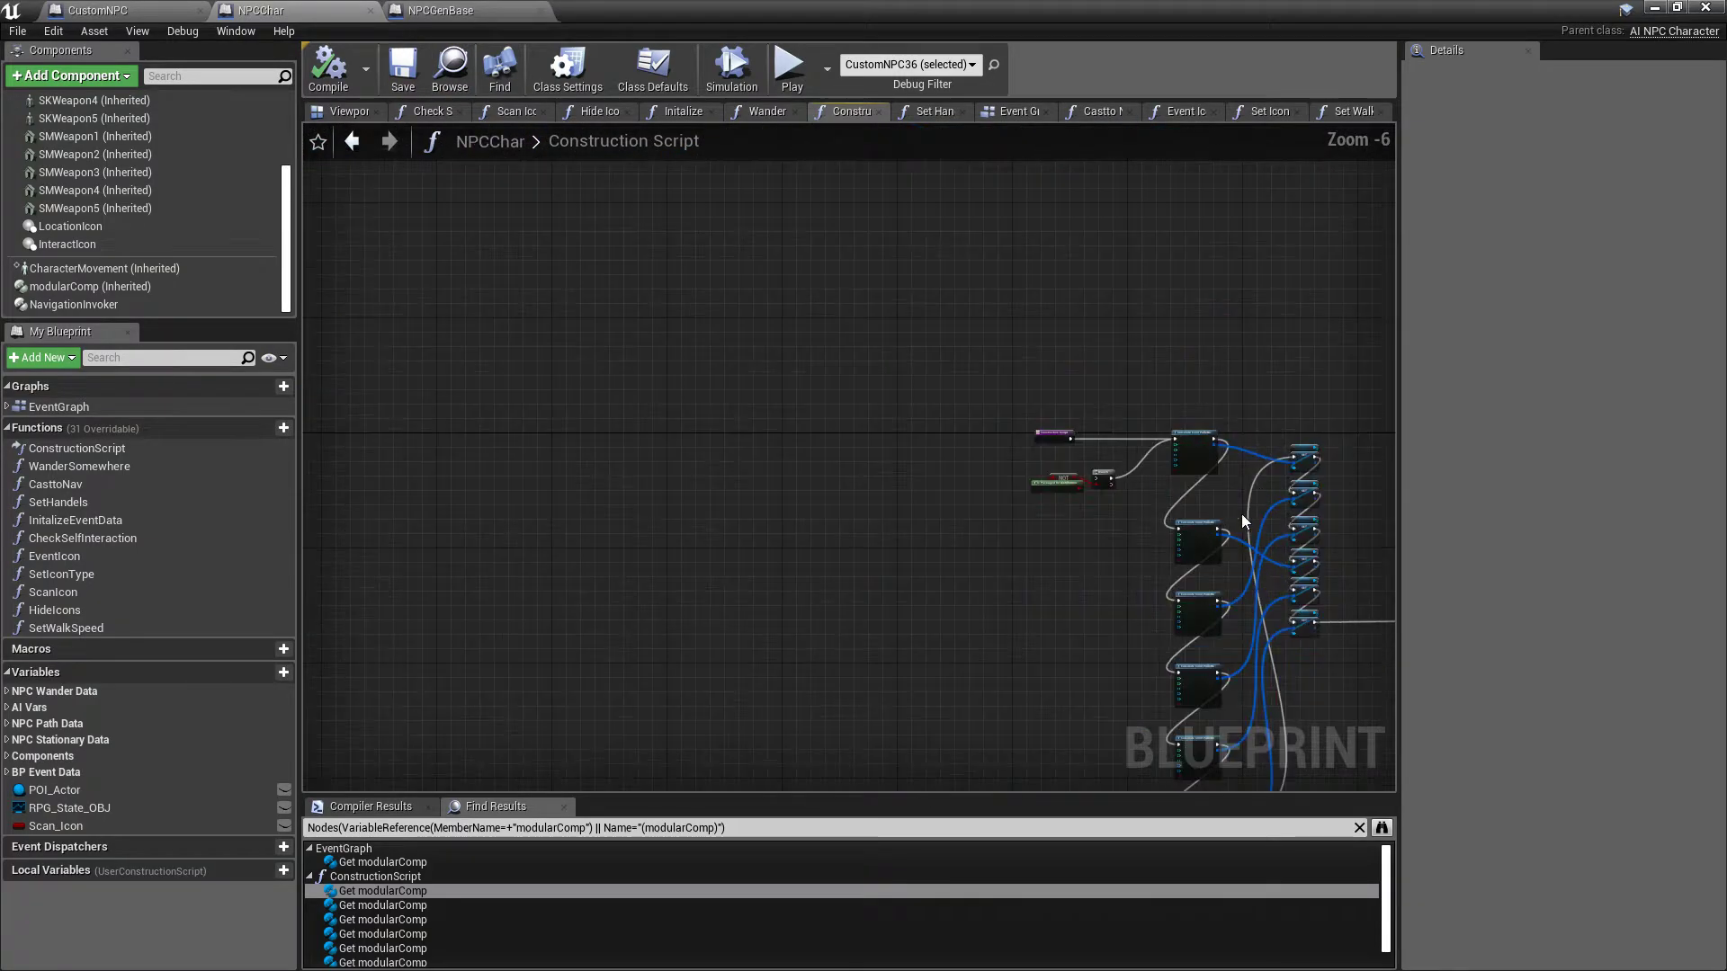
pyautogui.moveTo(1225, 545); pyautogui.dragTo(907, 382, button='right')
pyautogui.scroll(2, 1090, 501)
pyautogui.scroll(2, 1060, 535)
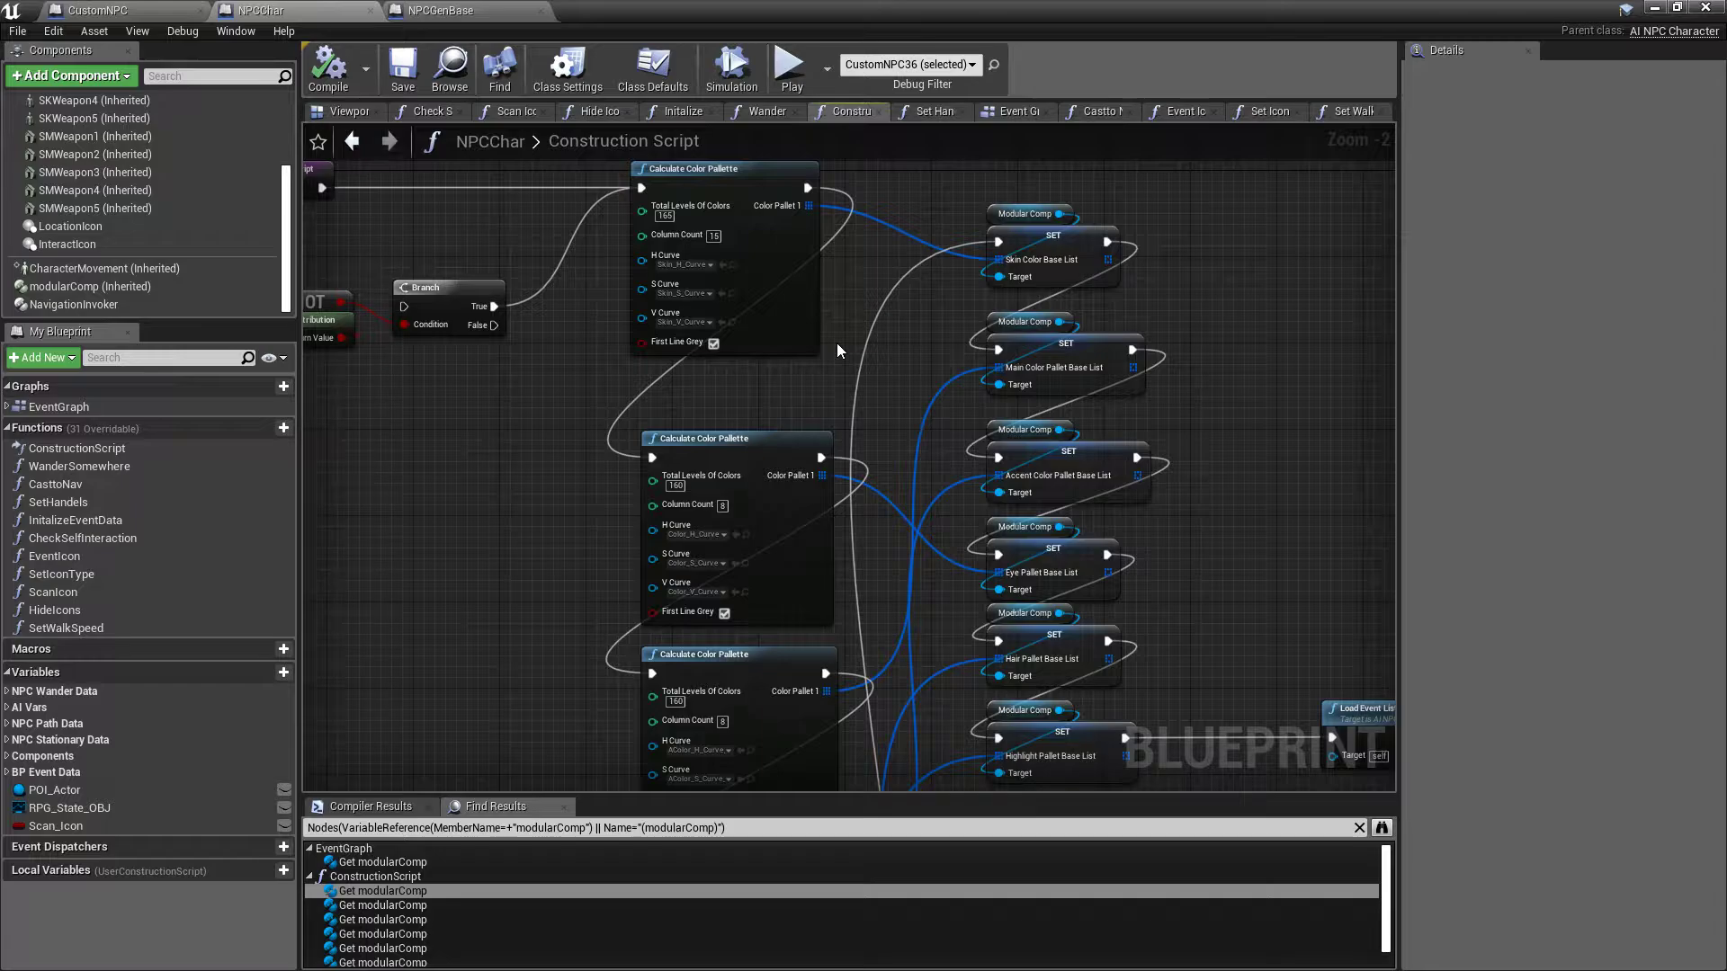
pyautogui.moveTo(1275, 498); pyautogui.dragTo(640, 282, button='right')
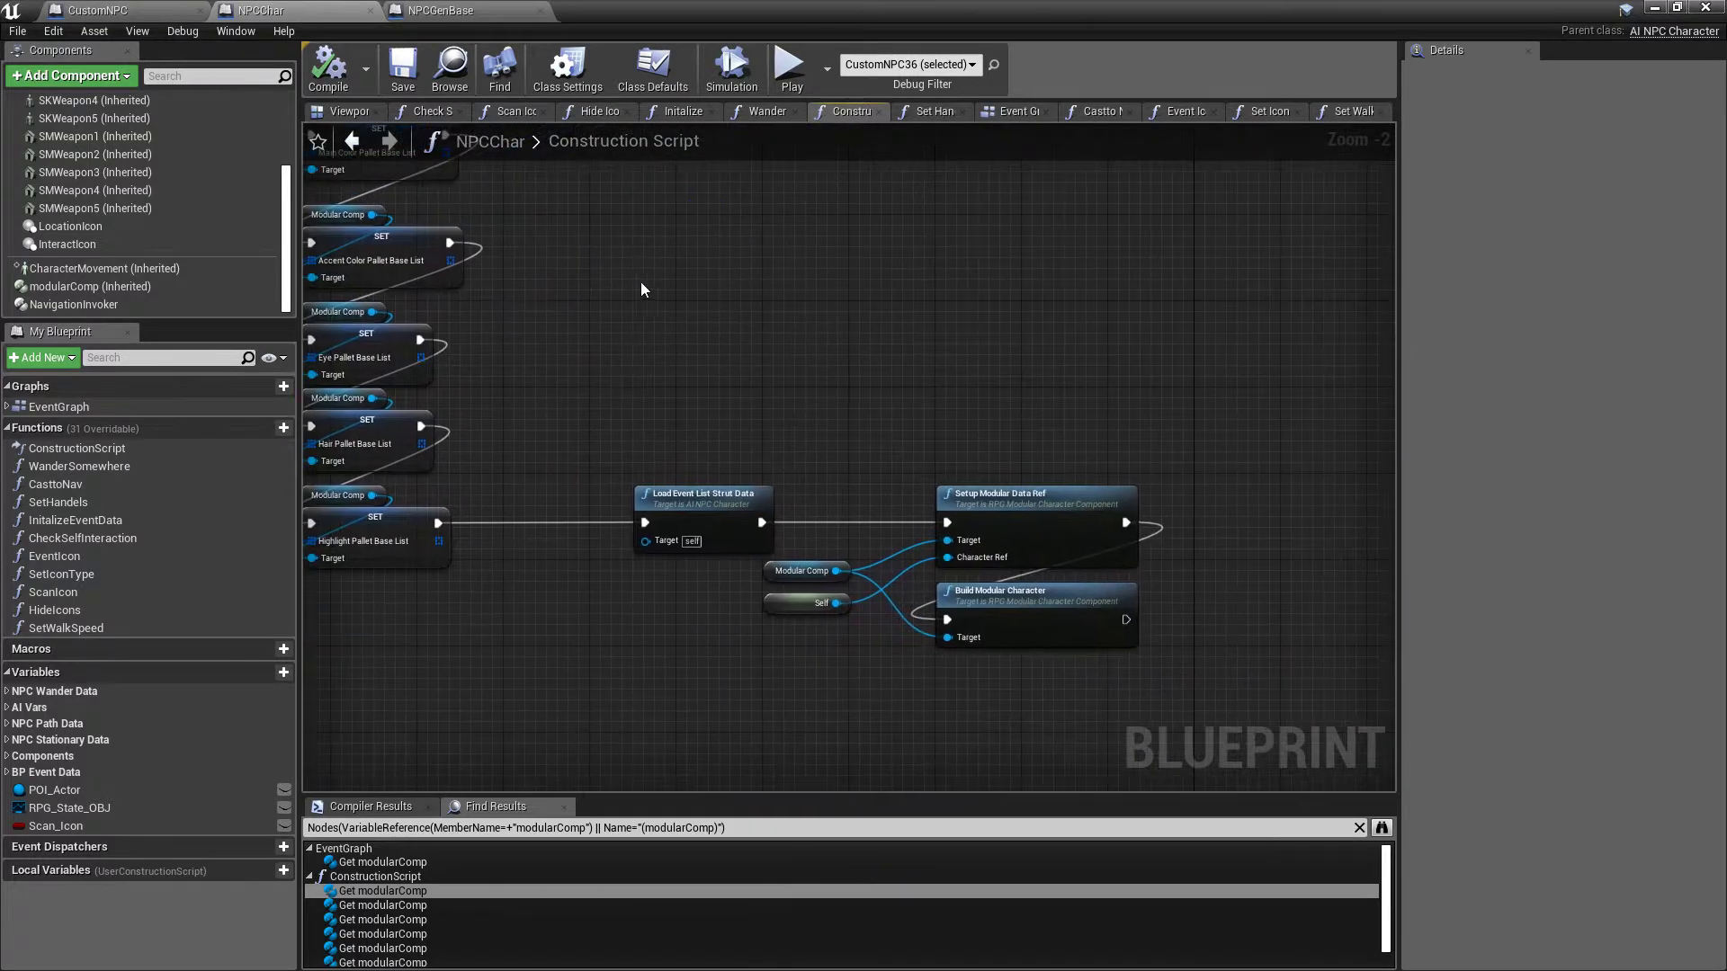
# - Widen the details area of CustomNPC36 and open the new-blueprint dialog for Templete Data element 0, cancelling it without creating anything
pyautogui.doubleClick(1082, 9)
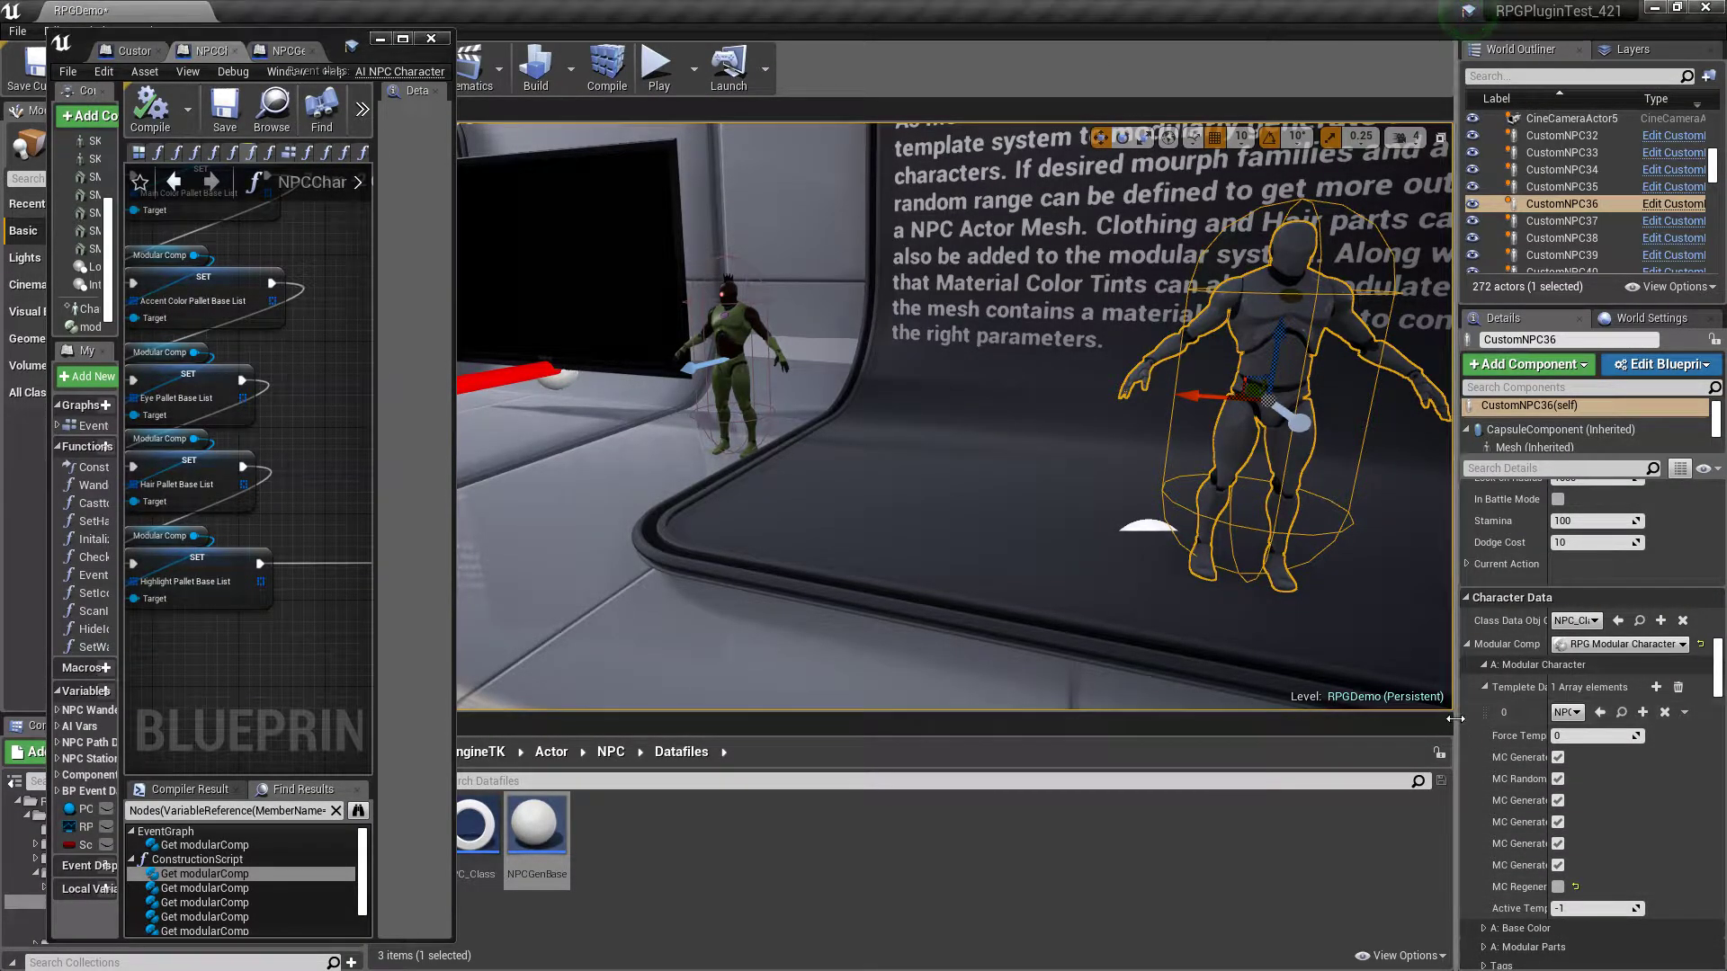
pyautogui.moveTo(1457, 729); pyautogui.dragTo(1271, 729)
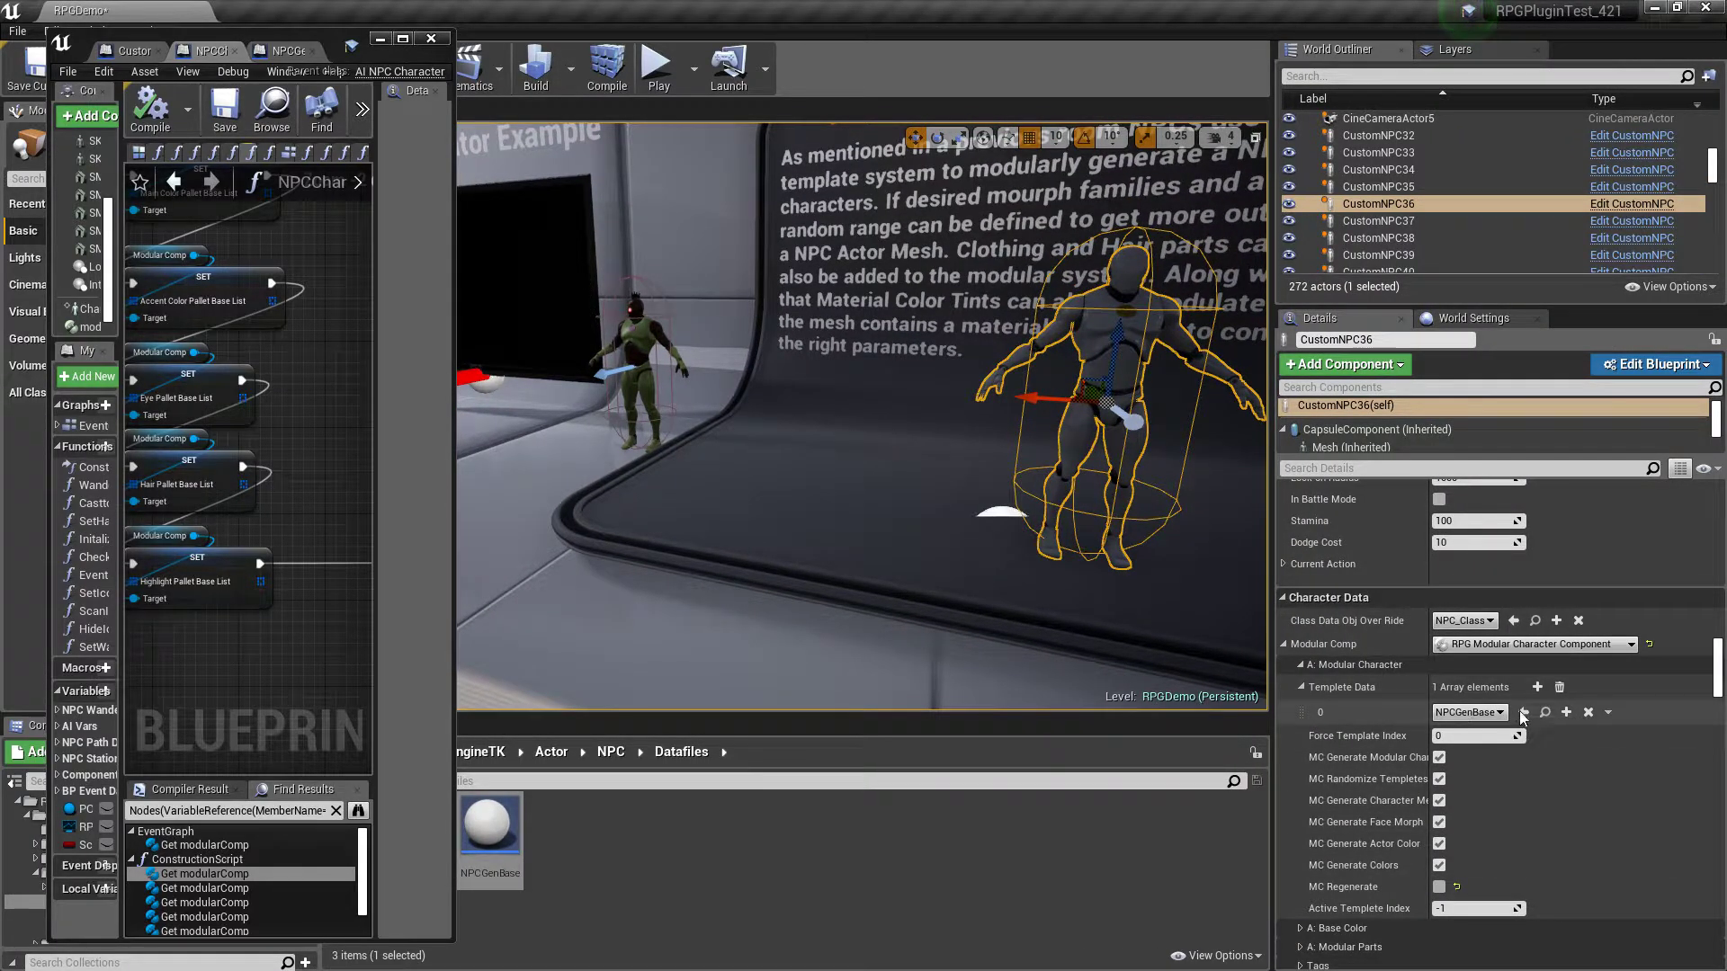
pyautogui.click(1566, 714)
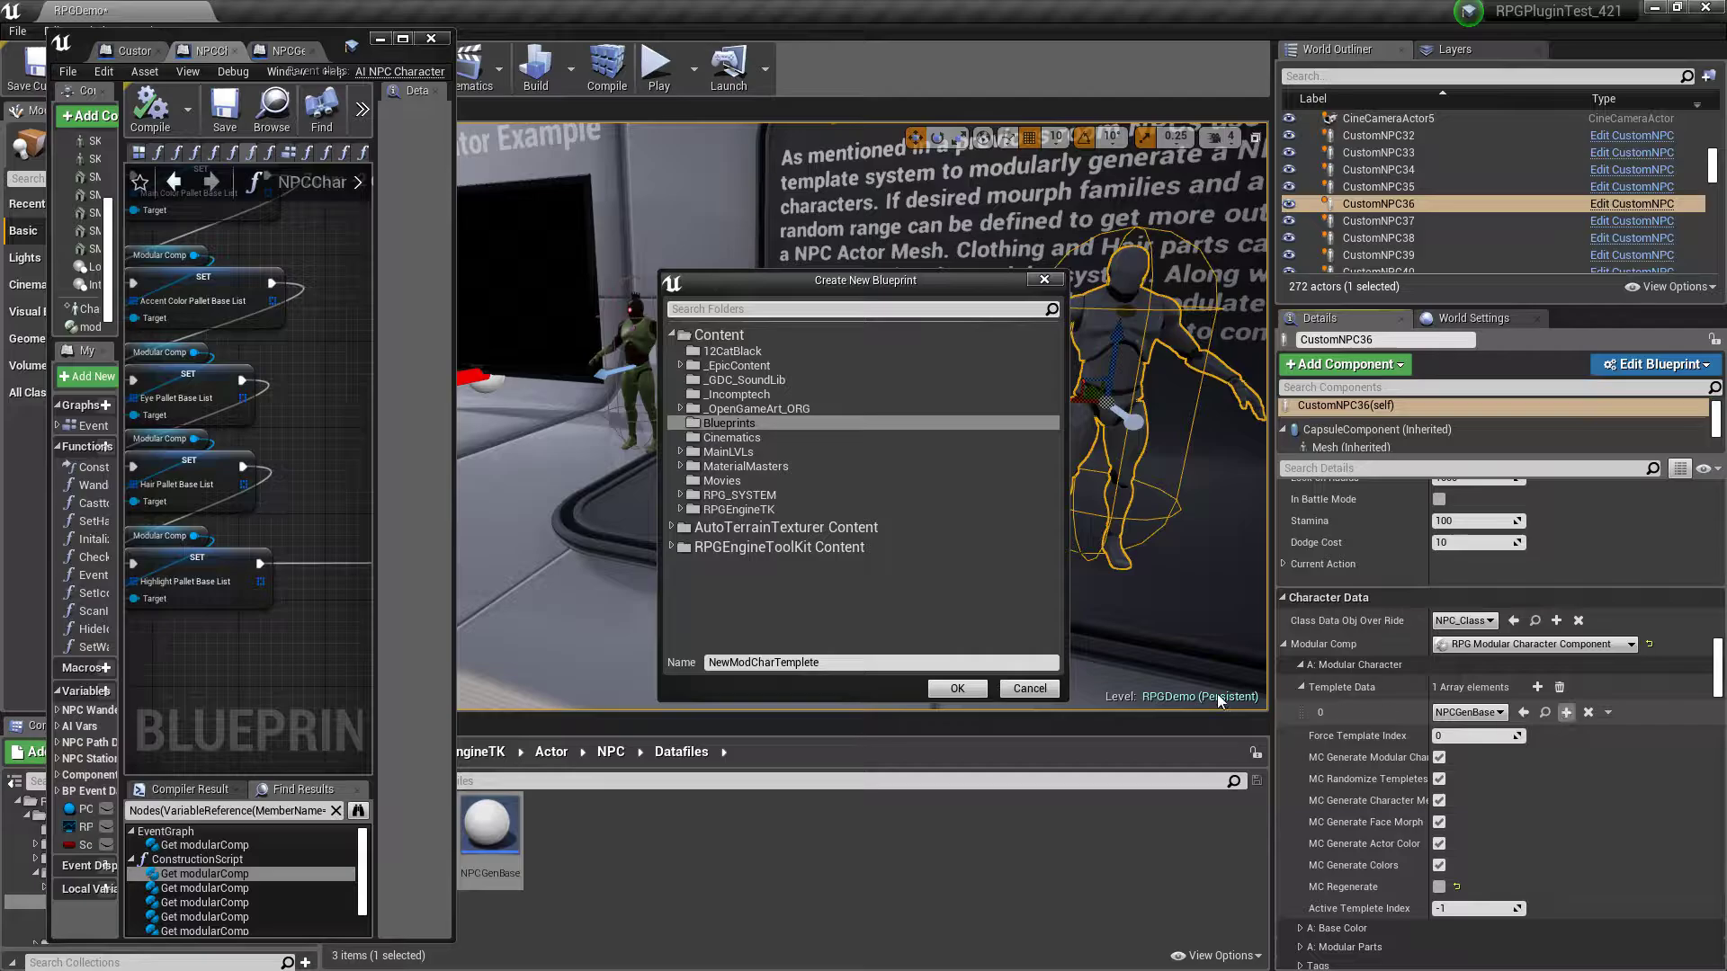
pyautogui.click(1048, 693)
# - Add a second element to CustomNPC36's Templete Data array and look through its available template classes, leaving it at None
pyautogui.click(1537, 688)
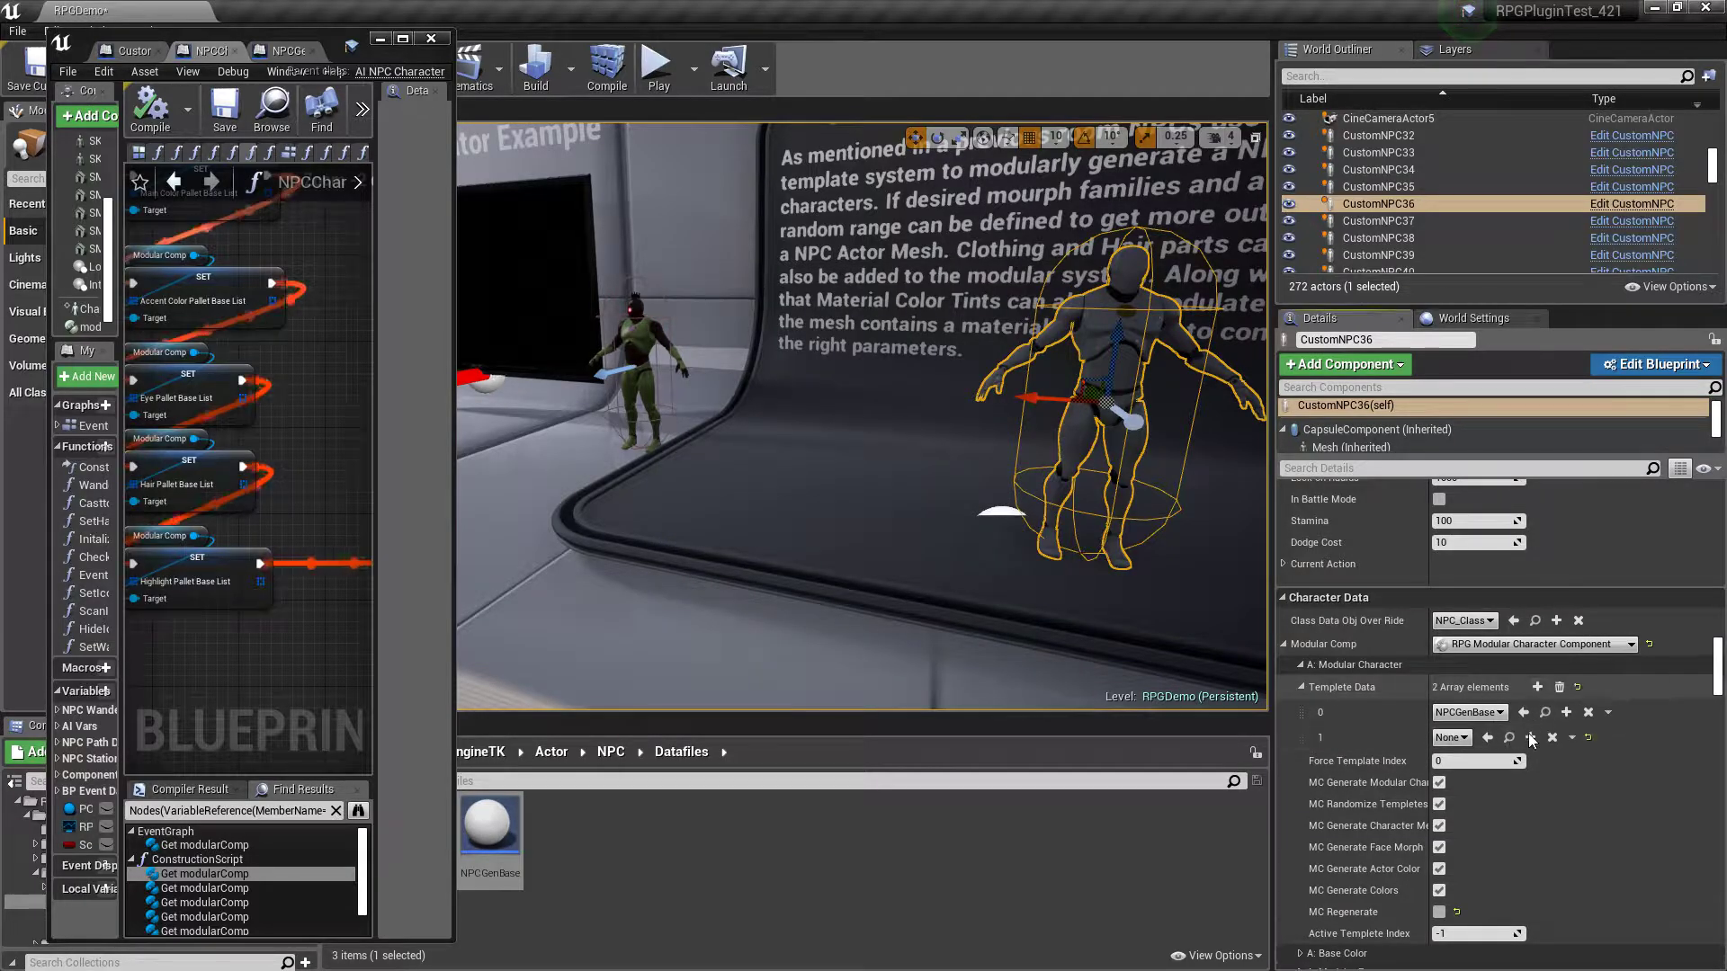
pyautogui.click(1452, 737)
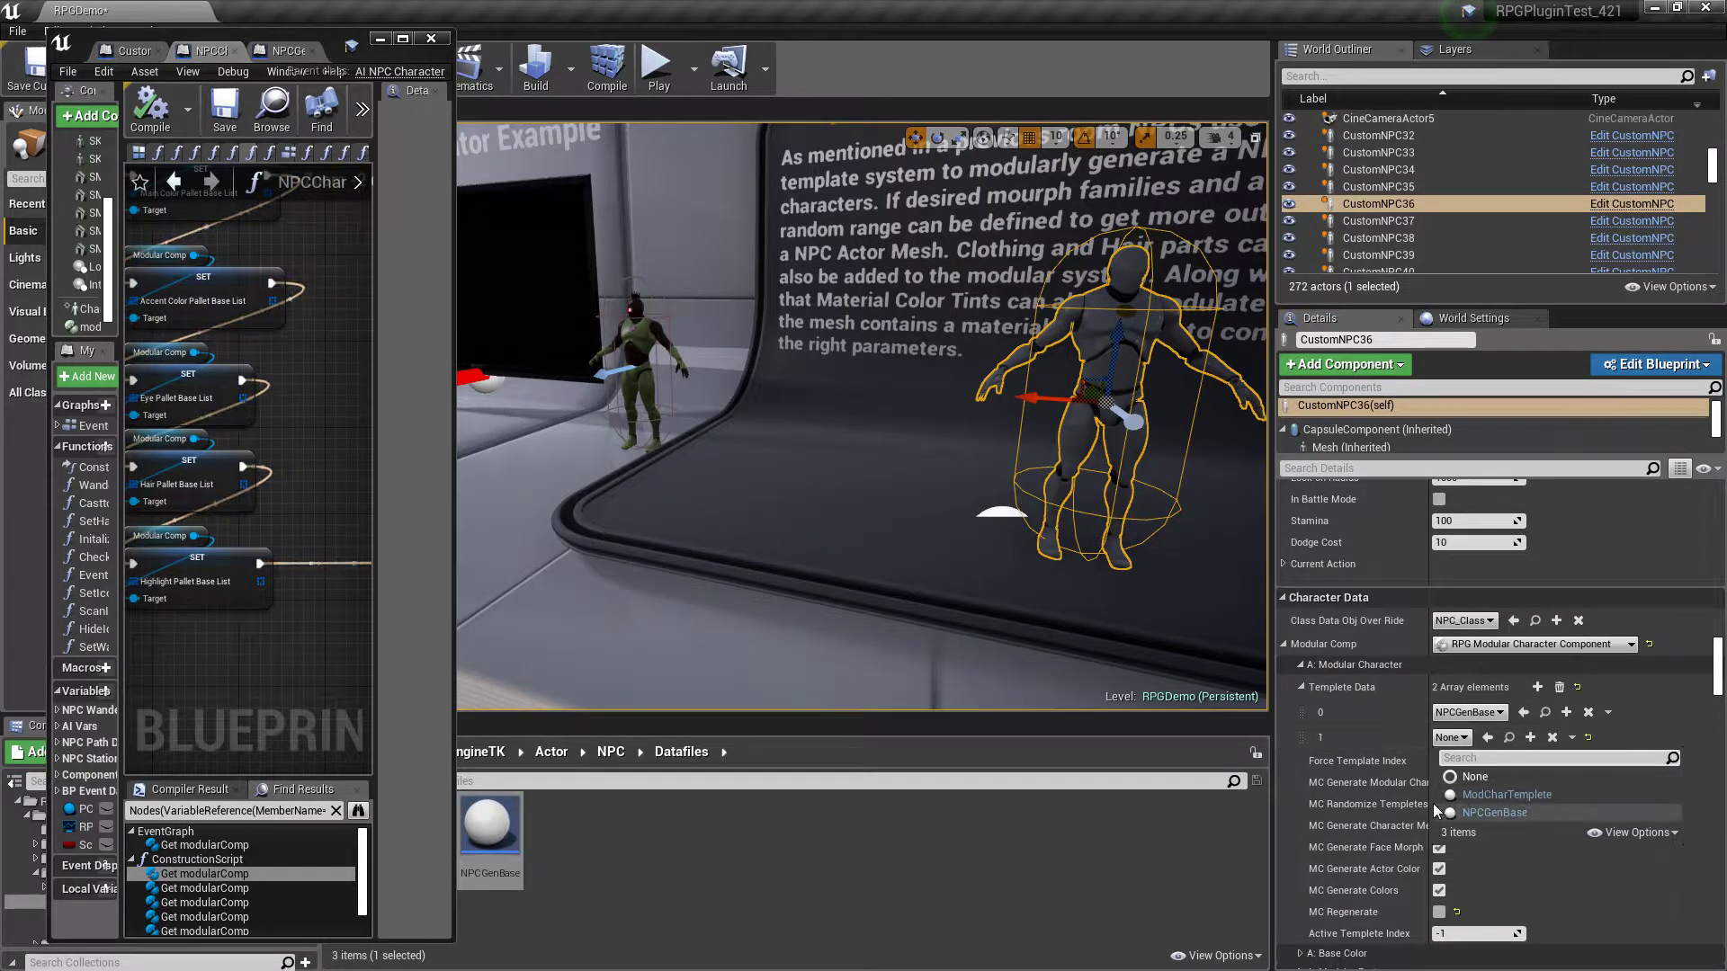
pyautogui.click(1427, 731)
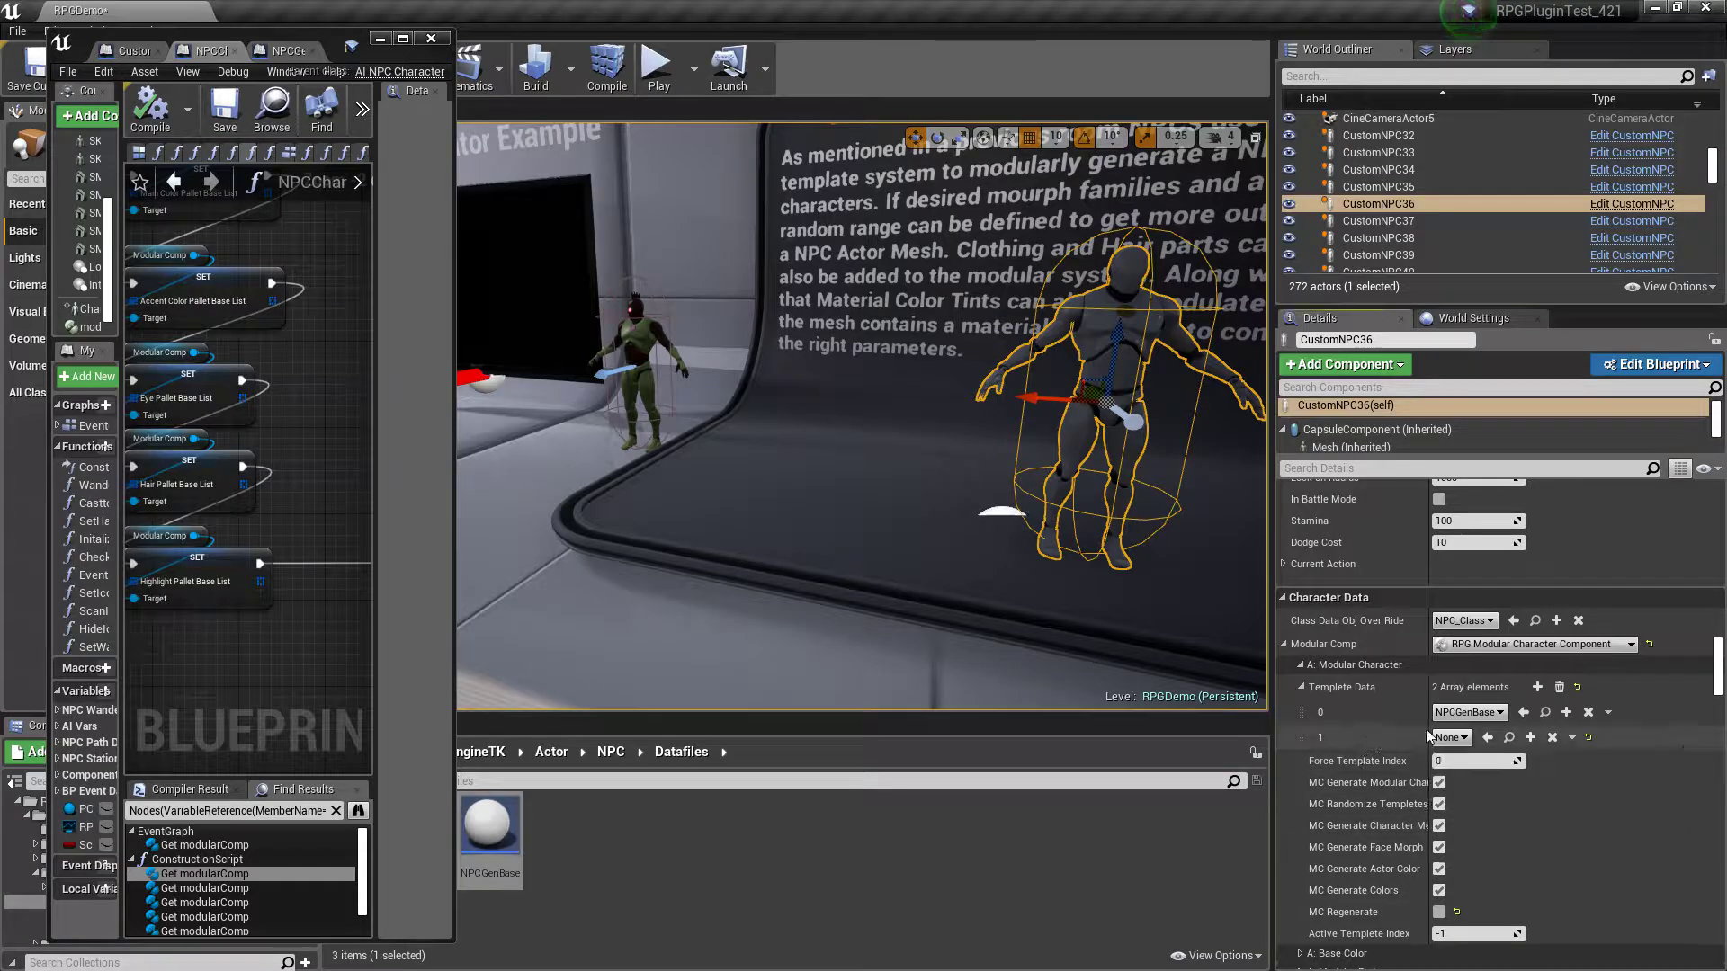
# - Delete the empty second element from CustomNPC36's Templete Data array and widen the property name column to show the full setting names
pyautogui.click(1572, 738)
pyautogui.click(1604, 772)
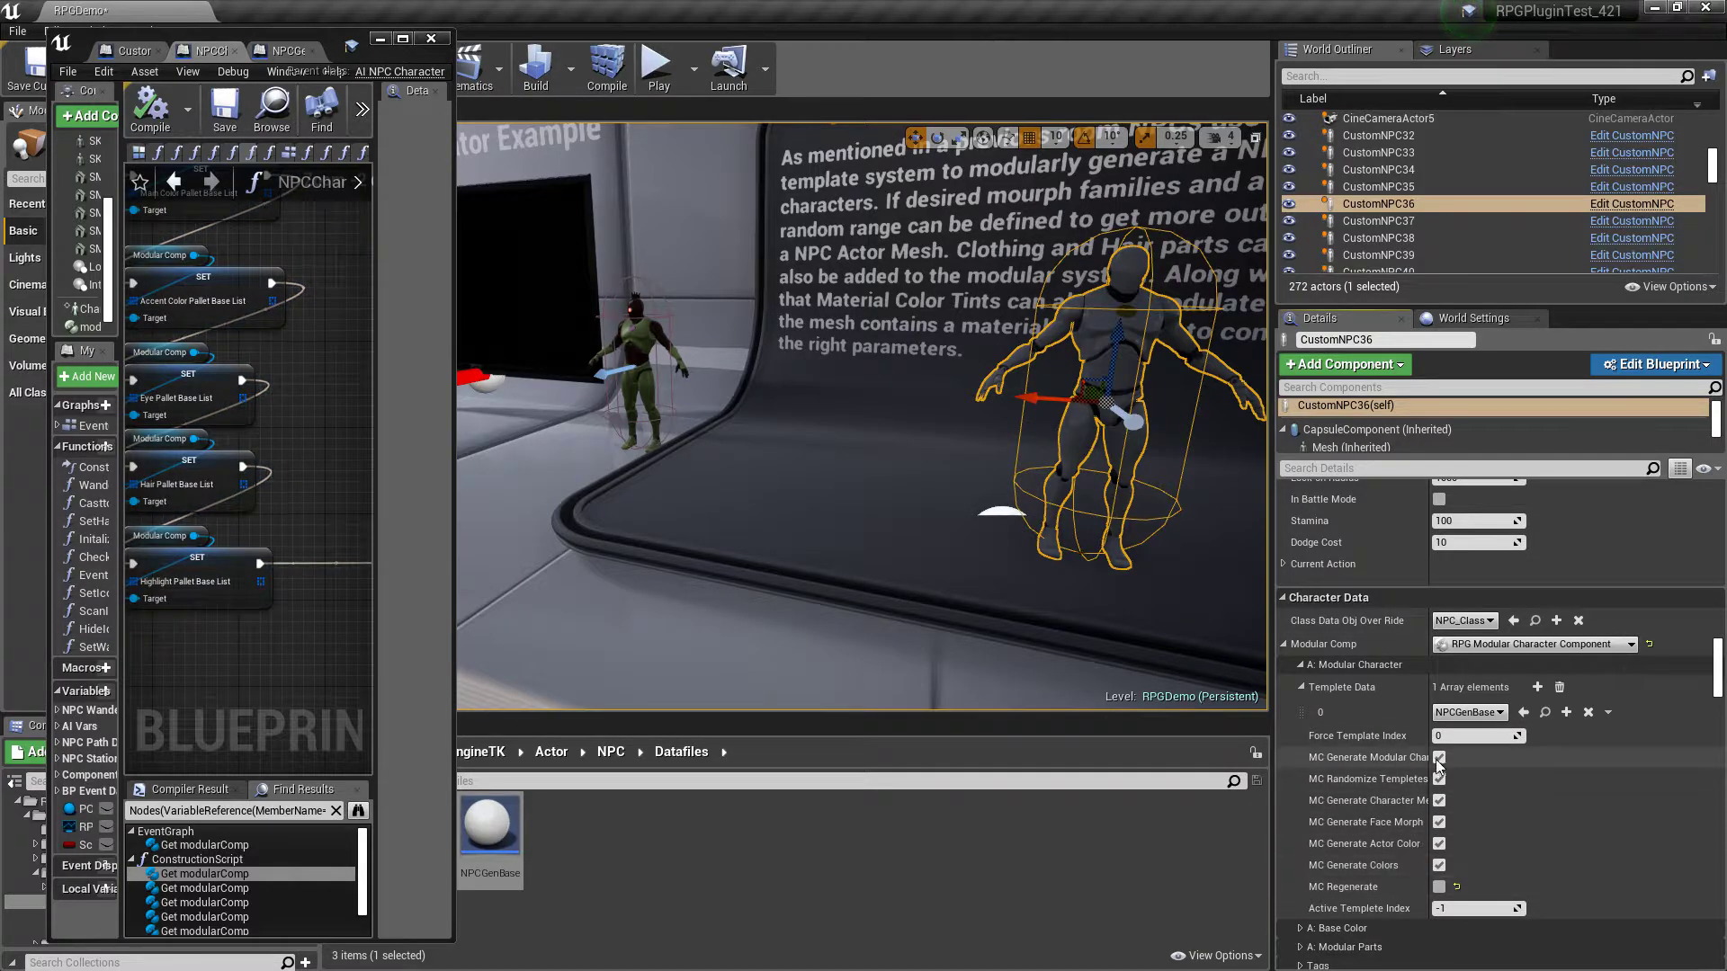
pyautogui.moveTo(1428, 775); pyautogui.dragTo(1469, 775)
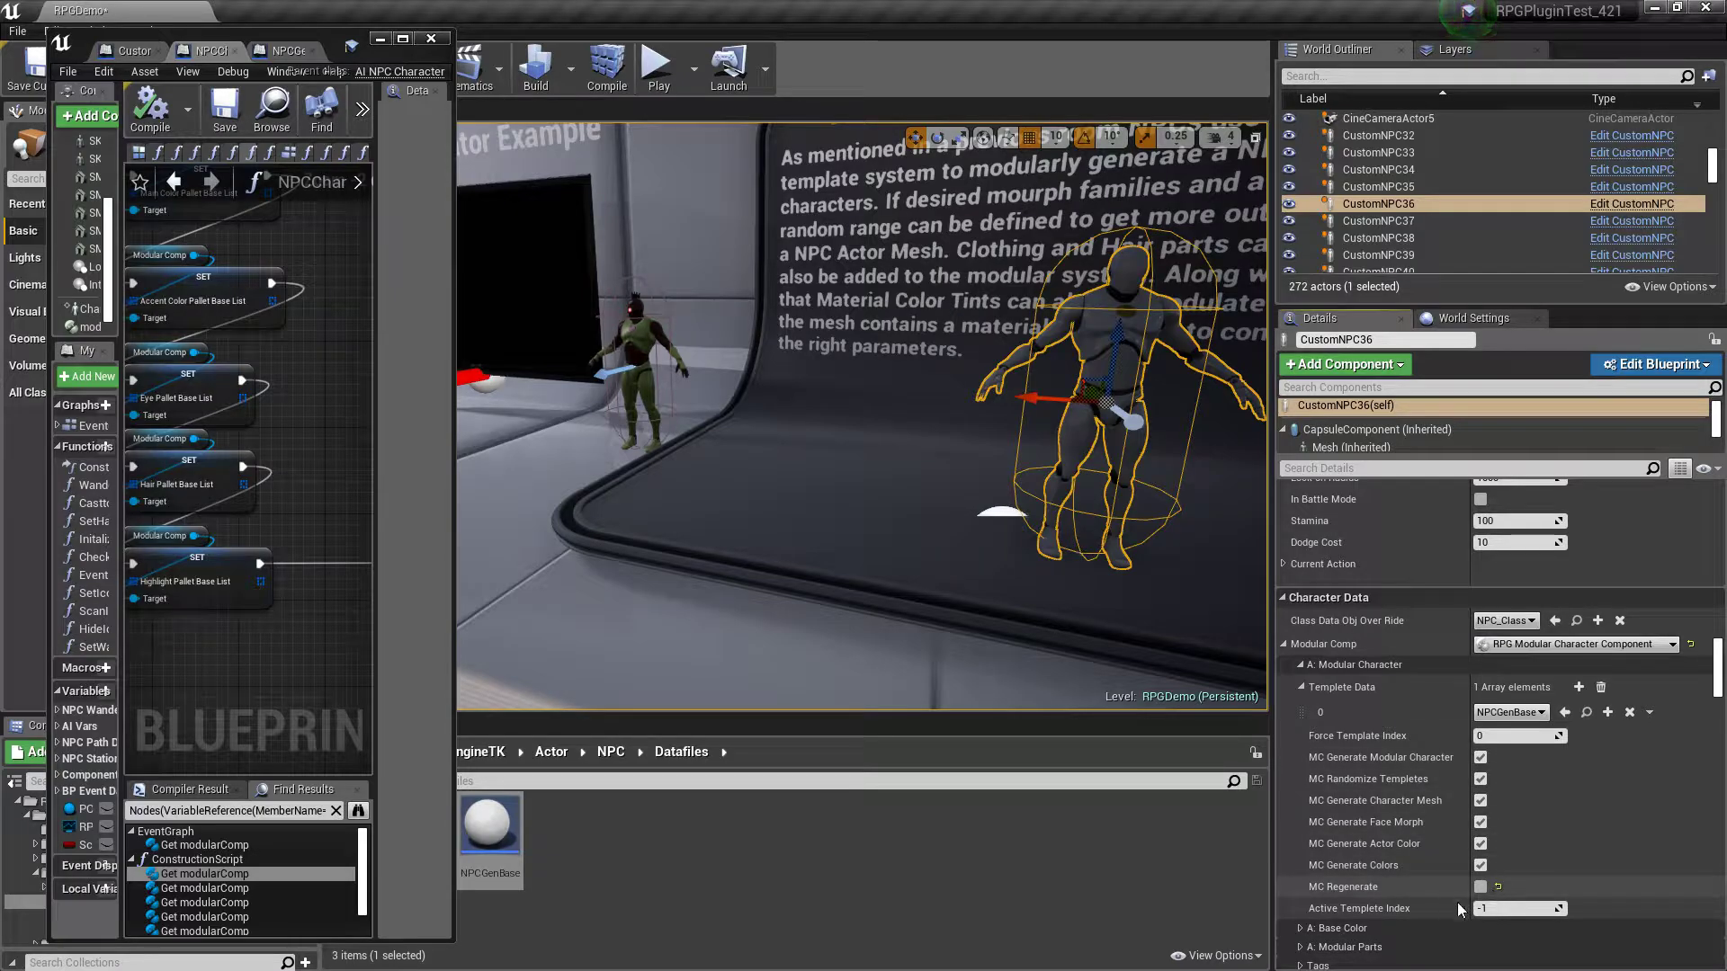
# - Regenerate CustomNPC36 repeatedly with MC Regenerate to cycle through randomized meshes, morphs and colors
pyautogui.click(1482, 887)
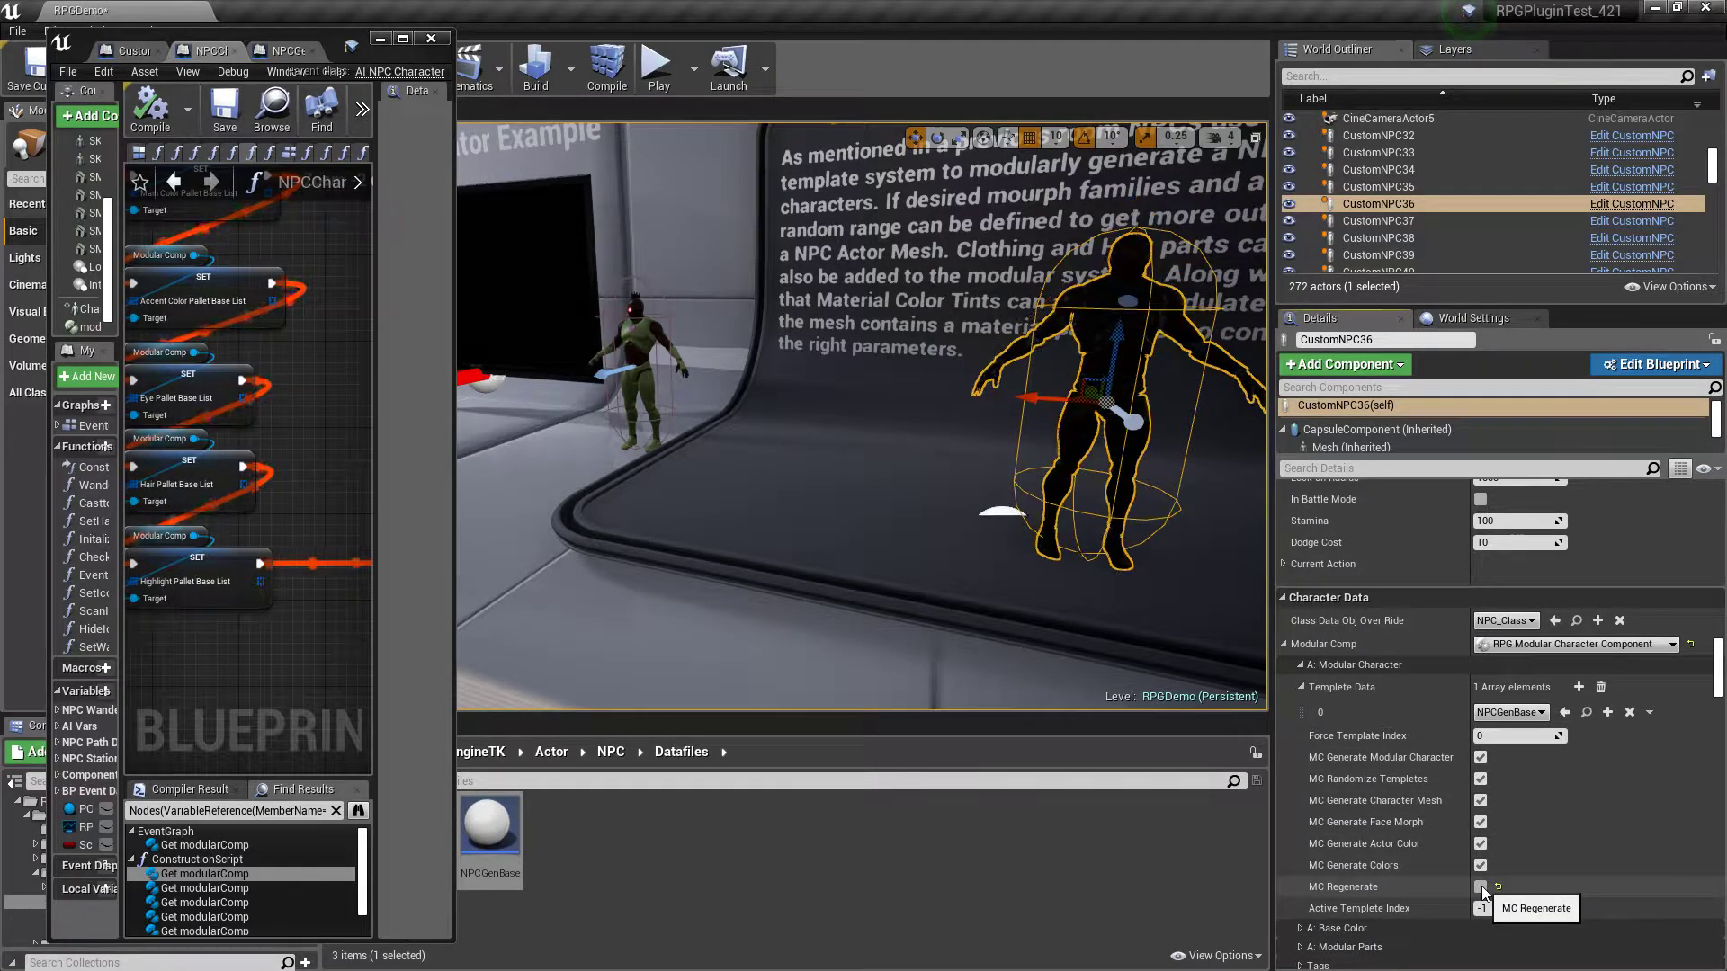
pyautogui.click(1481, 887)
pyautogui.click(1481, 887)
pyautogui.click(1481, 887)
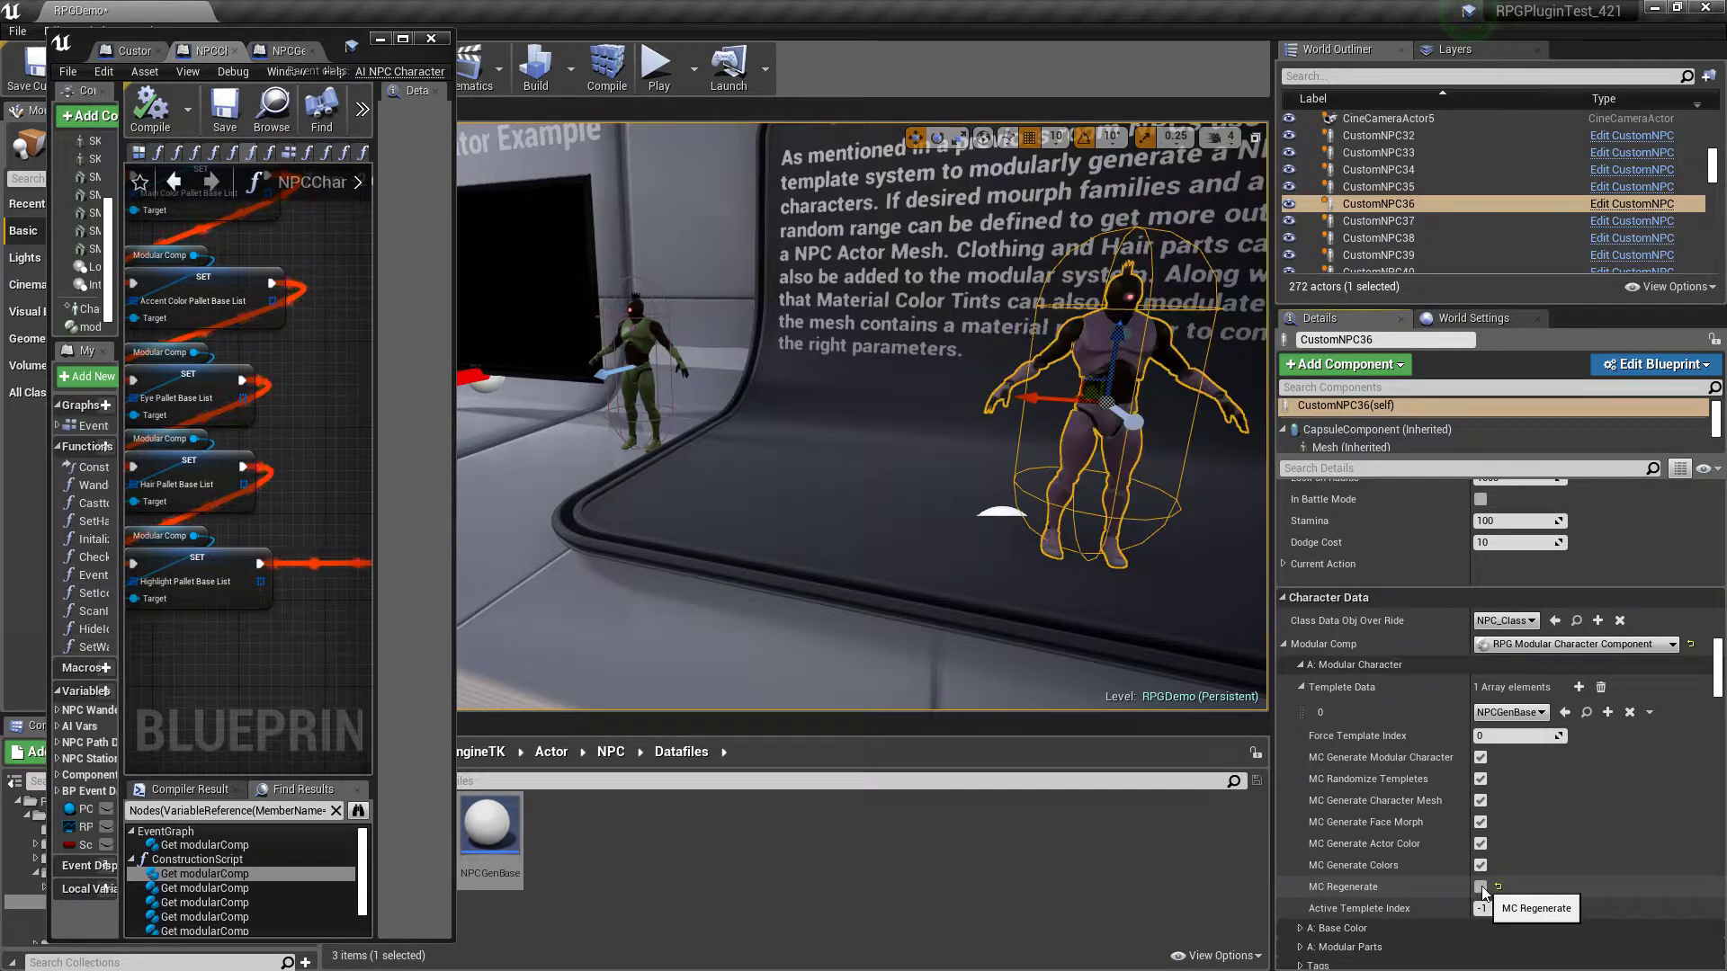
pyautogui.click(1481, 887)
pyautogui.click(1481, 886)
pyautogui.click(1482, 887)
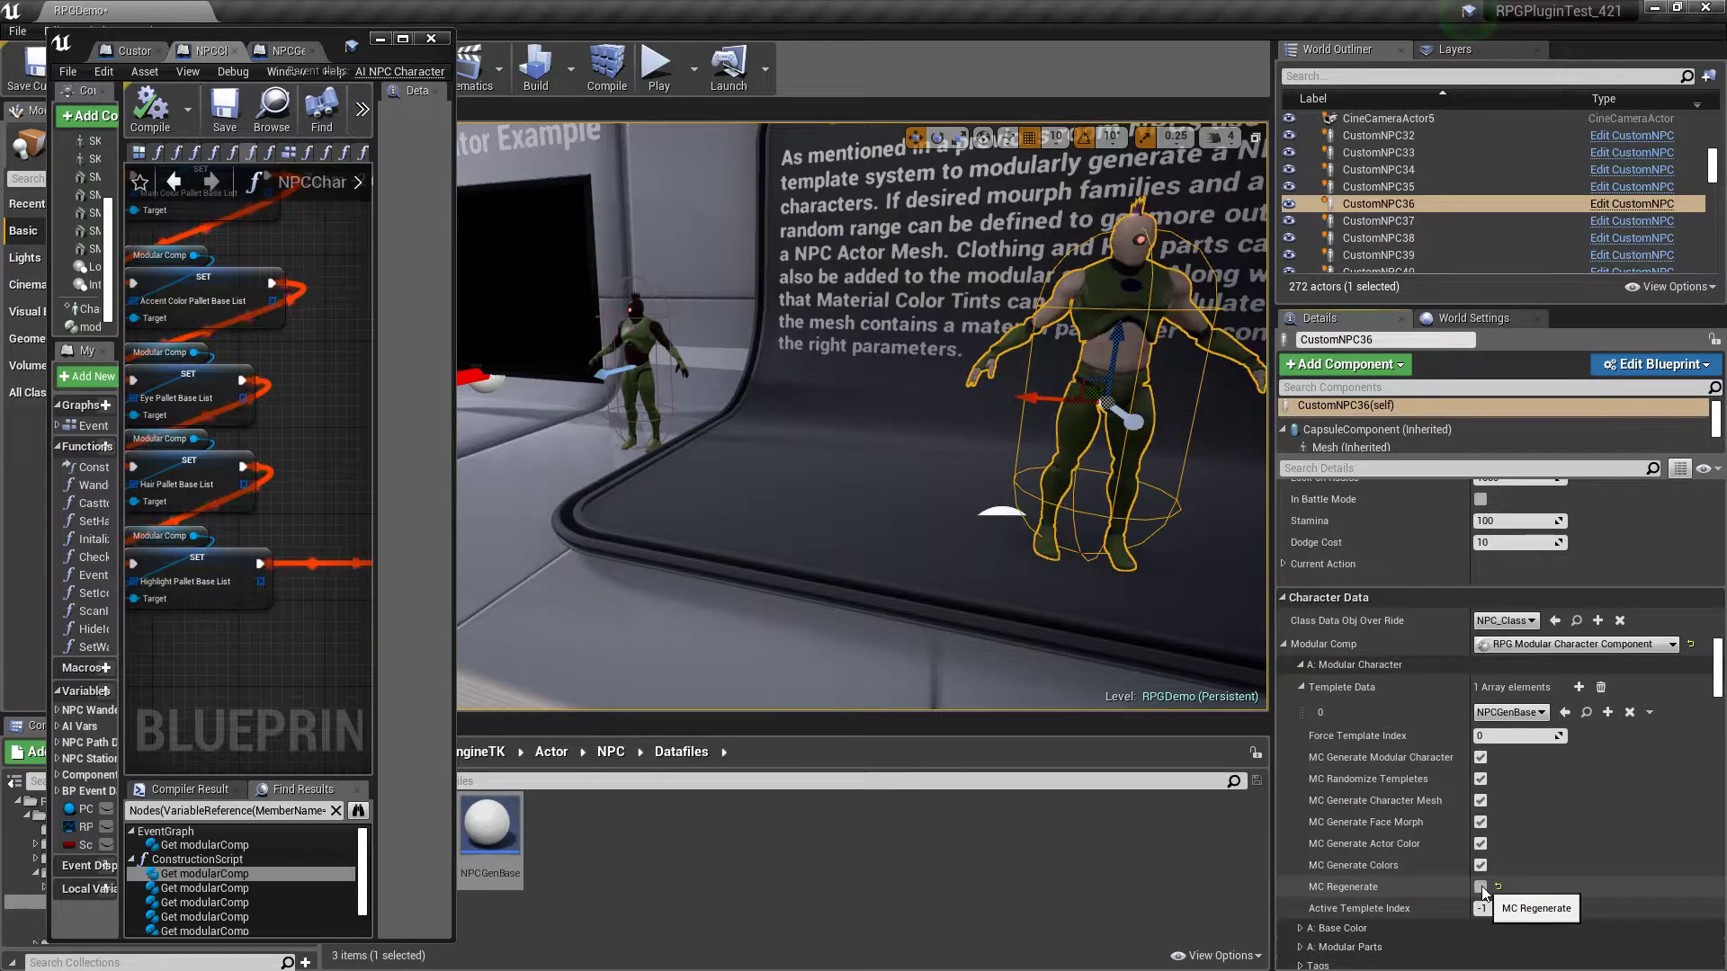
pyautogui.click(1482, 887)
pyautogui.click(1481, 887)
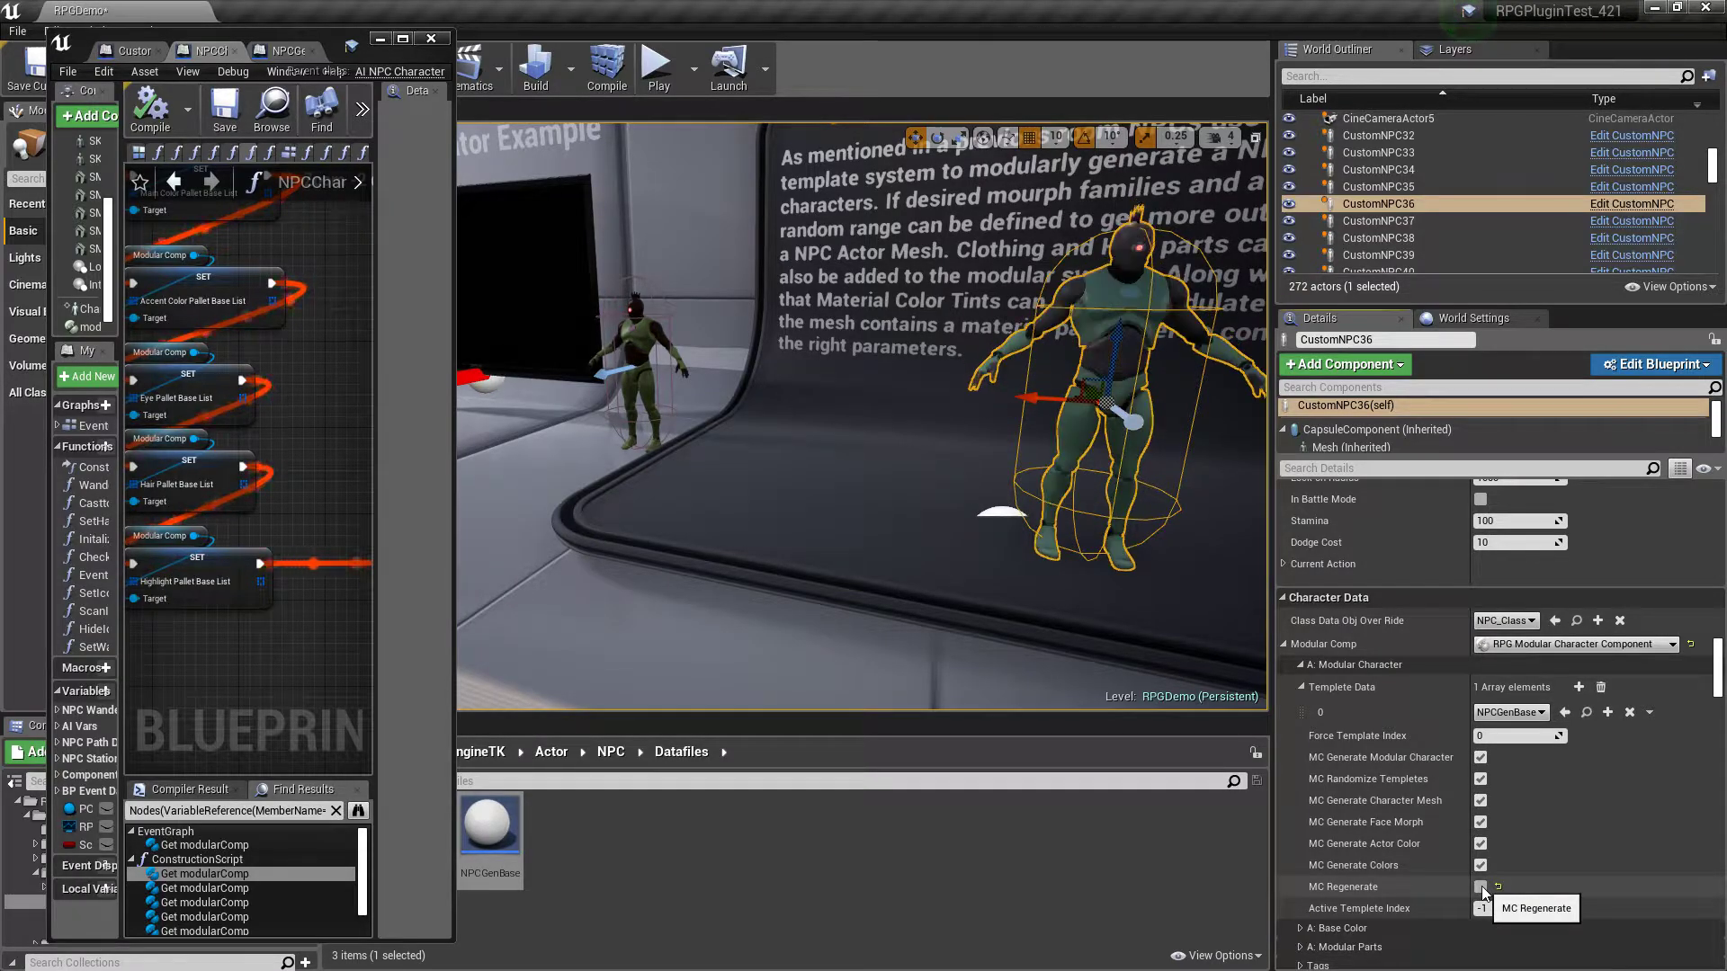
pyautogui.click(1482, 887)
pyautogui.click(1482, 887)
pyautogui.click(1482, 886)
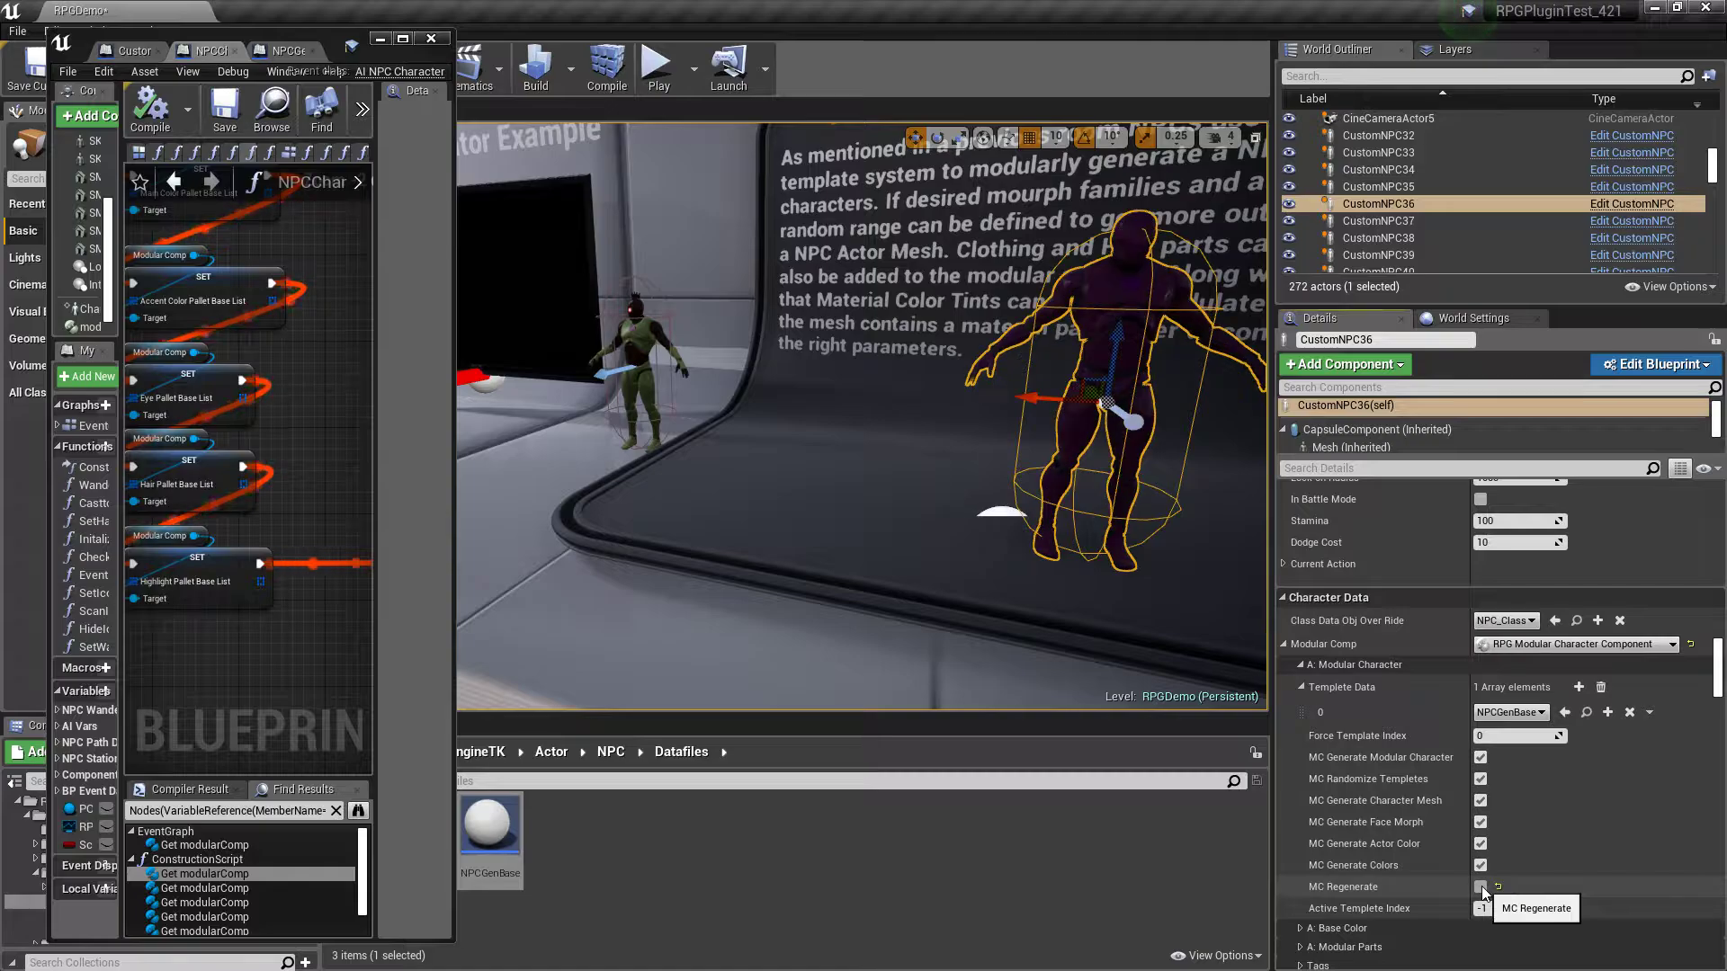
pyautogui.click(1482, 887)
pyautogui.click(1481, 887)
pyautogui.moveTo(887, 397); pyautogui.dragTo(792, 369, button='right')
pyautogui.moveTo(893, 421); pyautogui.dragTo(893, 503)
pyautogui.moveTo(911, 438); pyautogui.dragTo(912, 342, button='middle')
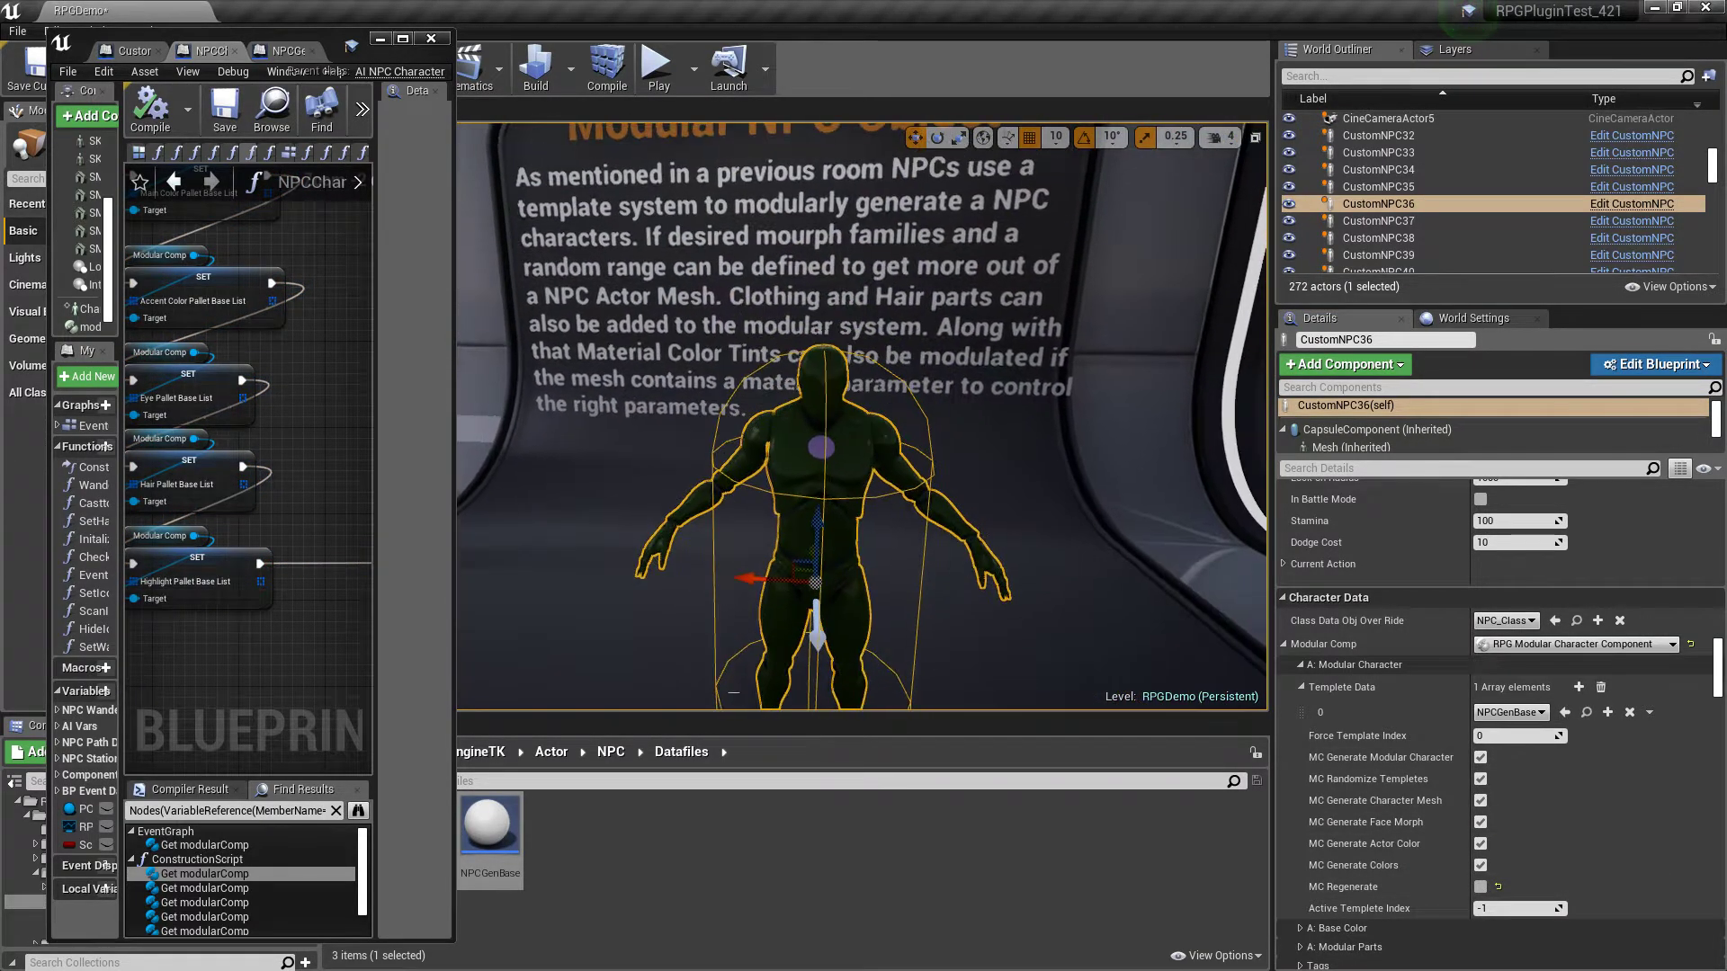
pyautogui.moveTo(913, 440); pyautogui.dragTo(913, 540, button='right')
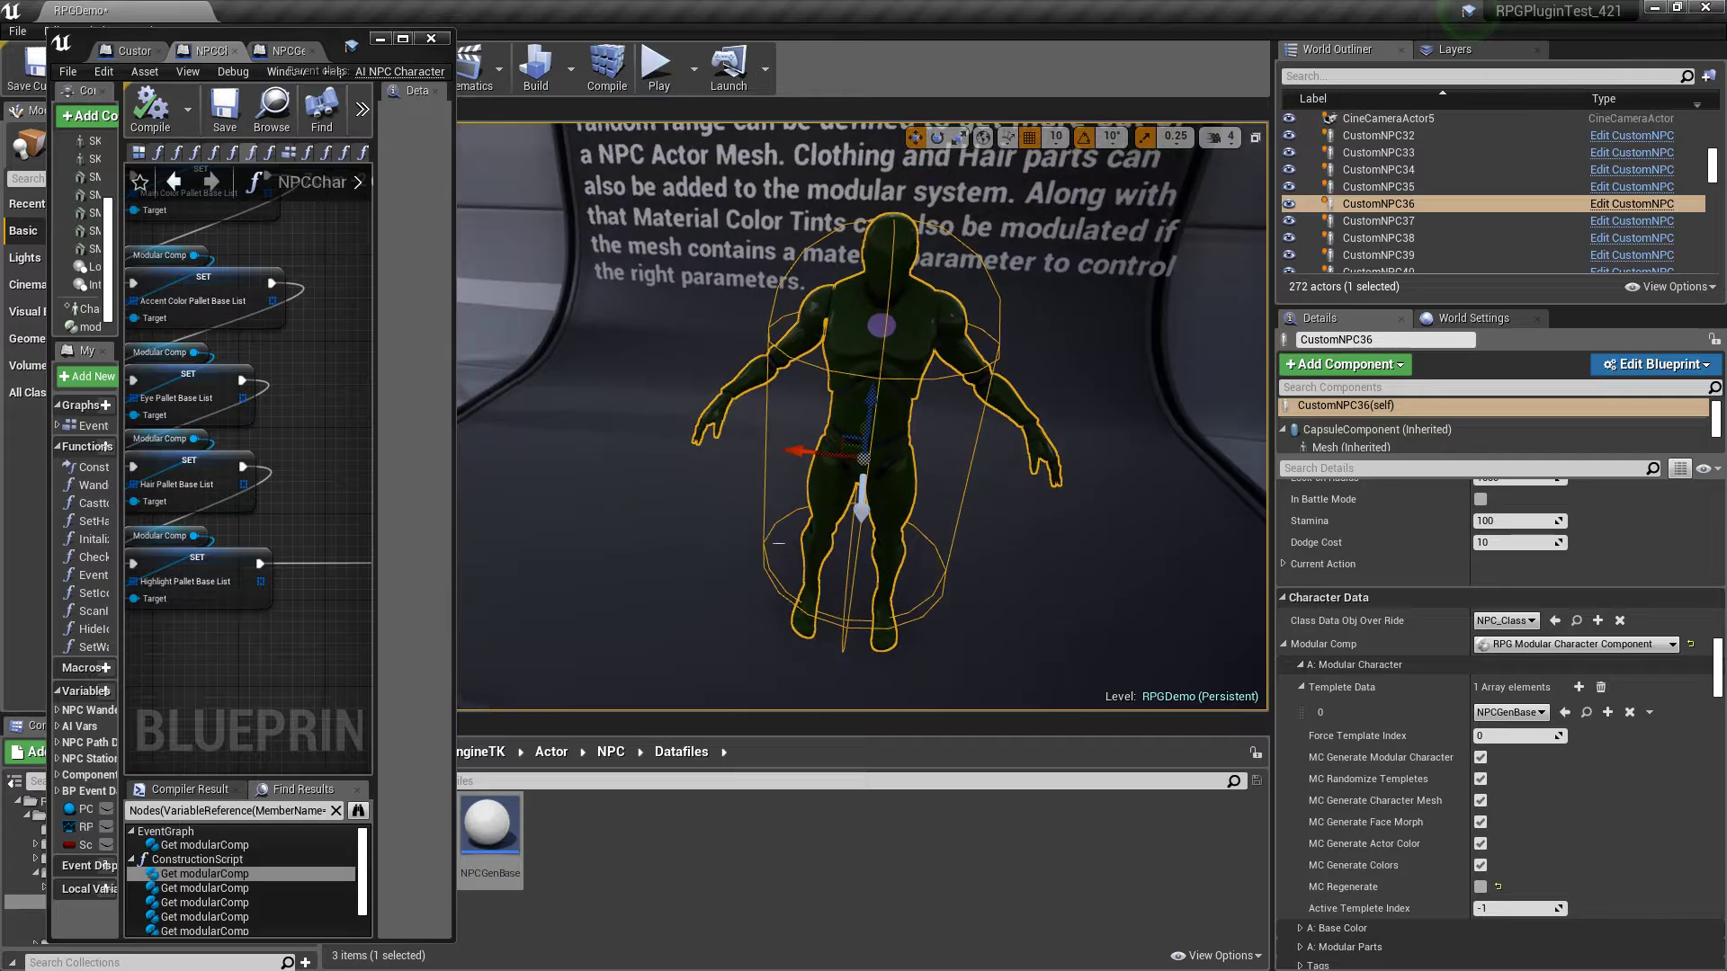
pyautogui.click(1481, 887)
pyautogui.click(1481, 886)
pyautogui.click(1482, 887)
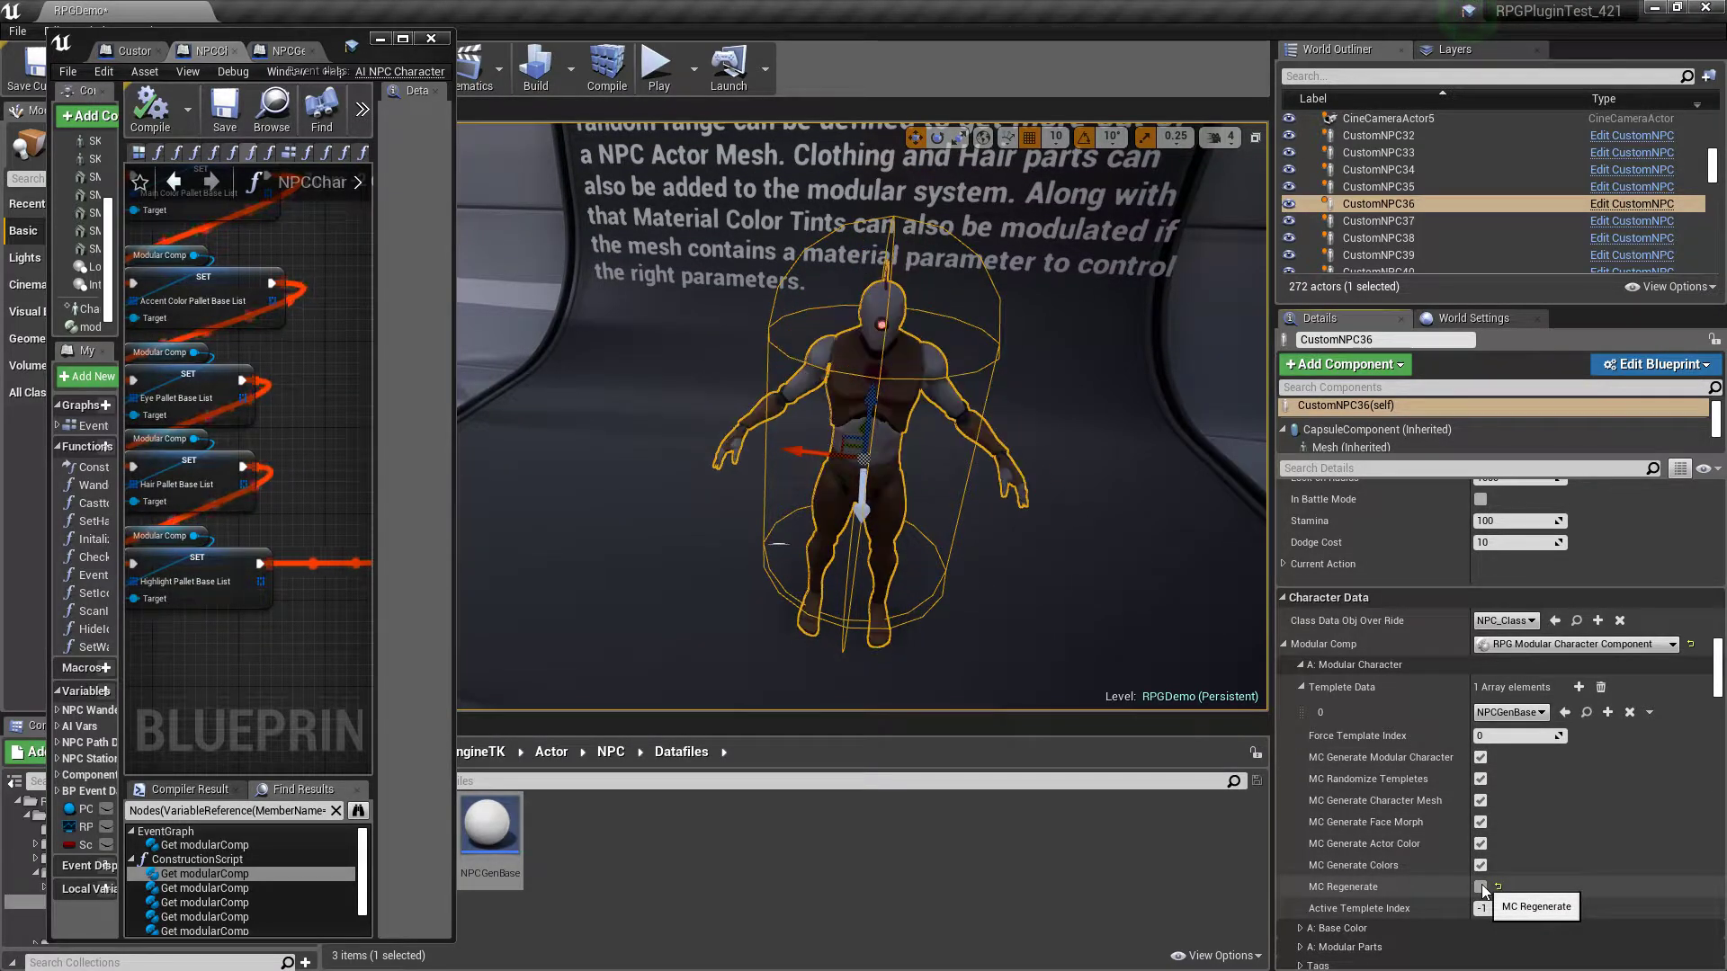
pyautogui.click(1482, 887)
pyautogui.click(1482, 887)
pyautogui.click(1482, 887)
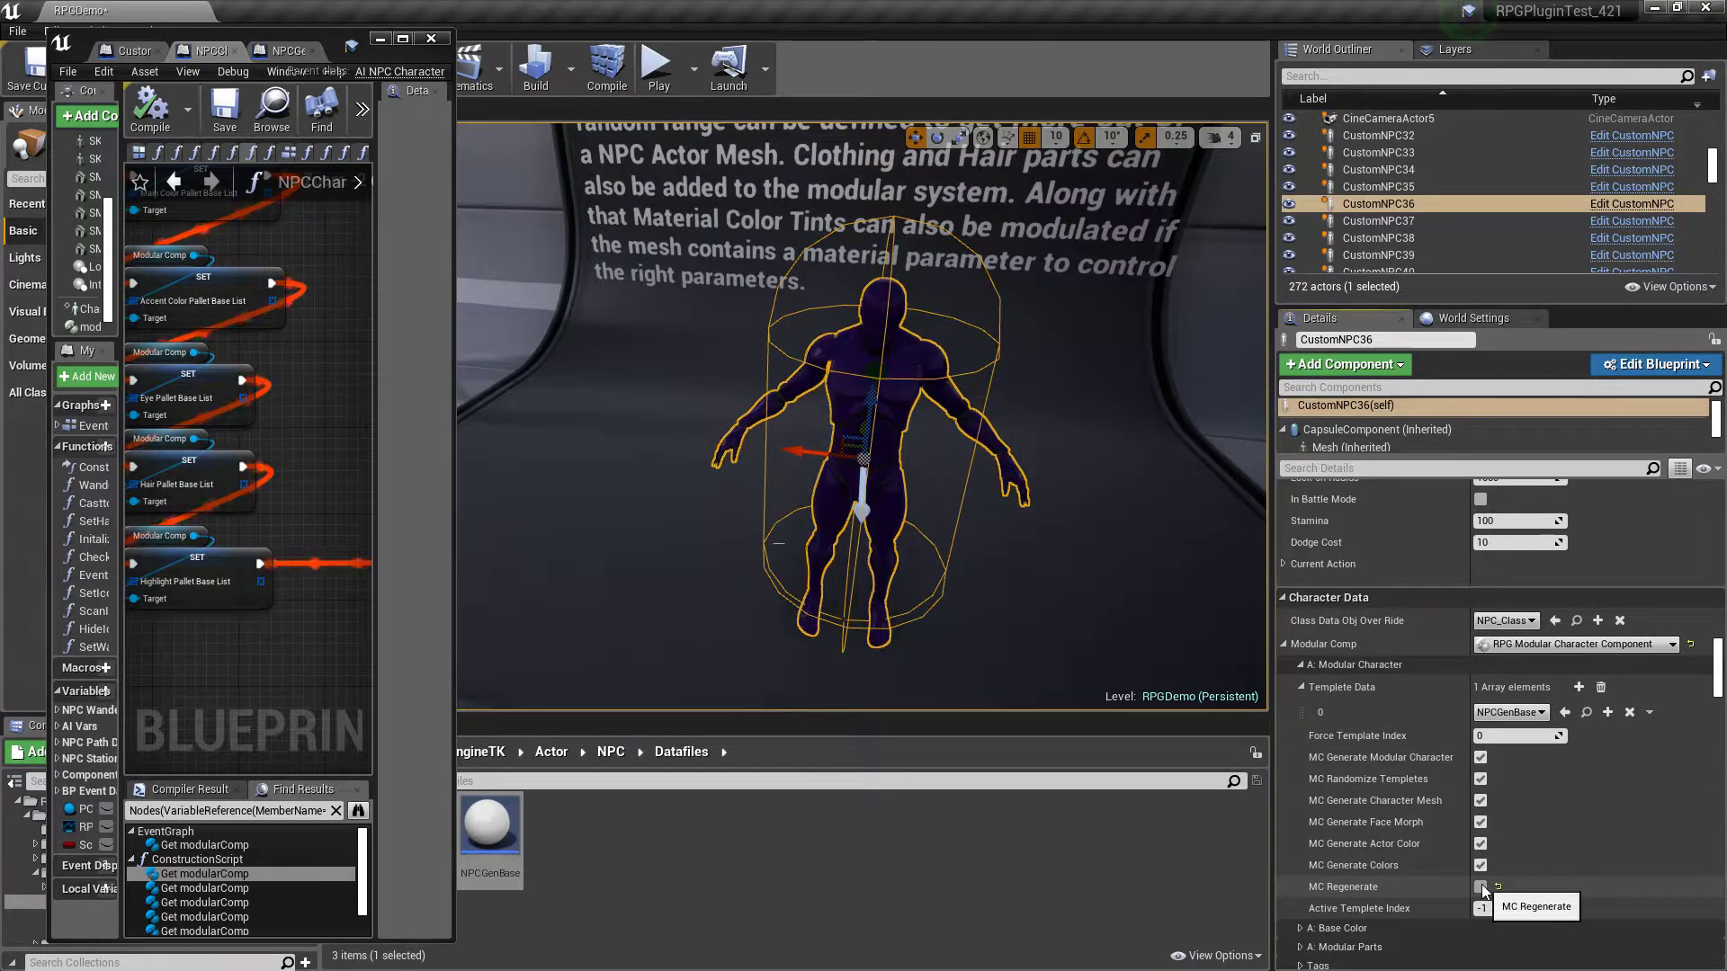
pyautogui.click(1482, 887)
pyautogui.click(1482, 887)
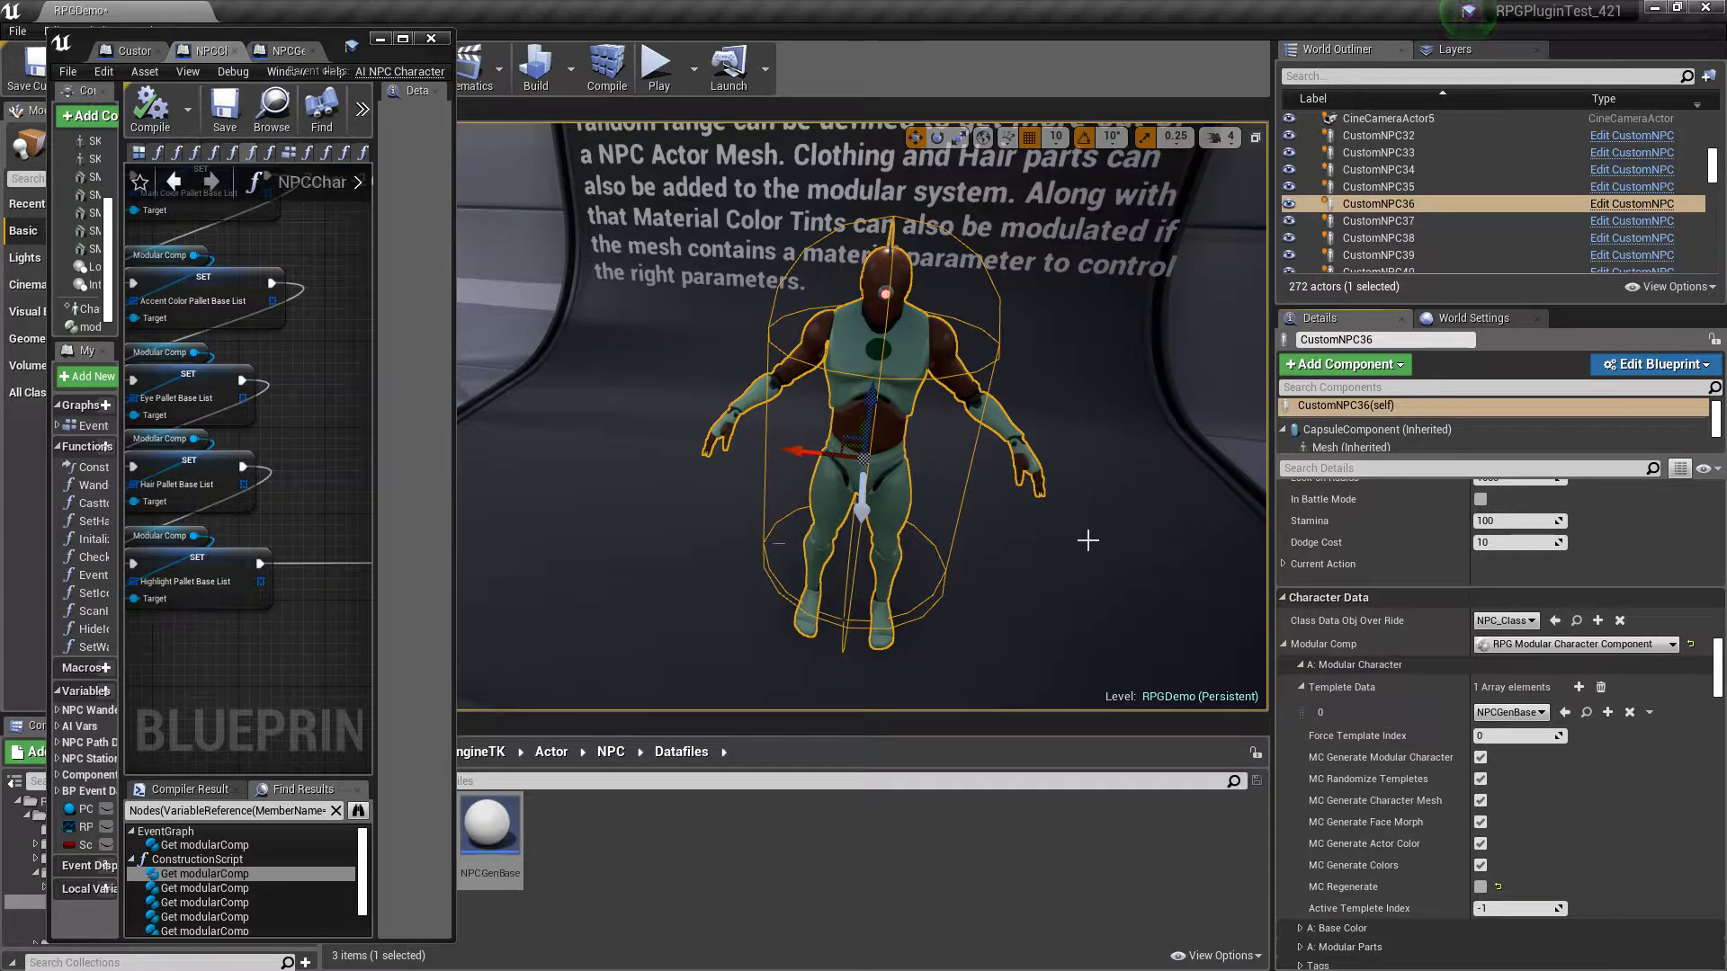
# - Expand CustomNPC36's A: Base Color settings and look through the Skin Color Base List swatches, collapsing the list when done
pyautogui.click(1512, 736)
pyautogui.scroll(-3, 1455, 728)
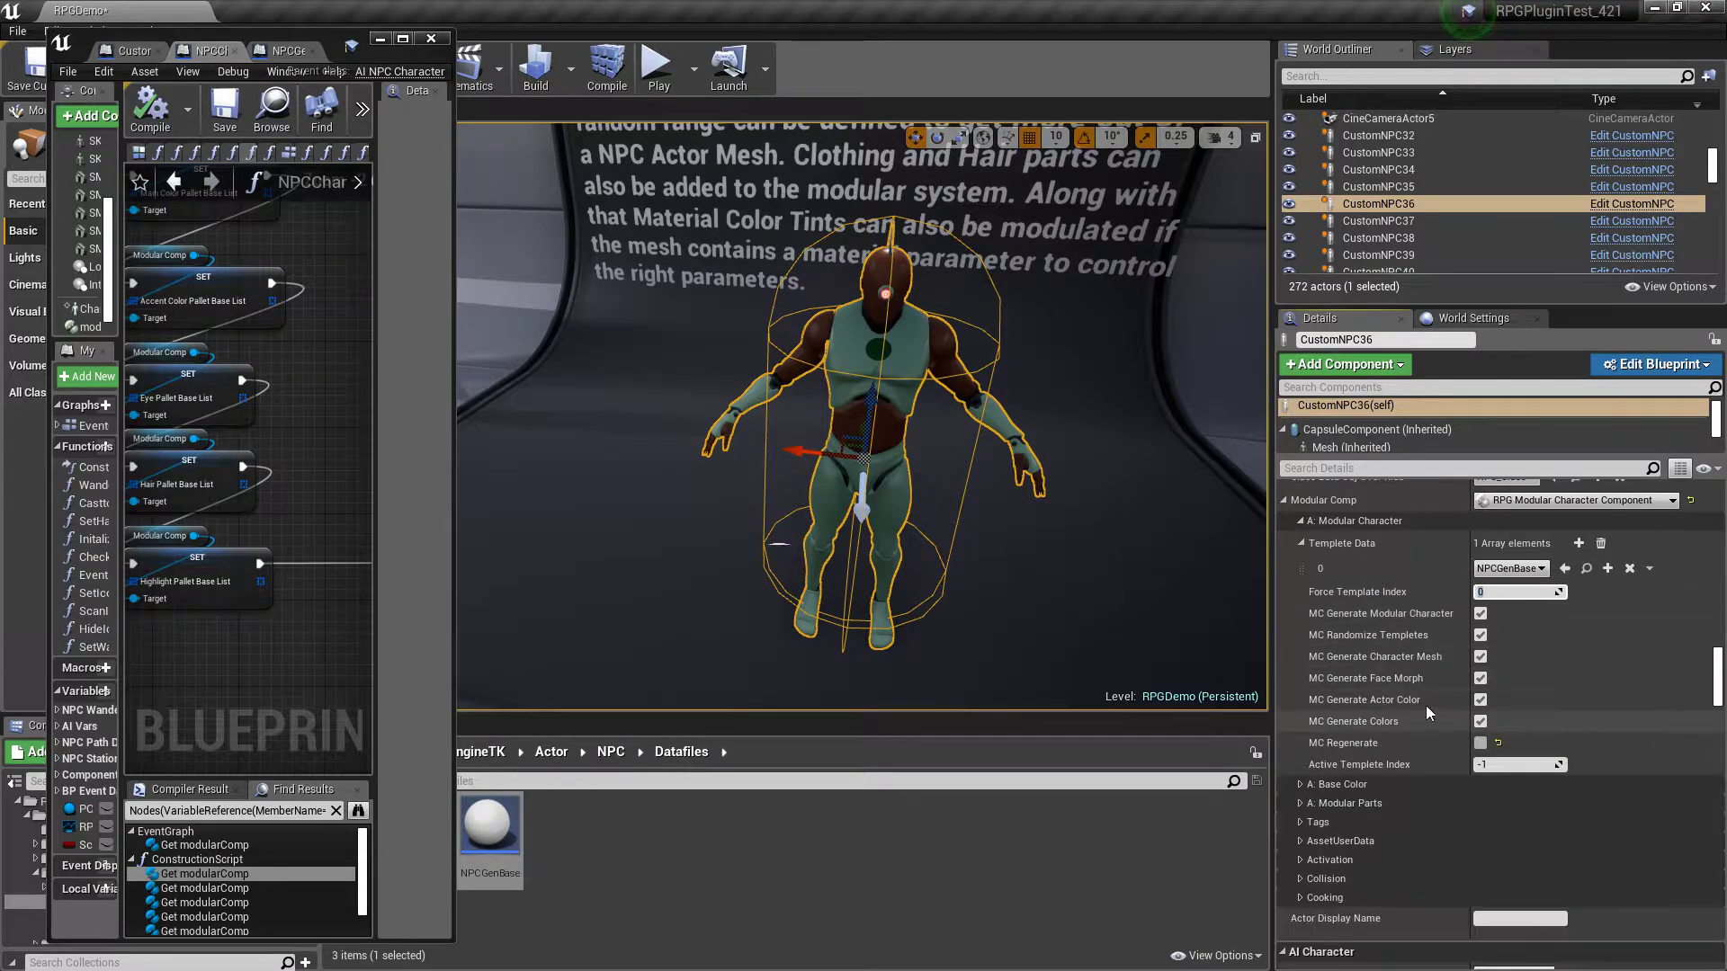
pyautogui.click(1302, 783)
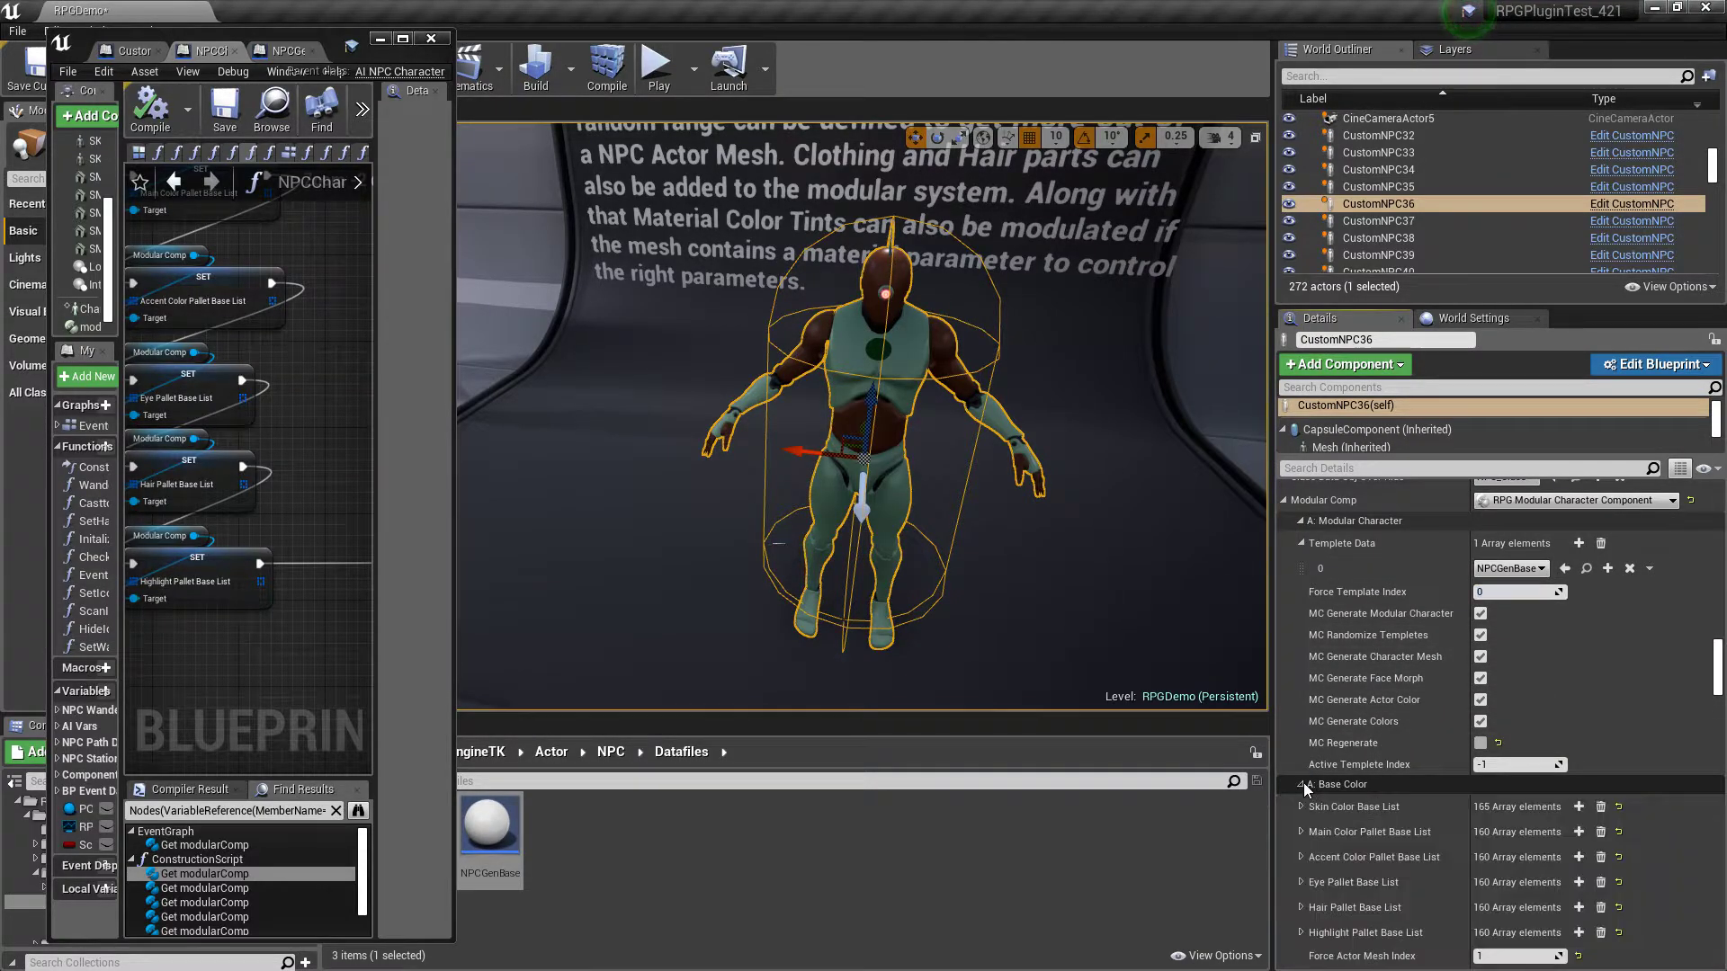
pyautogui.scroll(-2, 1373, 781)
pyautogui.scroll(-1, 1373, 781)
pyautogui.click(1301, 662)
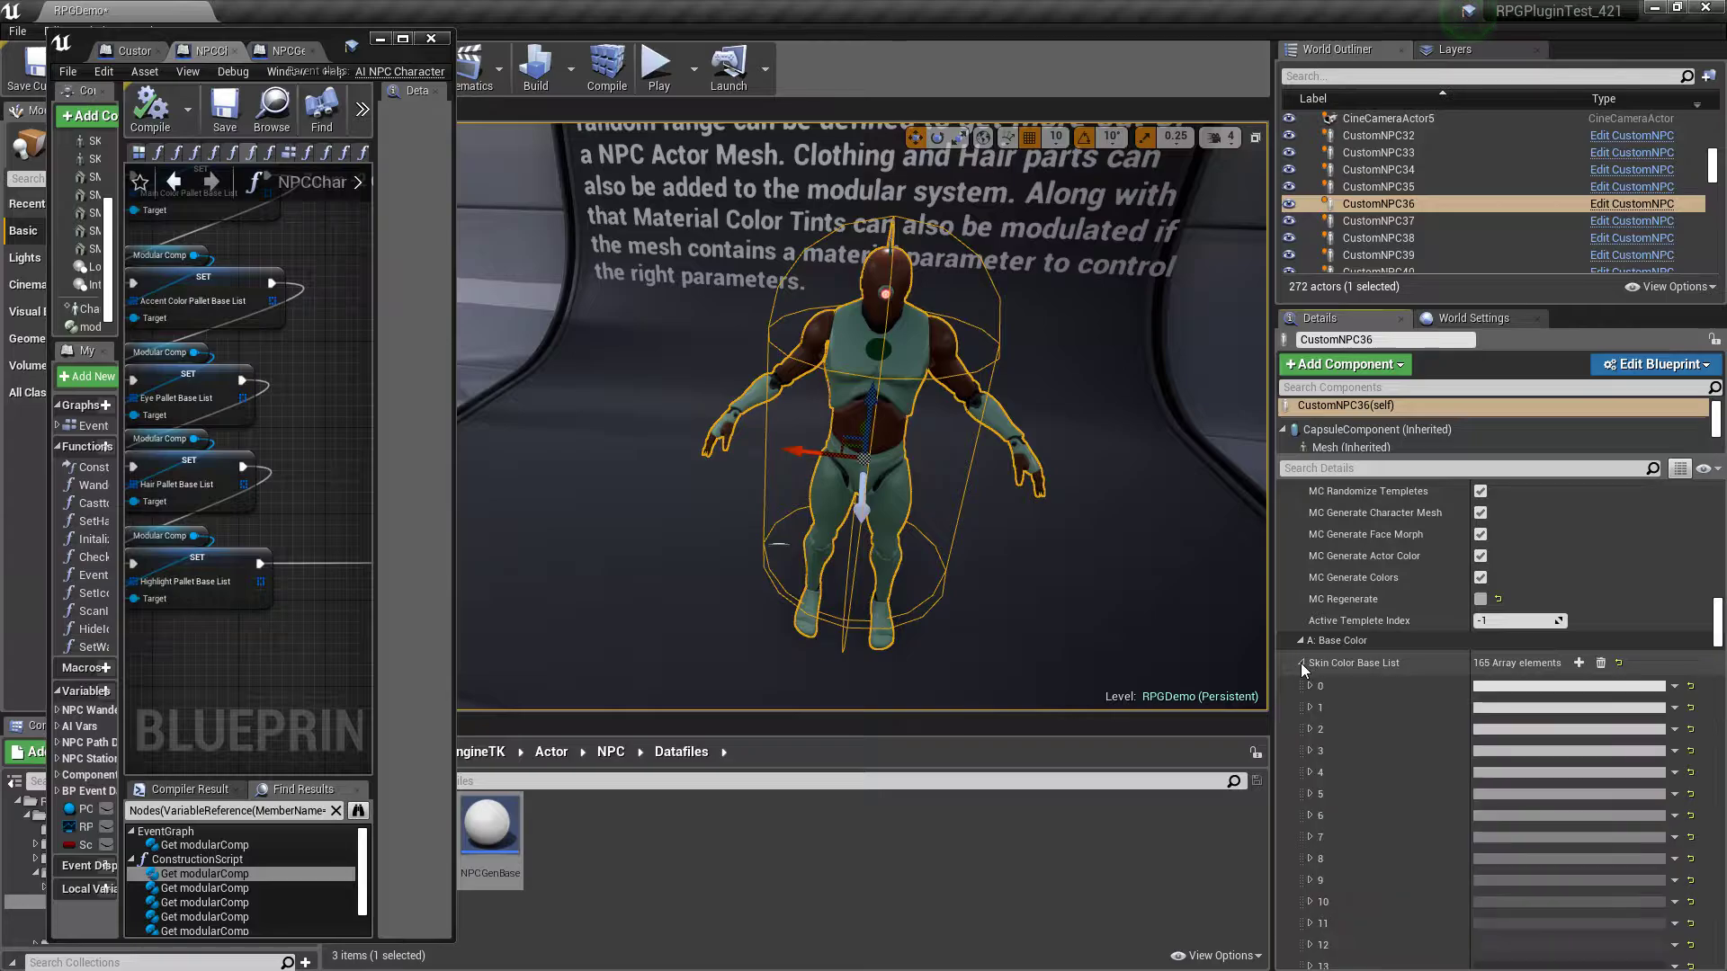
pyautogui.scroll(-7, 1400, 702)
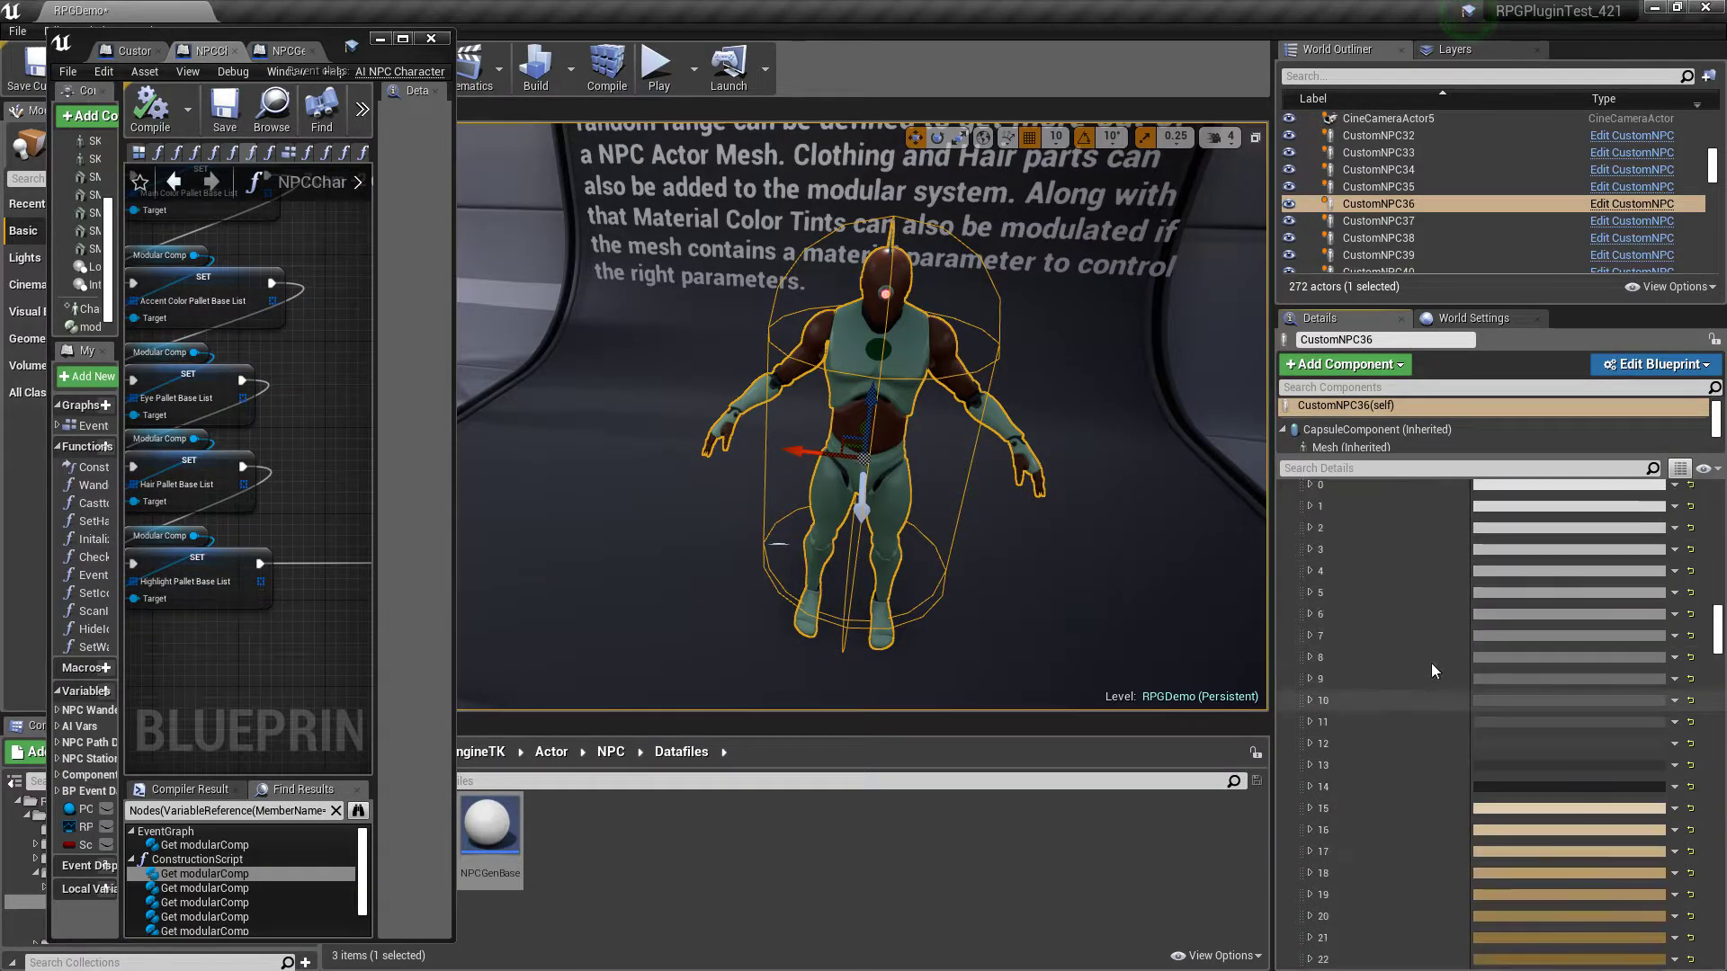
pyautogui.scroll(-12, 1545, 656)
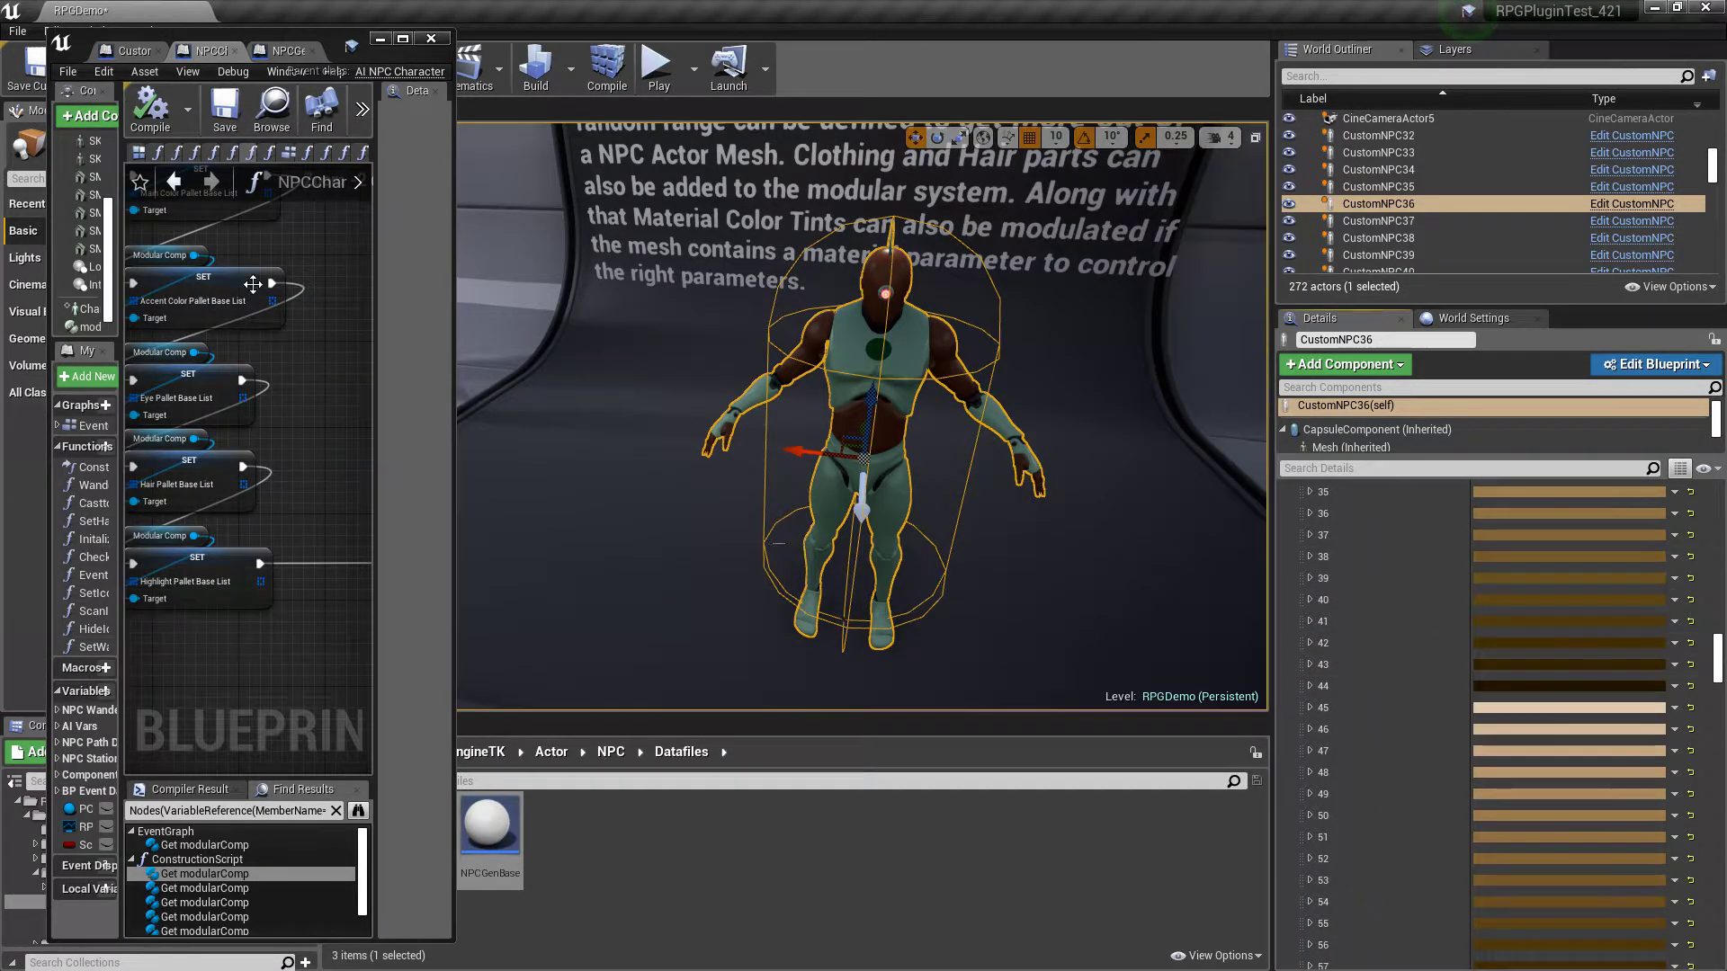
pyautogui.scroll(-2, 1409, 742)
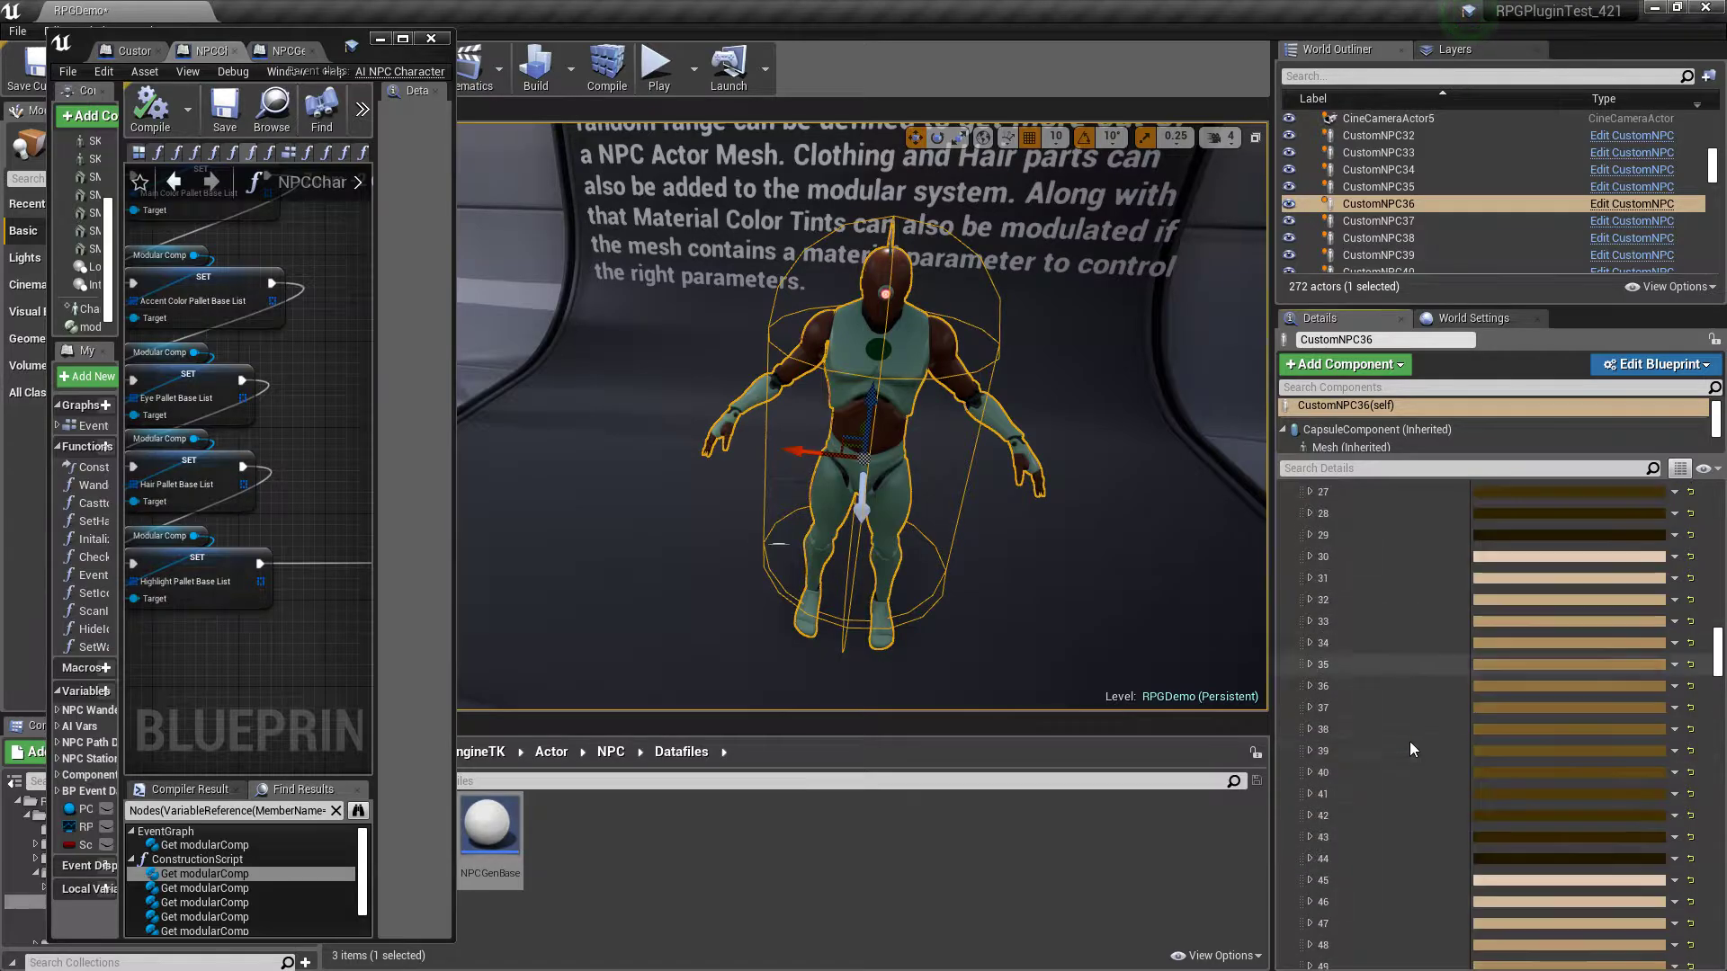
pyautogui.scroll(-15, 1410, 741)
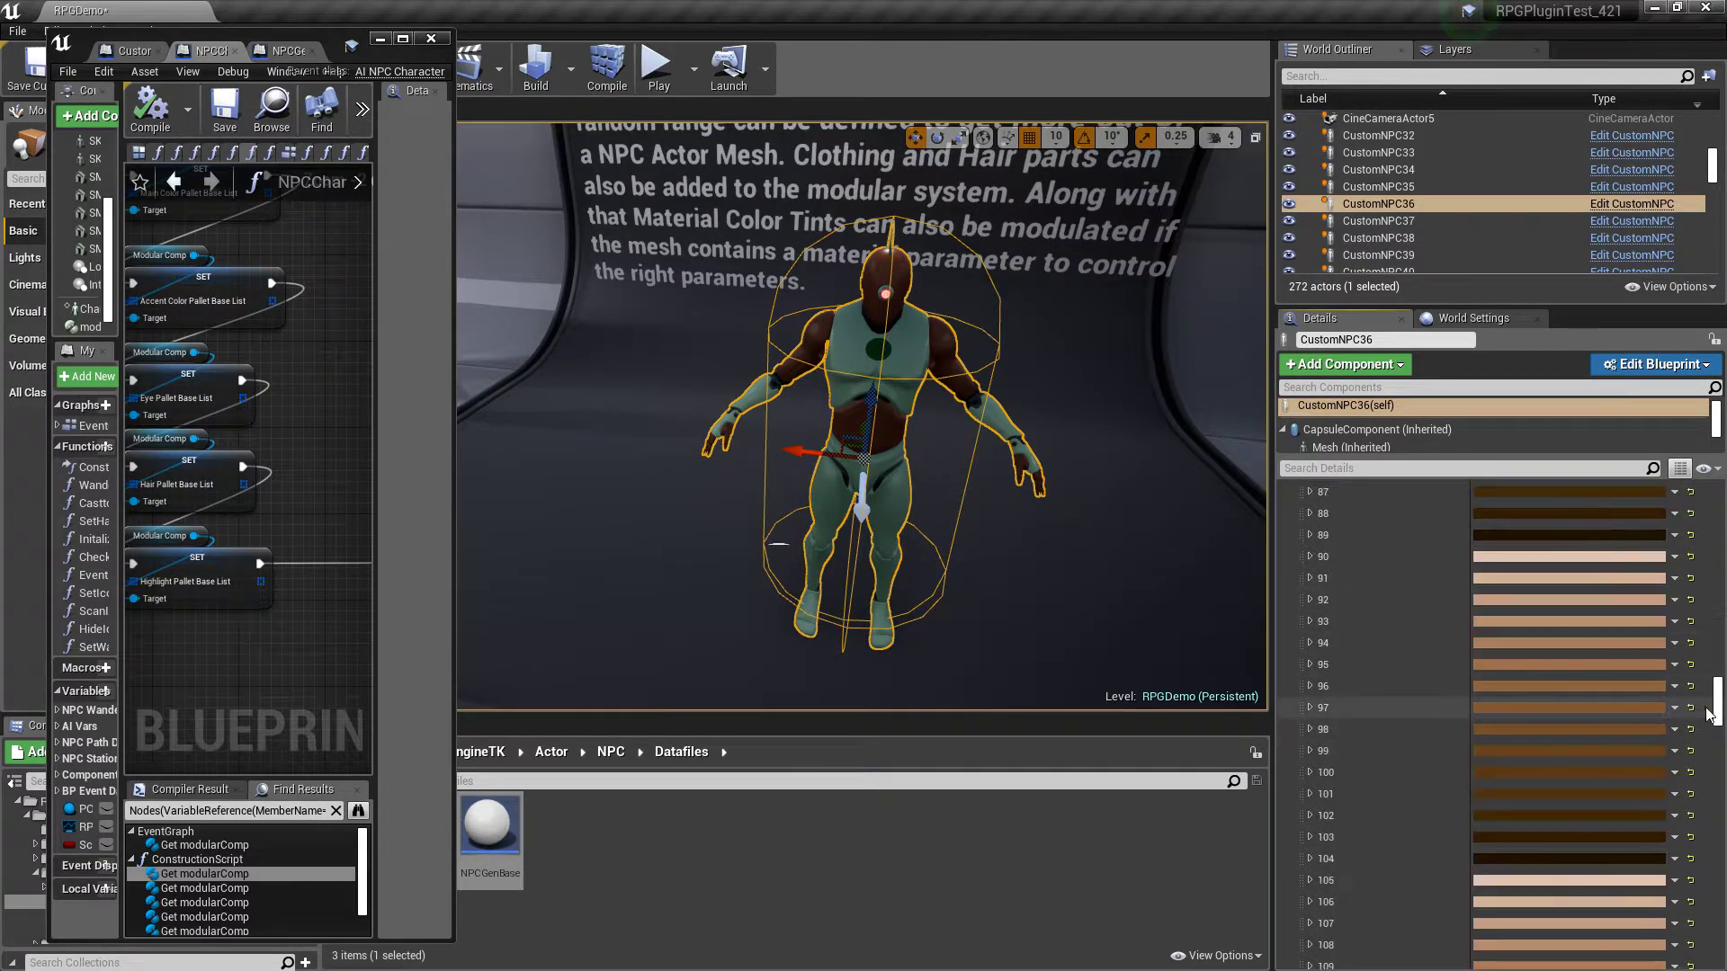
pyautogui.moveTo(1719, 709); pyautogui.dragTo(1719, 634)
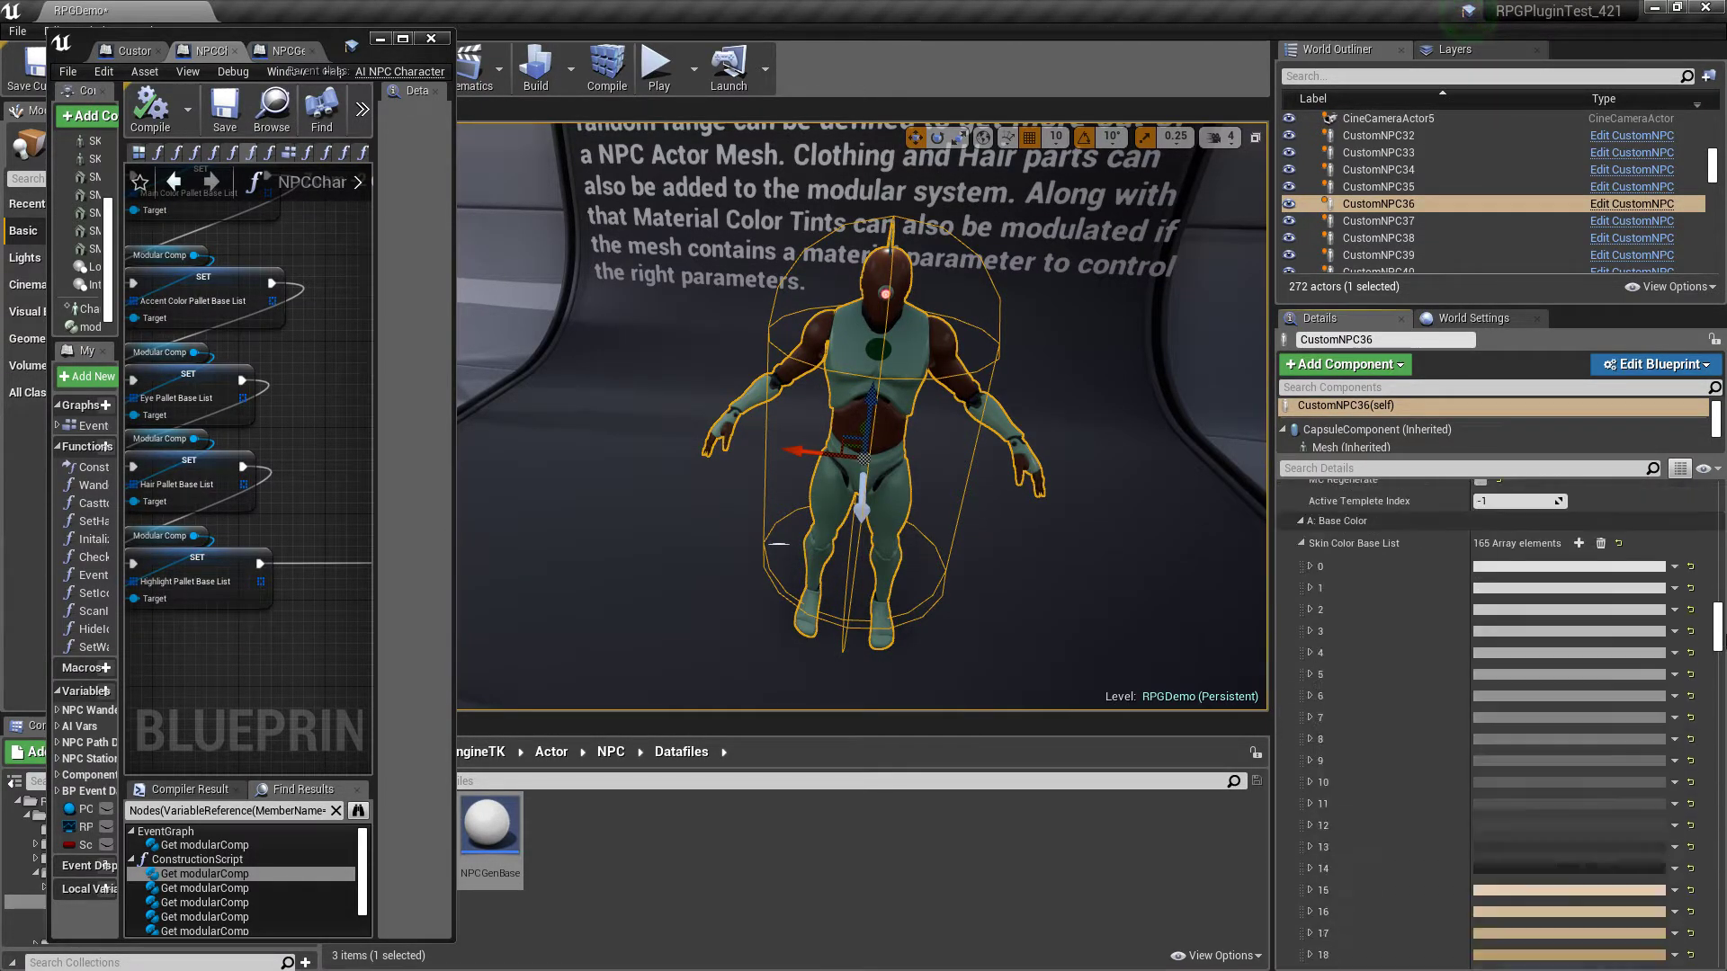
pyautogui.click(1300, 543)
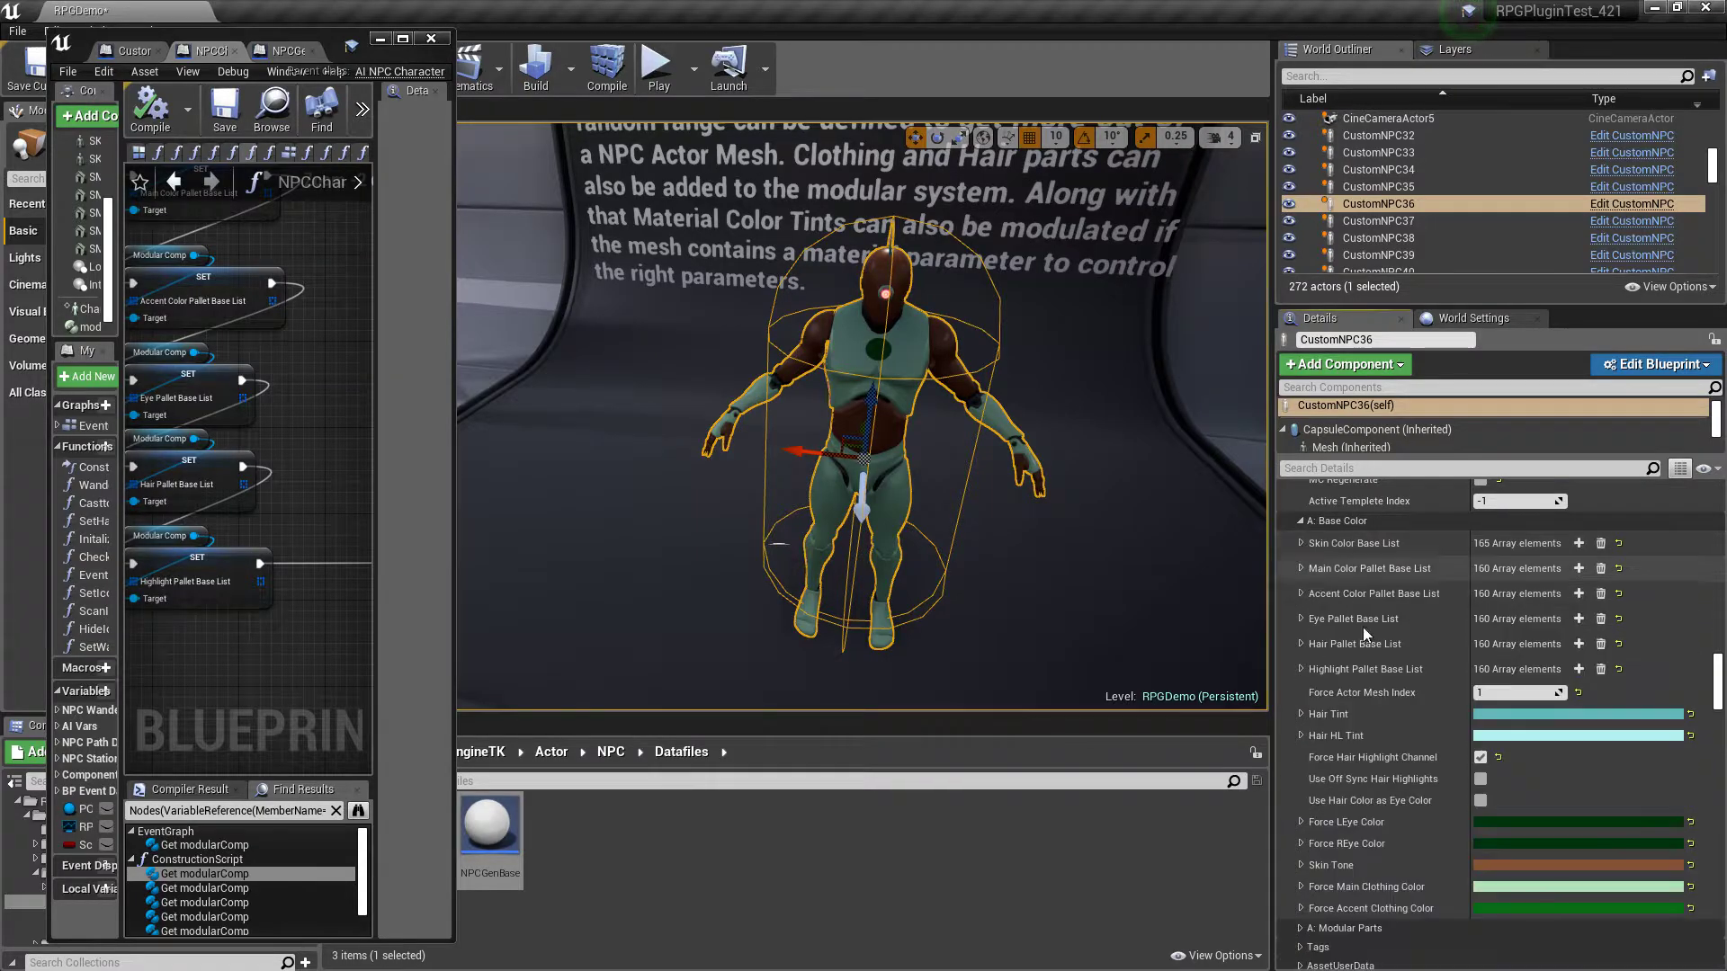
# - Look through the swatches of the Main Color Pallet Base List and the Accent Color Pallet Base List, collapsing each list again
pyautogui.click(1301, 568)
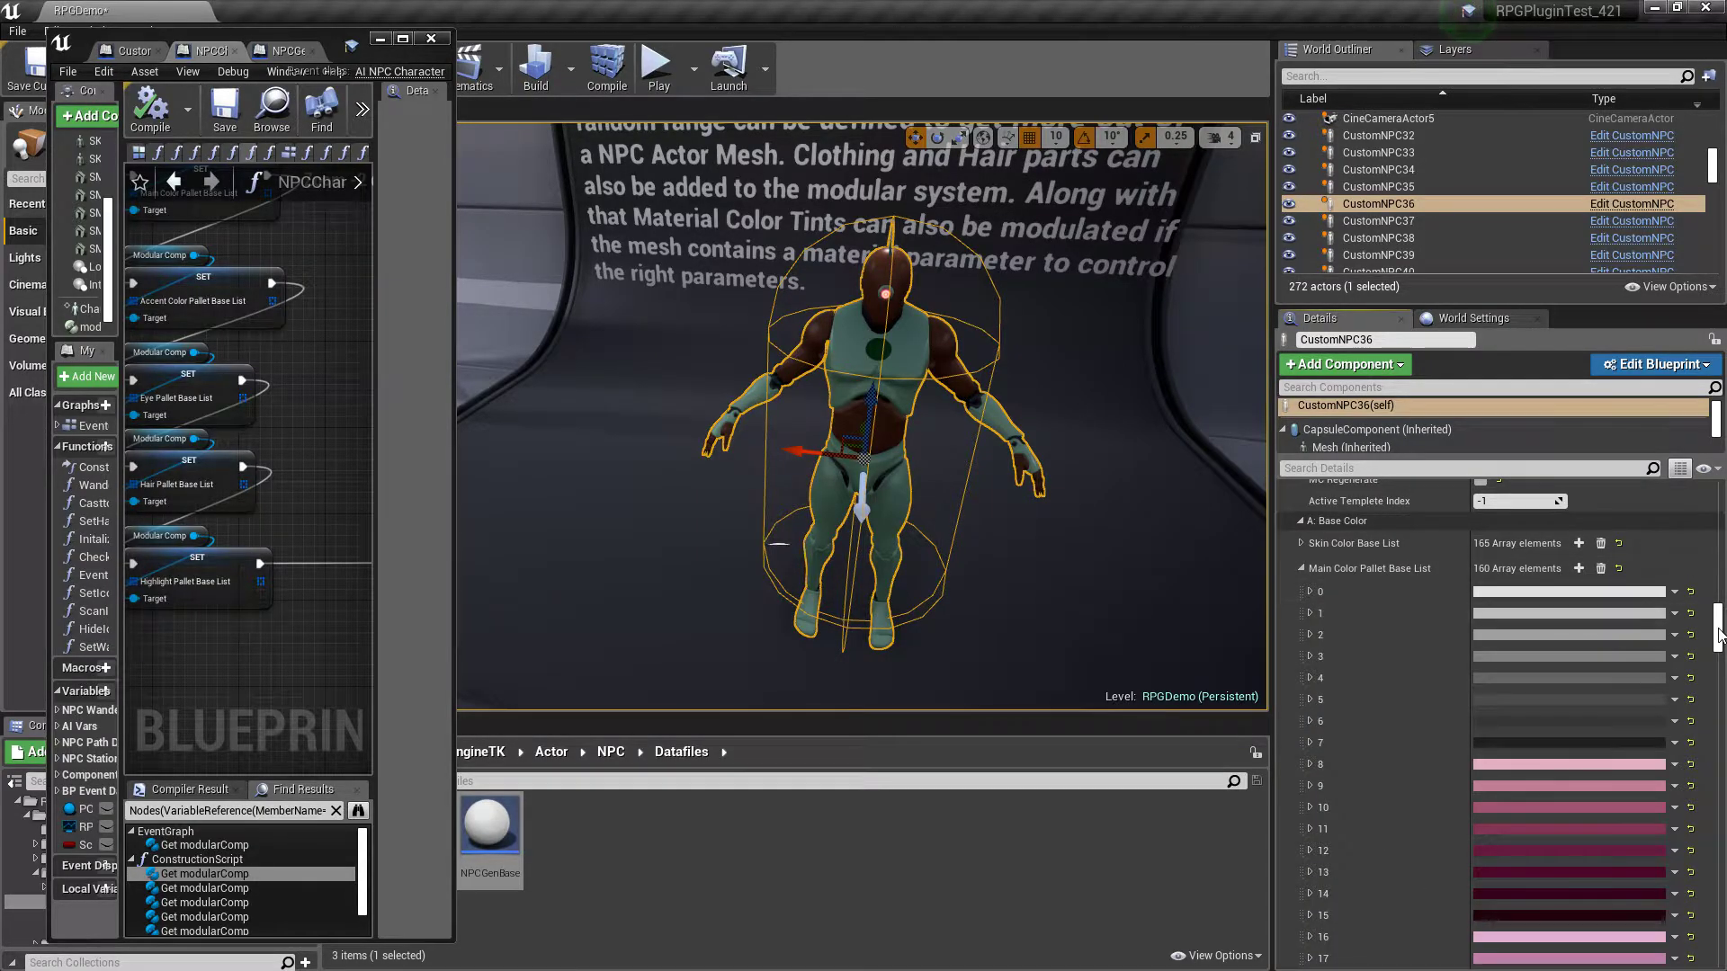
pyautogui.moveTo(1719, 621); pyautogui.dragTo(1719, 655)
pyautogui.moveTo(1721, 745); pyautogui.dragTo(1722, 693)
pyautogui.scroll(15, 1375, 660)
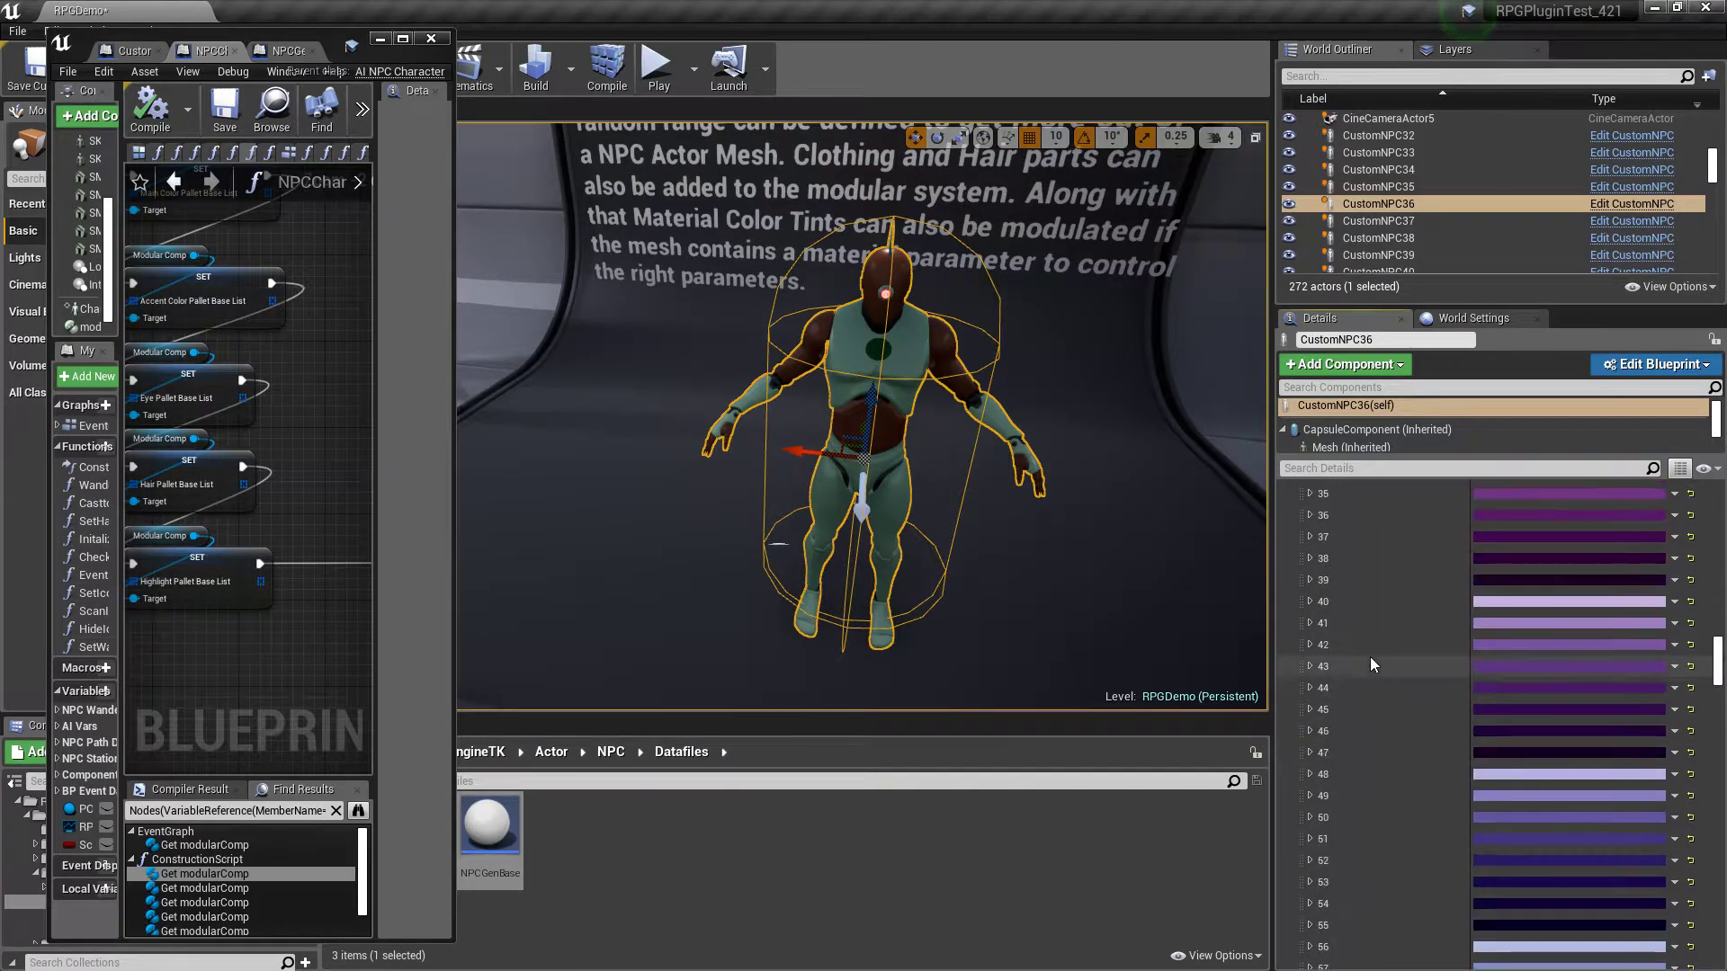
pyautogui.scroll(15, 1347, 638)
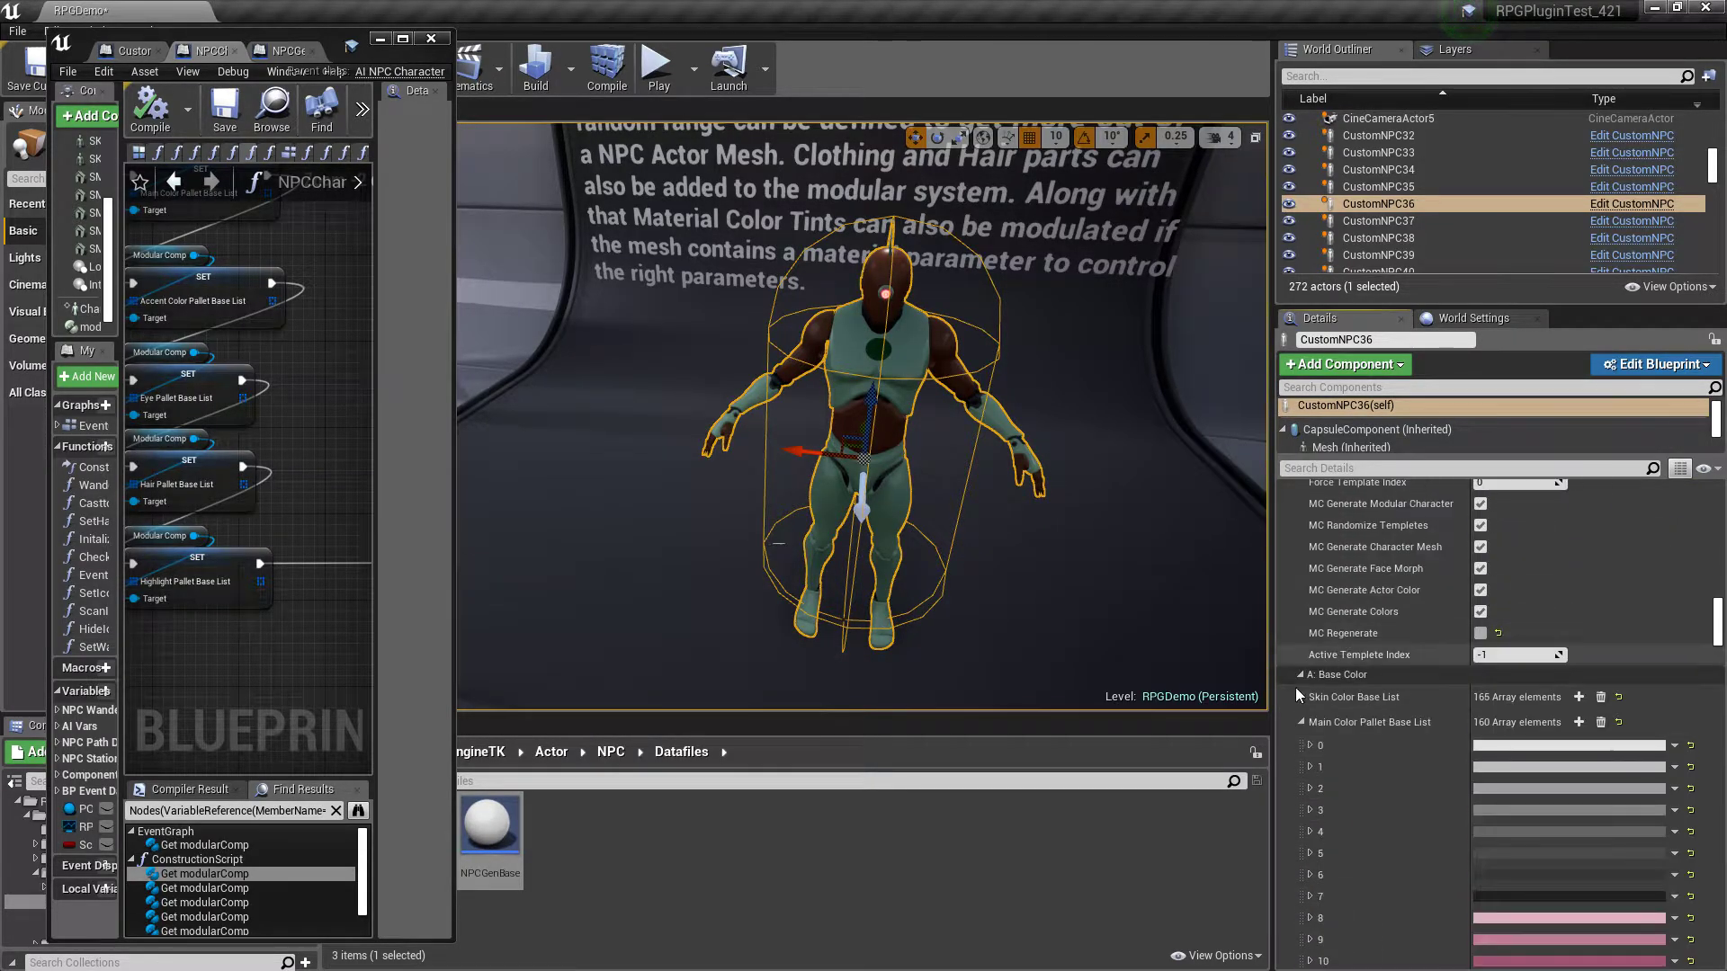
pyautogui.click(1300, 721)
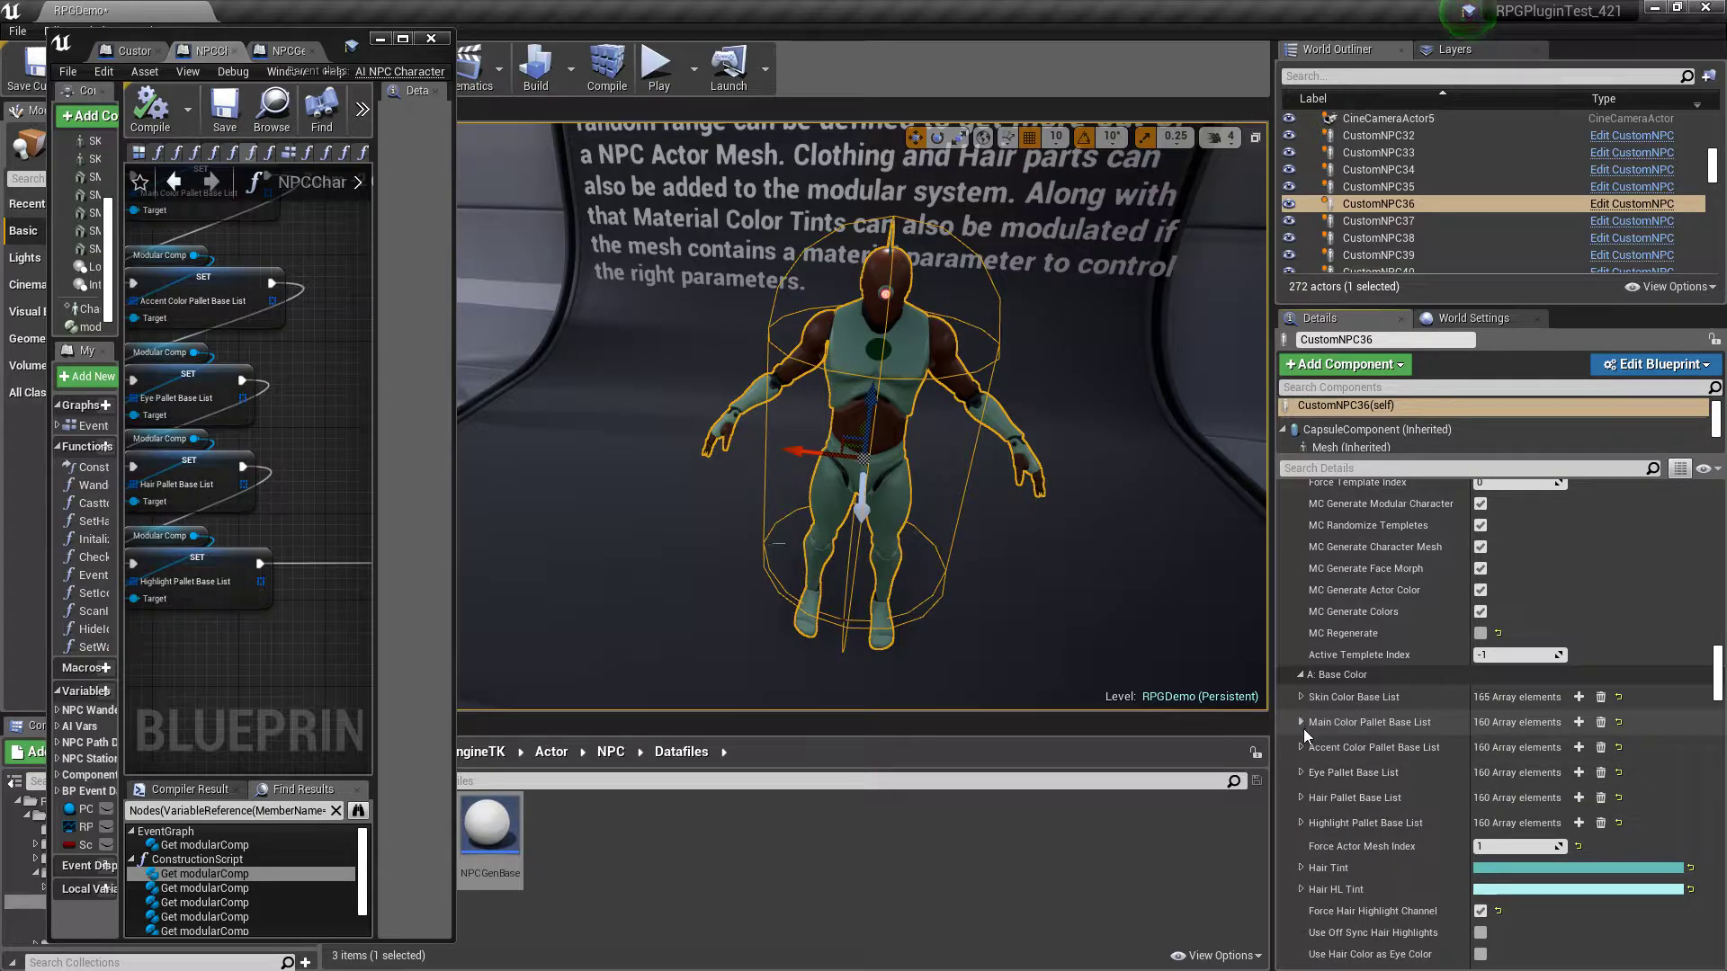
pyautogui.click(1301, 747)
pyautogui.scroll(-4, 1303, 743)
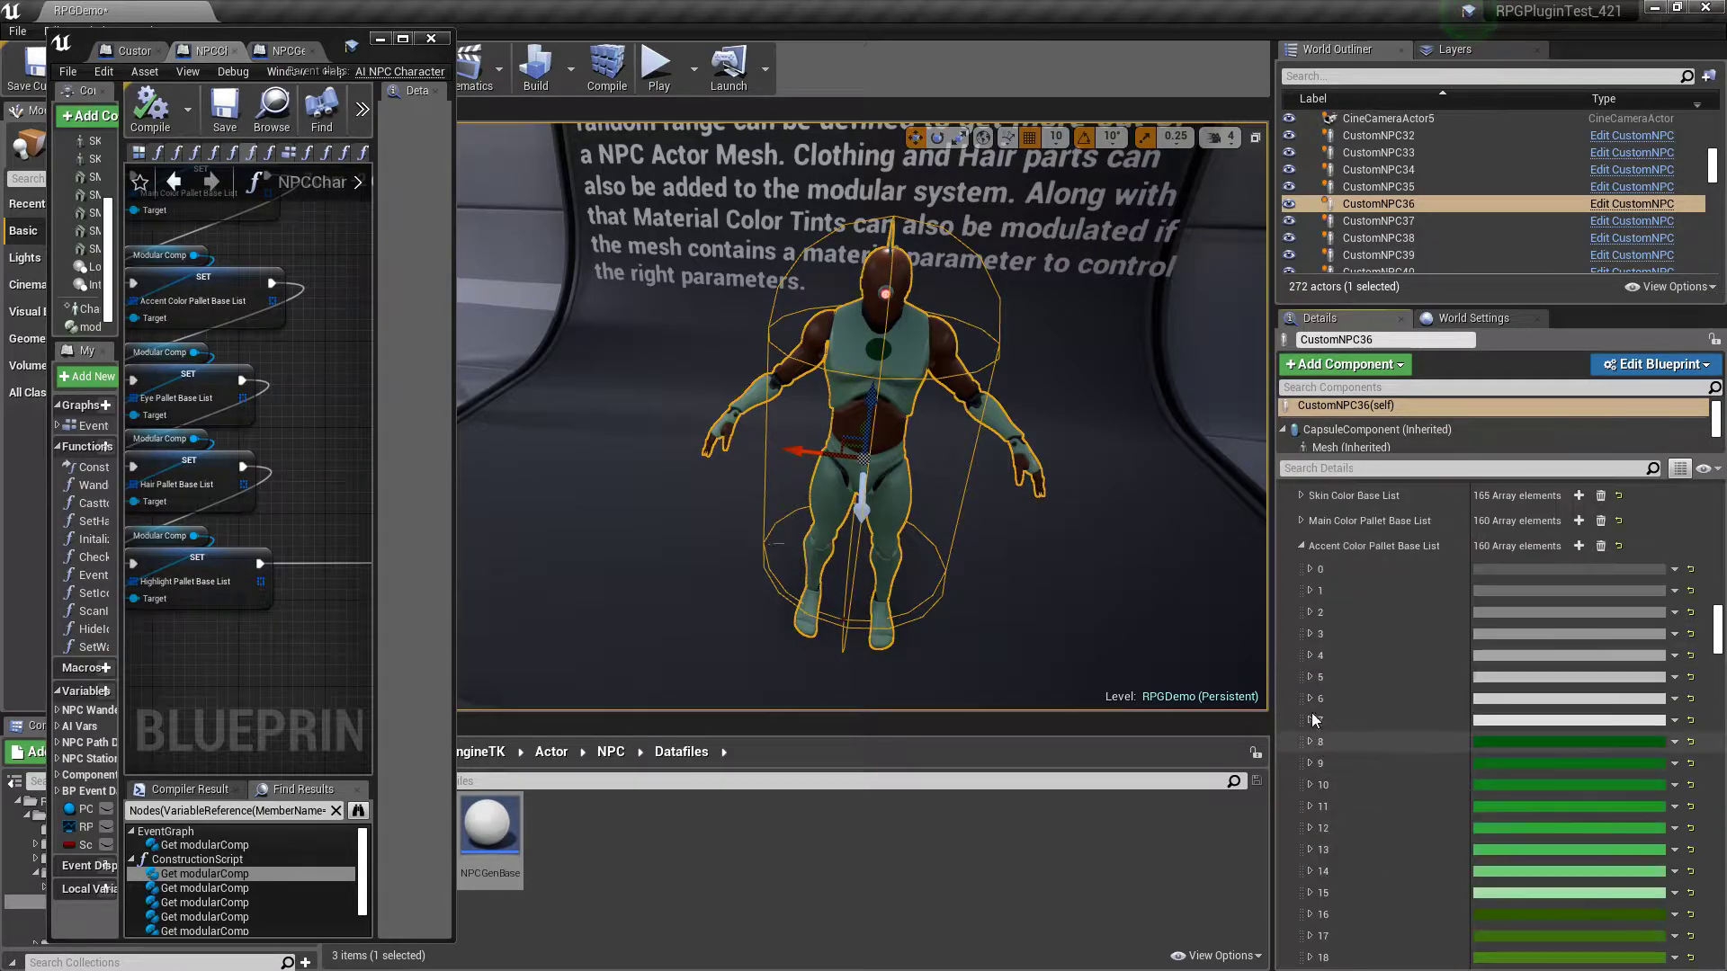
pyautogui.click(1301, 546)
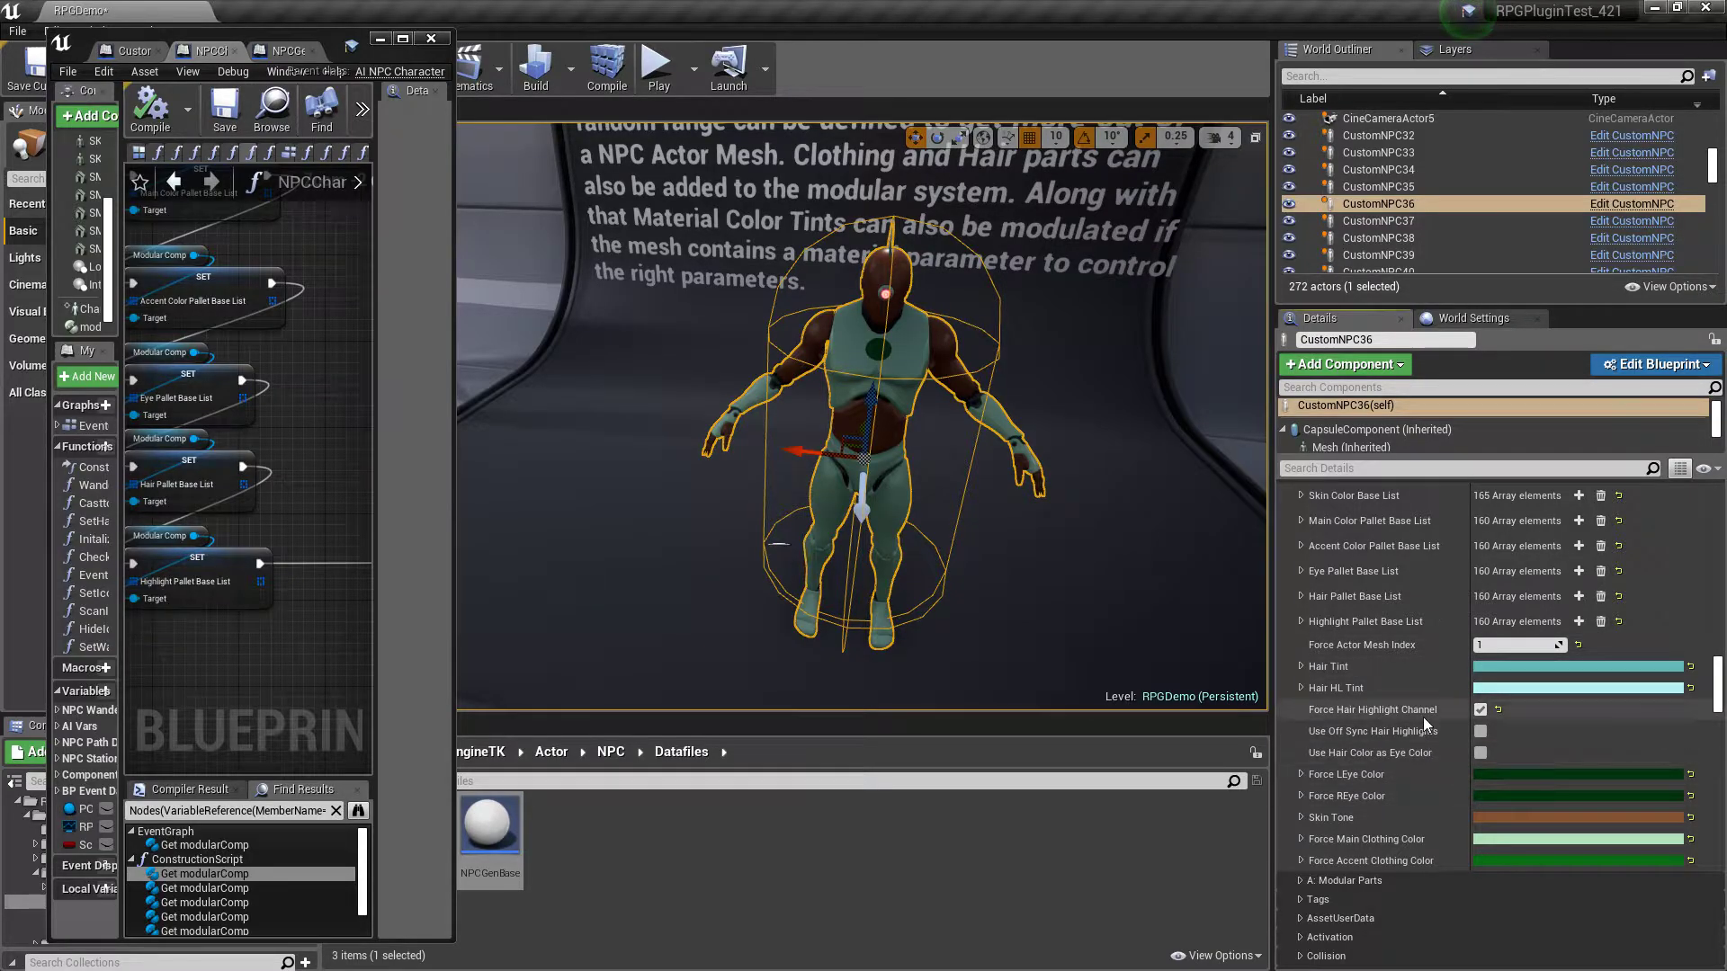
# - Try Force Actor Mesh Index 0 on CustomNPC36 and set it back to 1
pyautogui.scroll(6, 1423, 716)
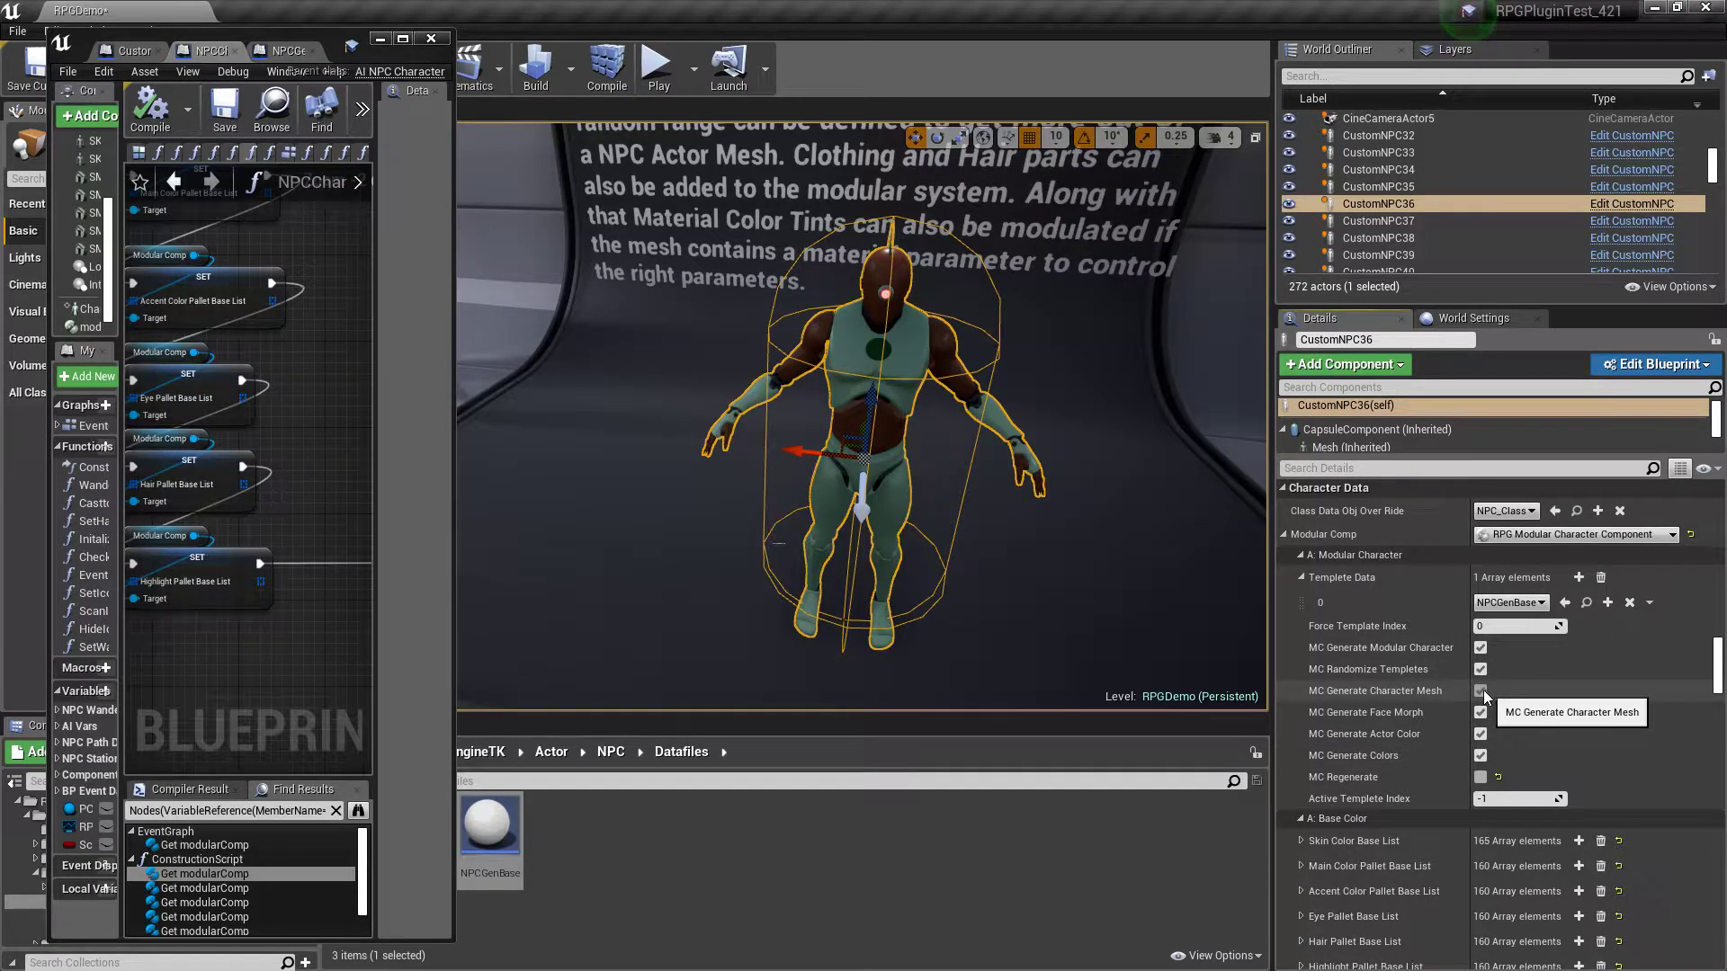
pyautogui.scroll(-10, 1438, 697)
pyautogui.scroll(2, 1440, 665)
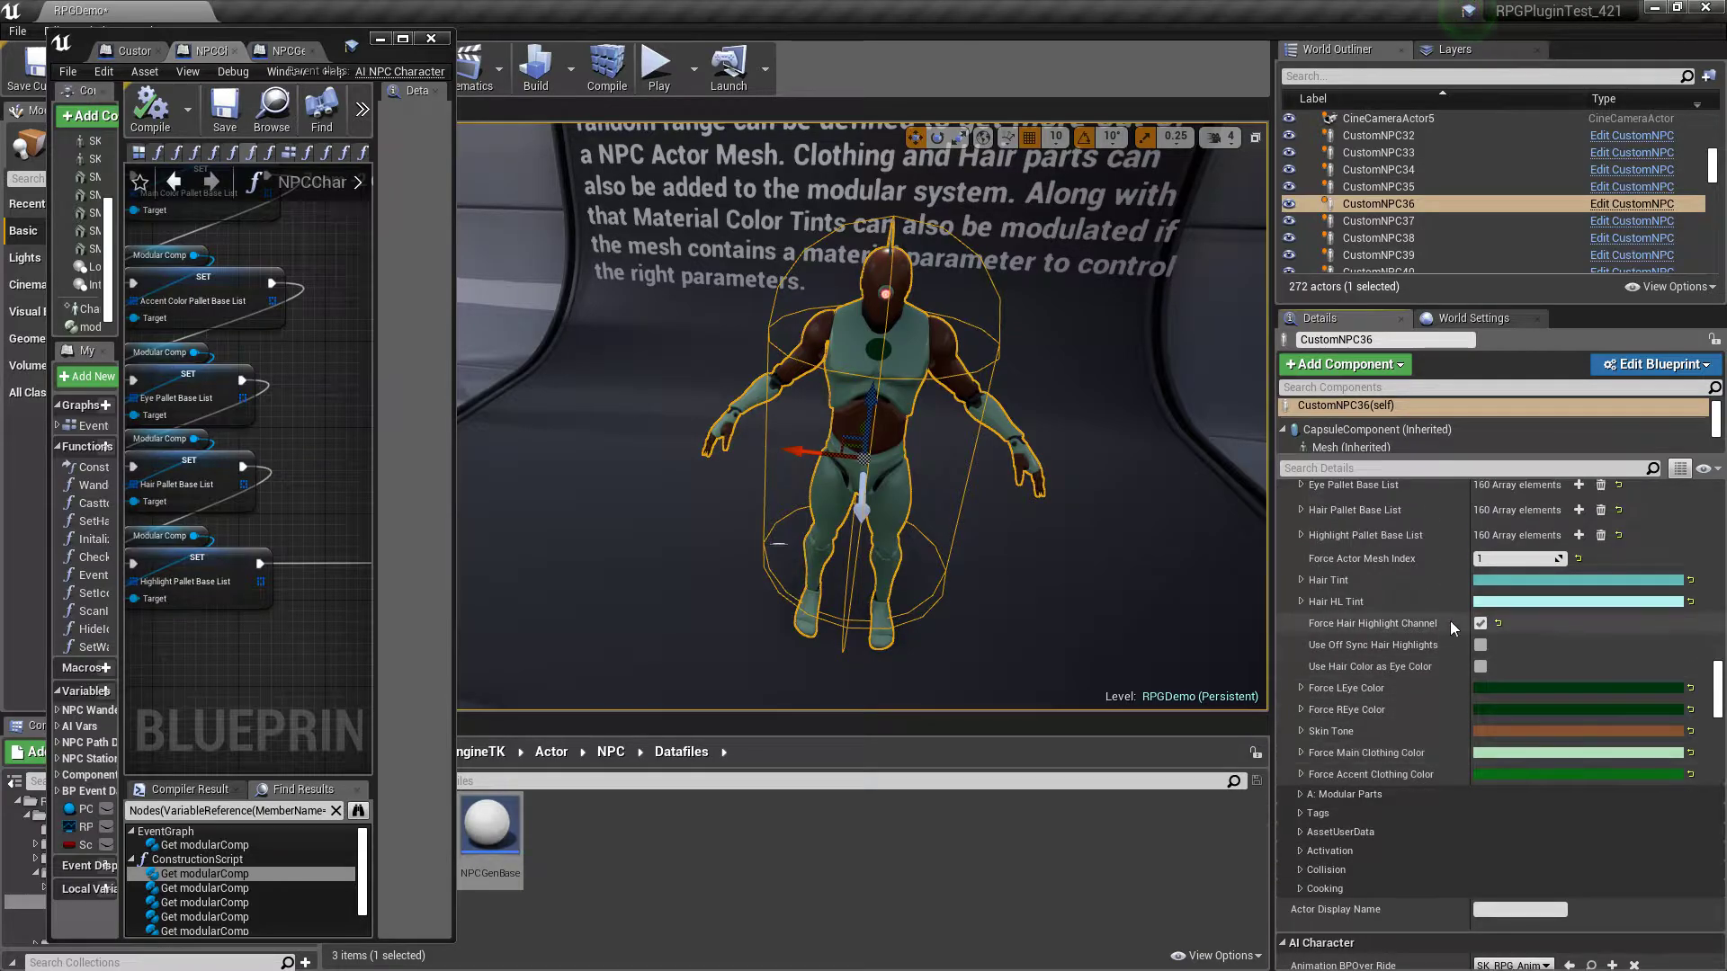
pyautogui.click(1503, 560)
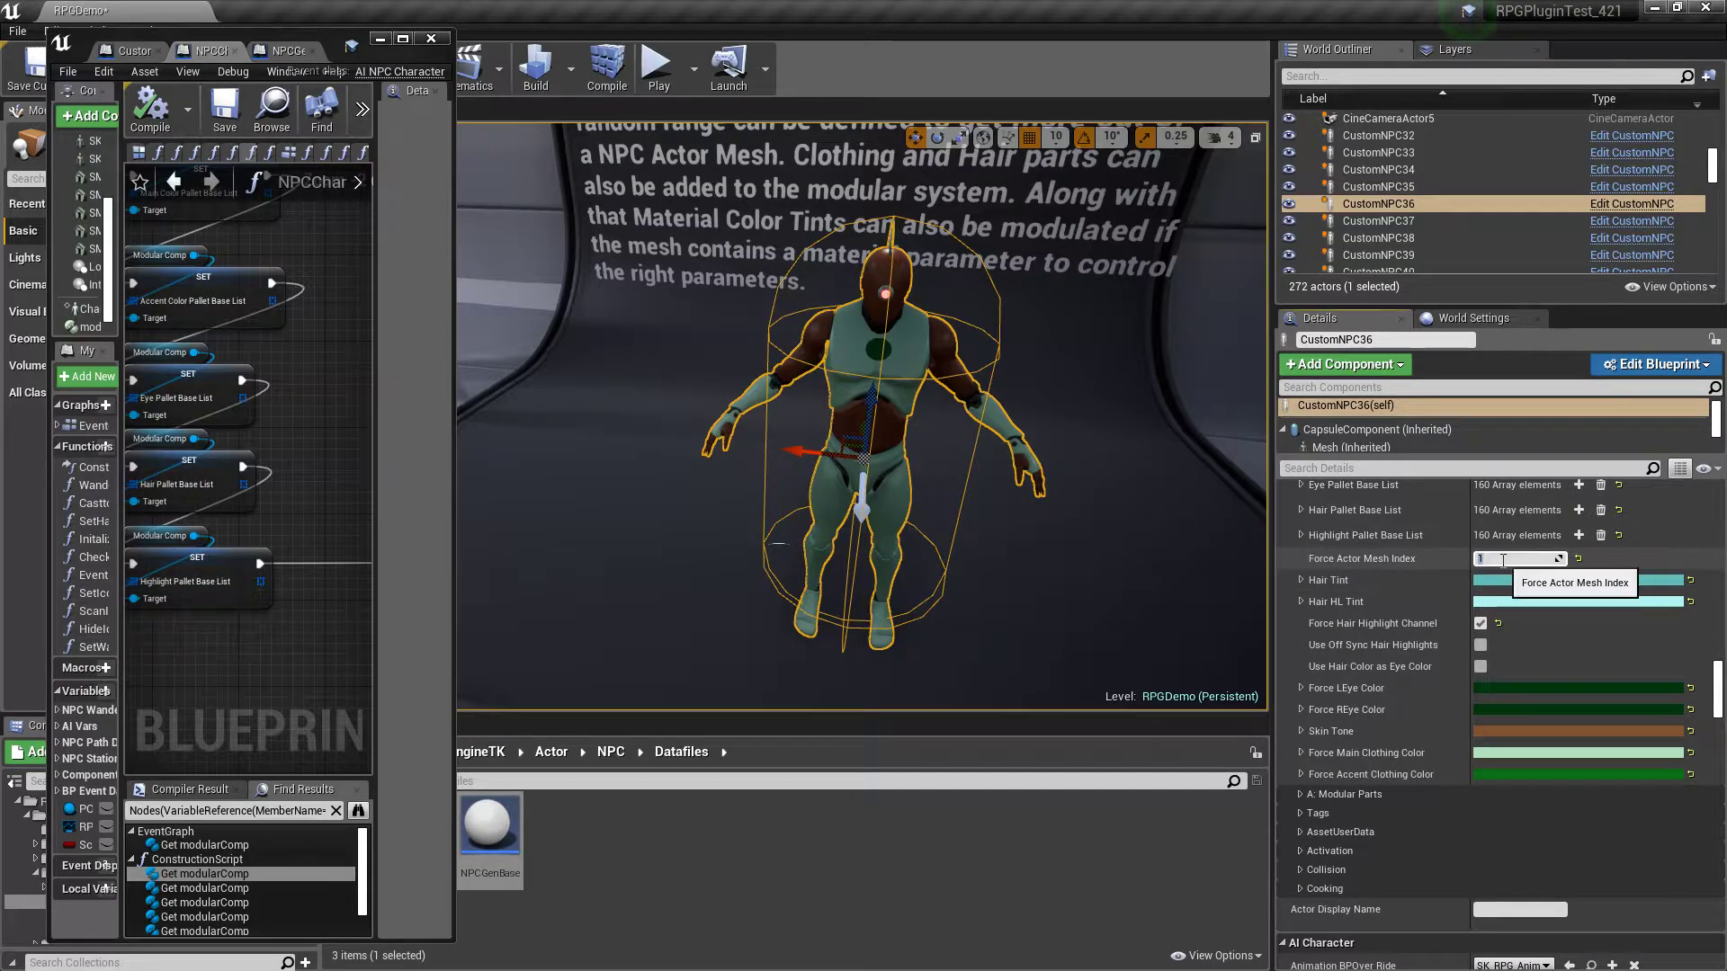
pyautogui.write('0')
pyautogui.press('Return')
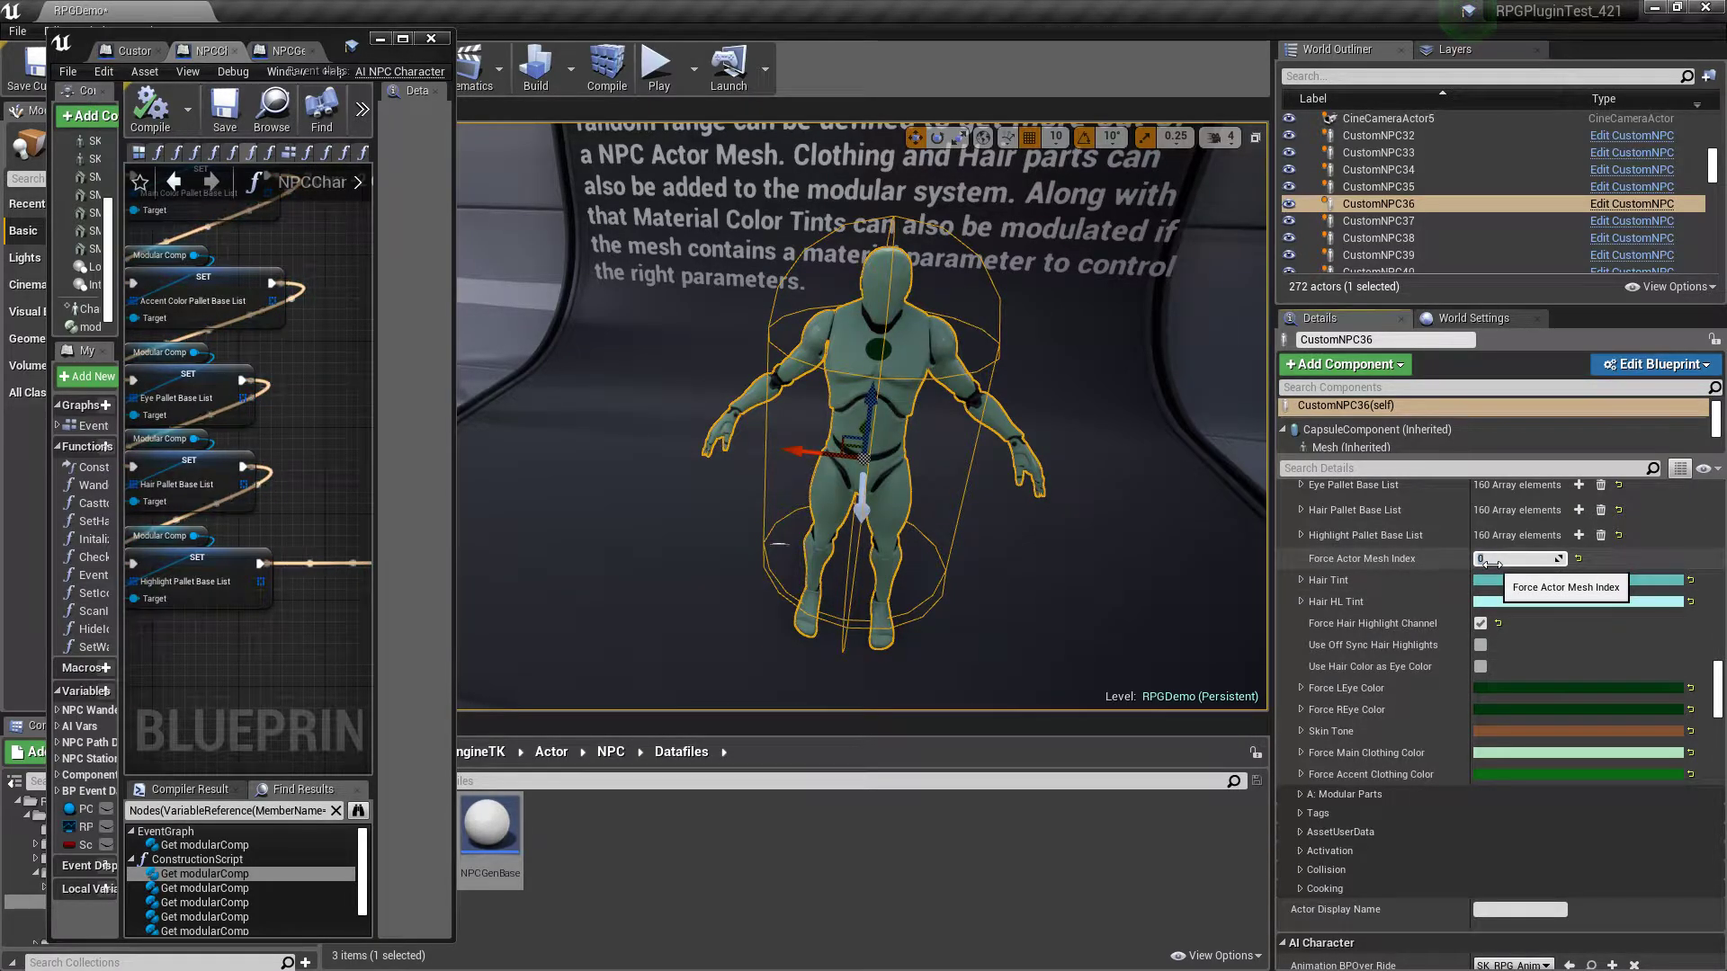
pyautogui.write('1')
pyautogui.press('Return')
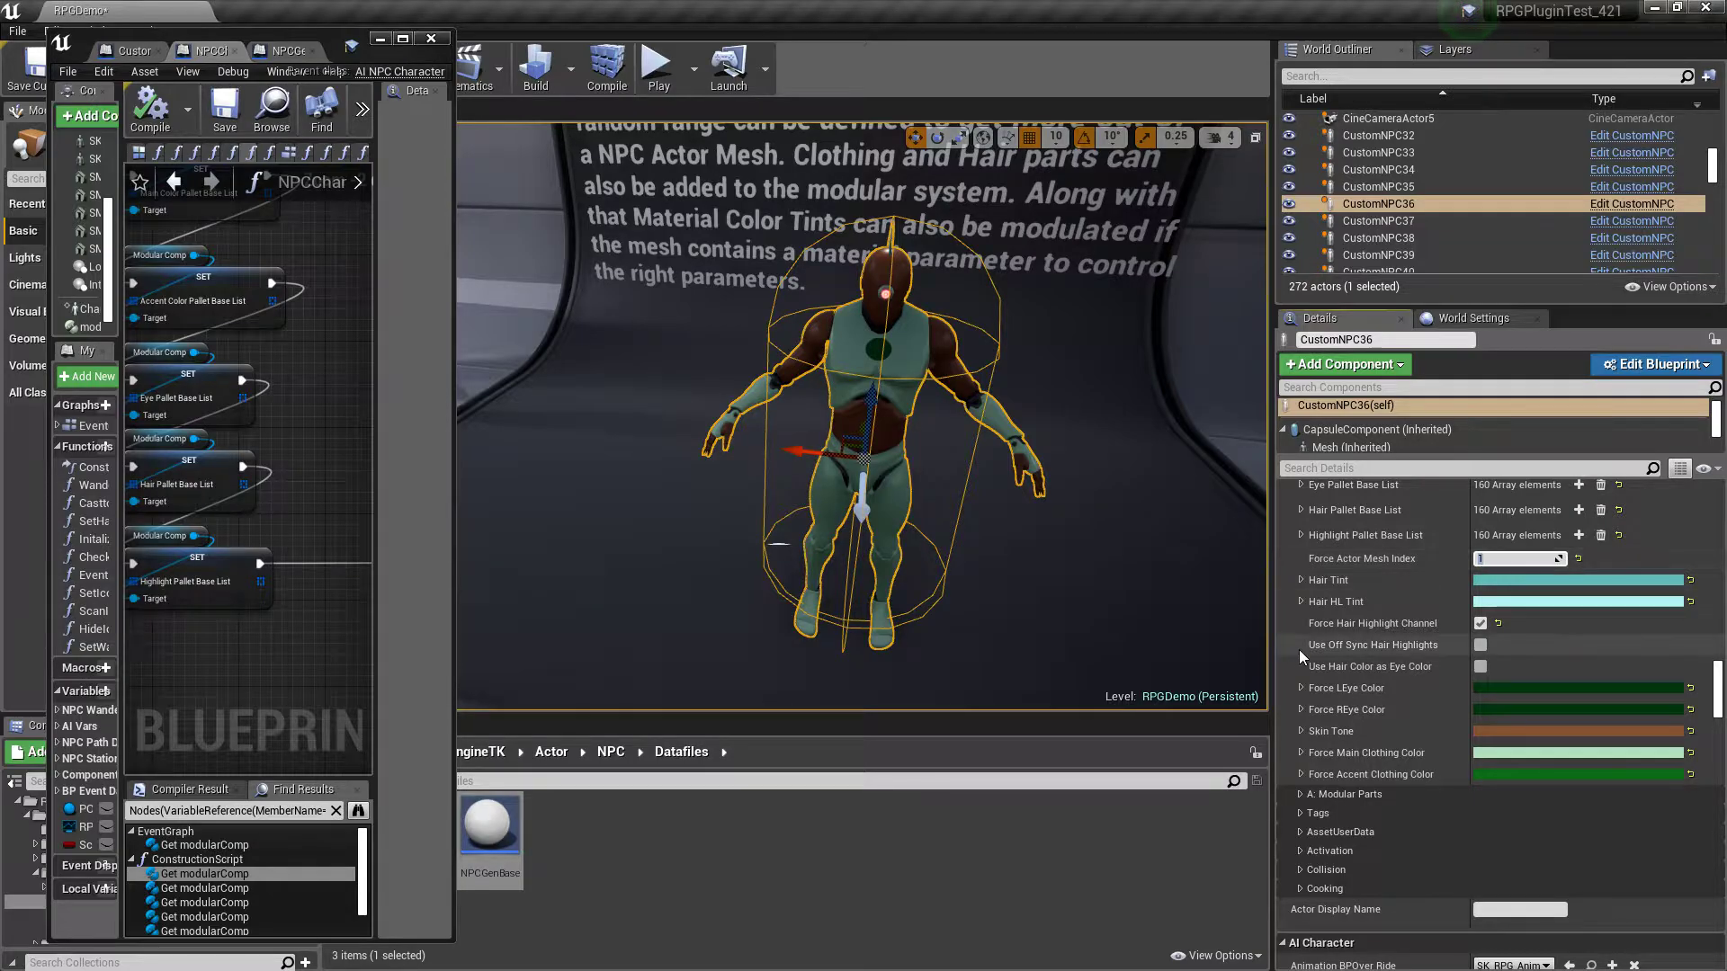
# - Review CustomNPC36's hair, eye, skin and clothing color settings and expand A: Modular Parts to show the forced part indexes
pyautogui.scroll(-1, 1382, 594)
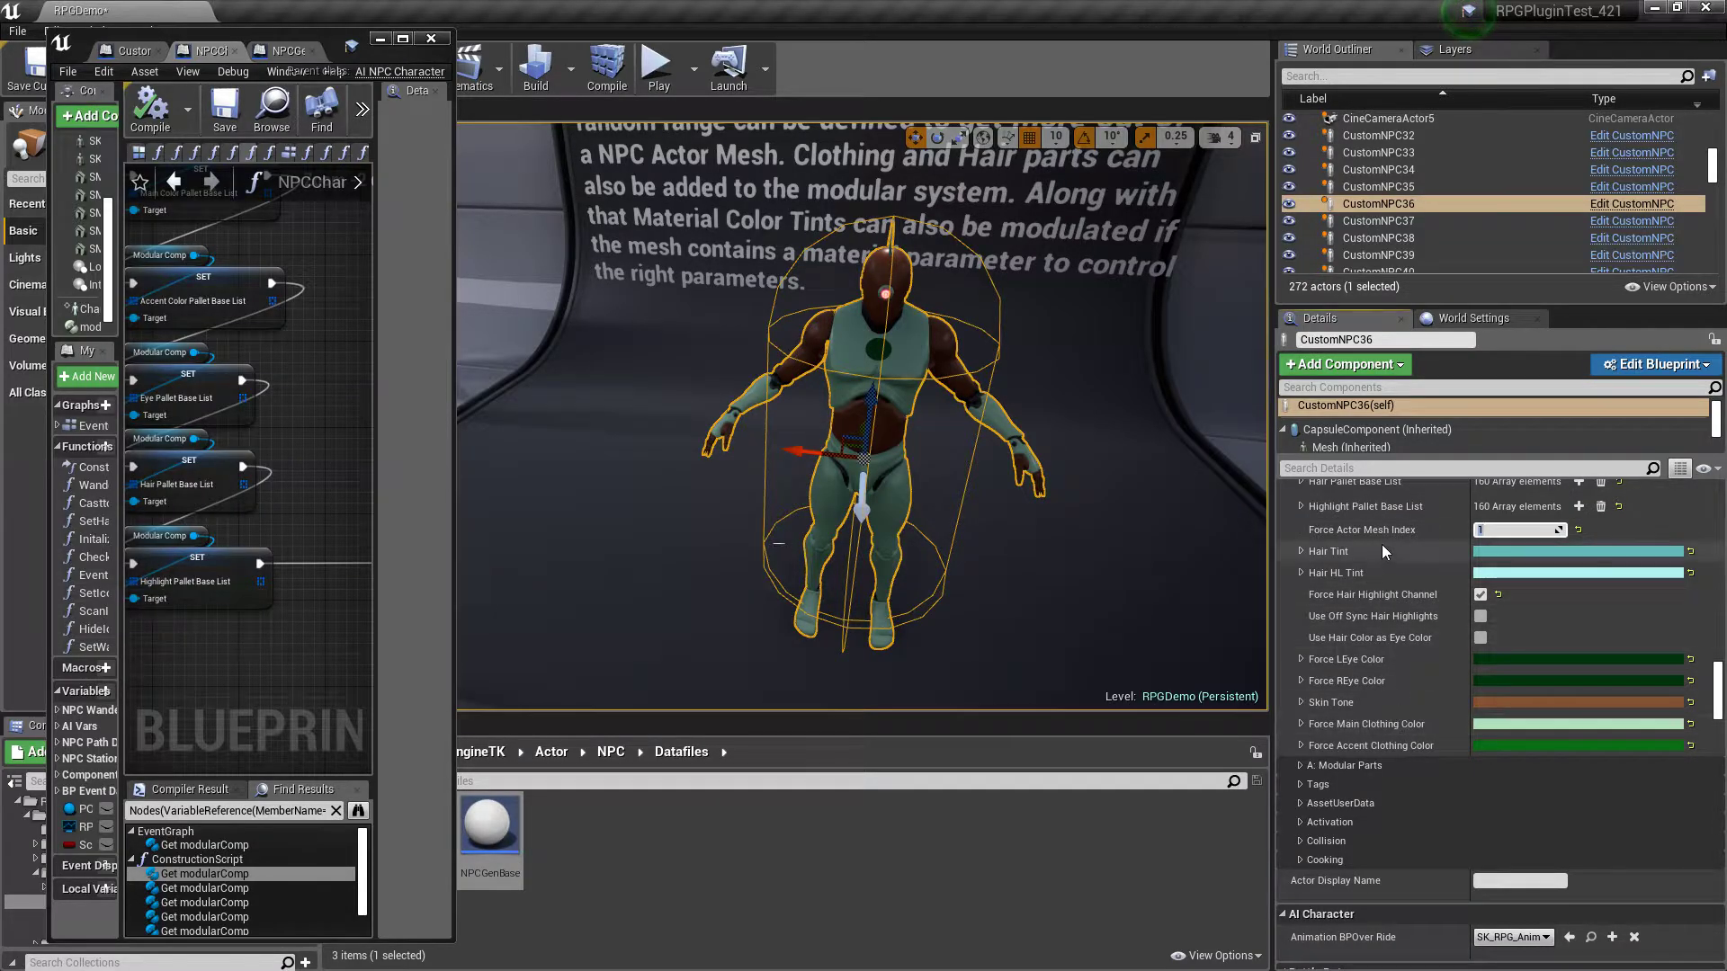
pyautogui.scroll(1, 1381, 545)
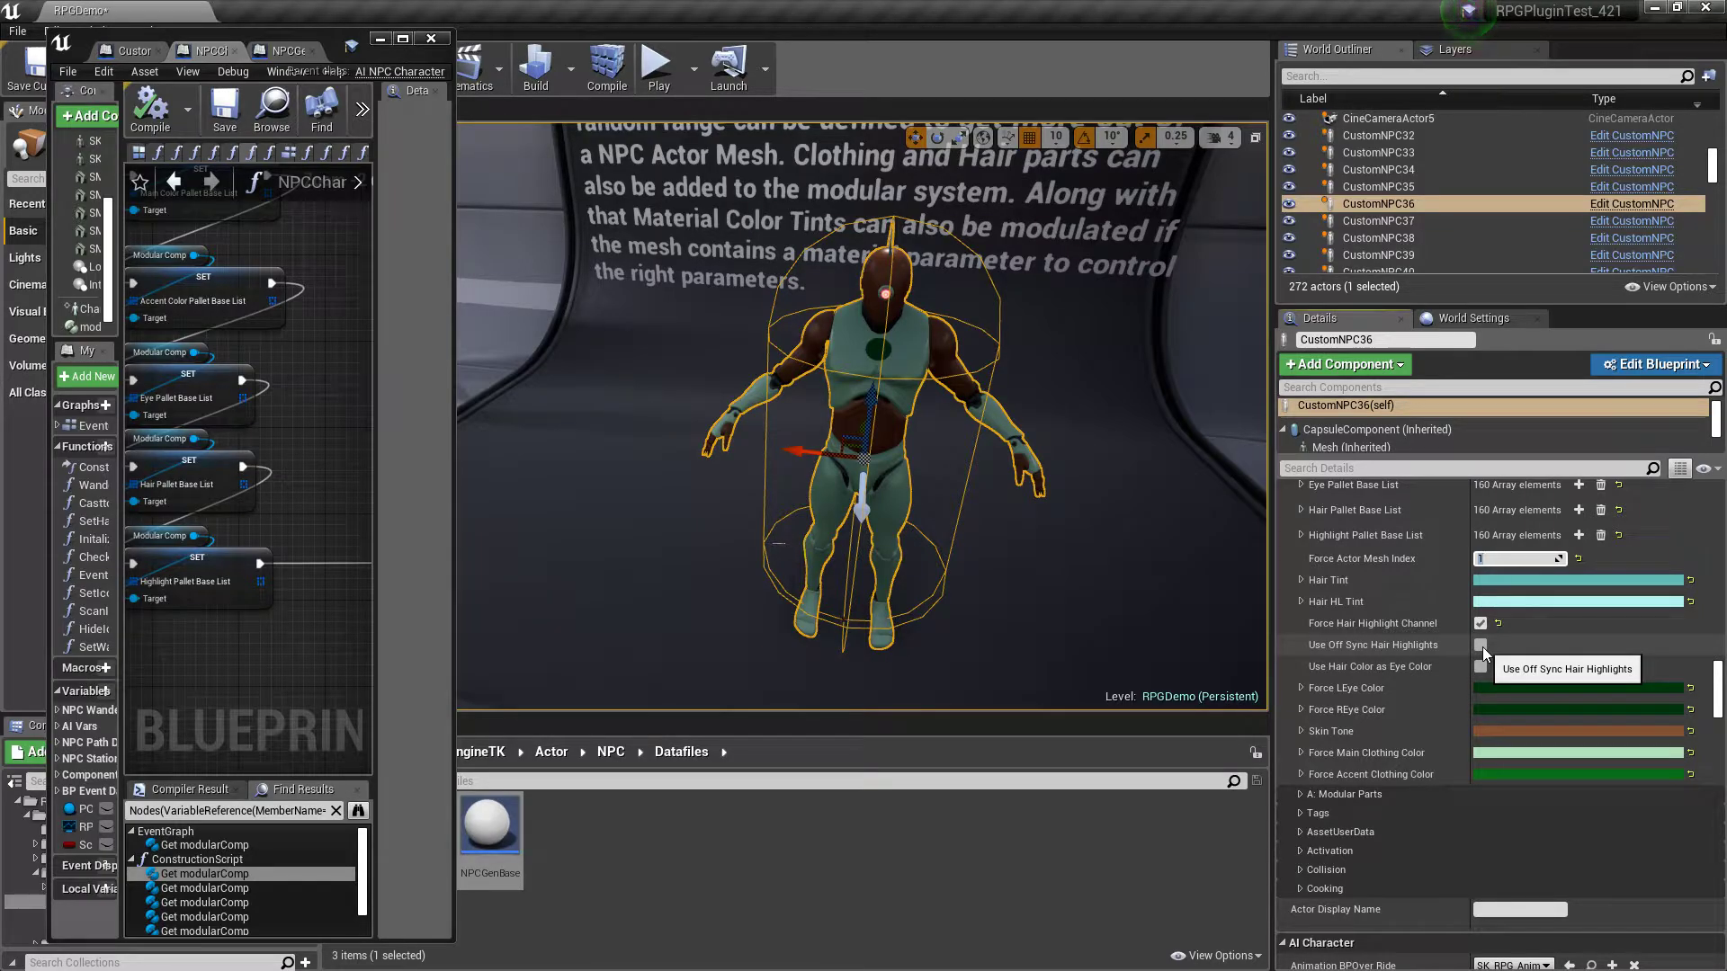
pyautogui.click(1301, 793)
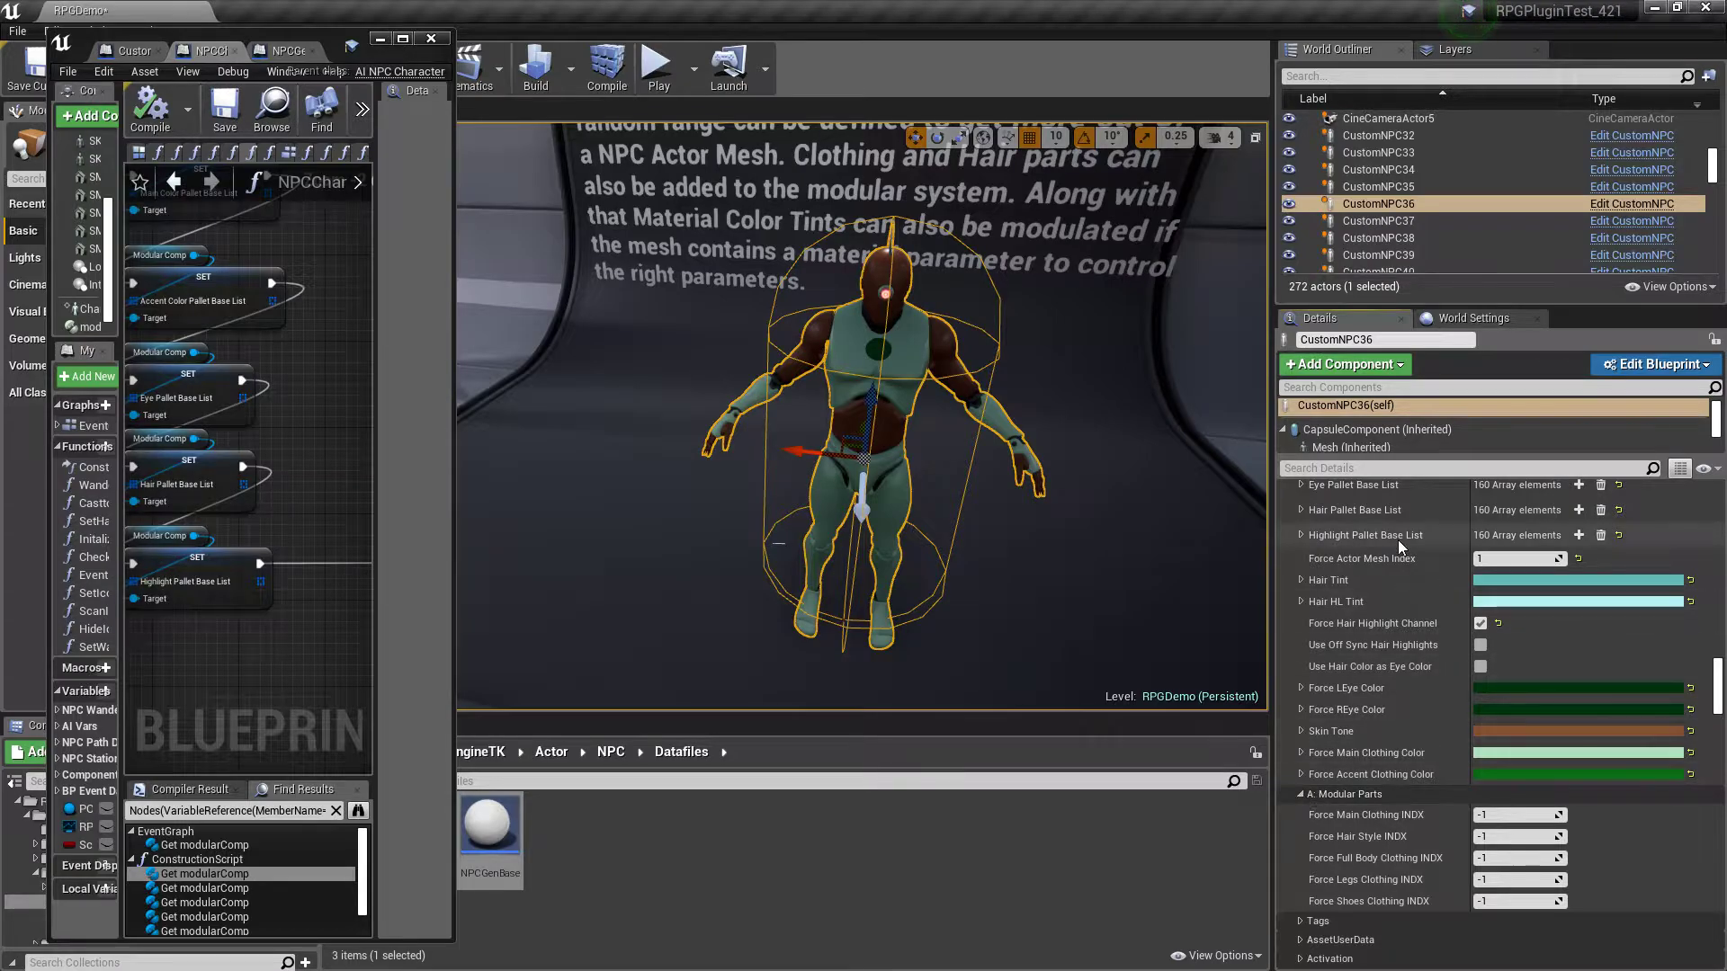
# - Collapse CustomNPC36's A: Modular Parts settings, look back over its Base Color and generation options, and close the floating blueprint editor window
pyautogui.scroll(3, 1399, 676)
pyautogui.scroll(-6, 1390, 608)
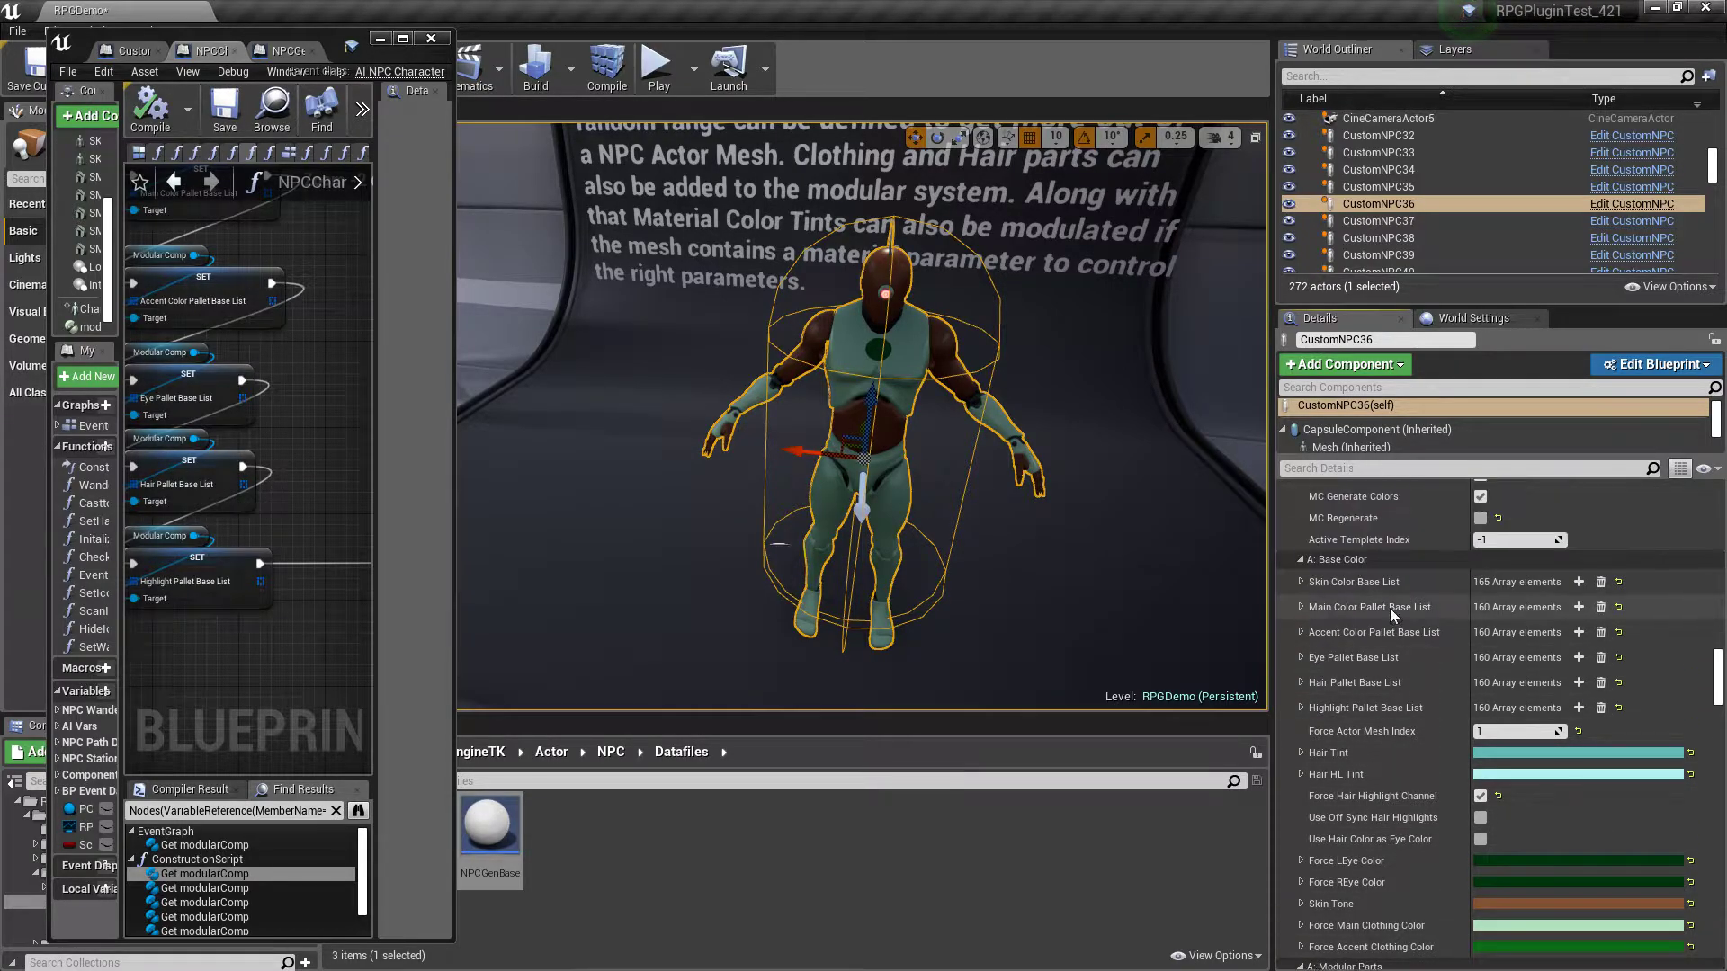
pyautogui.click(1301, 679)
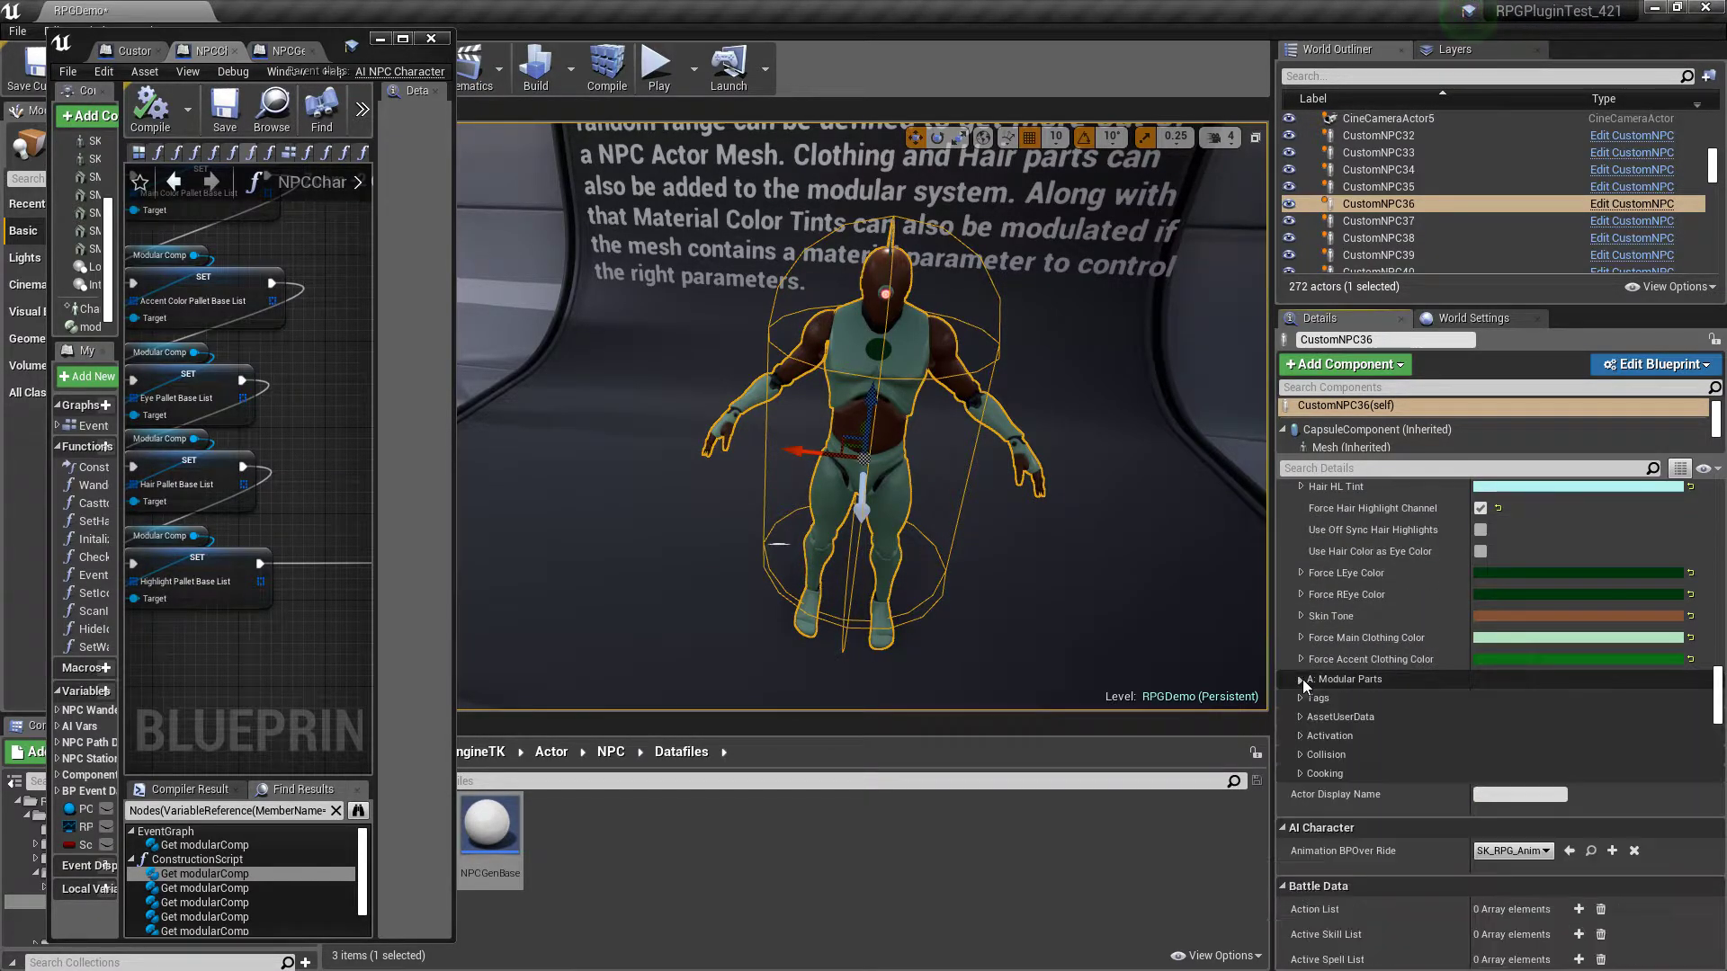
pyautogui.scroll(6, 1342, 645)
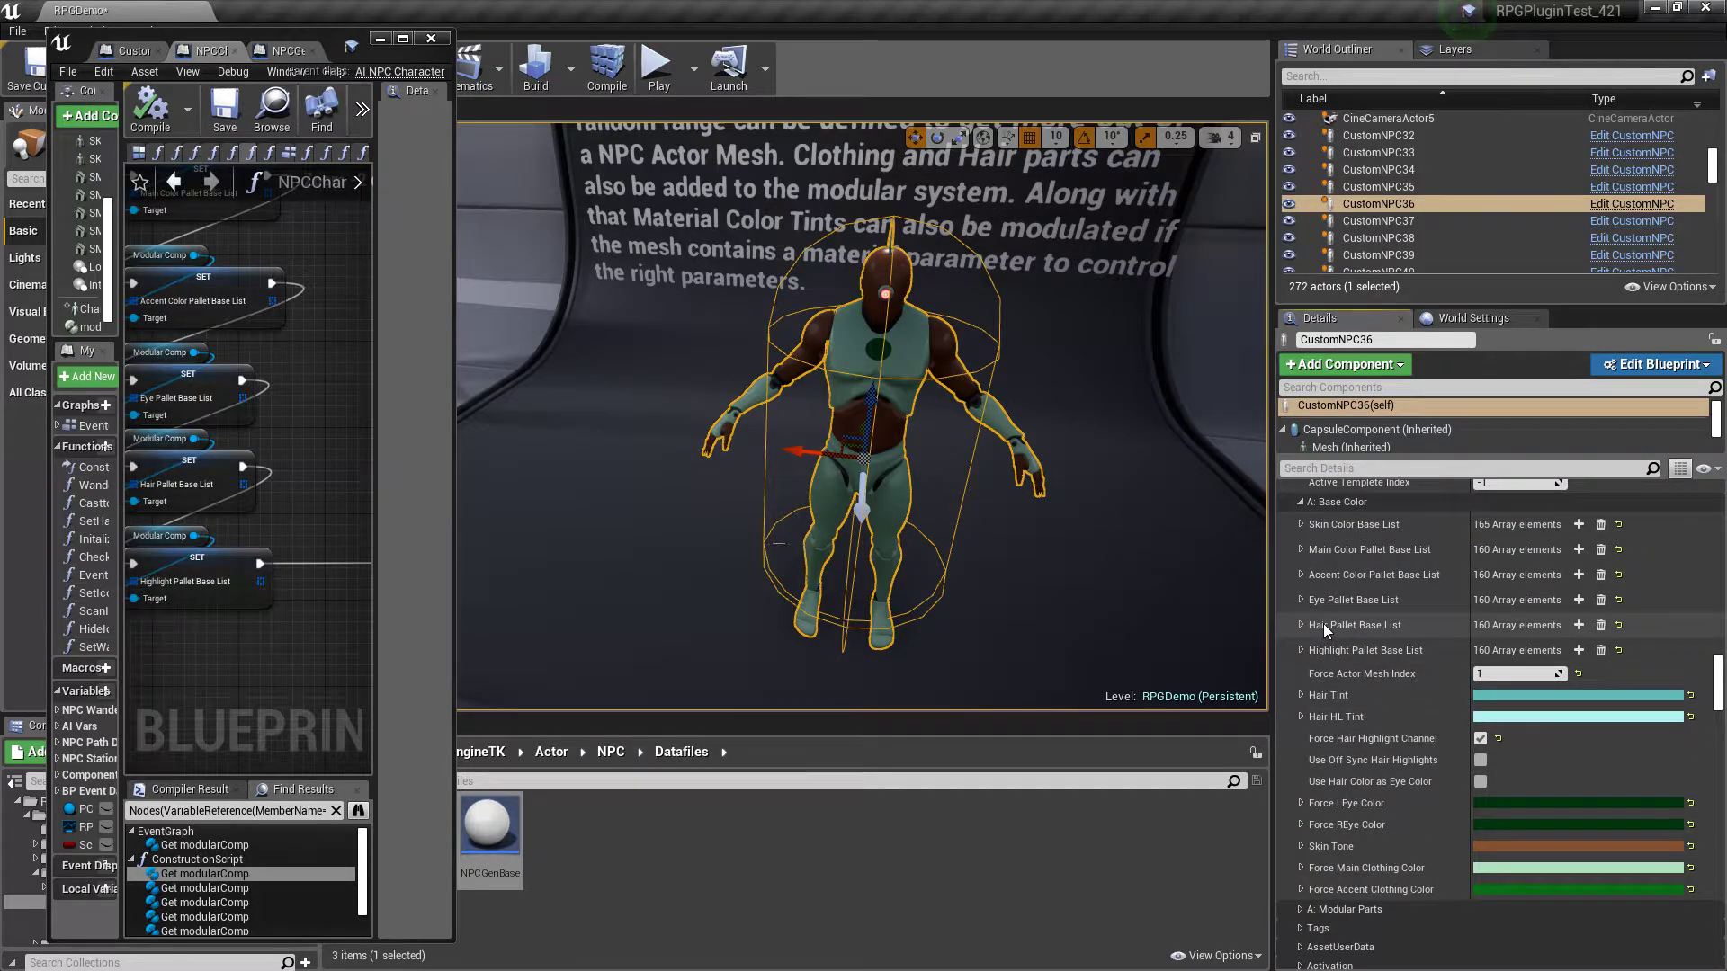
pyautogui.scroll(4, 1324, 623)
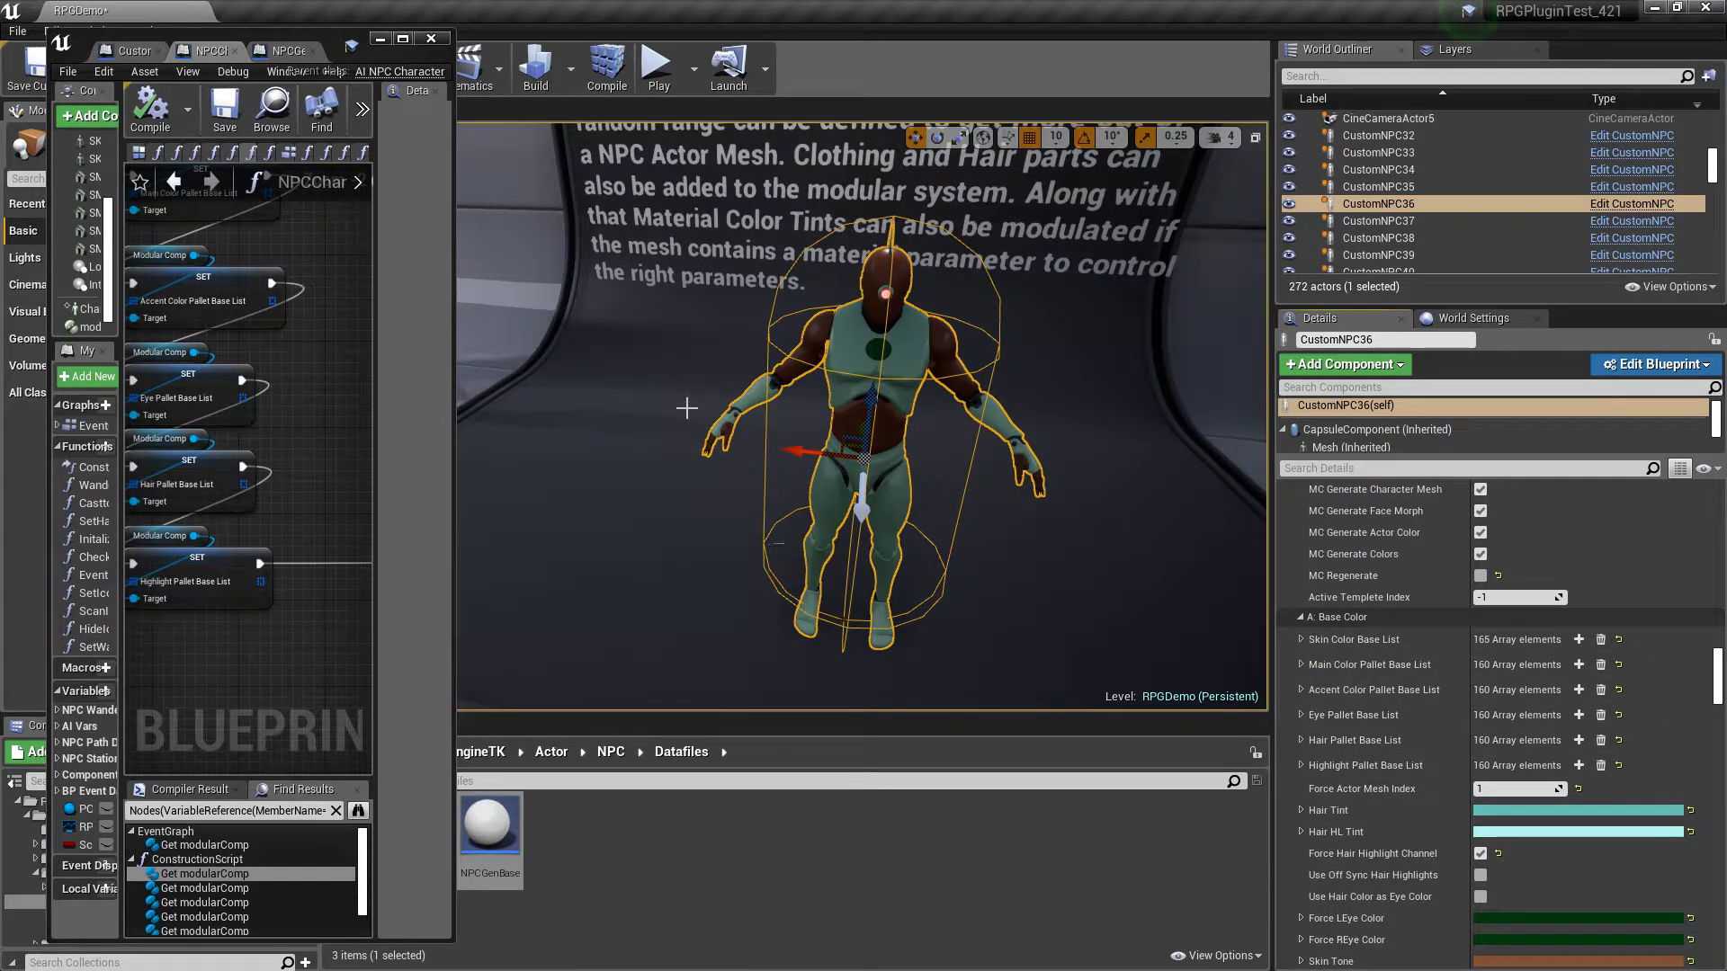
pyautogui.click(430, 39)
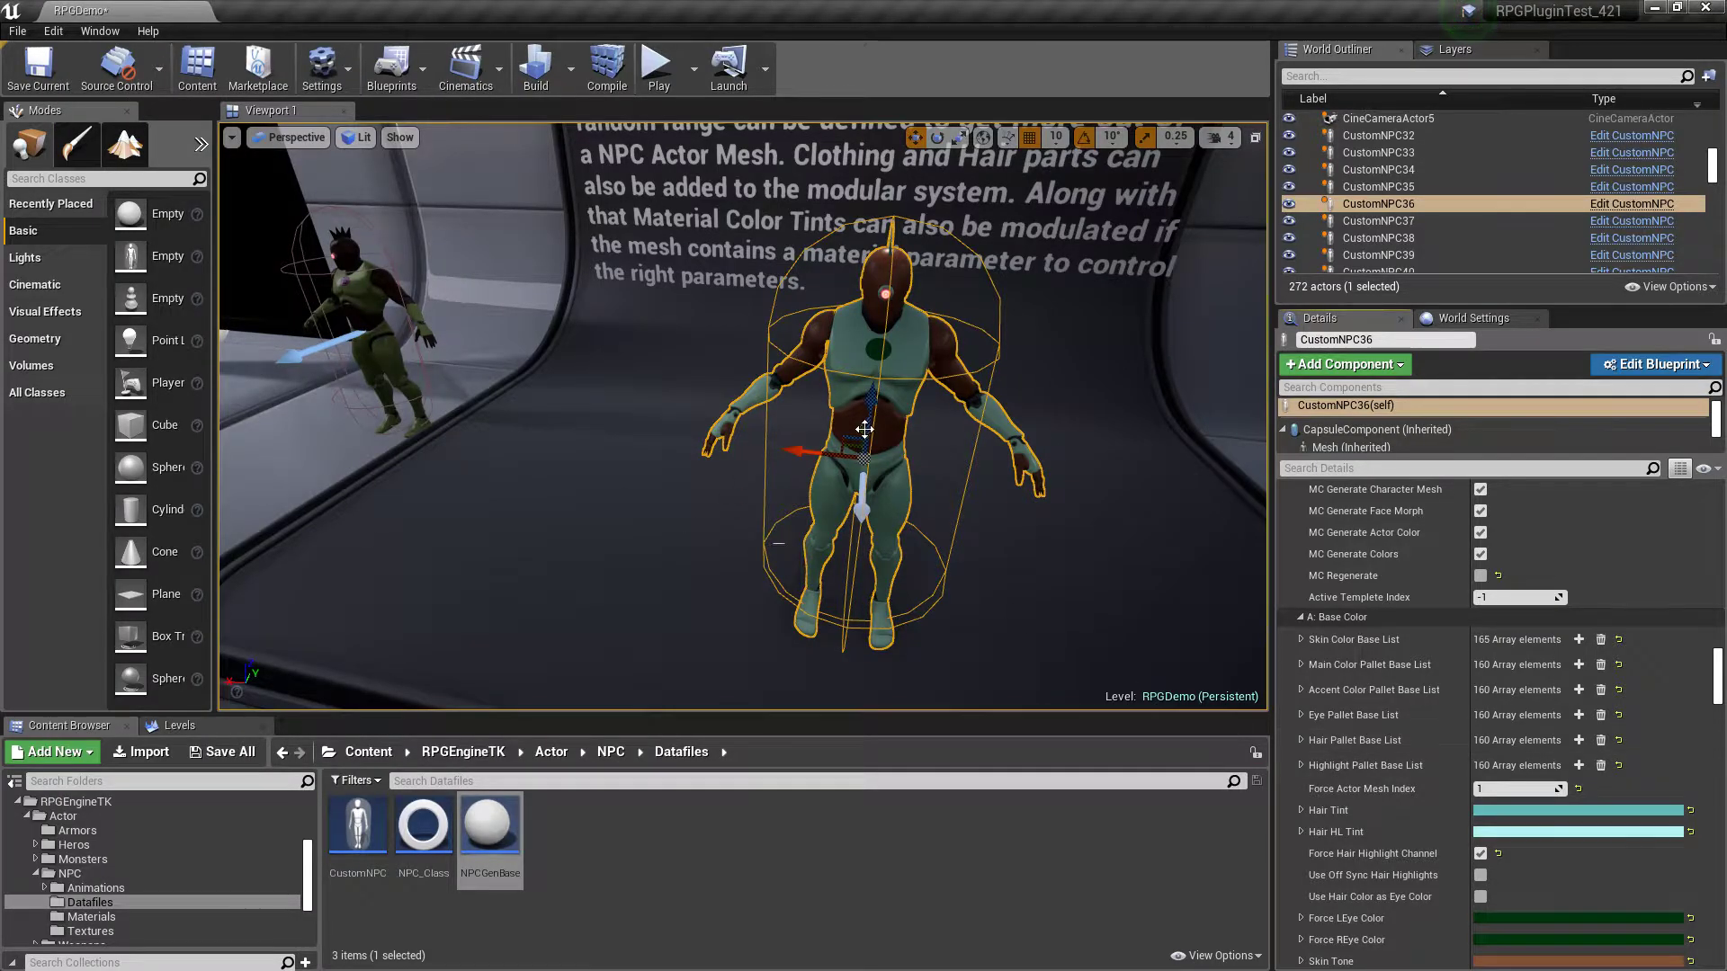
# - Review CustomNPC36's details up to its Move Type, NPC Wander Data, NPC Path Data and NPC Stationary Data settings
pyautogui.scroll(5, 1402, 716)
pyautogui.scroll(10, 1401, 716)
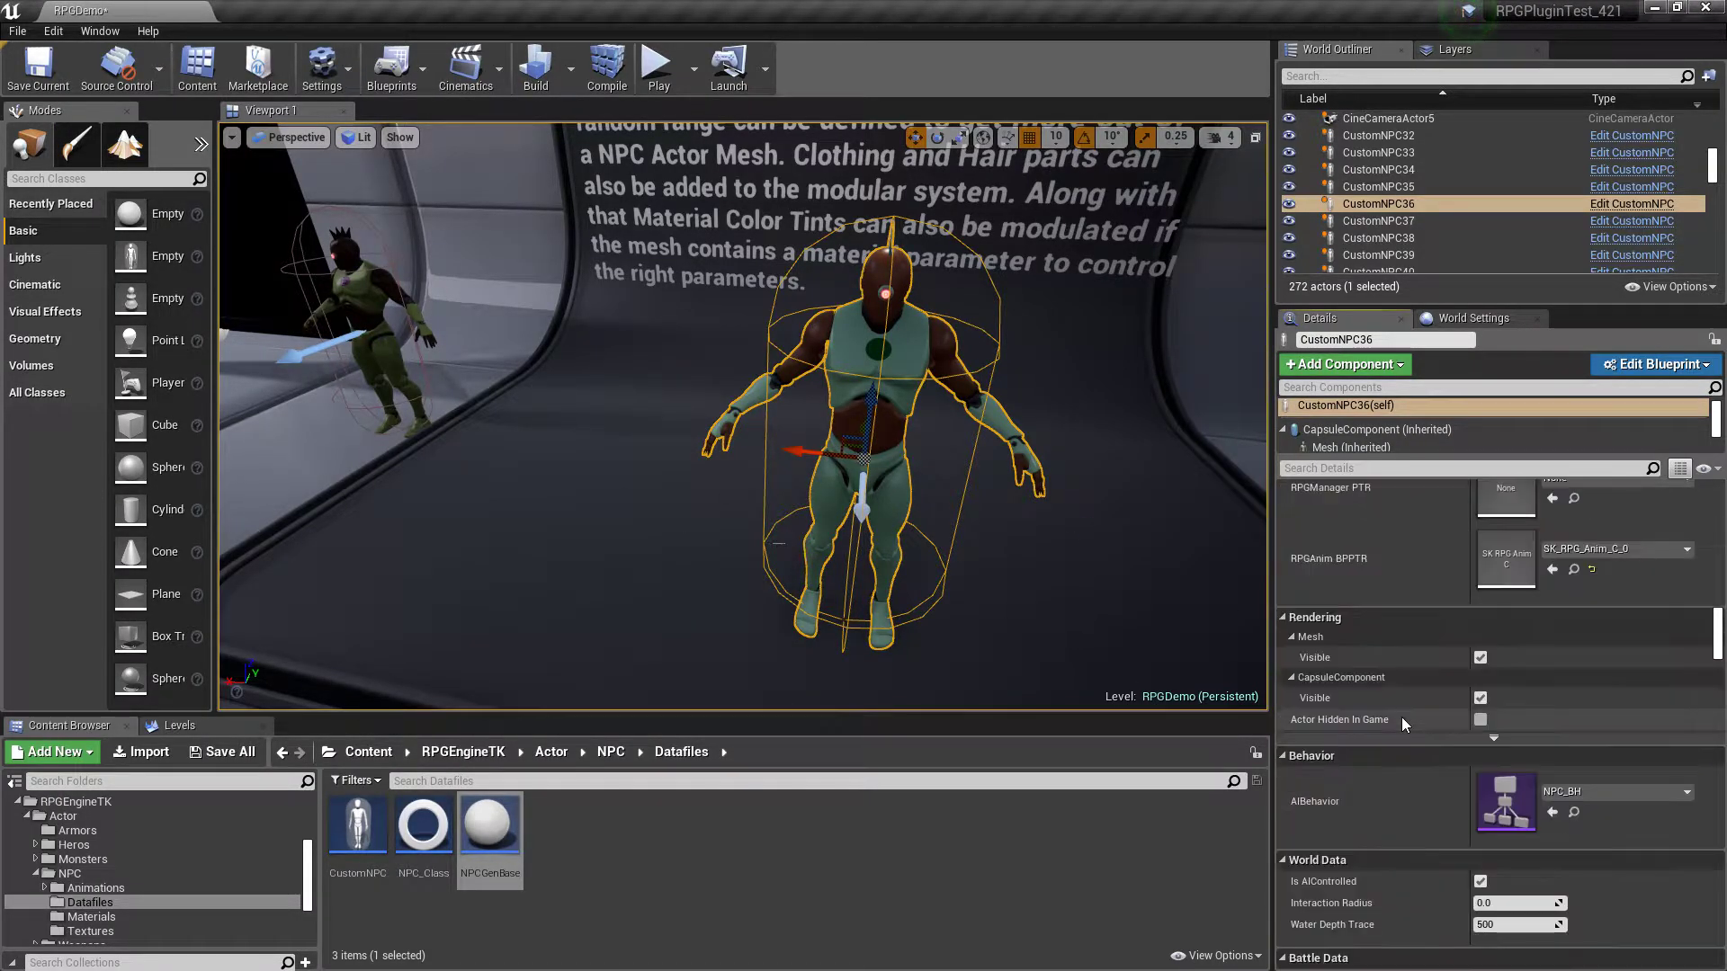
pyautogui.scroll(10, 1402, 716)
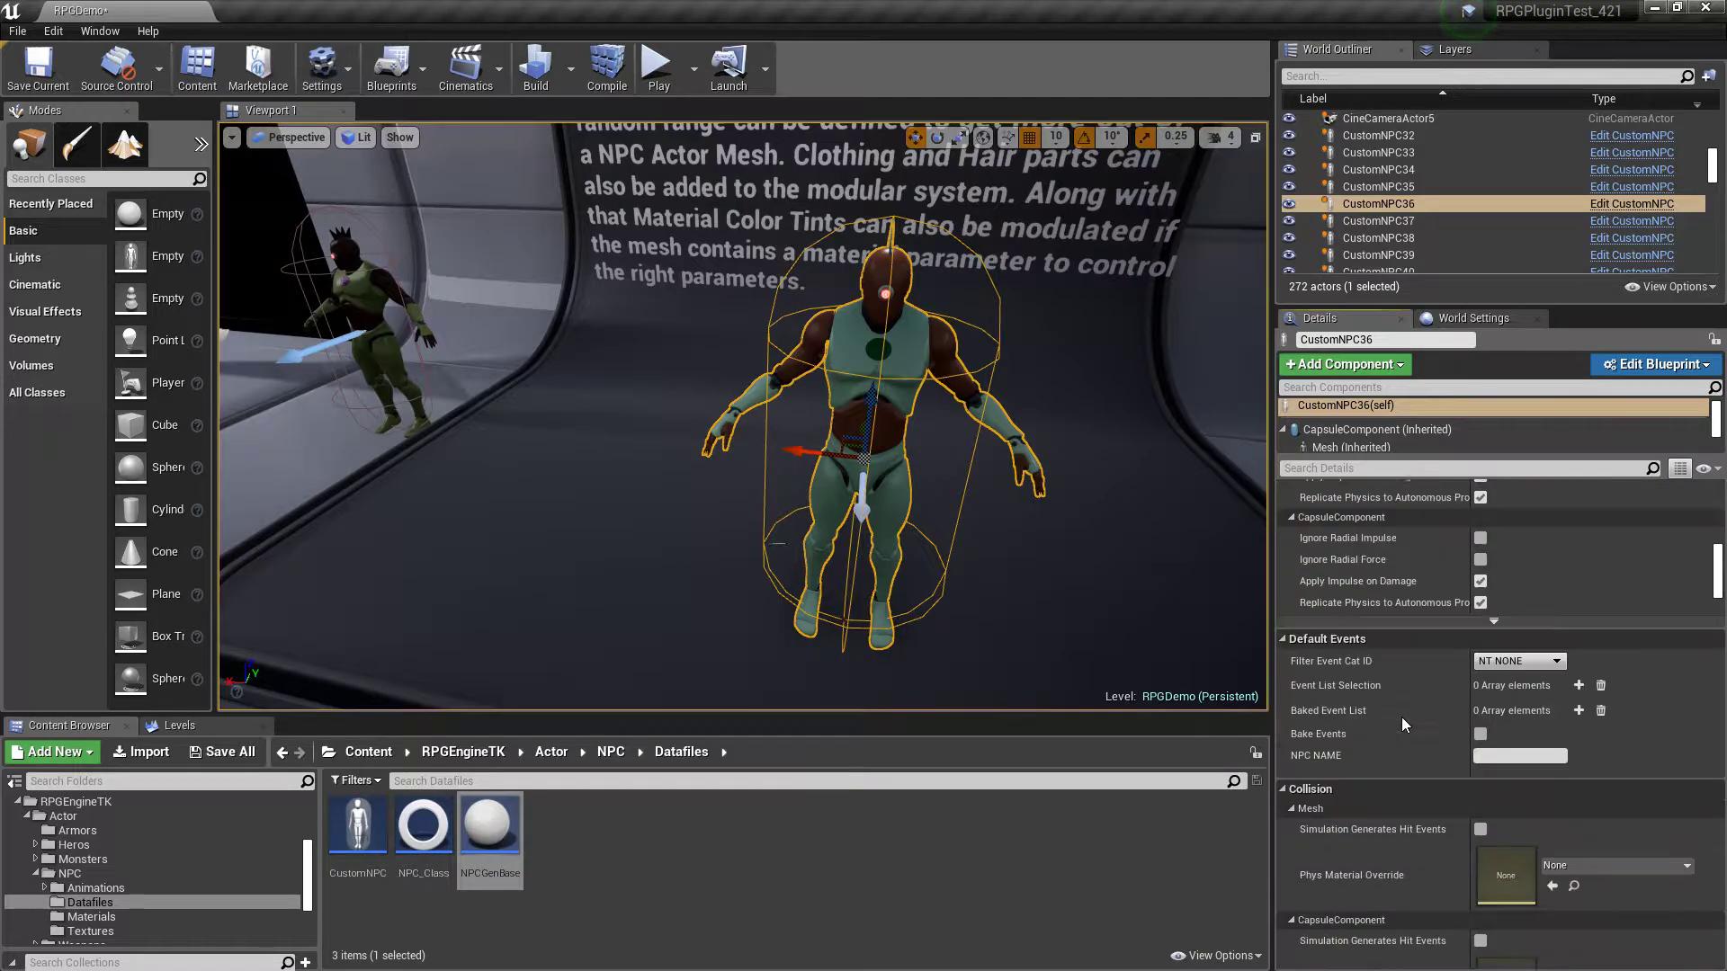
pyautogui.scroll(4, 1401, 716)
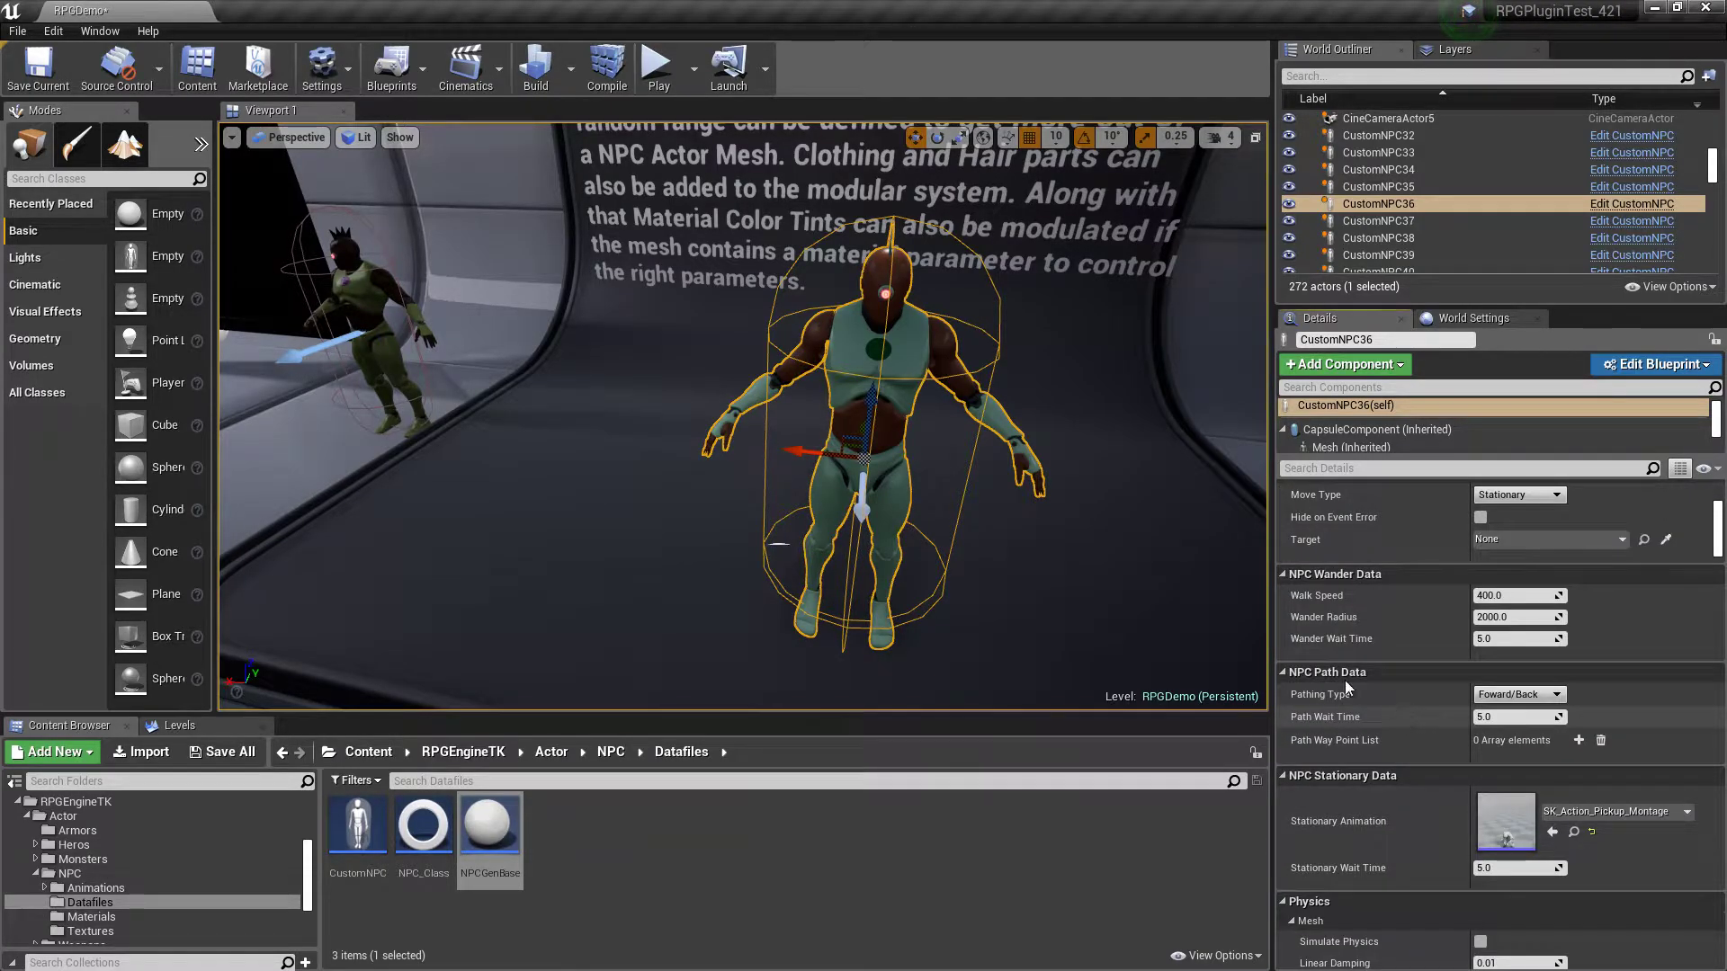
# - Survey the path waypoints and the wandering NPC group in the level, ending close to the NPC Movement Modes display
pyautogui.moveTo(855, 489); pyautogui.dragTo(539, 488, button='right')
pyautogui.moveTo(926, 570)
pyautogui.mouseDown(button='right')
pyautogui.moveTo(810, 557)
pyautogui.moveTo(819, 570)
pyautogui.moveTo(720, 576)
pyautogui.moveTo(918, 570)
pyautogui.mouseUp(button='right')
pyautogui.press('w')
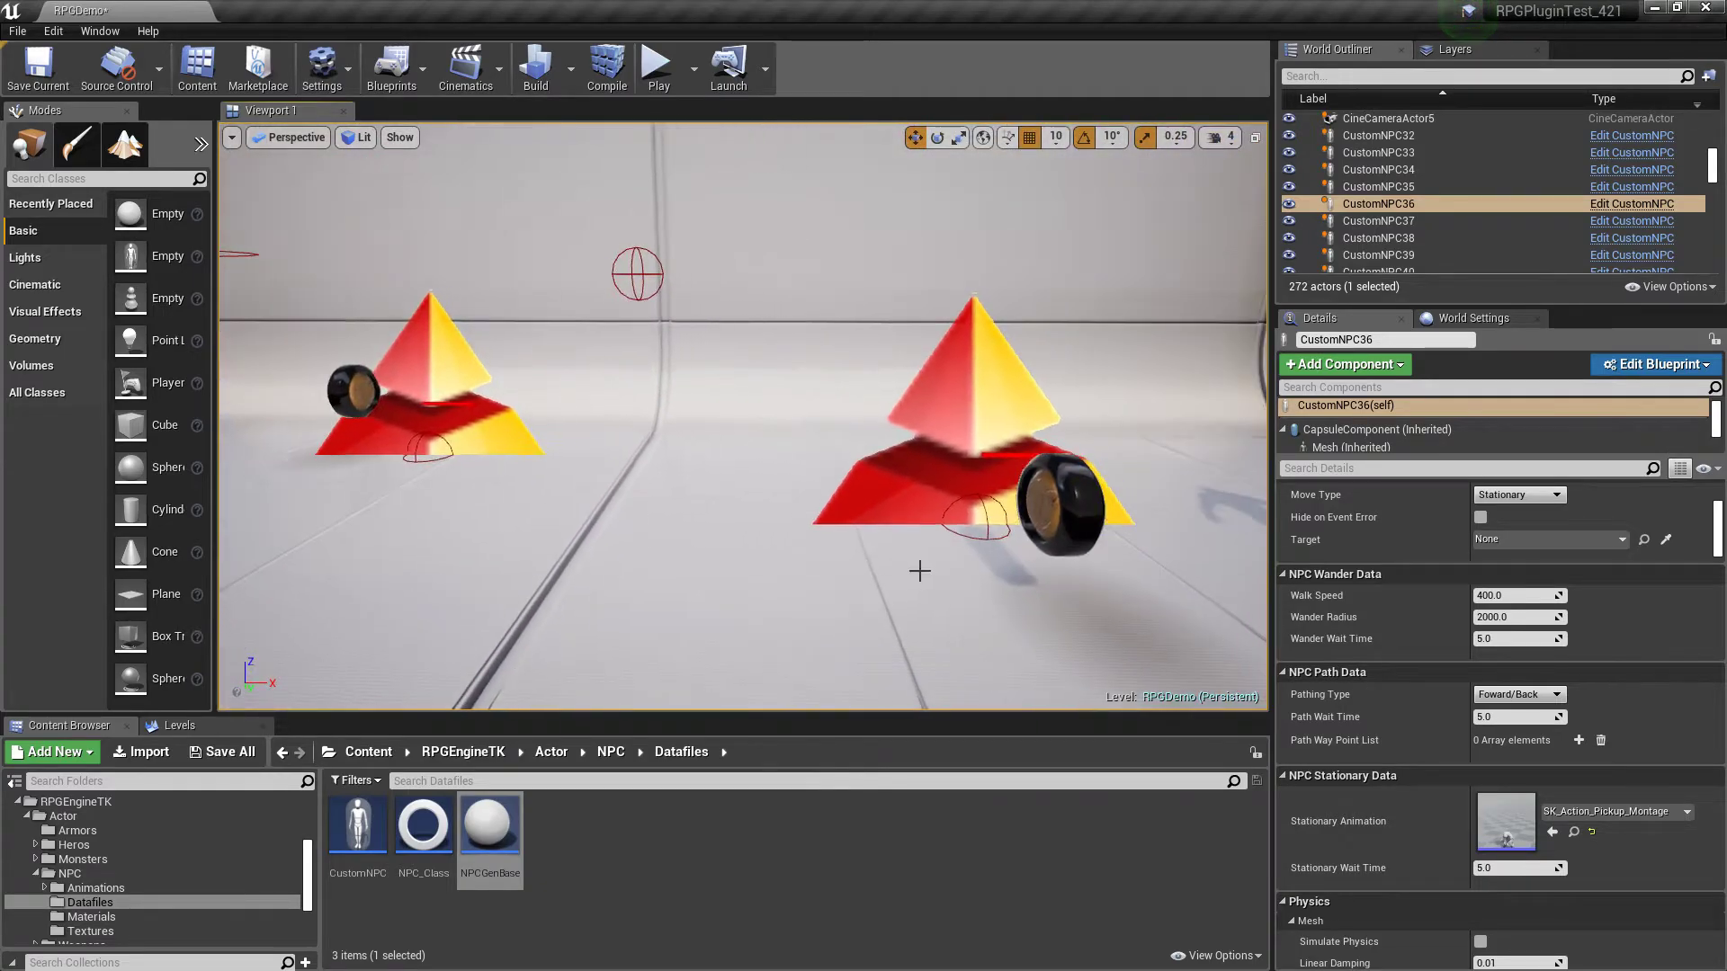
pyautogui.moveTo(918, 570); pyautogui.dragTo(1008, 549, button='middle')
pyautogui.moveTo(926, 545); pyautogui.dragTo(792, 652)
pyautogui.moveTo(925, 544); pyautogui.dragTo(1017, 486, button='middle')
pyautogui.moveTo(844, 415); pyautogui.dragTo(934, 505, button='right')
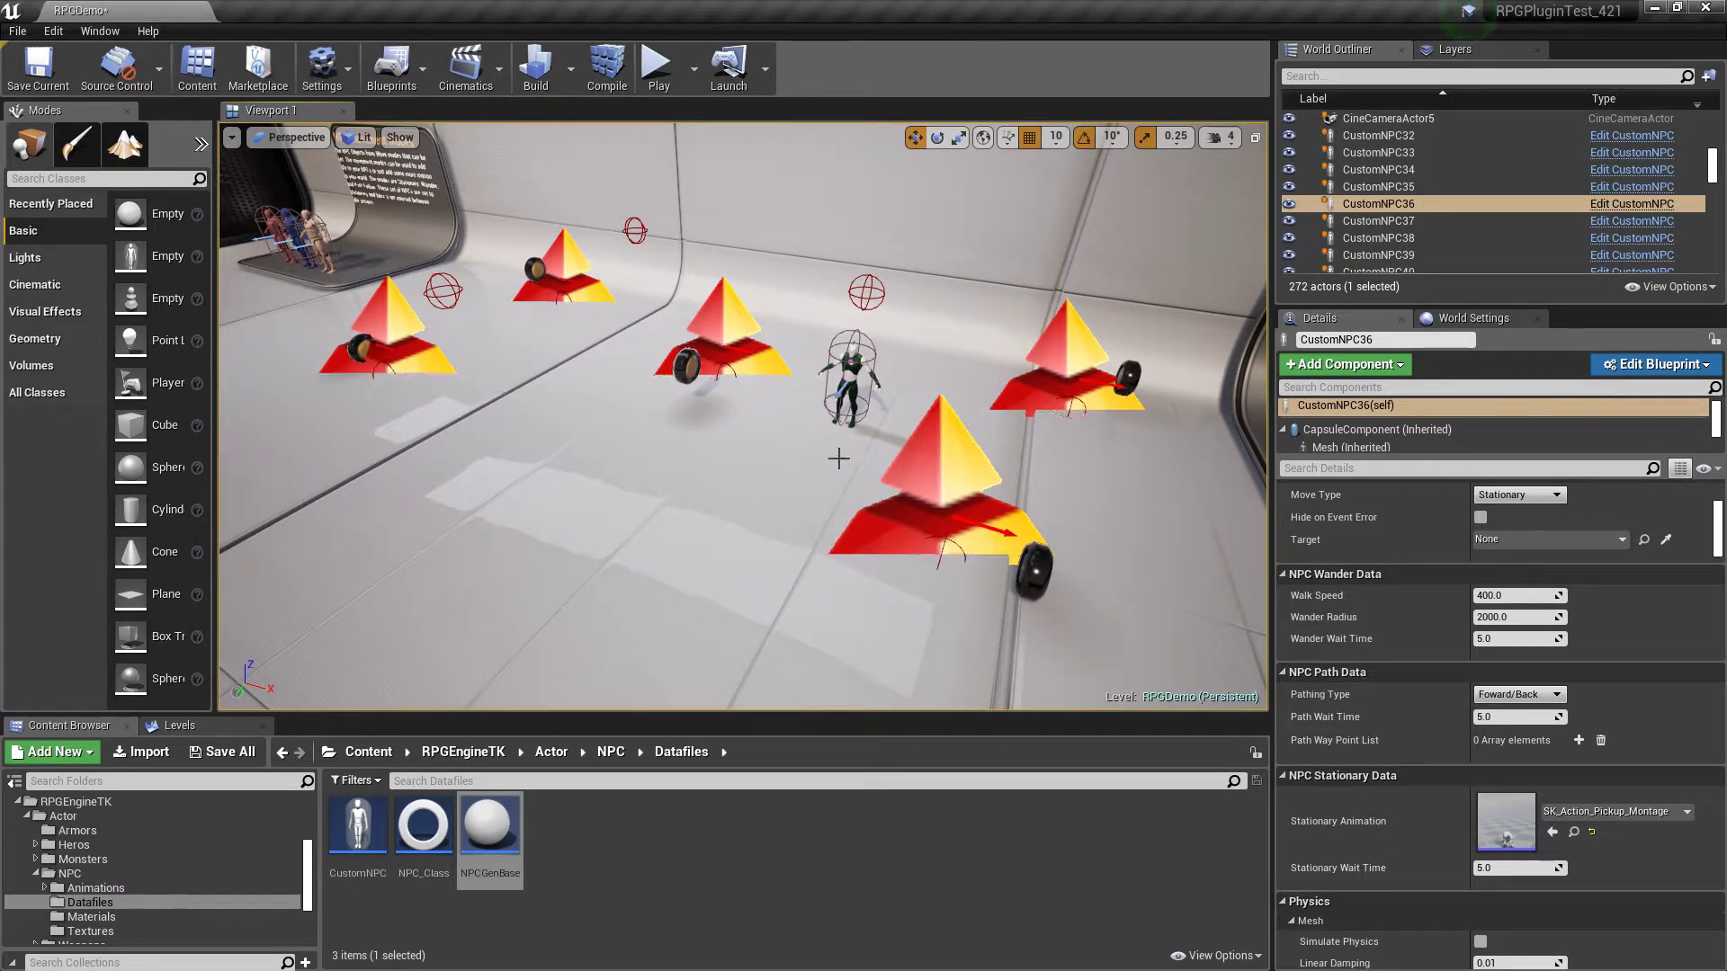
pyautogui.moveTo(746, 490); pyautogui.dragTo(468, 513, button='right')
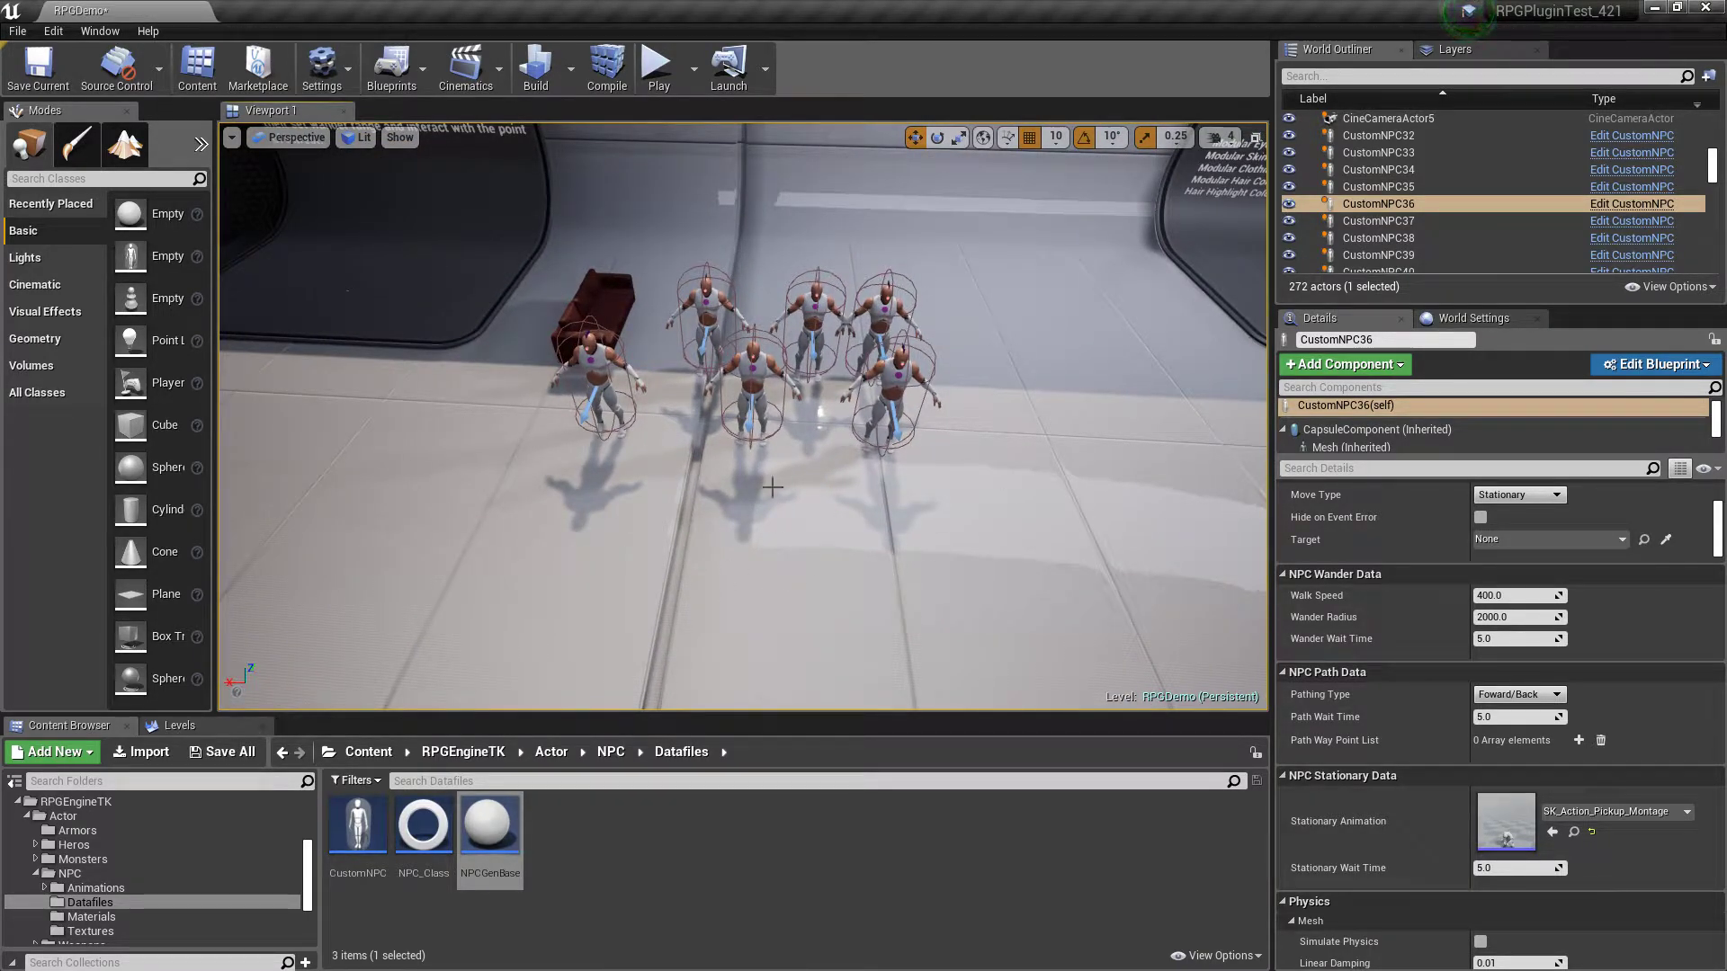
pyautogui.moveTo(743, 416); pyautogui.dragTo(1160, 234, button='right')
pyautogui.scroll(8, 743, 416)
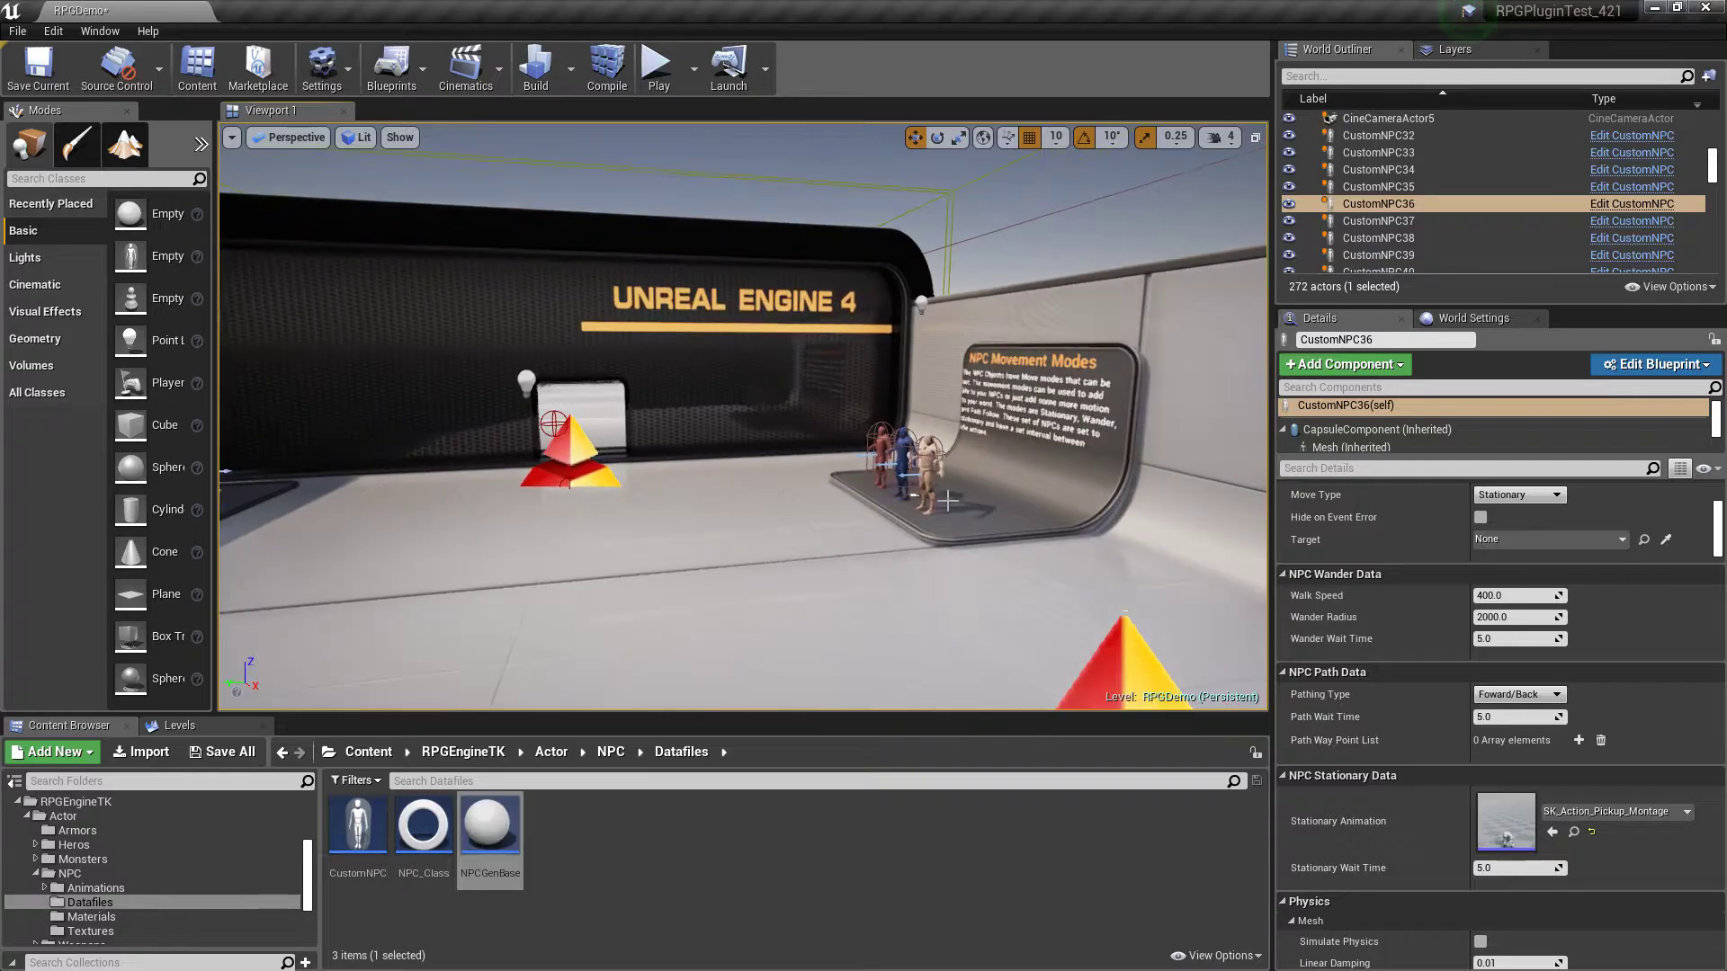
pyautogui.moveTo(743, 416); pyautogui.dragTo(791, 545, button='right')
pyautogui.moveTo(973, 542); pyautogui.dragTo(974, 684)
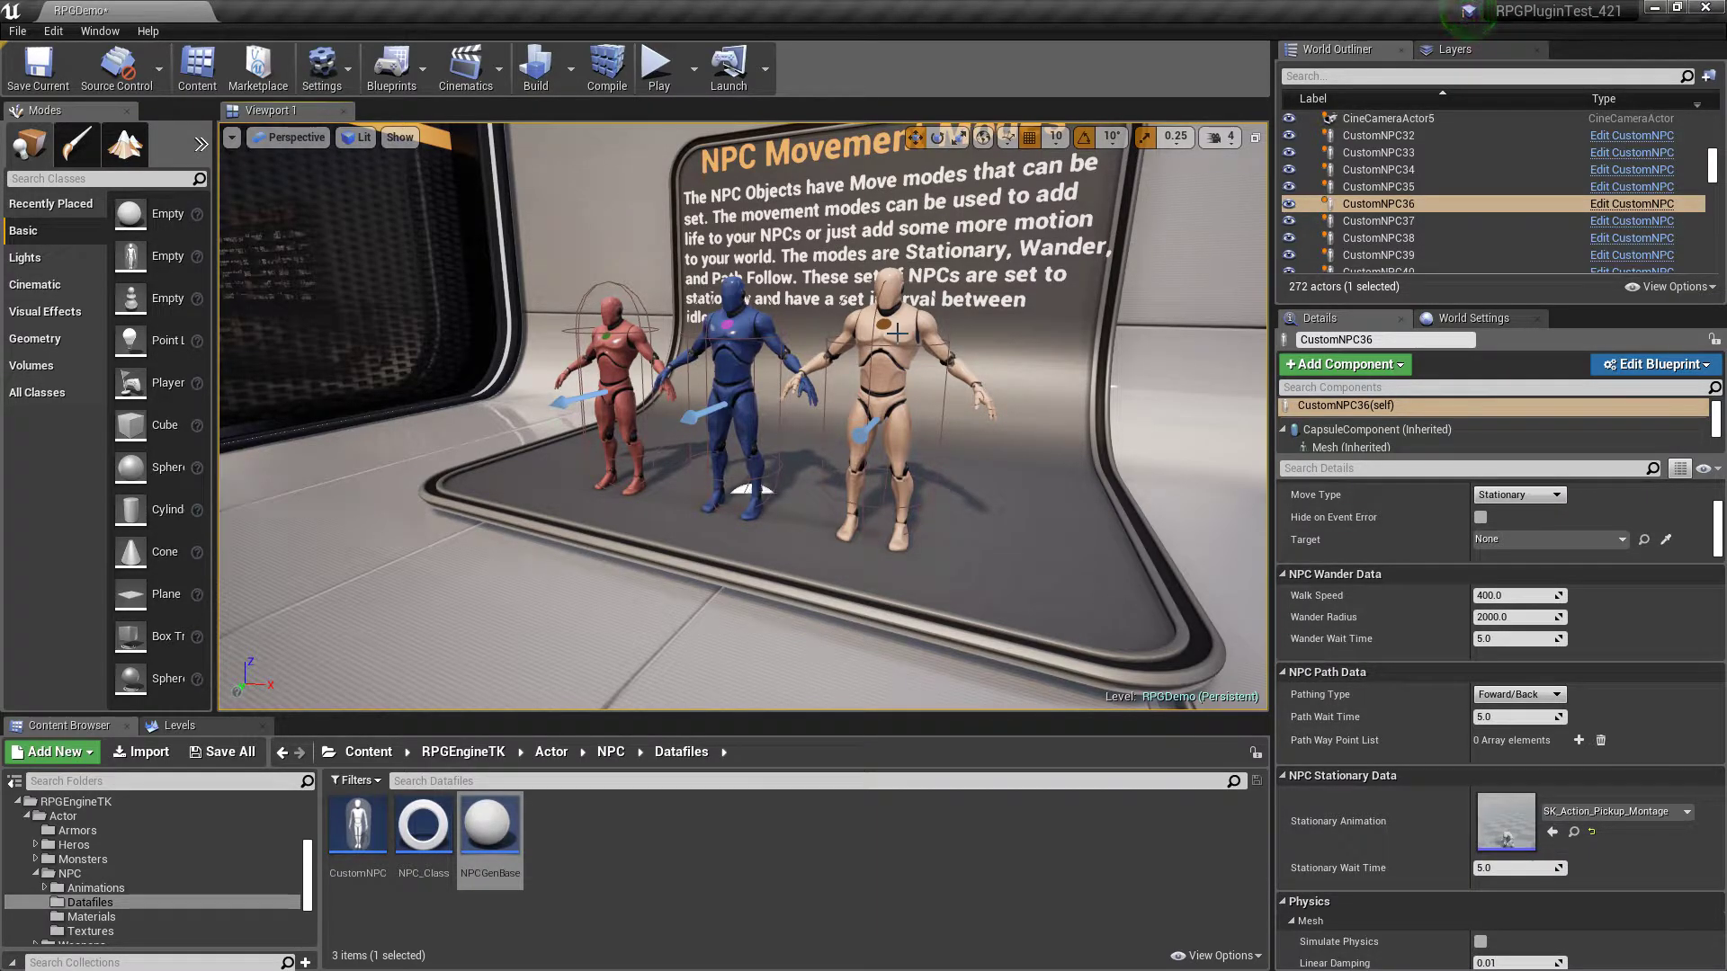
# - Select the beige NPC at the NPC Movement Modes display and examine its Move Type, wander, path and stationary settings
pyautogui.click(887, 378)
pyautogui.scroll(-2, 1410, 707)
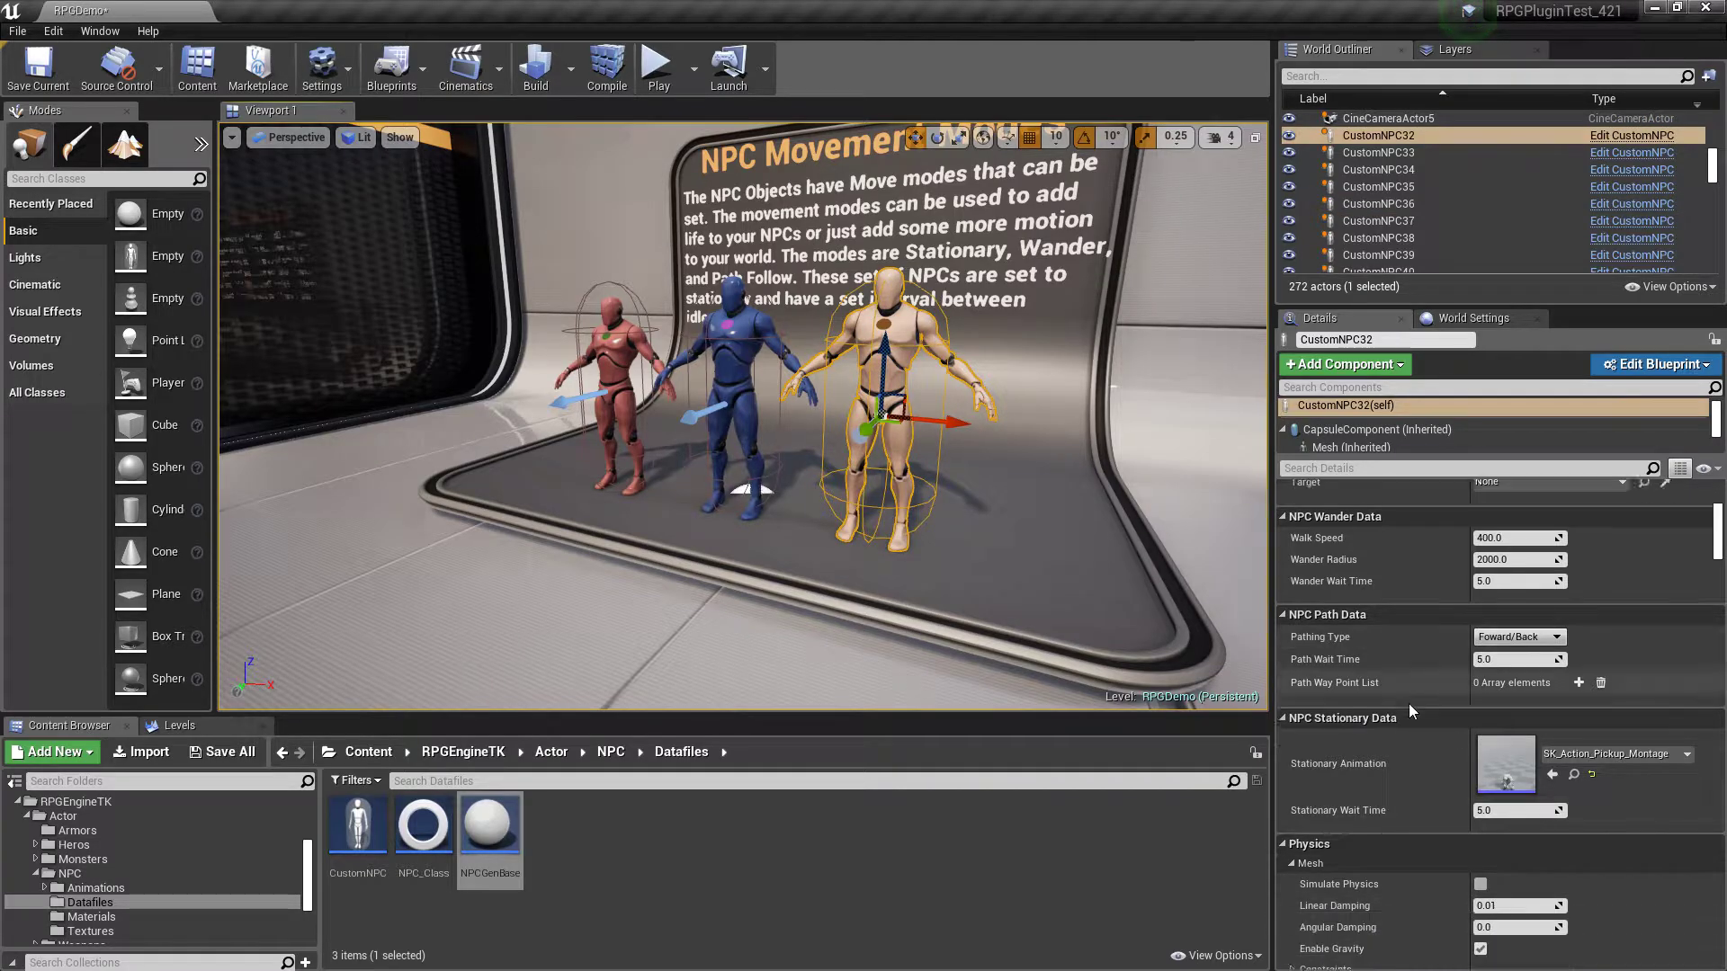
pyautogui.scroll(2, 1409, 704)
pyautogui.scroll(3, 1410, 709)
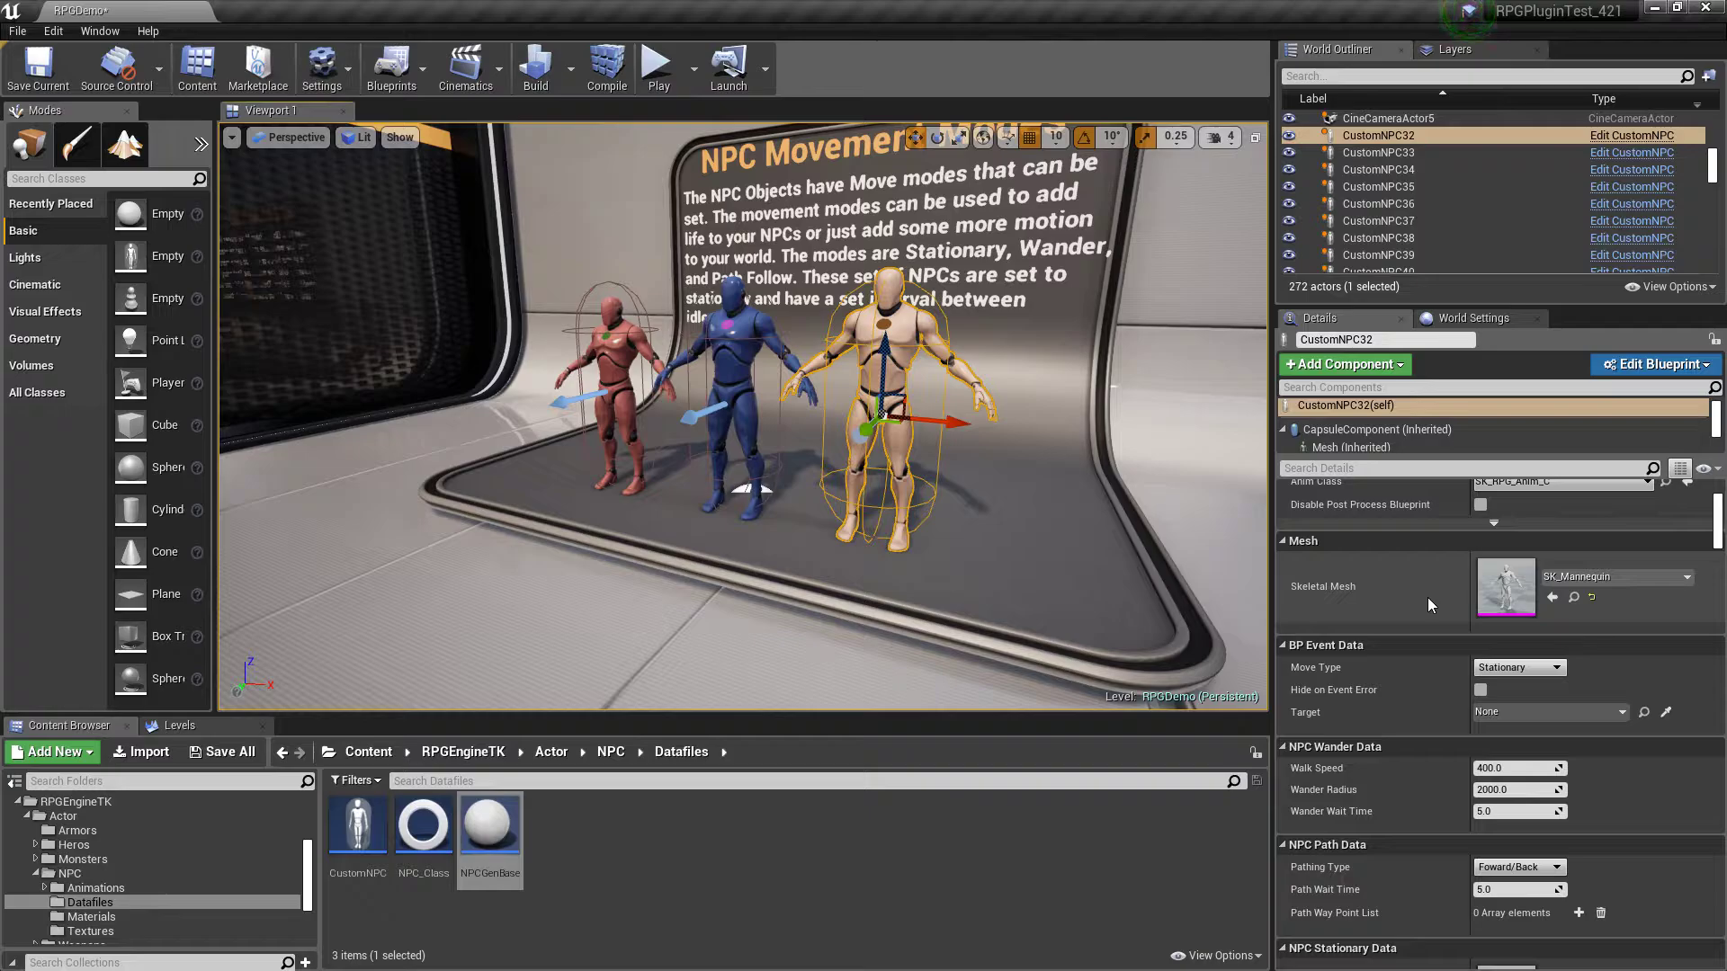
pyautogui.scroll(-5, 1407, 660)
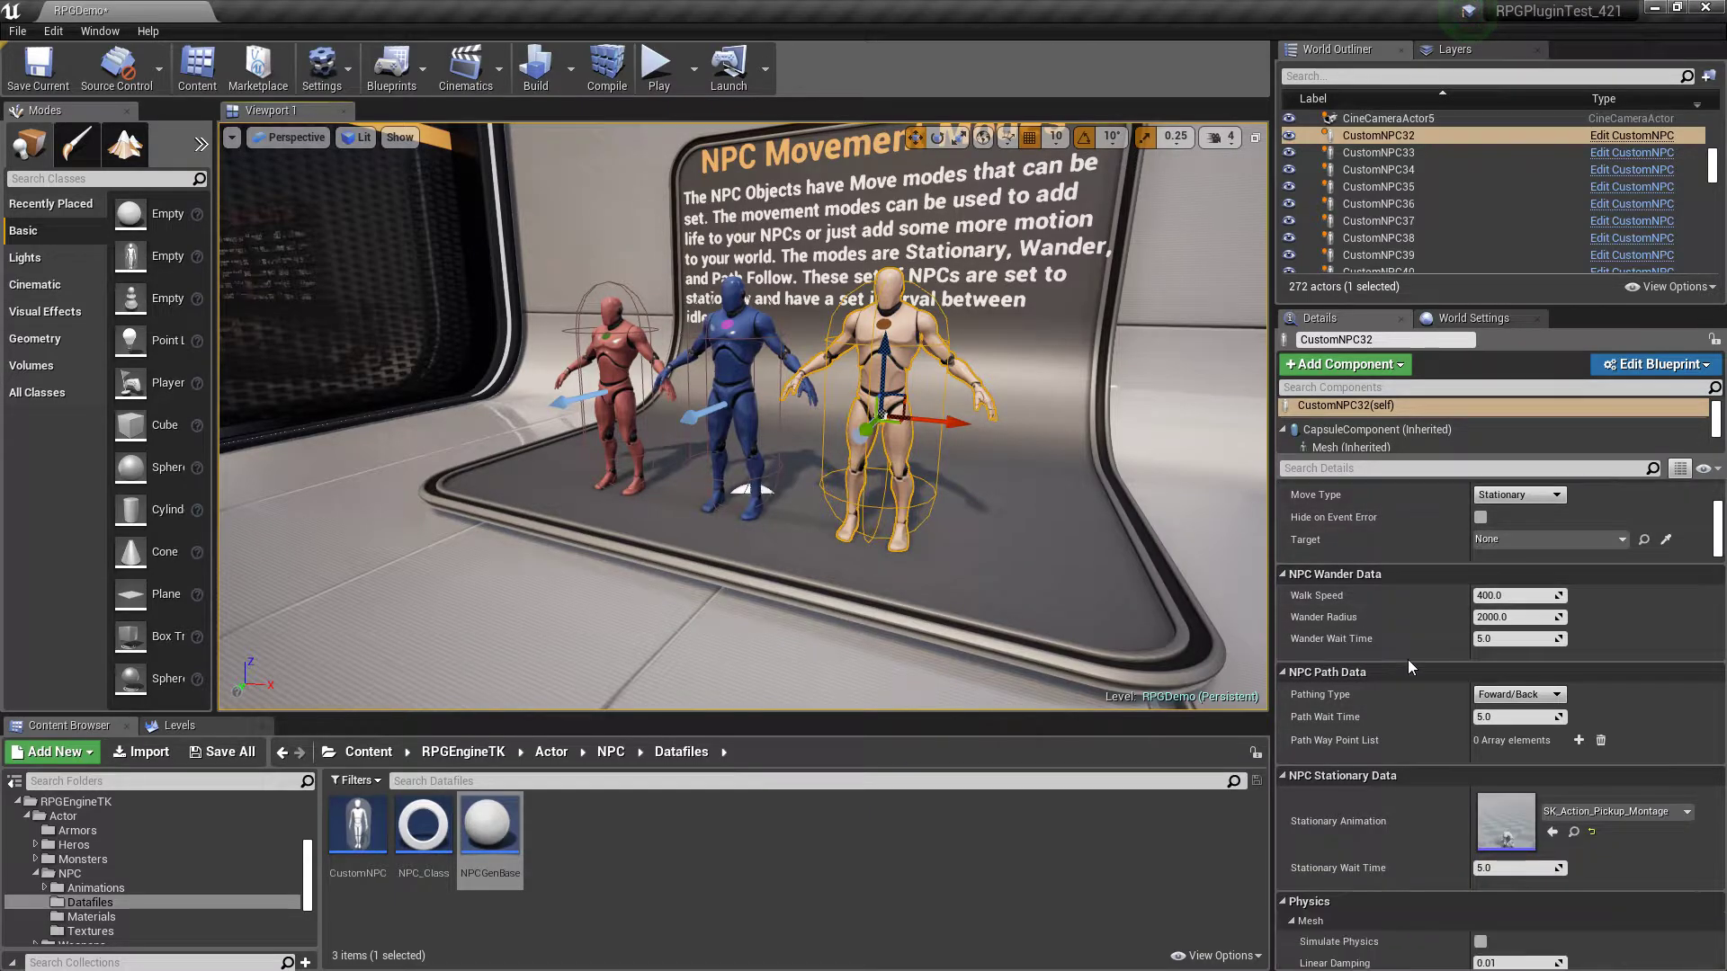
pyautogui.scroll(-4, 1406, 660)
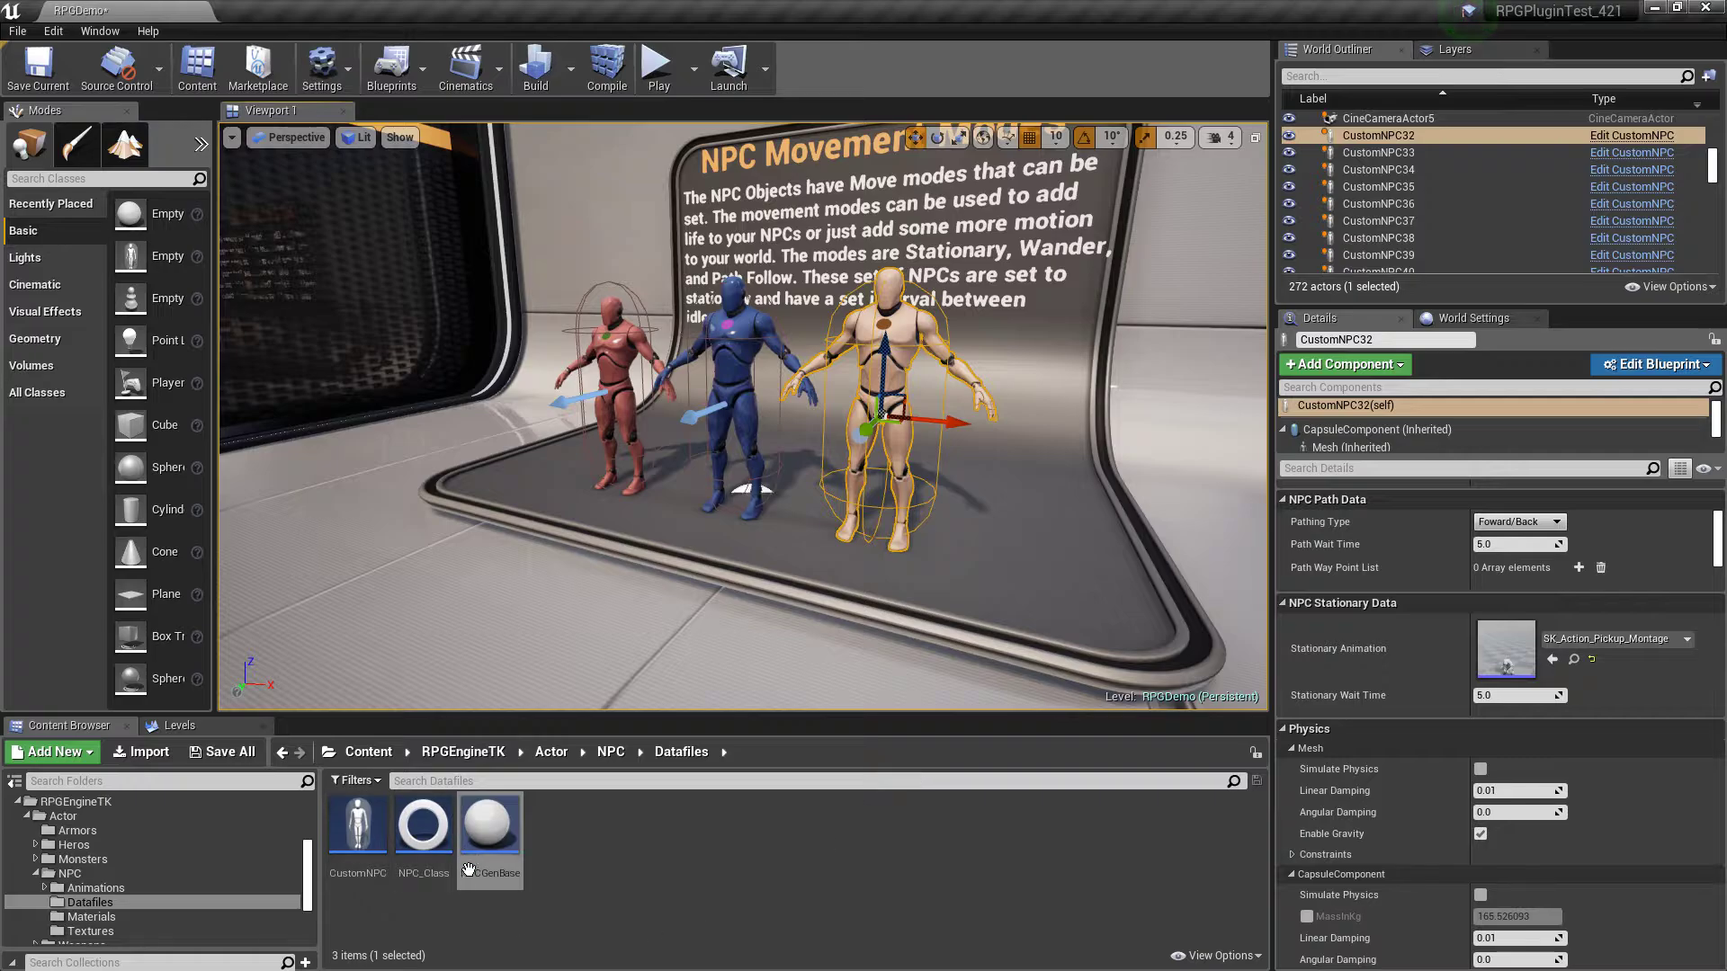
# - Open the NPC_Class asset in a maximized window, review its Animation Link speeds and General List animations, and close it
pyautogui.click(407, 822)
pyautogui.doubleClick(408, 822)
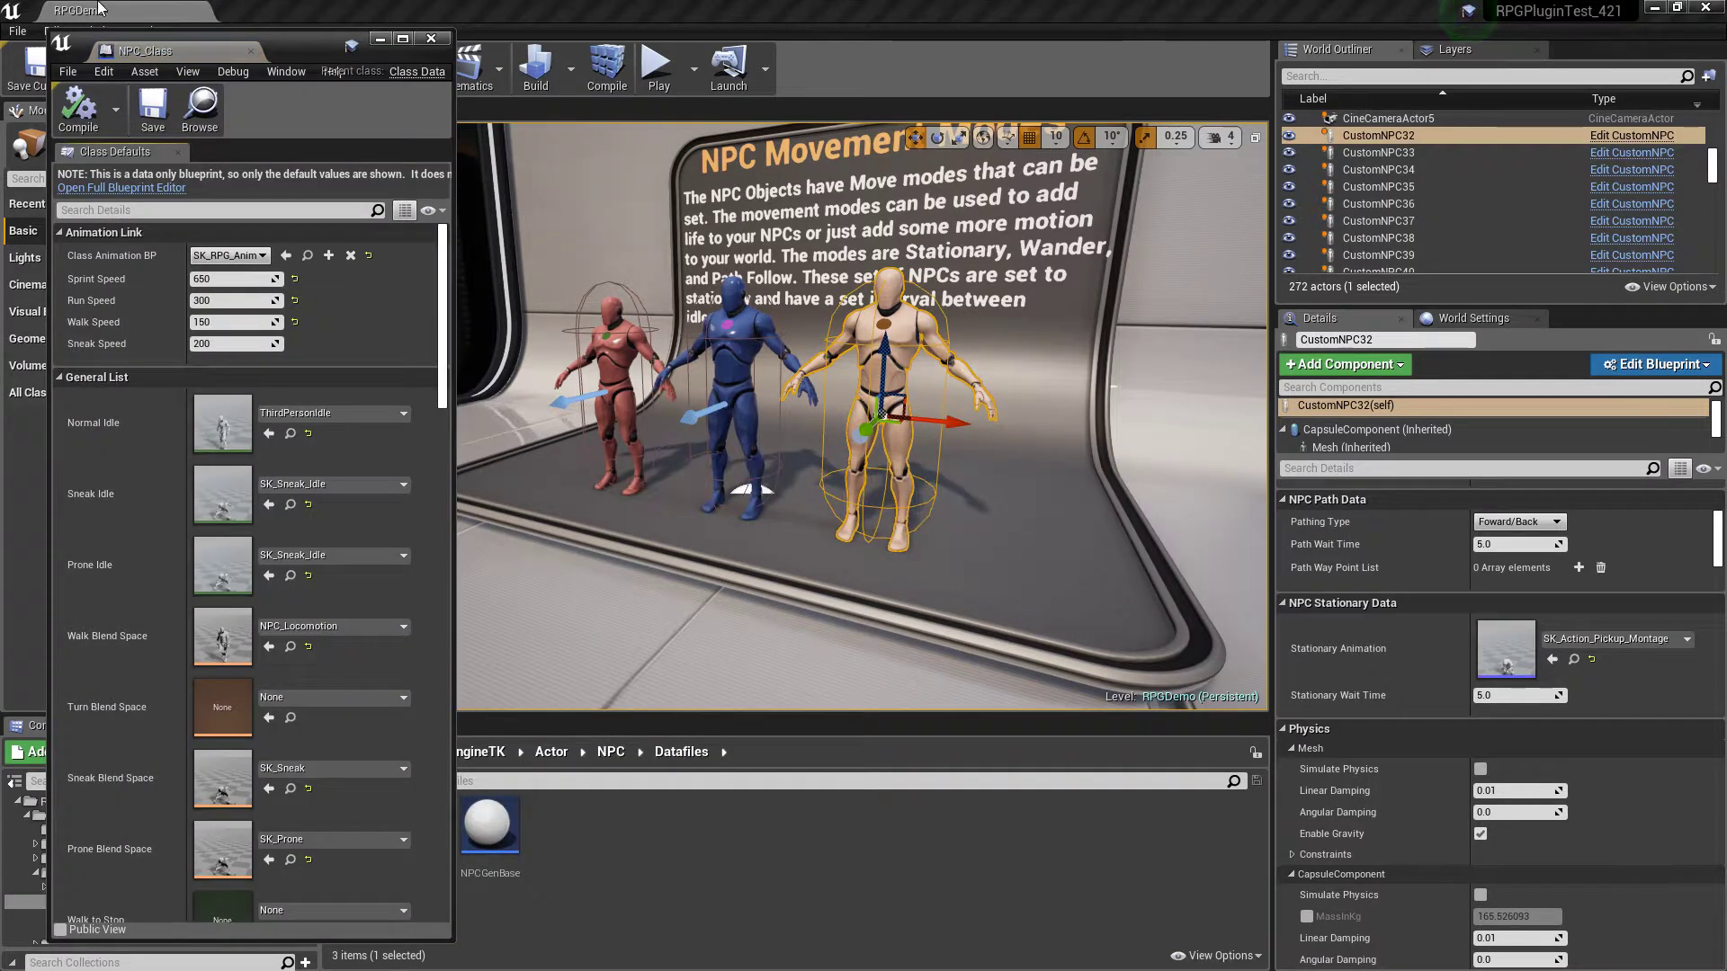
pyautogui.doubleClick(316, 47)
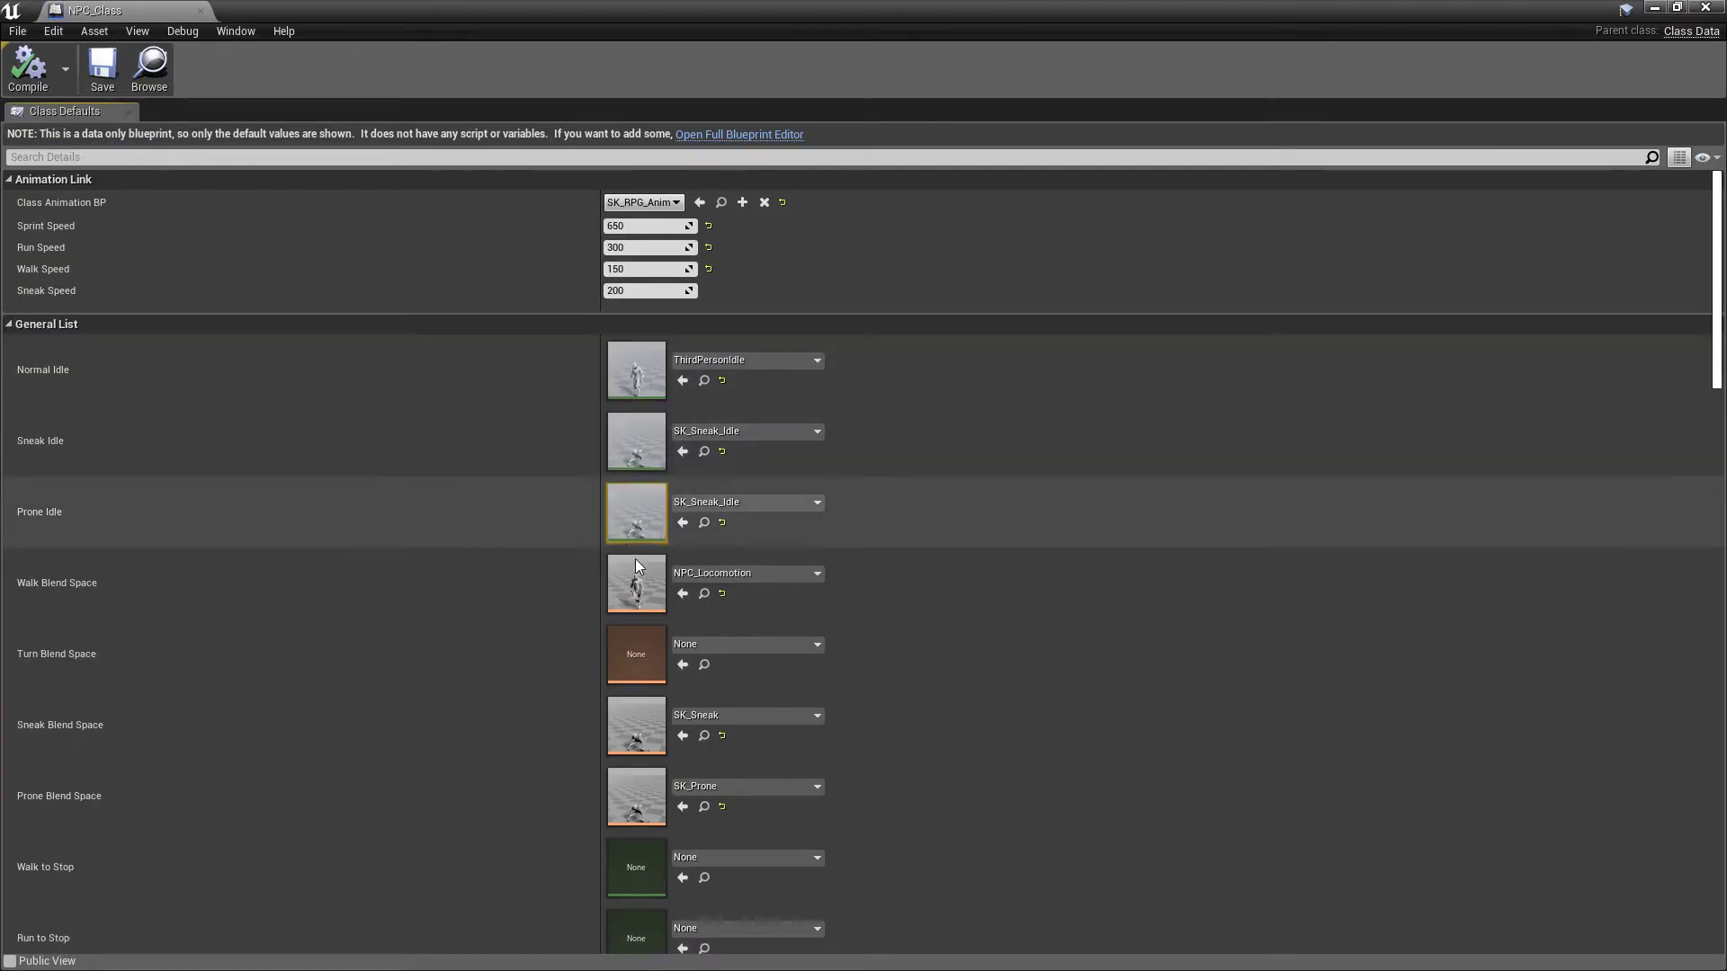
pyautogui.scroll(-5, 599, 602)
pyautogui.scroll(4, 599, 602)
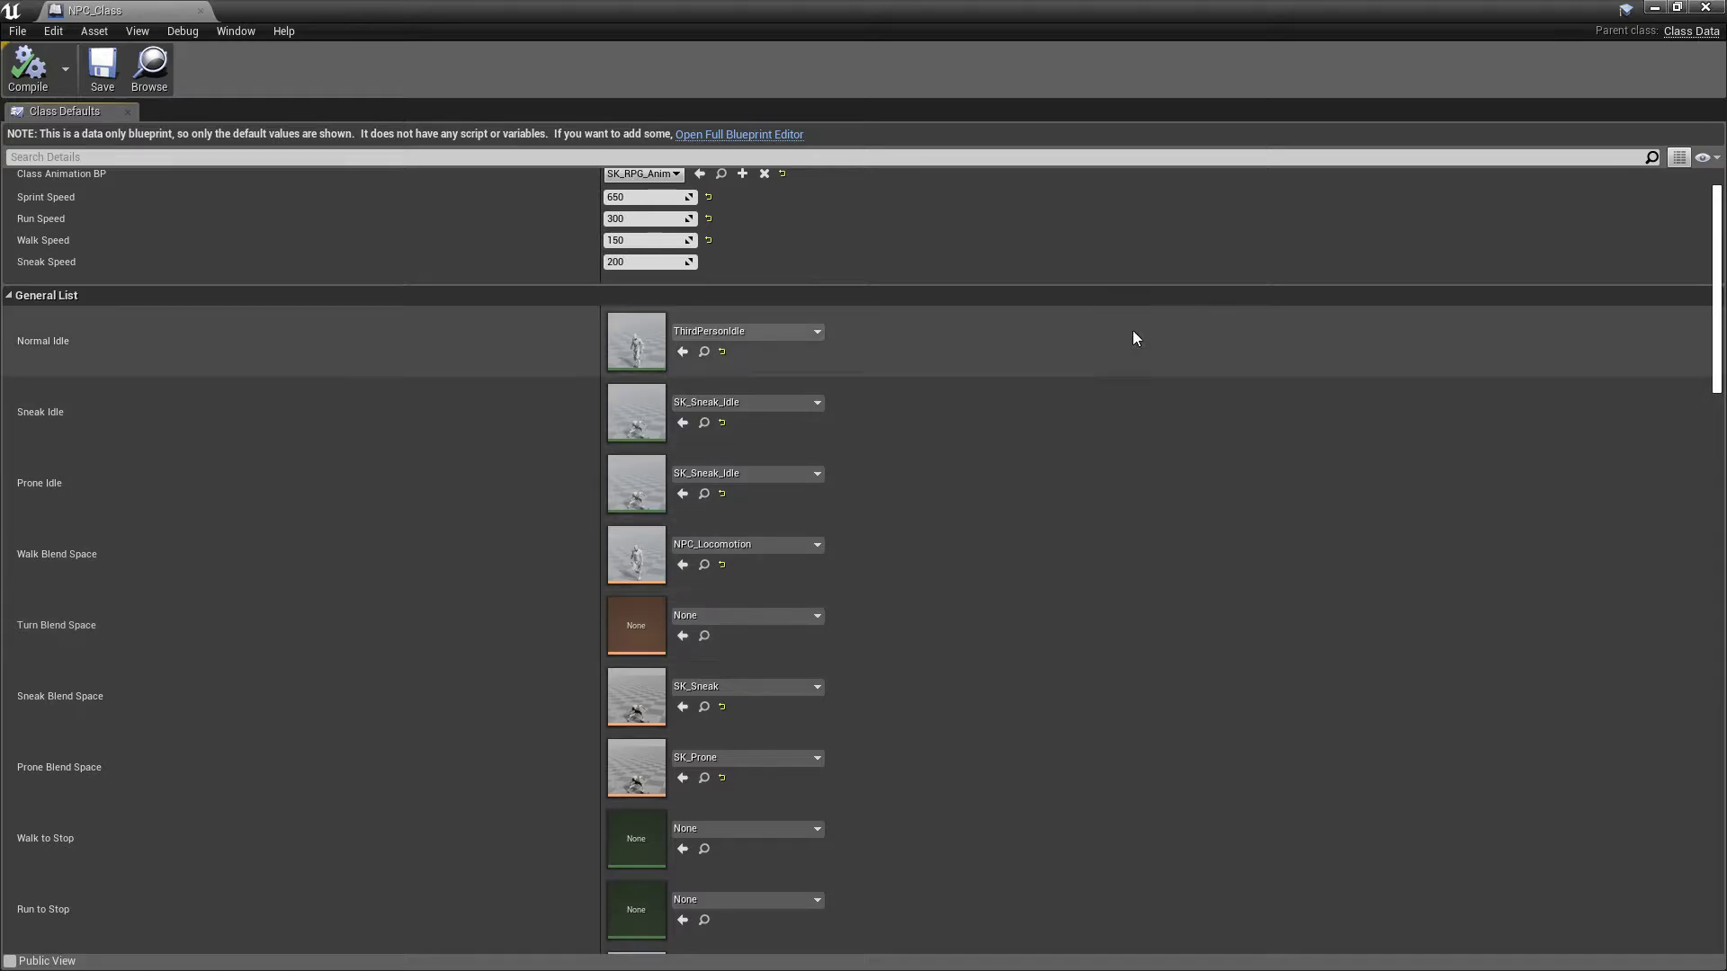
pyautogui.click(201, 12)
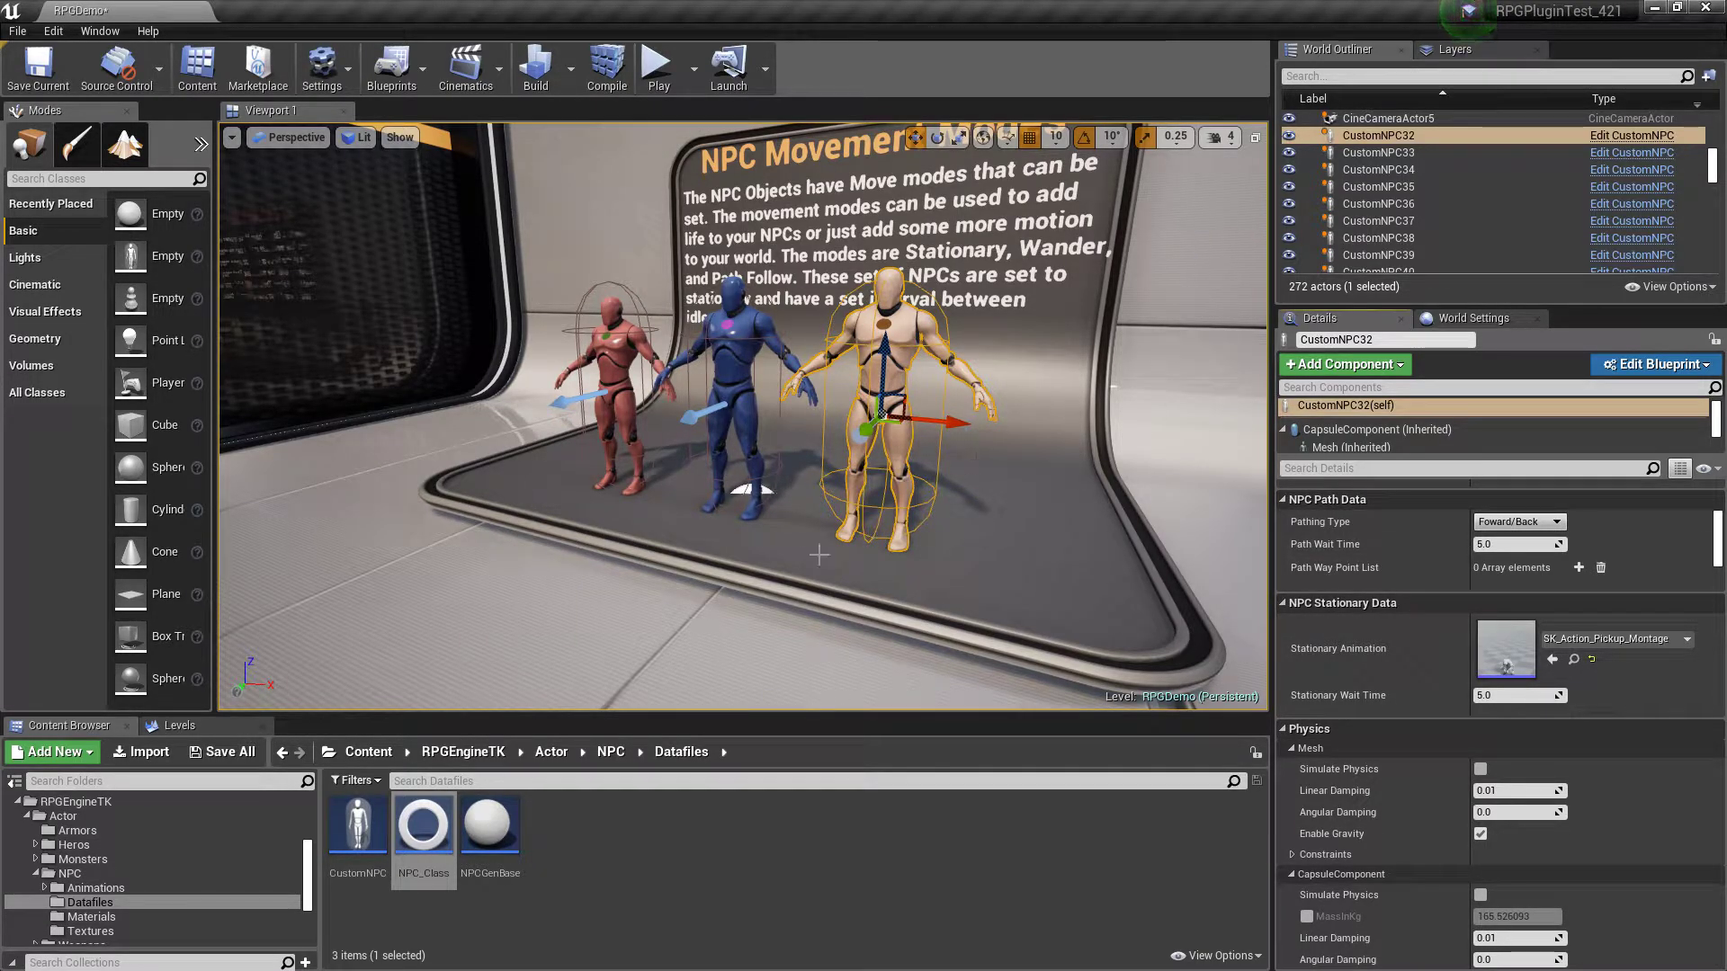
# - Select the NPC standing among the path waypoints and examine its Move Type, NPC Wander Data and NPC Path Data settings
pyautogui.moveTo(885, 503); pyautogui.dragTo(1259, 481, button='right')
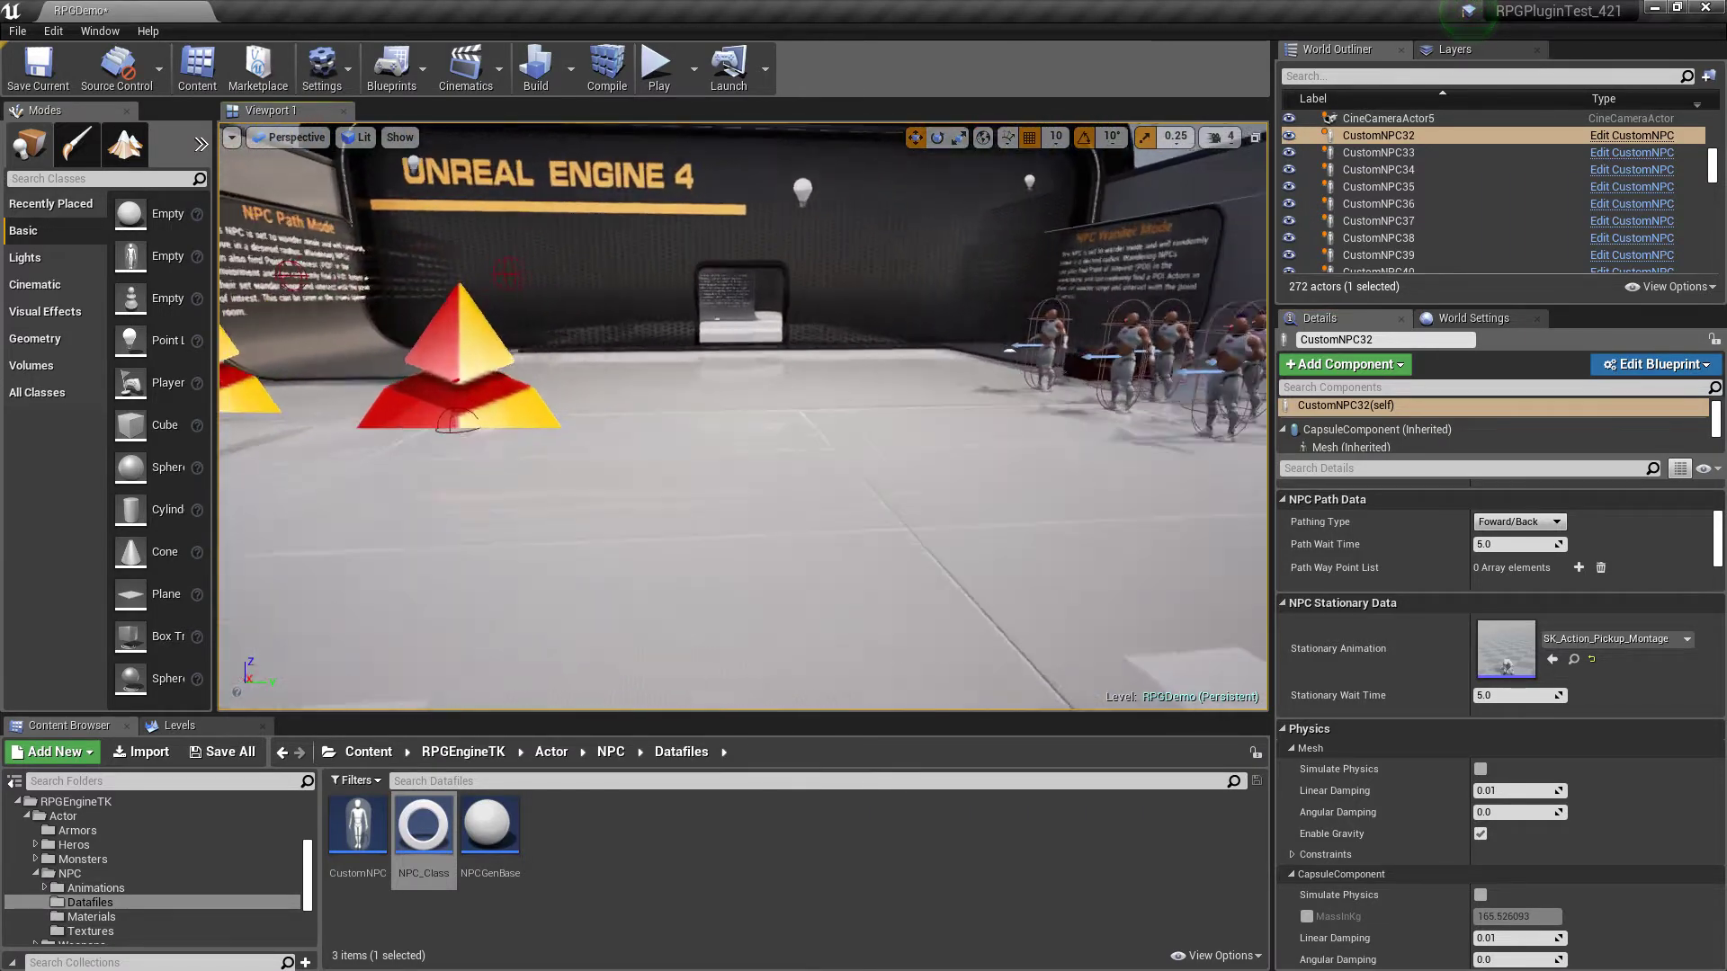
pyautogui.moveTo(810, 482)
pyautogui.mouseDown(button='right')
pyautogui.moveTo(486, 482)
pyautogui.moveTo(809, 482)
pyautogui.mouseUp(button='right')
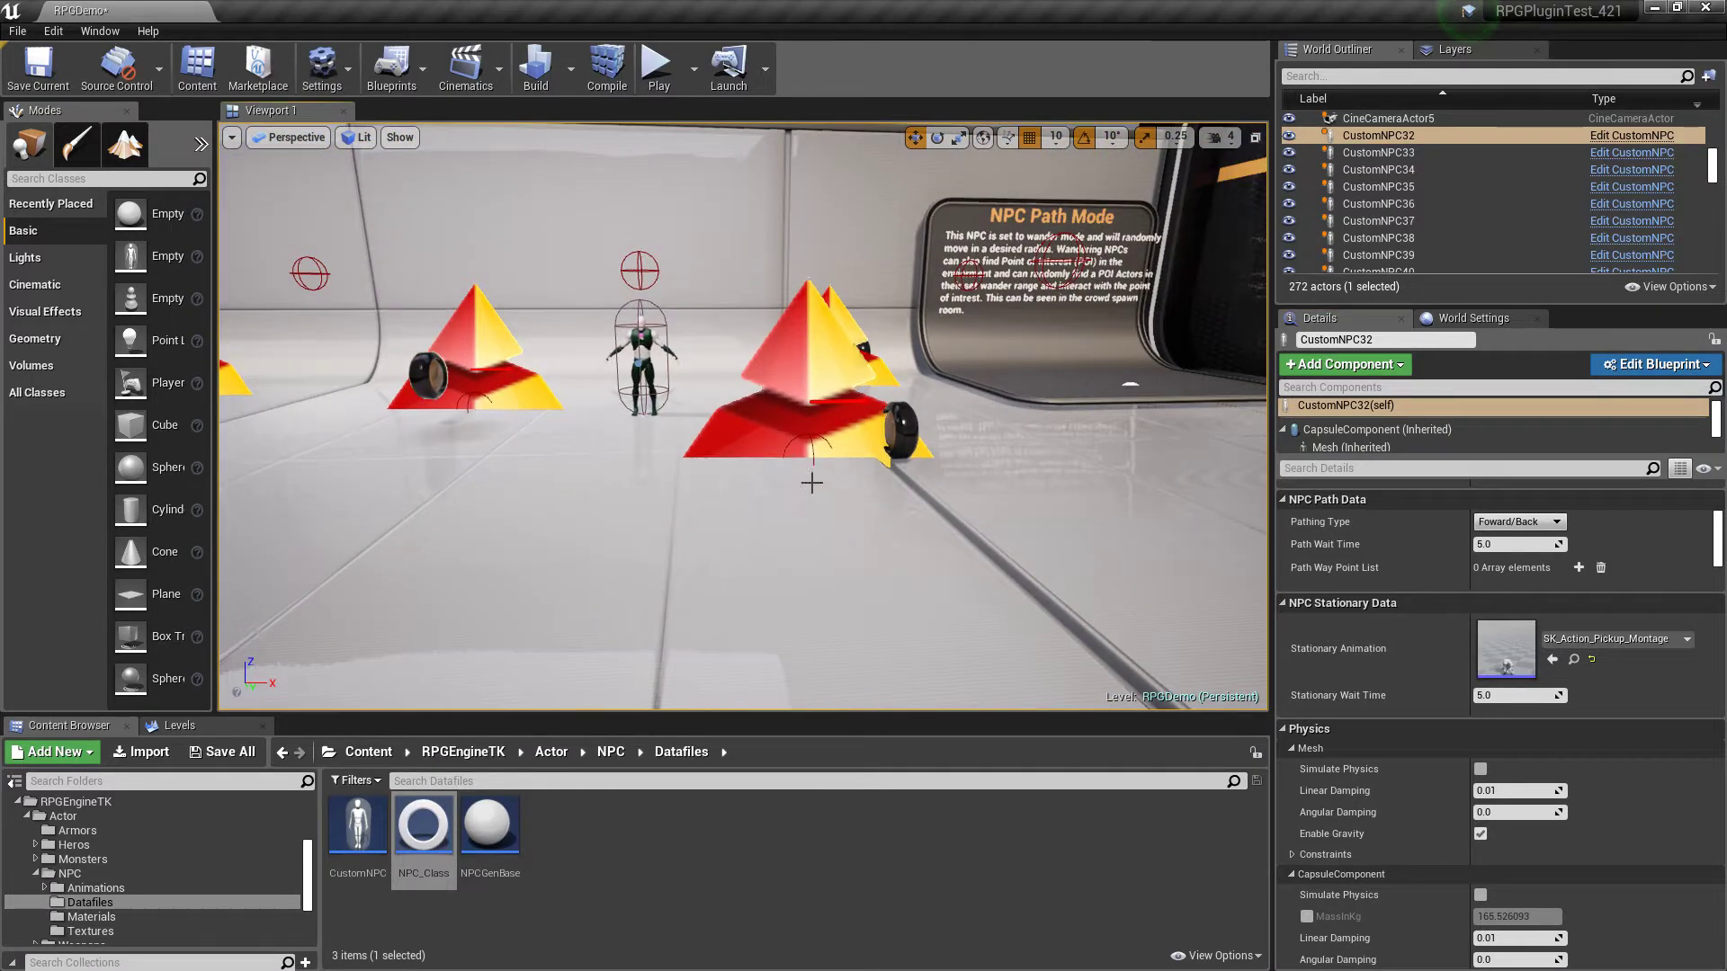
pyautogui.click(668, 363)
pyautogui.moveTo(1037, 509); pyautogui.dragTo(809, 593, button='right')
pyautogui.moveTo(1046, 549); pyautogui.dragTo(1142, 414, button='right')
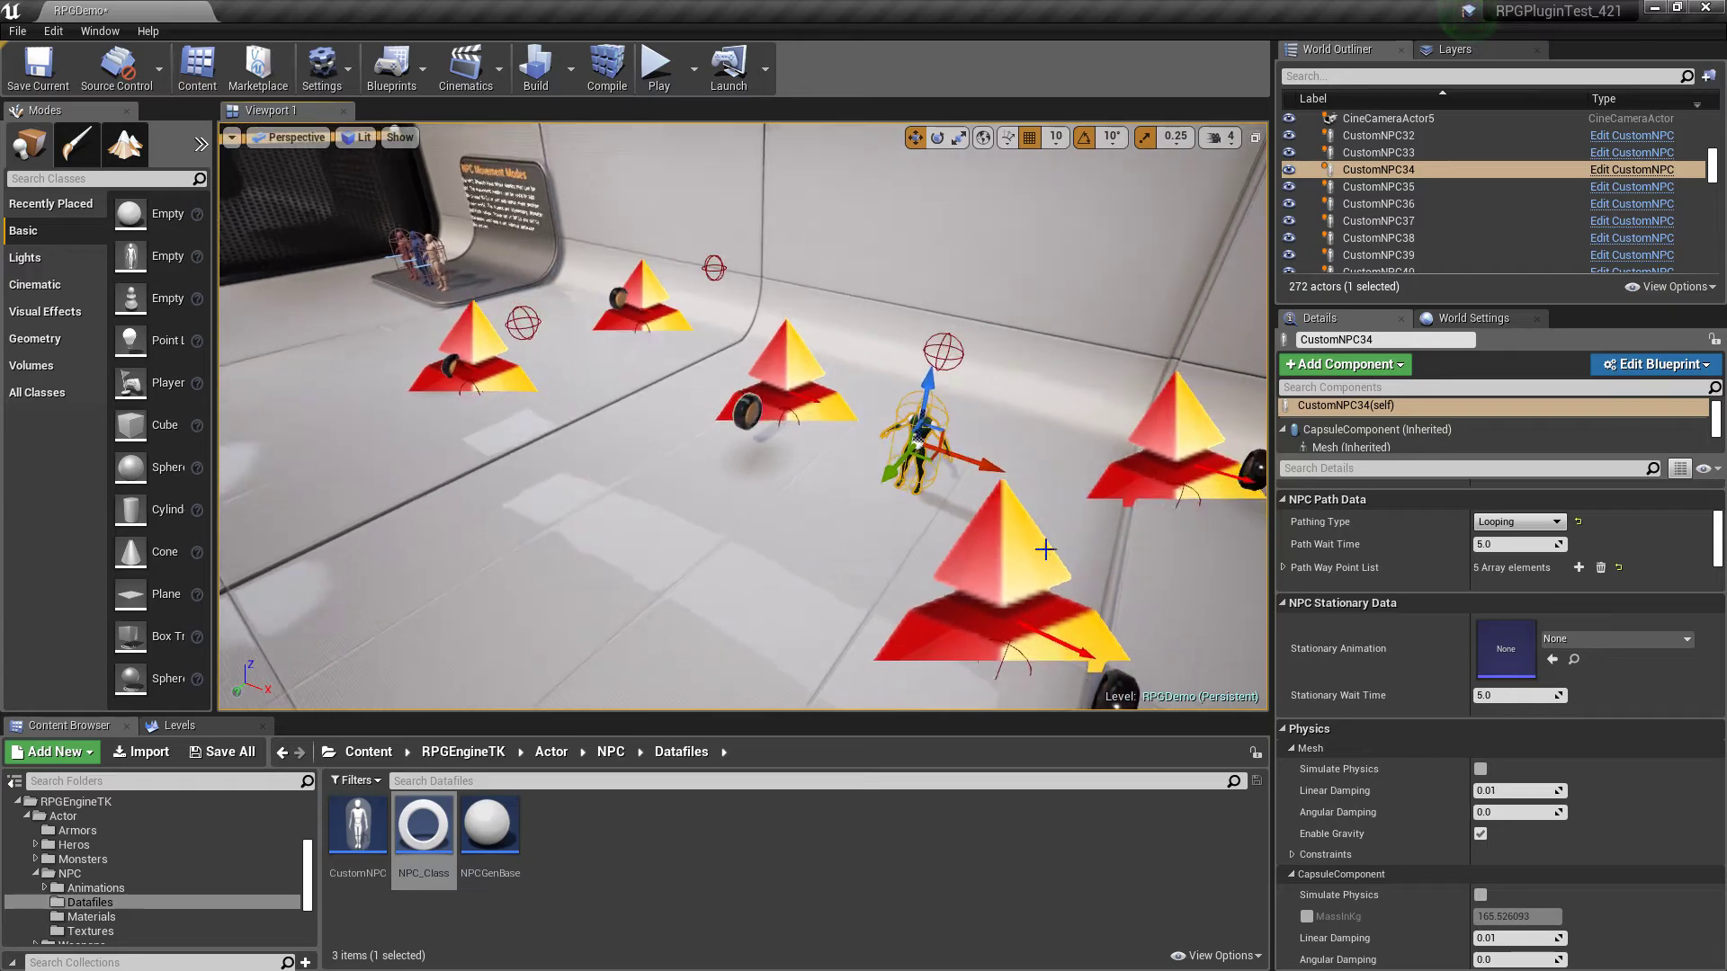
pyautogui.scroll(4, 1404, 724)
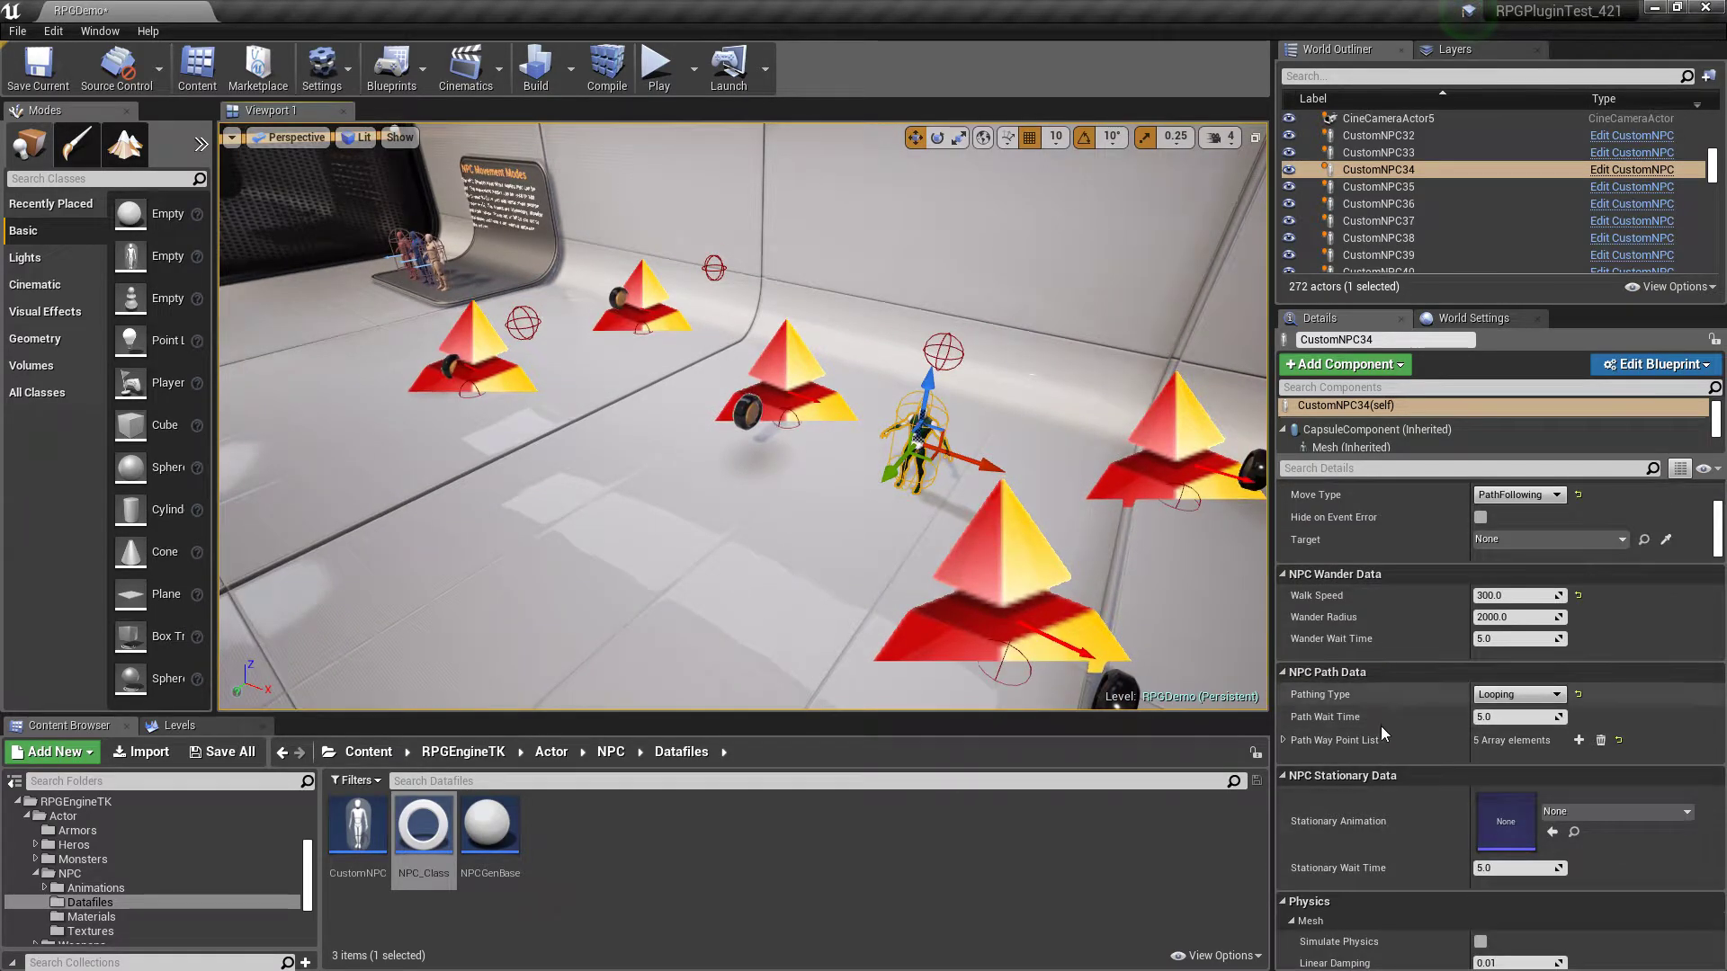
pyautogui.scroll(6, 1408, 666)
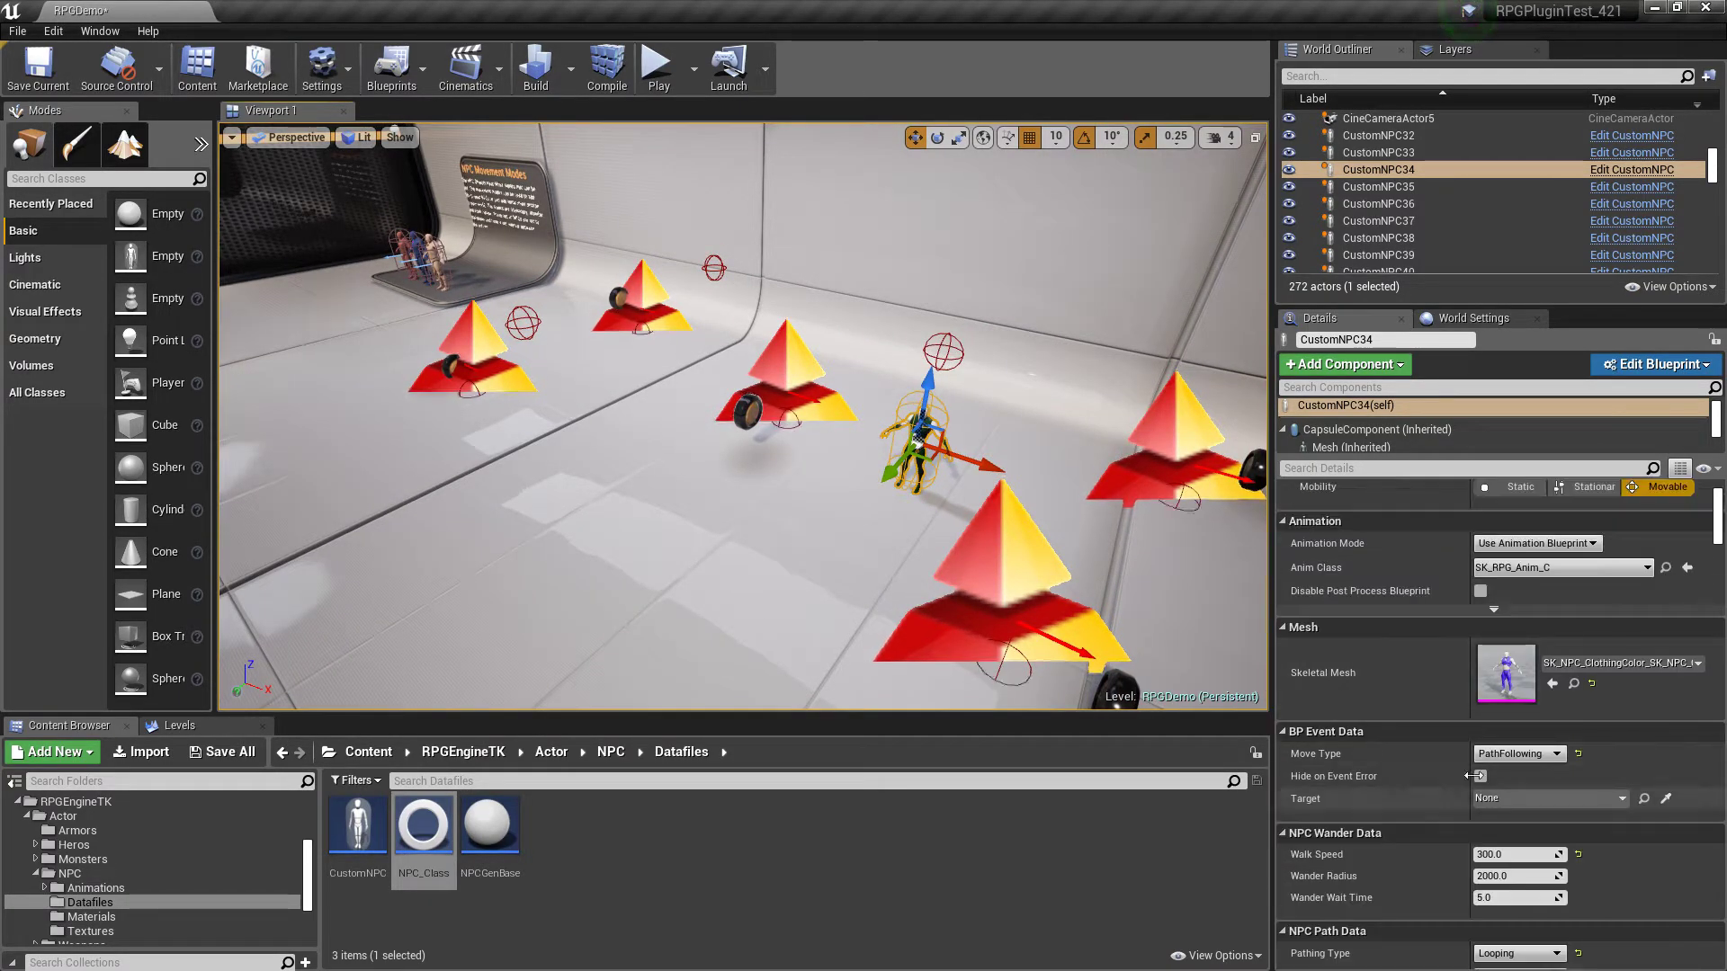
pyautogui.scroll(-4, 1389, 763)
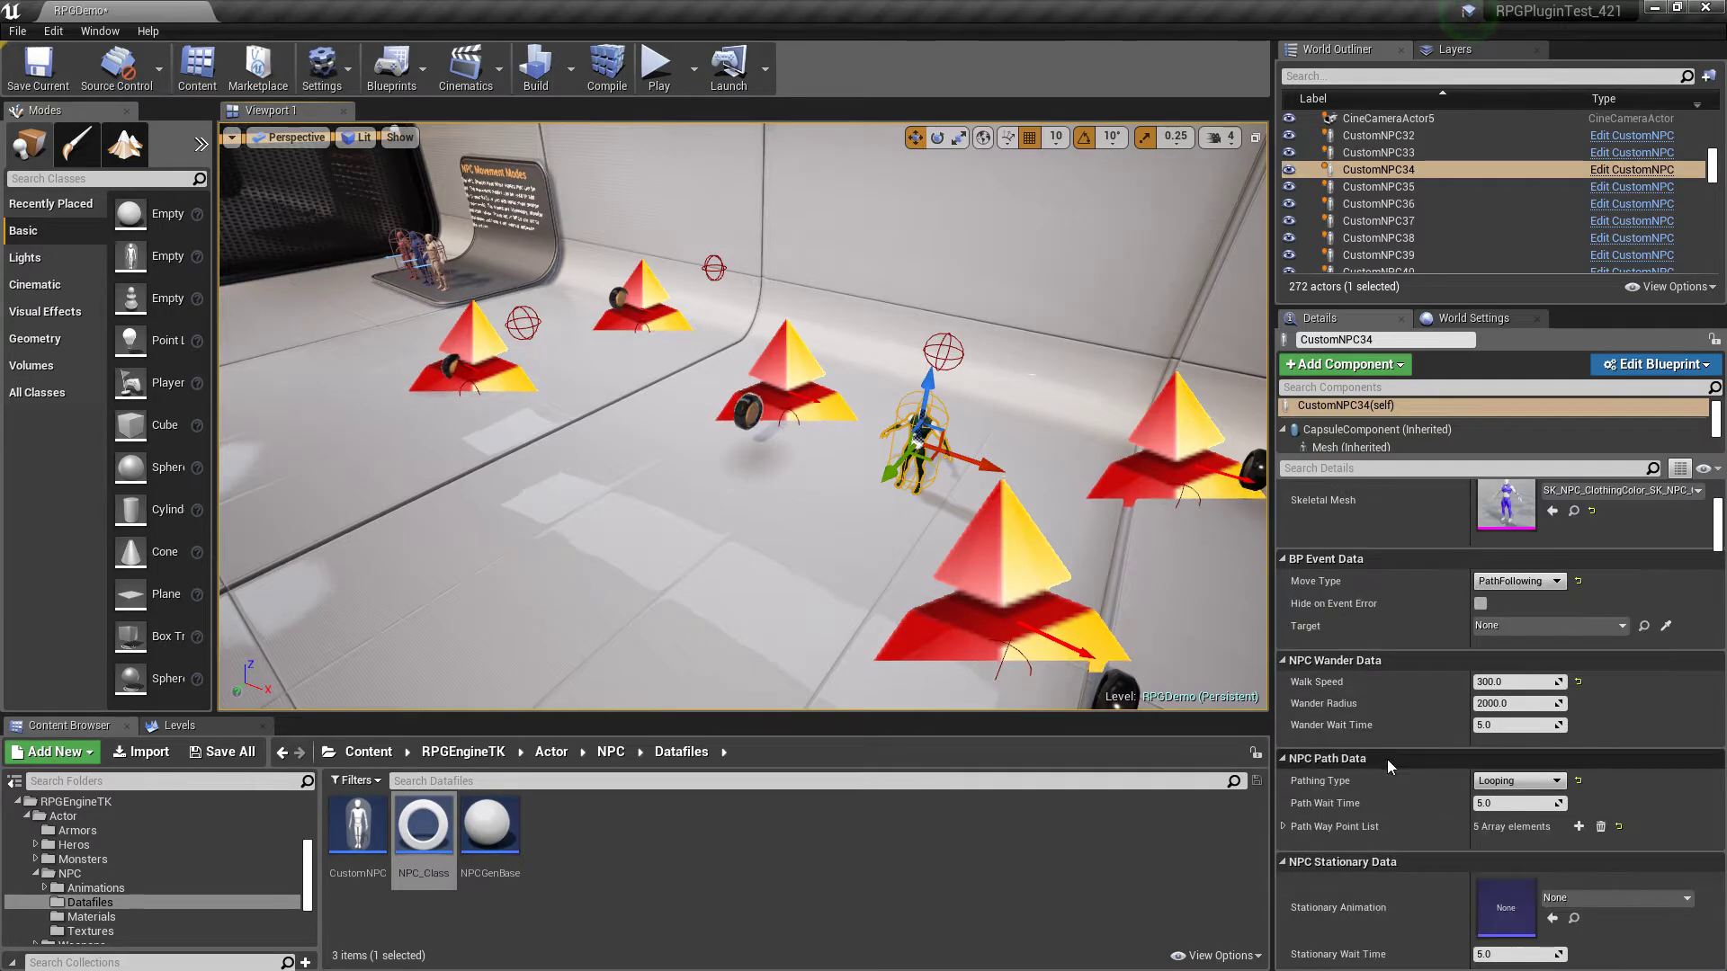
pyautogui.scroll(-3, 1387, 759)
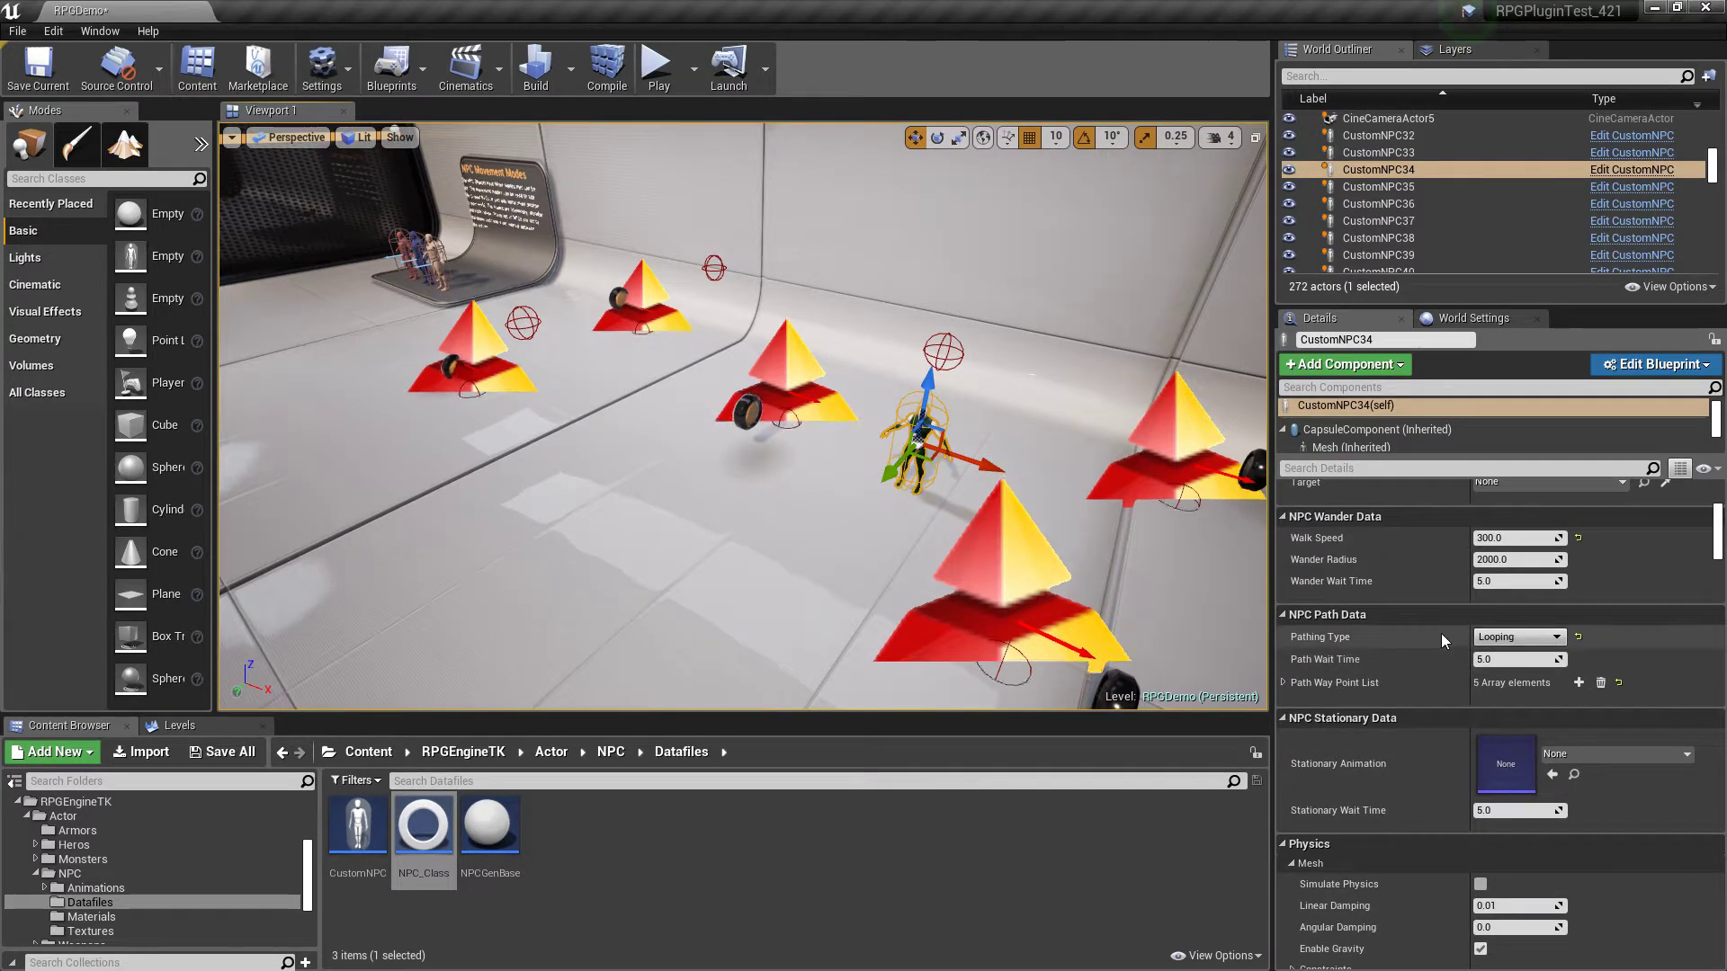
# - Look through CustomNPC34's Pathing Type options without changing them, check Path Wait Time, and expand the Path Way Point List
pyautogui.click(1547, 637)
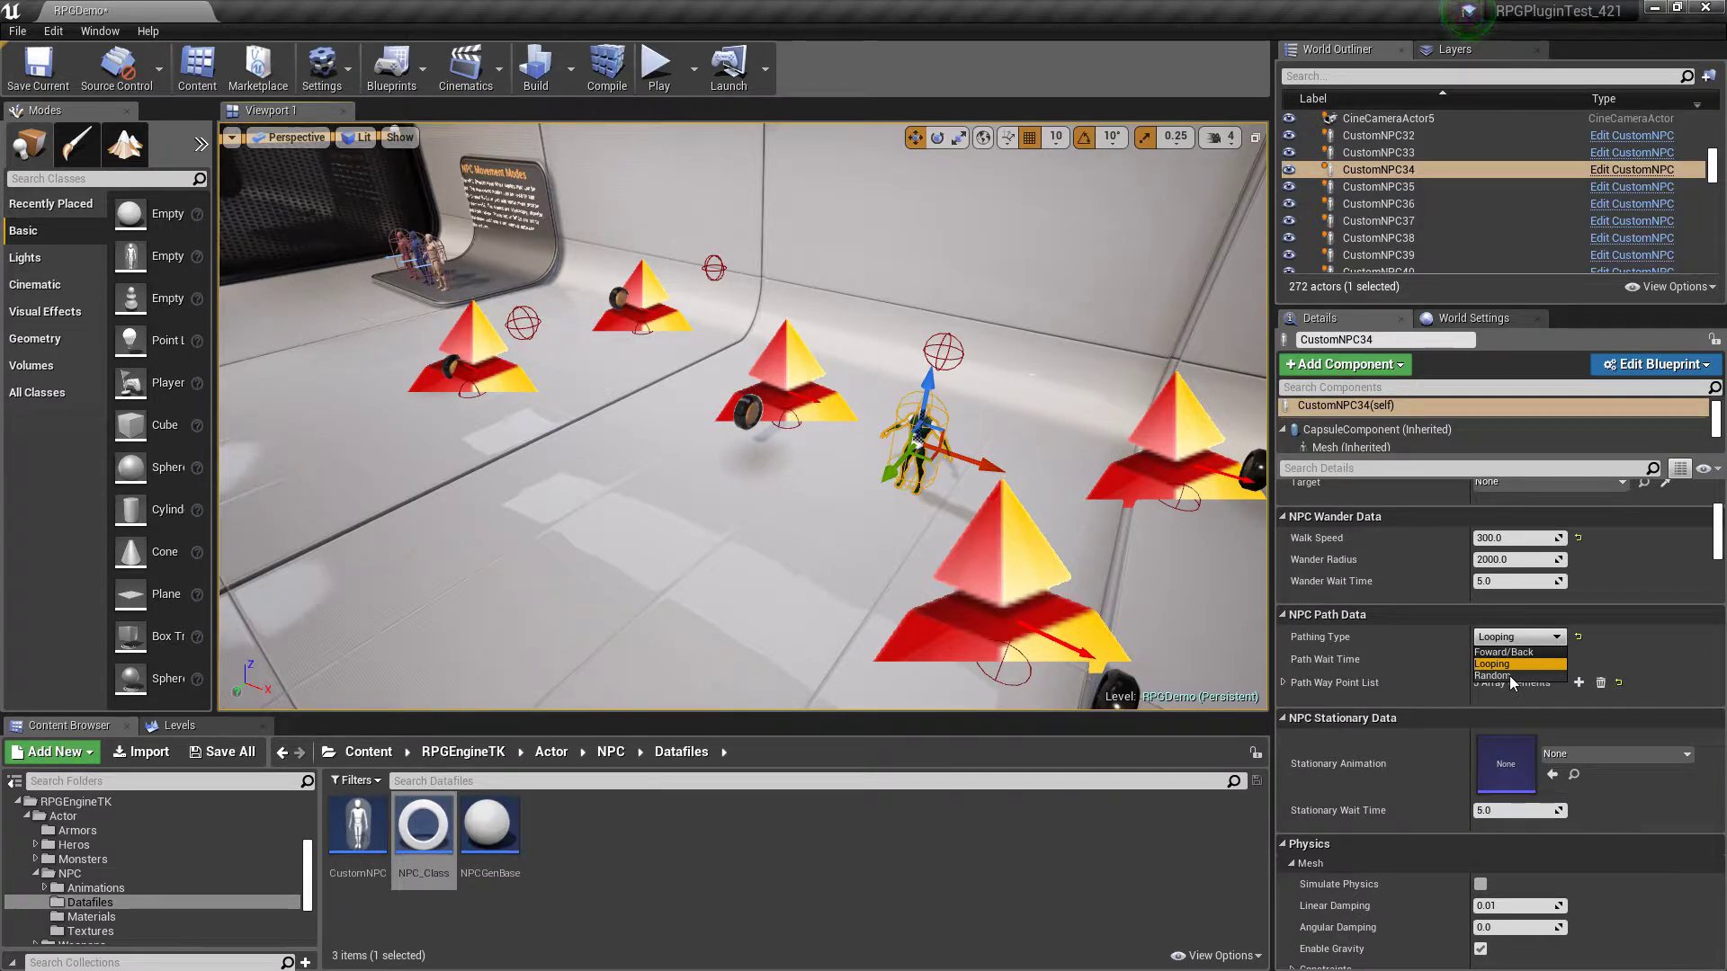
pyautogui.click(1432, 664)
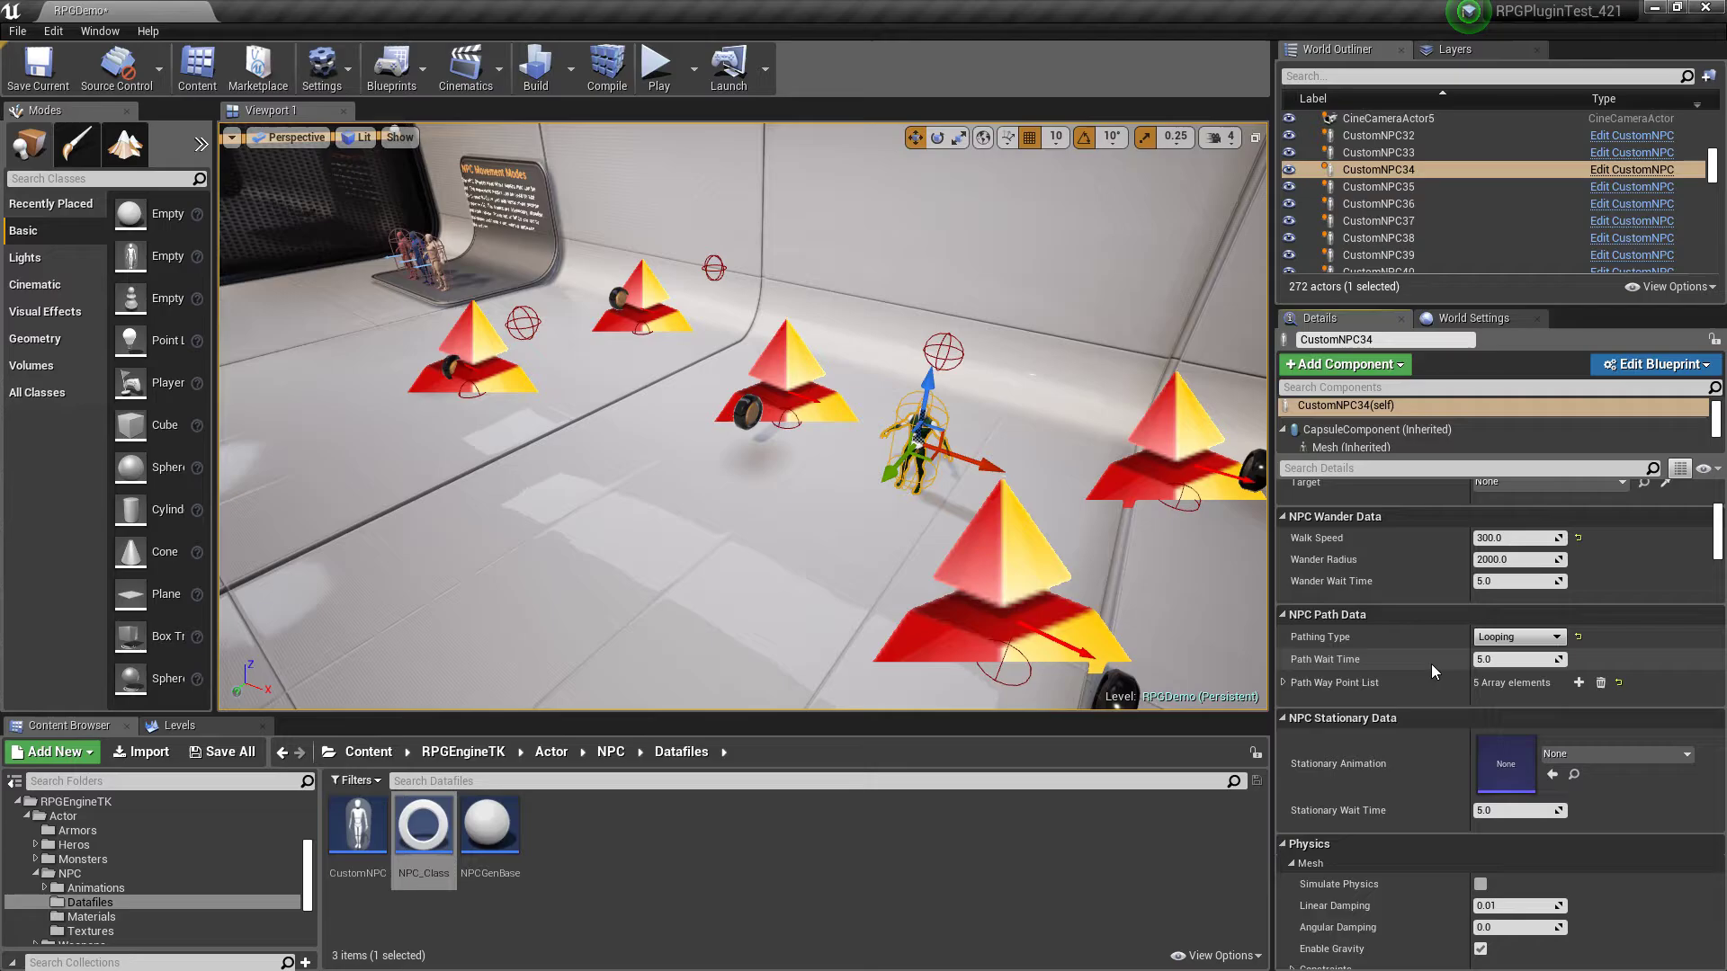
pyautogui.click(1501, 660)
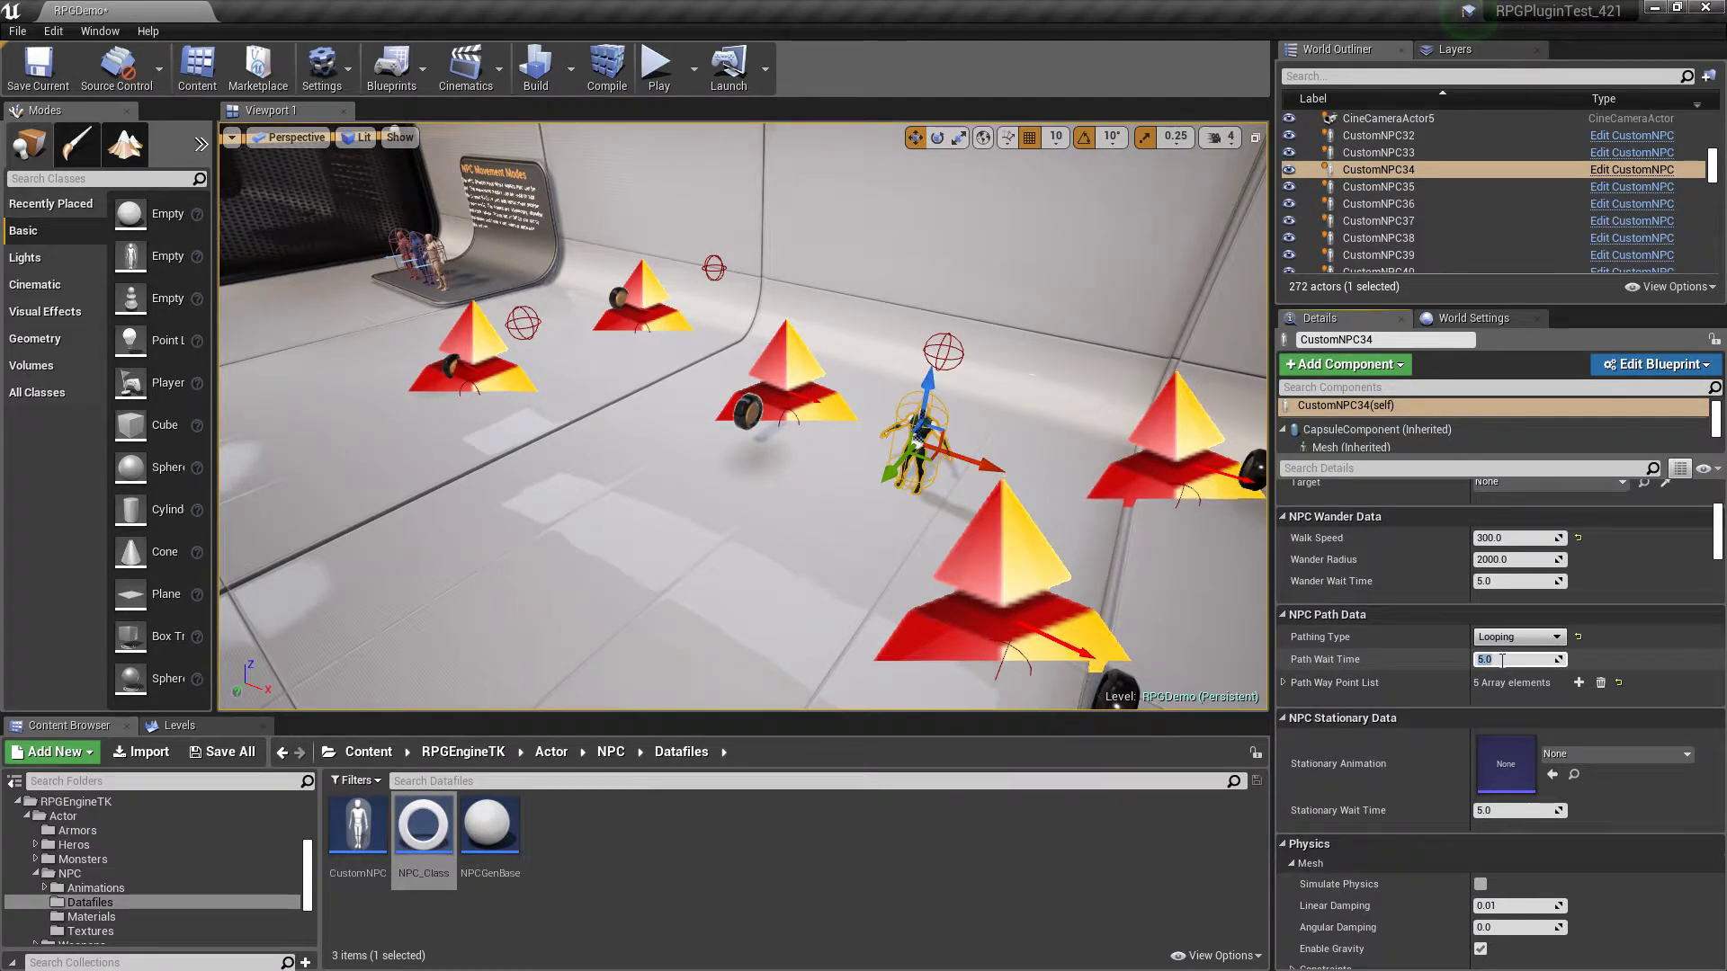
pyautogui.click(1284, 682)
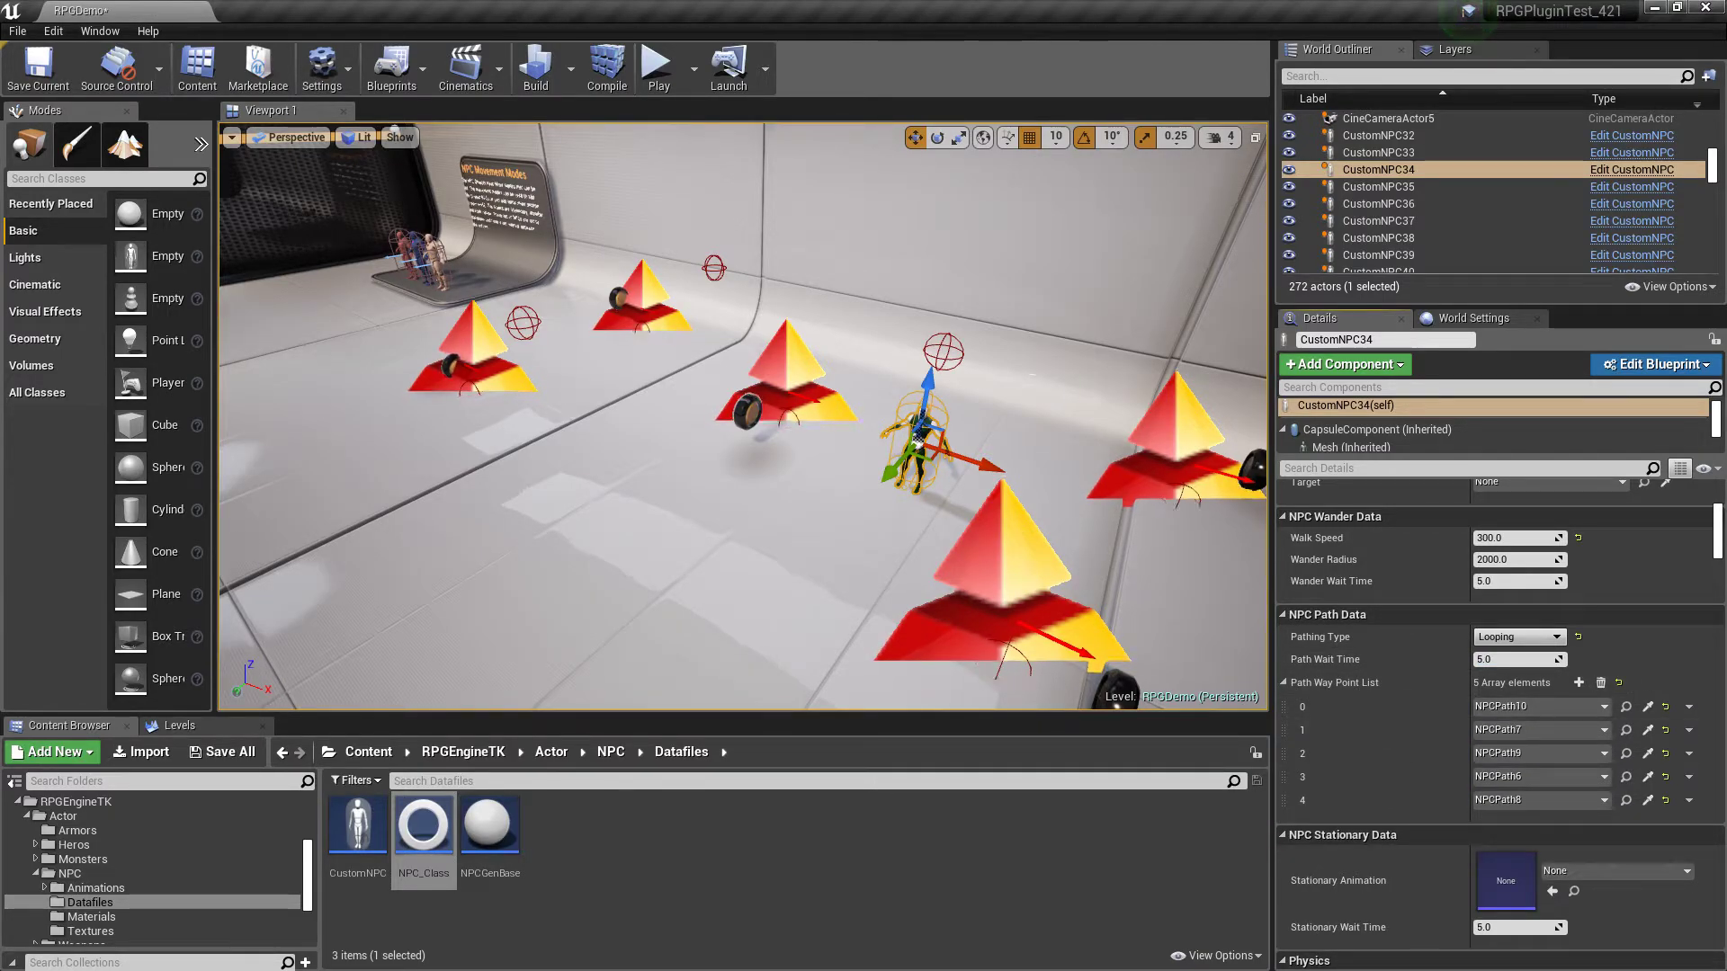
# - Select the nearest path waypoint, NPCPath9, to view its details, and select NPCPath10 to locate it in the level
pyautogui.click(1024, 576)
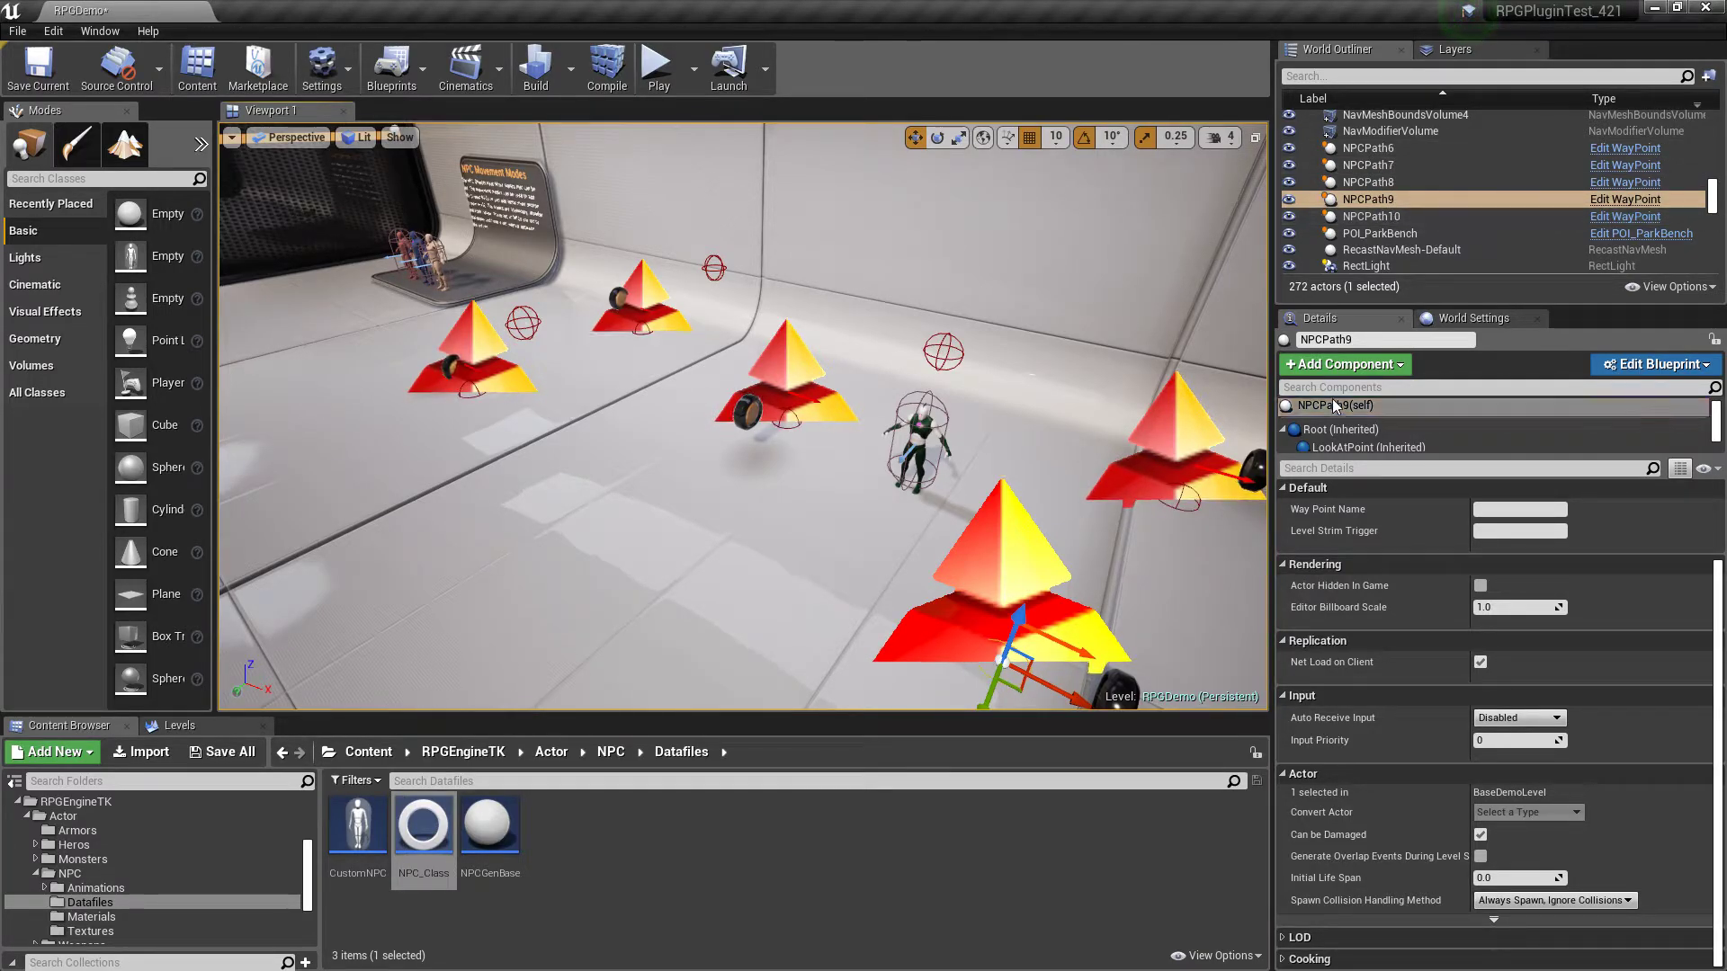
pyautogui.scroll(3, 1367, 627)
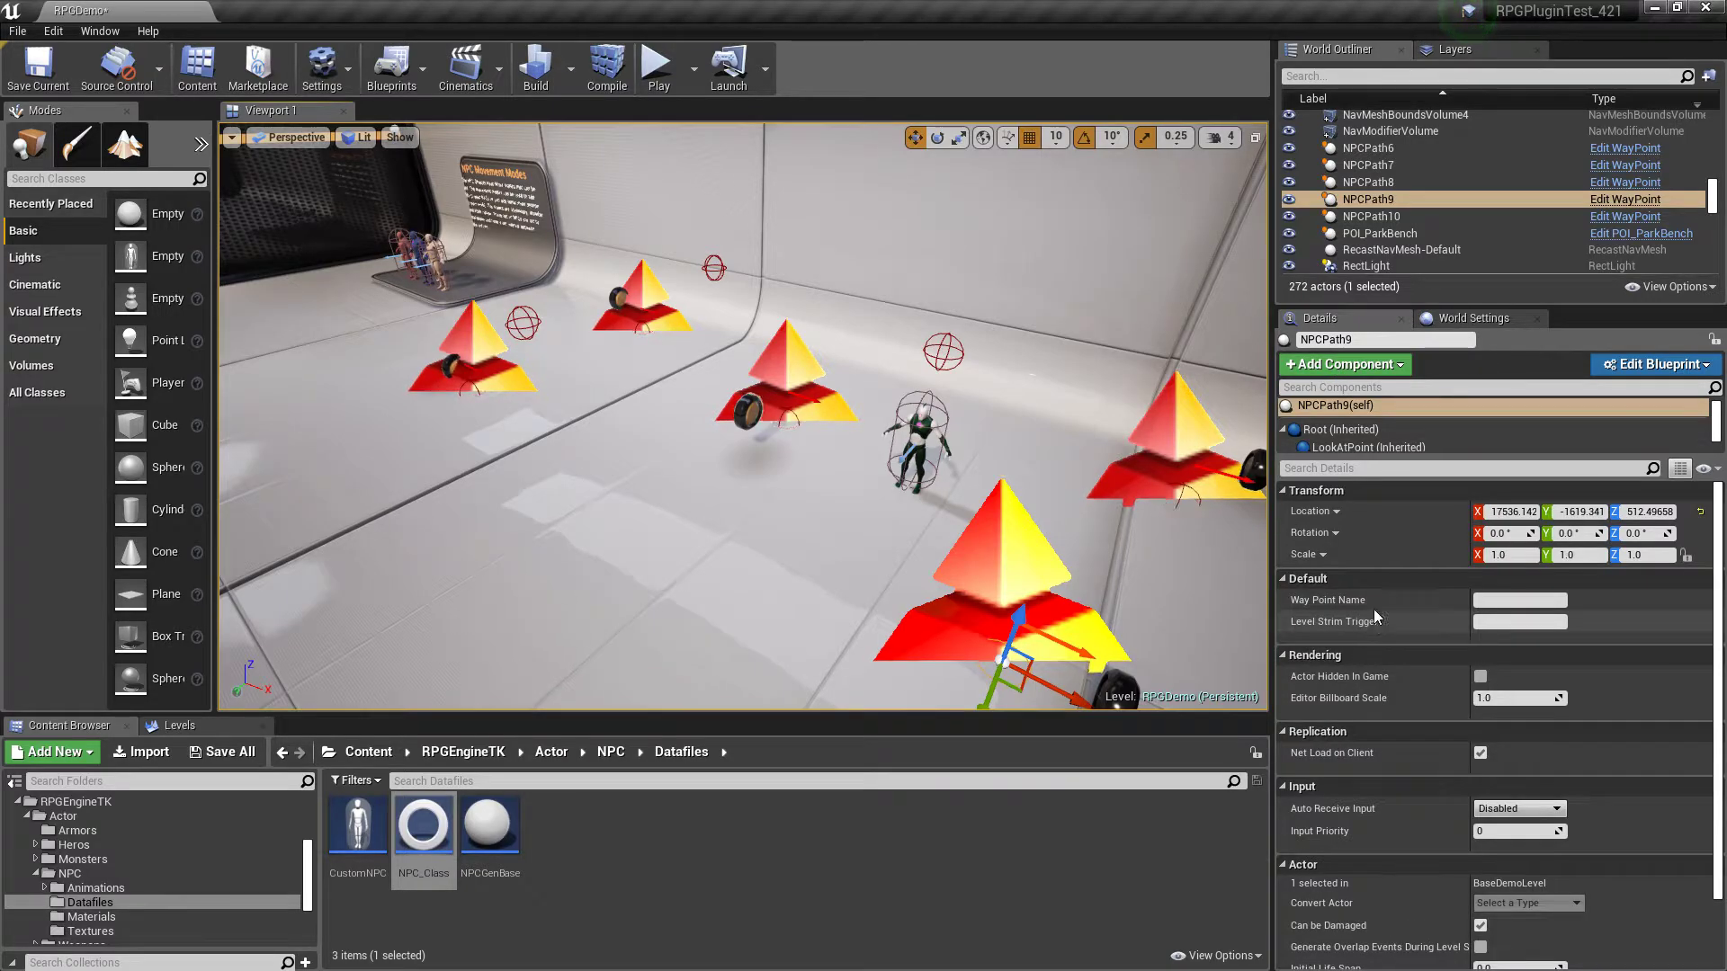
pyautogui.click(1374, 218)
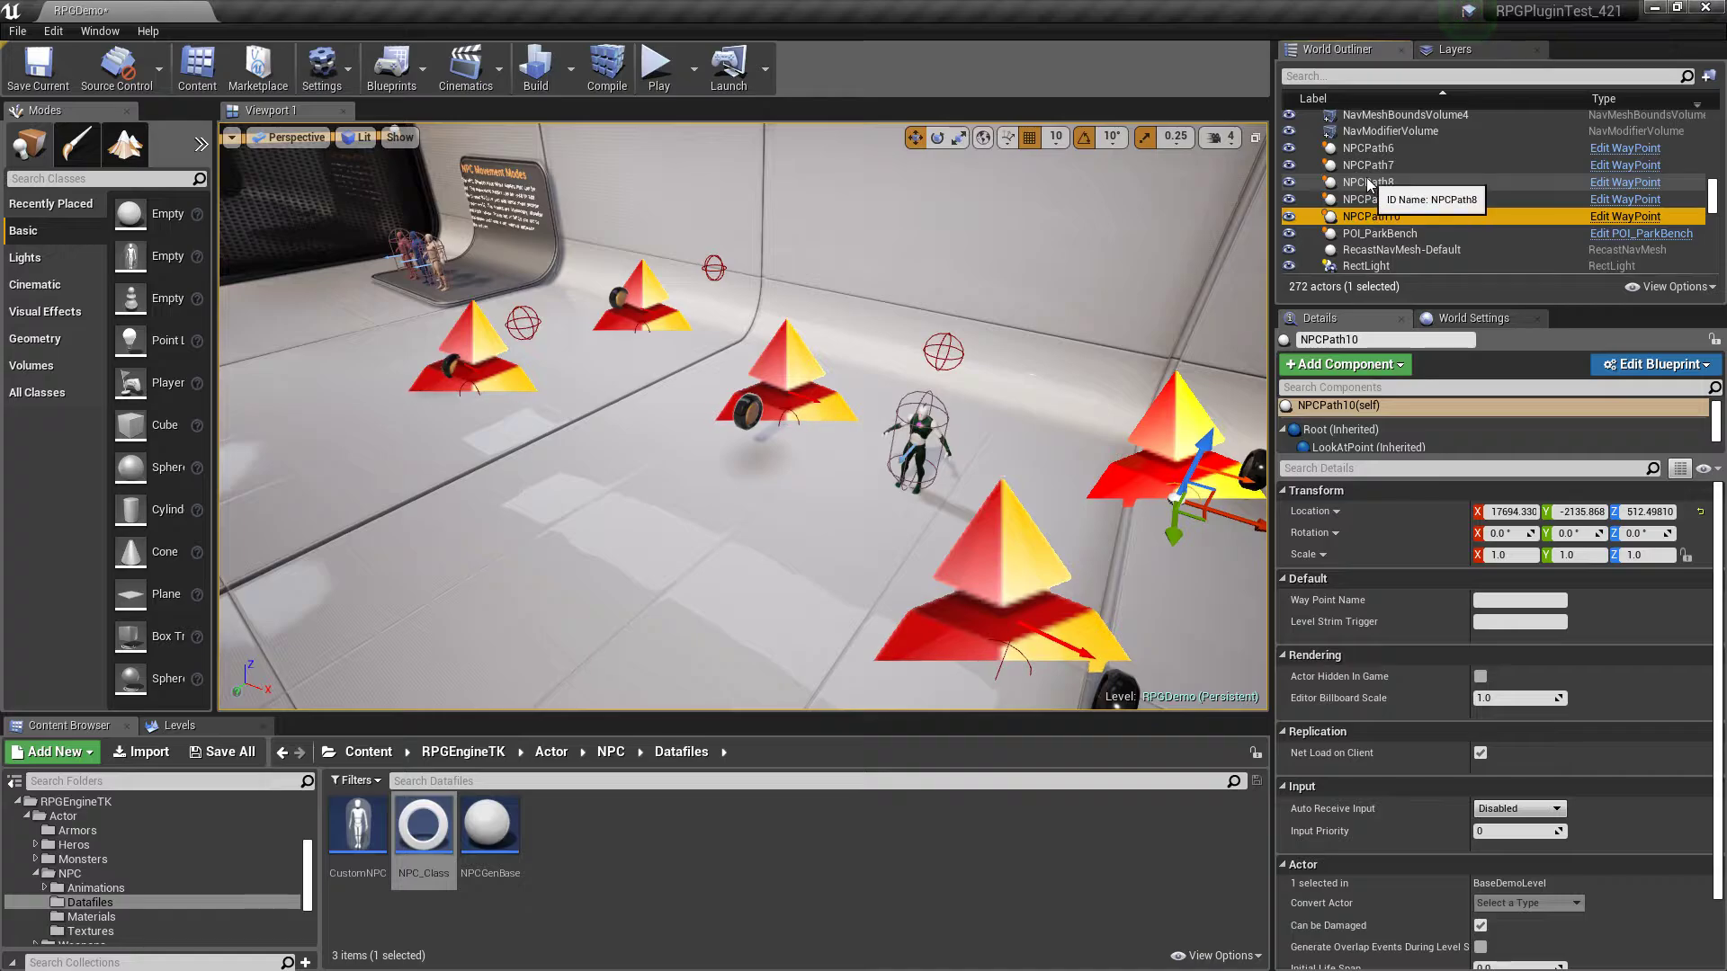
# - Select the waypoints NPCPath8, NPCPath7 and NPCPath6 one after another to locate each in the level
pyautogui.click(1371, 180)
pyautogui.click(1368, 165)
pyautogui.click(1368, 147)
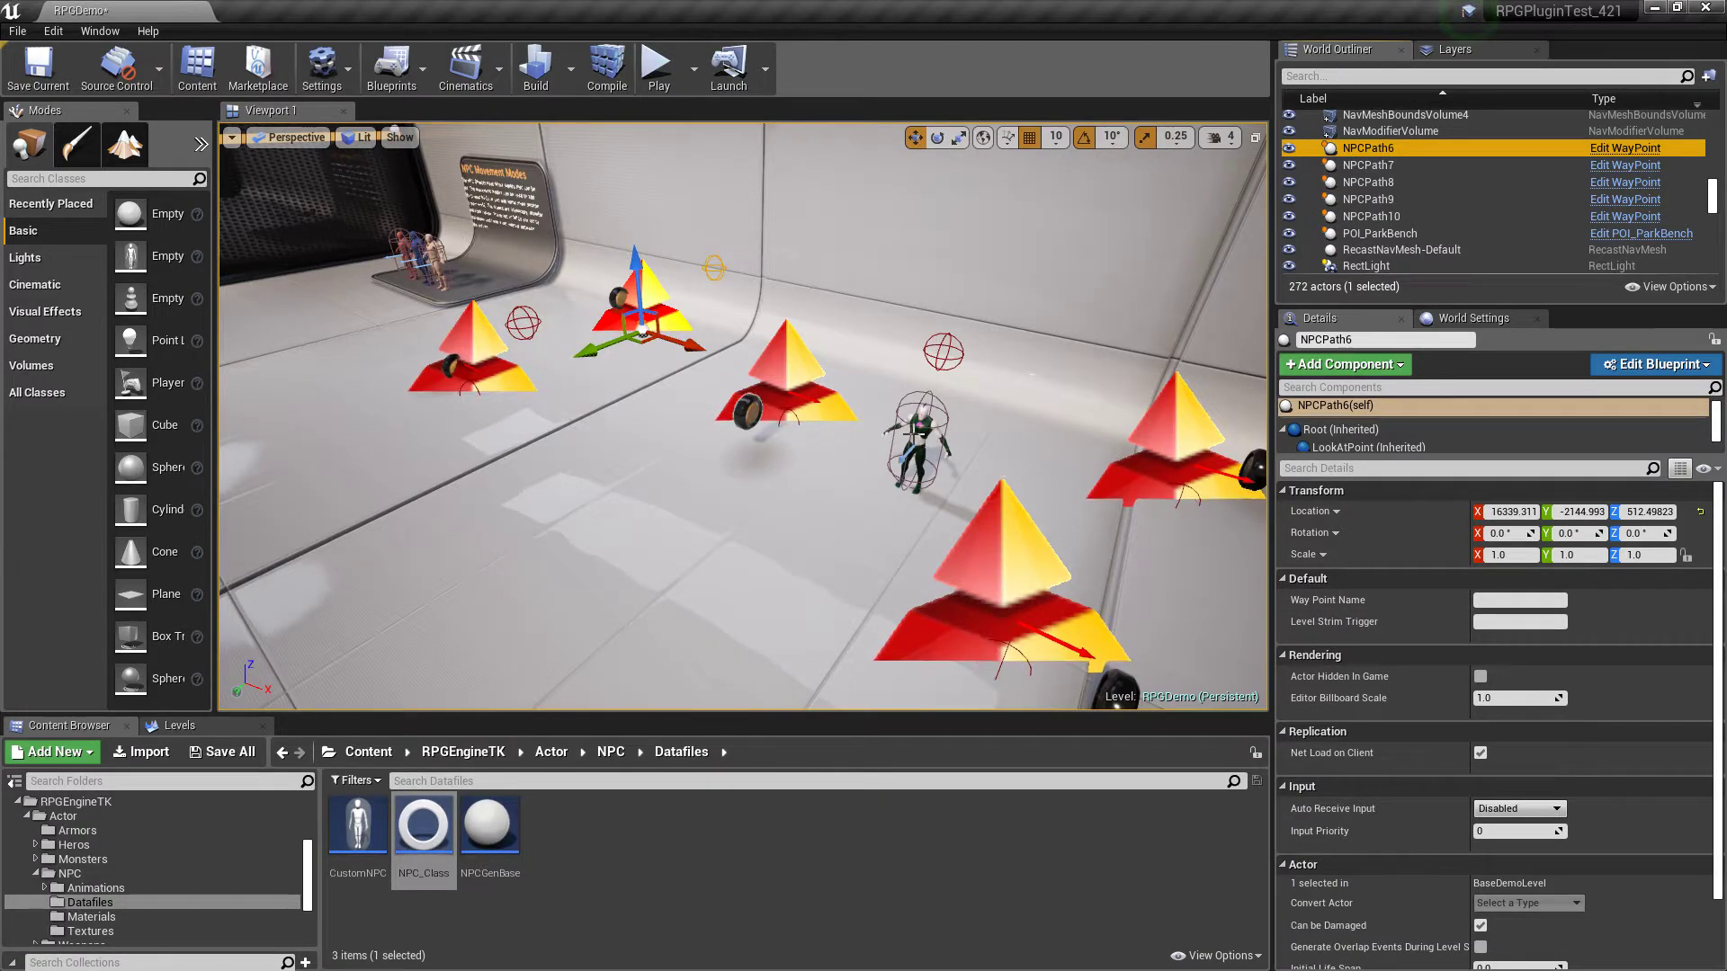
# - Reselect the NPC among the waypoints, review its Pathing Type and Path Way Point List order, and collapse the list
pyautogui.click(912, 438)
pyautogui.scroll(-10, 1362, 769)
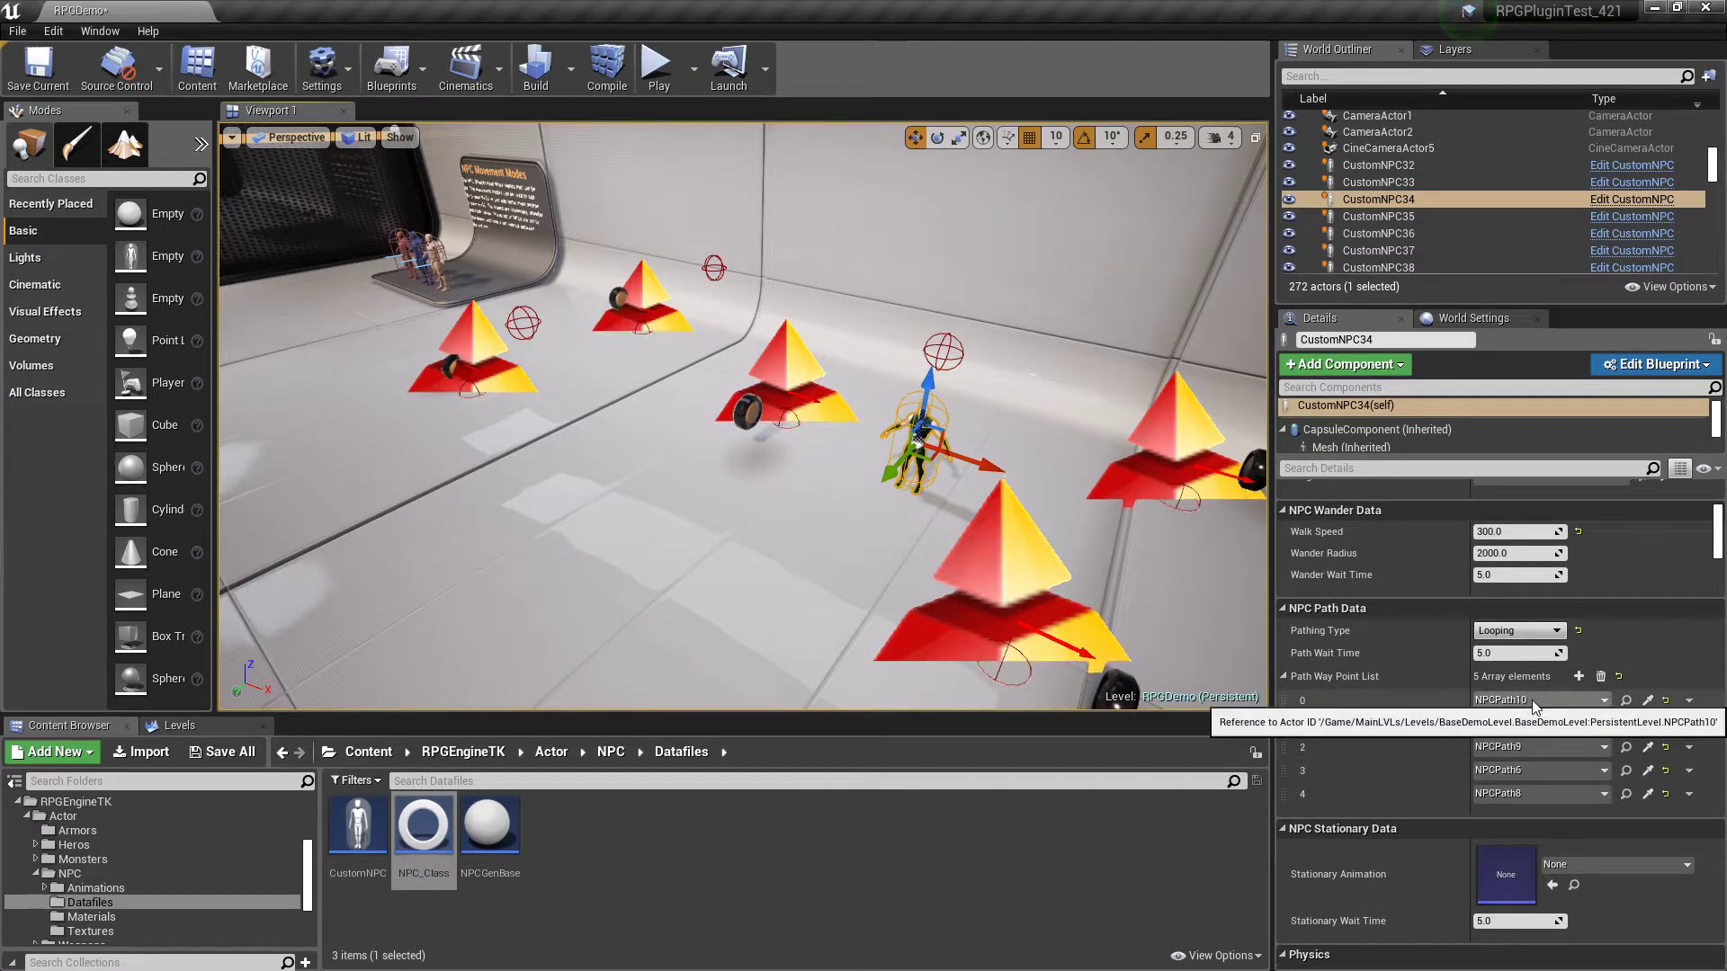
pyautogui.click(1649, 705)
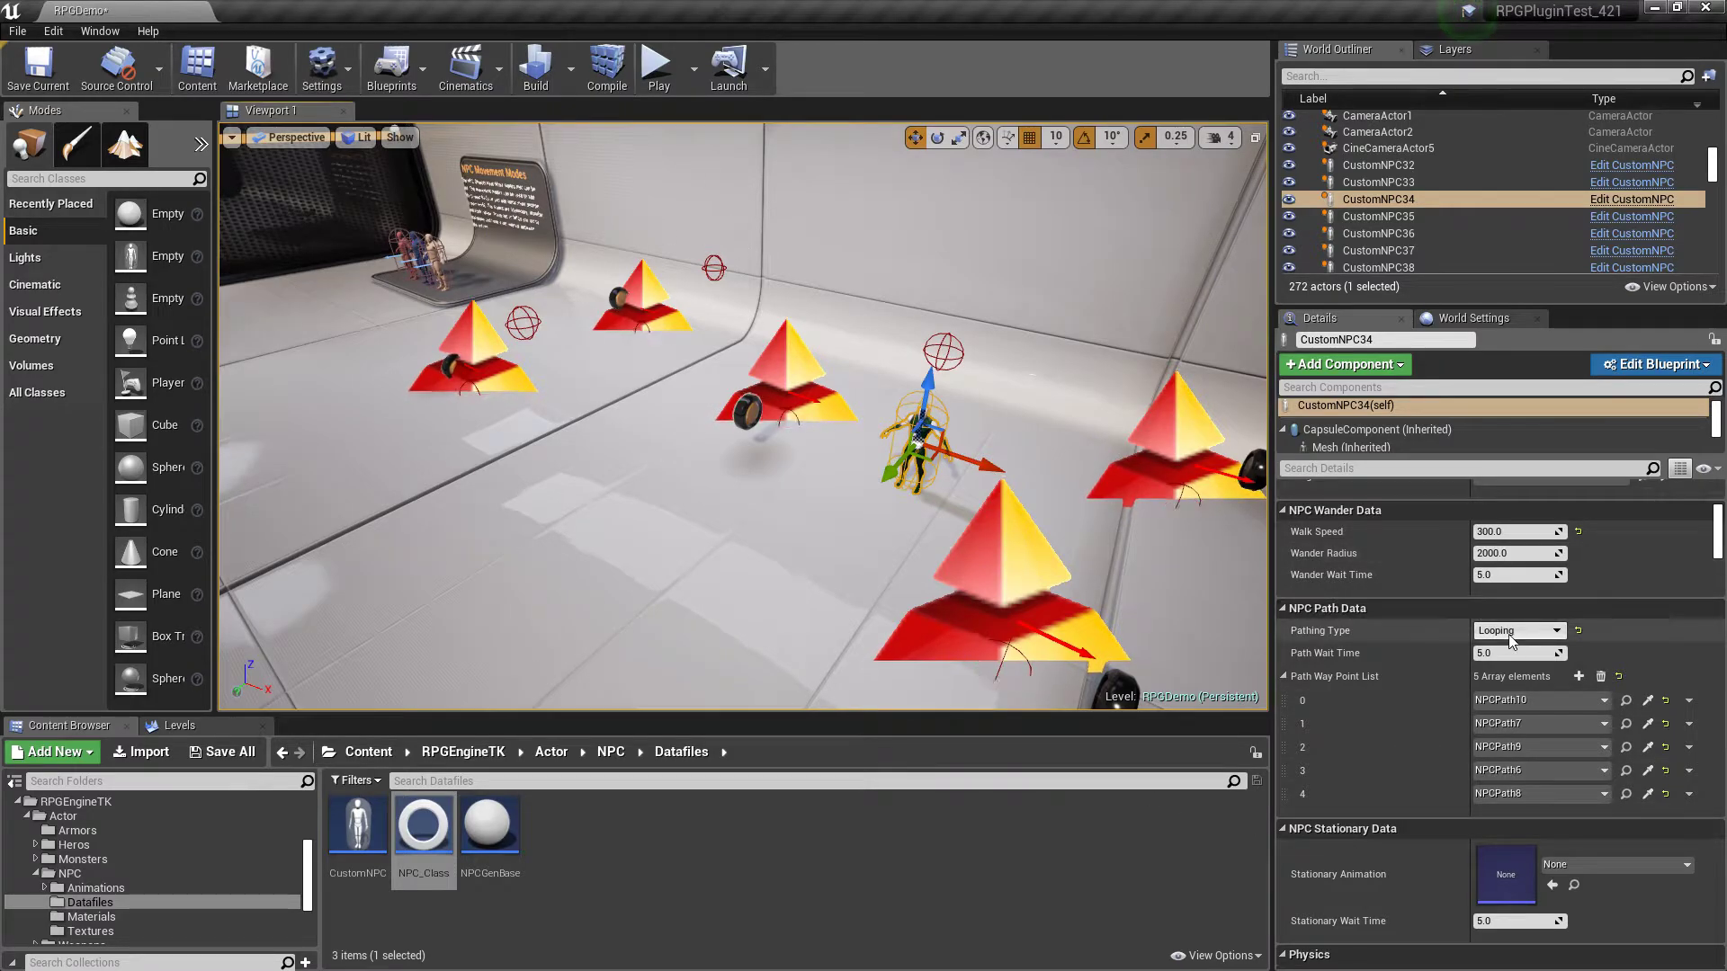
pyautogui.click(1649, 705)
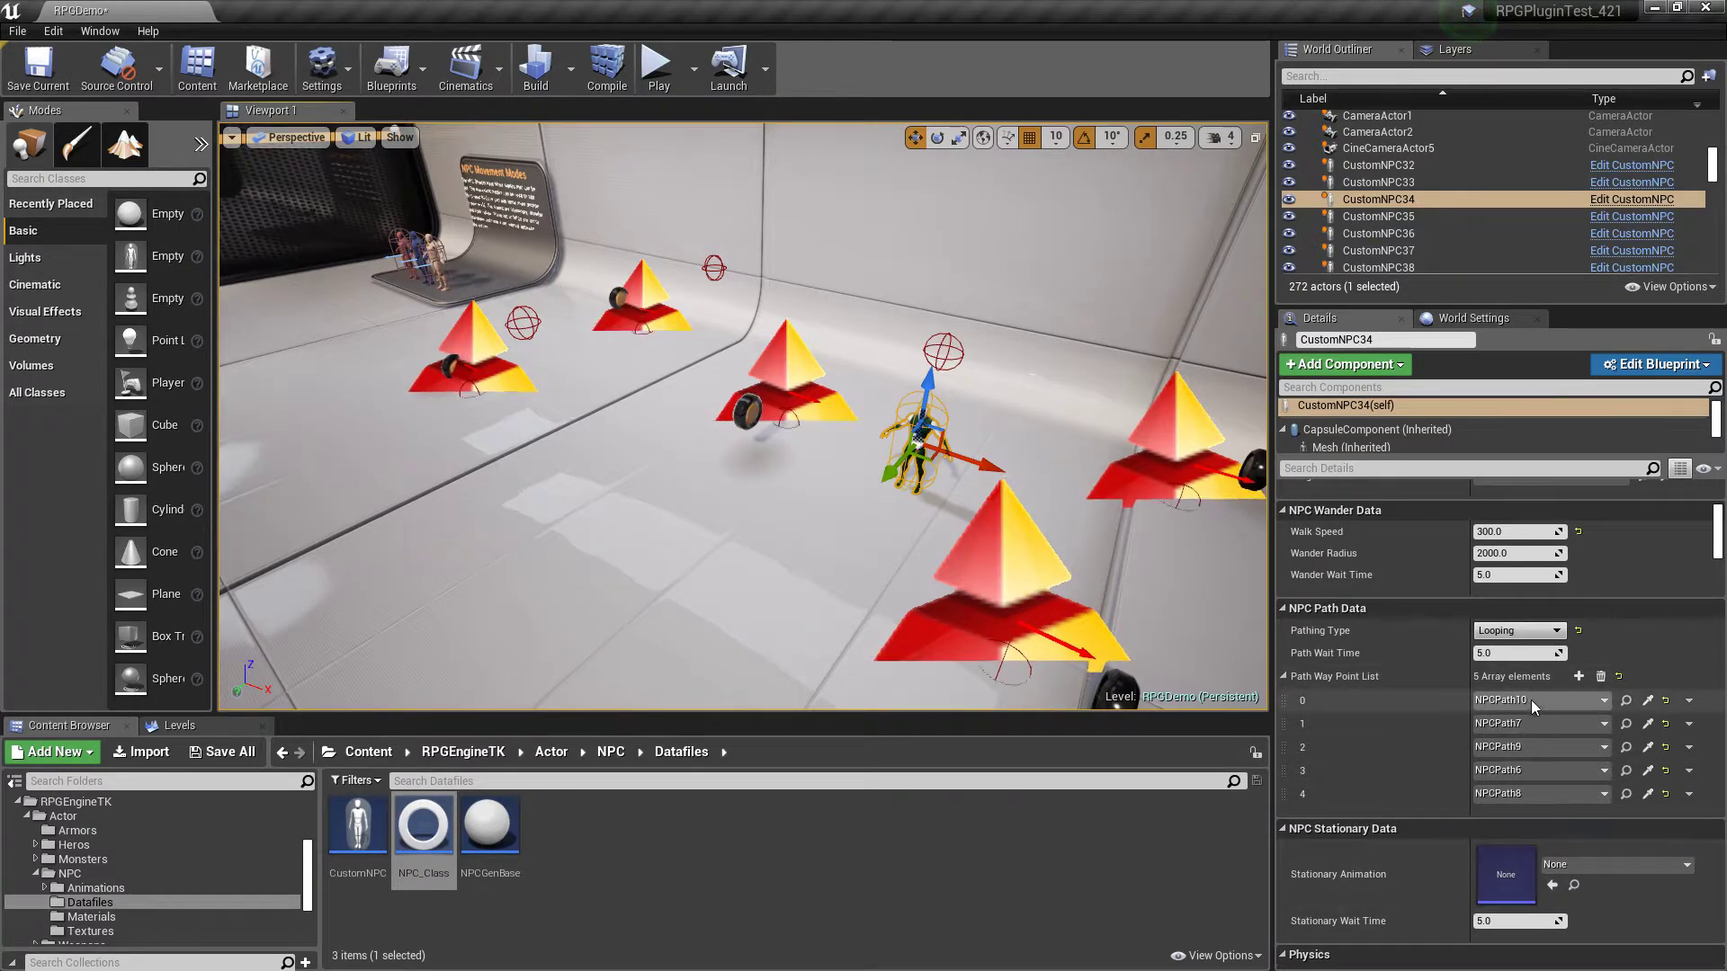
pyautogui.click(1283, 679)
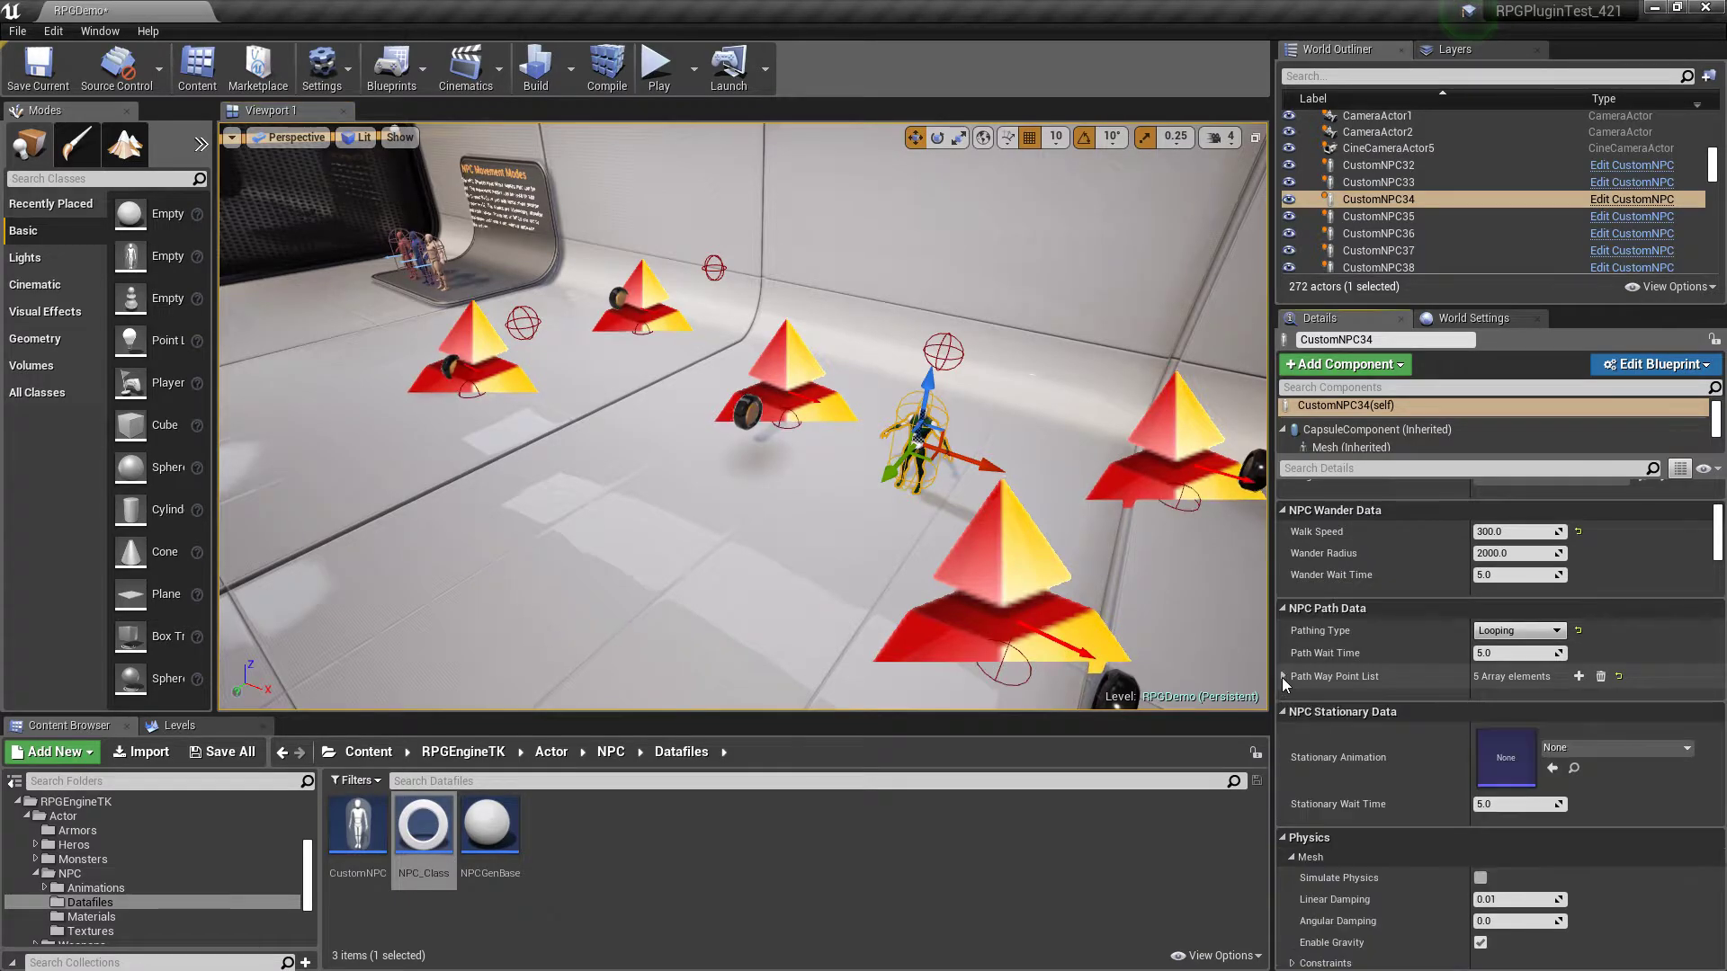
pyautogui.scroll(3, 1367, 756)
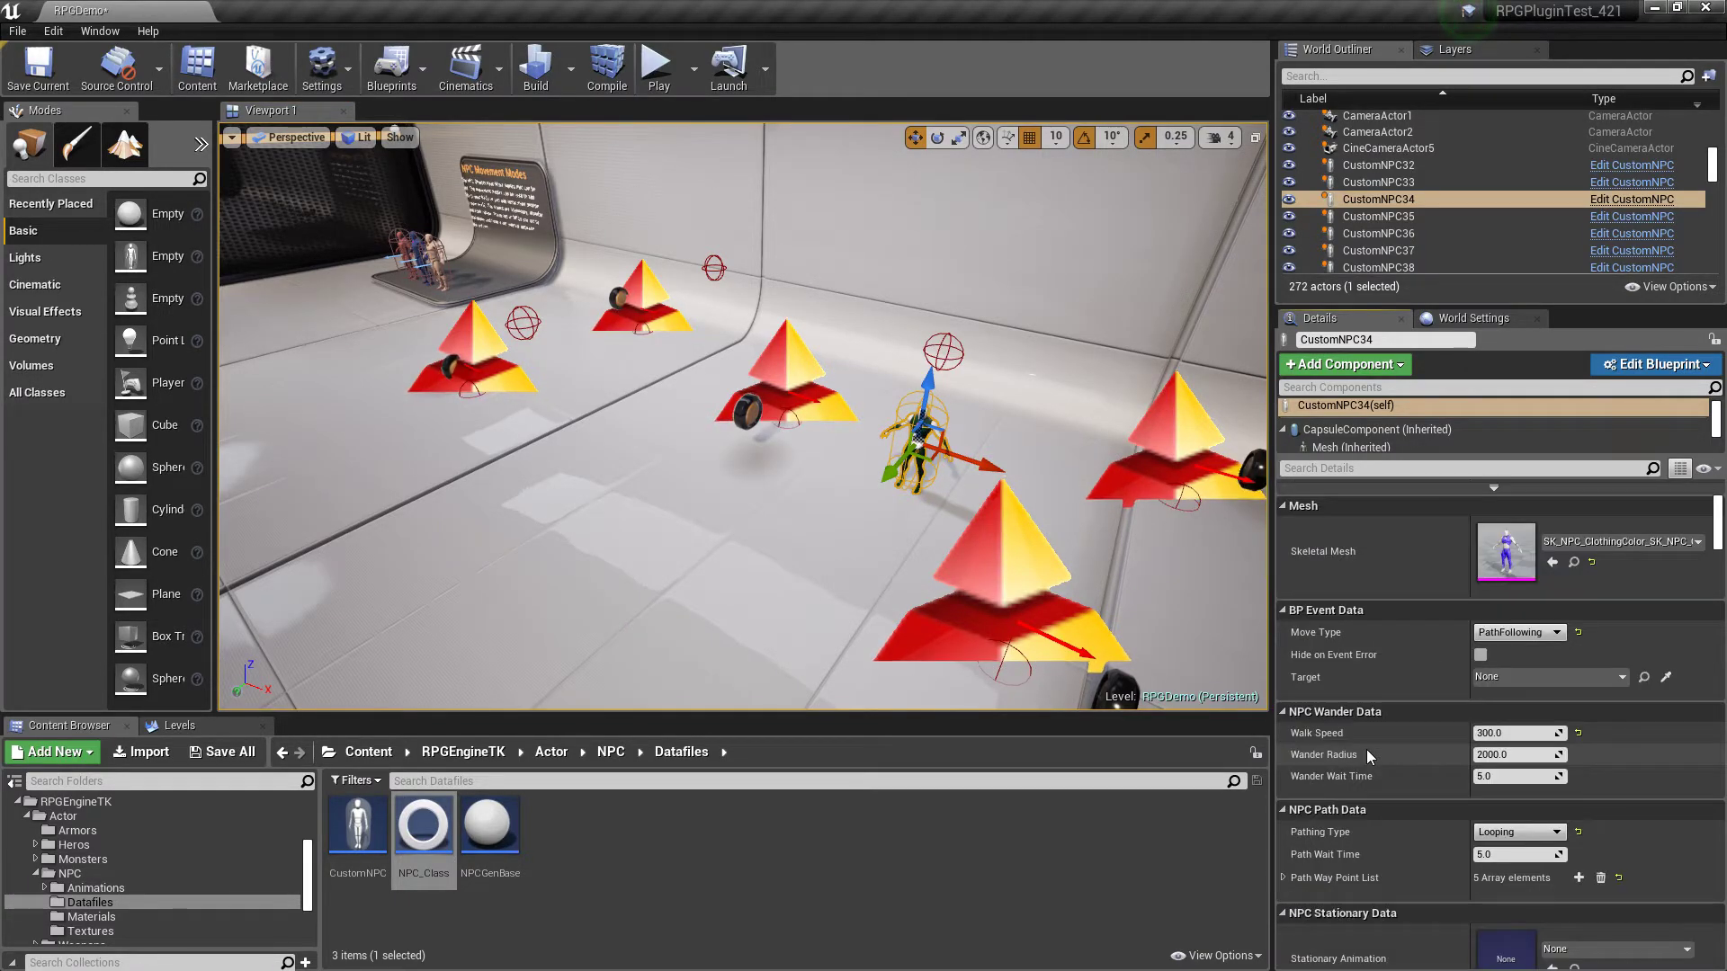
pyautogui.scroll(3, 1368, 748)
# - Select the front NPC of the Wander Mode group and examine its Move Type, Walk Speed, Wander Radius and Wander Wait Time
pyautogui.moveTo(521, 281); pyautogui.dragTo(726, 438, button='right')
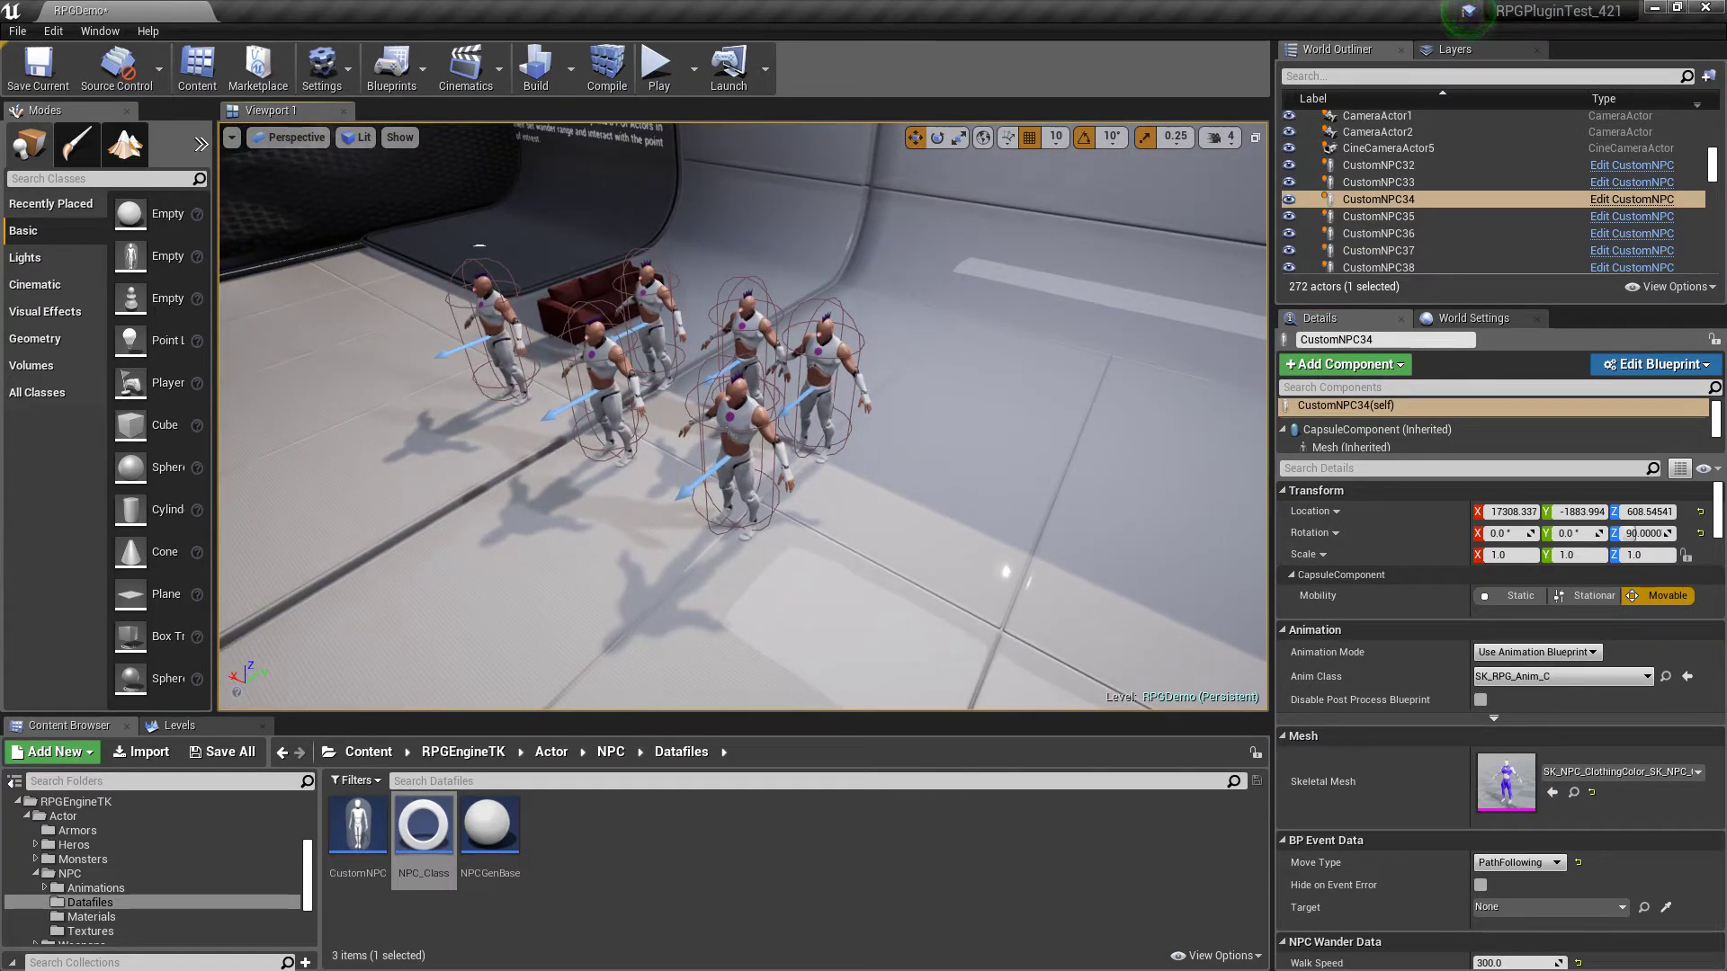
pyautogui.click(726, 438)
pyautogui.moveTo(1148, 539)
pyautogui.mouseDown(button='right')
pyautogui.moveTo(1074, 540)
pyautogui.moveTo(1123, 549)
pyautogui.mouseUp(button='right')
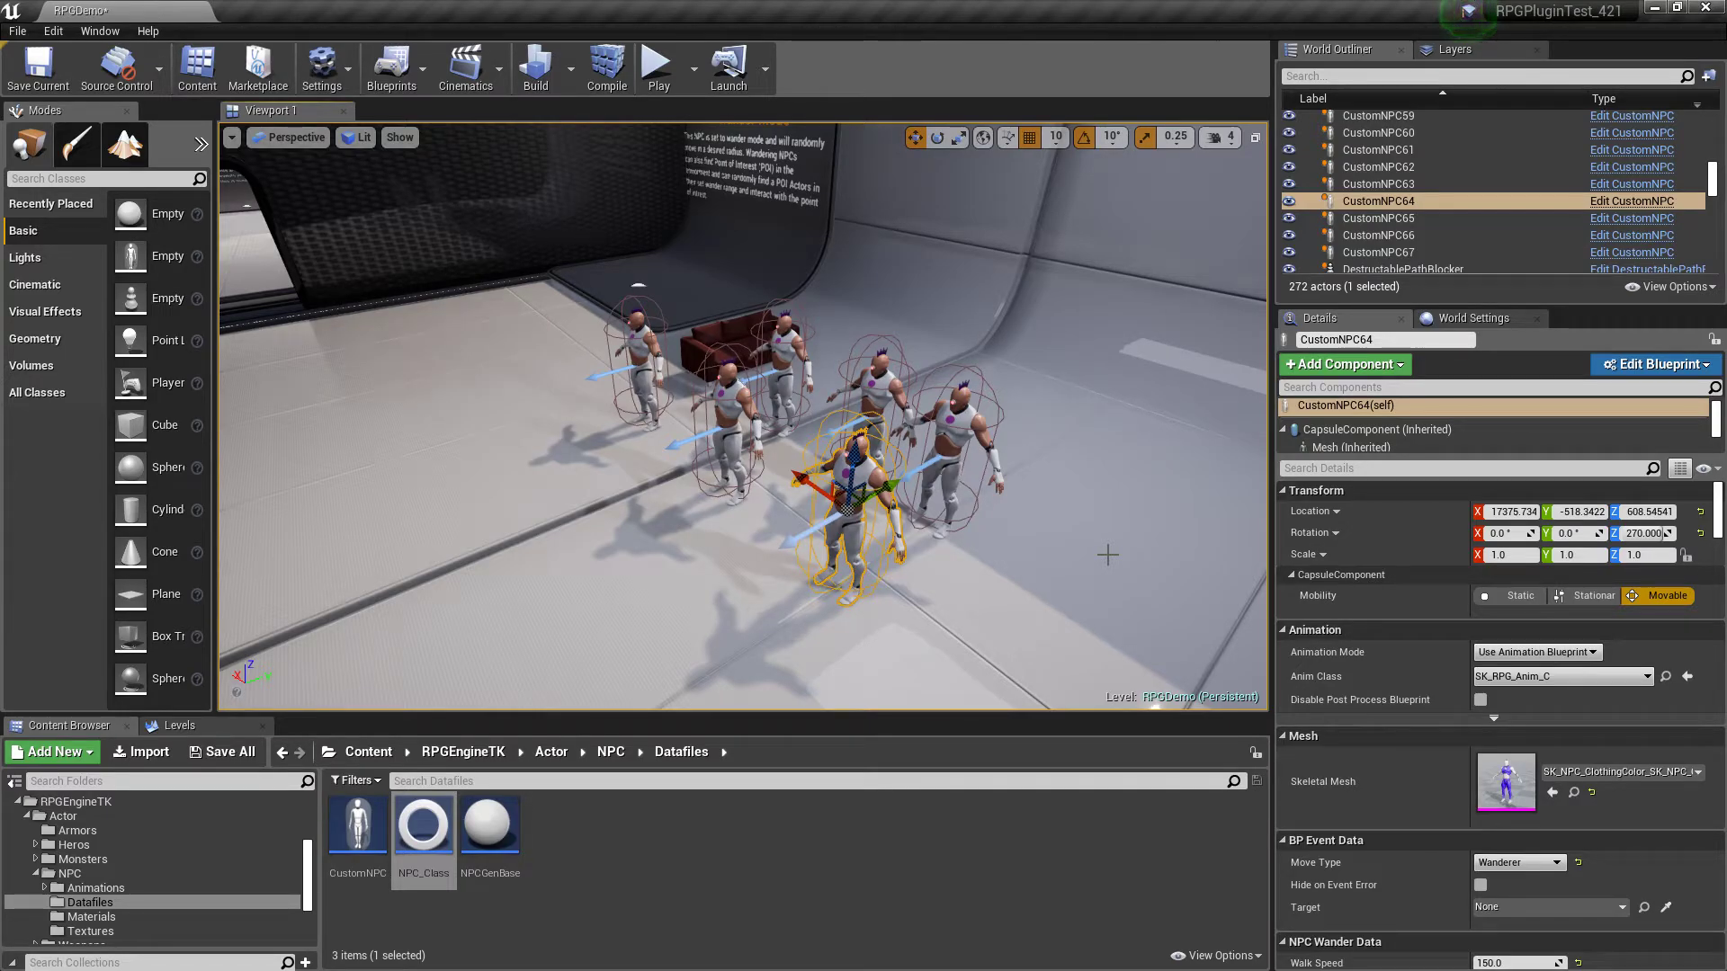
pyautogui.scroll(-6, 1373, 673)
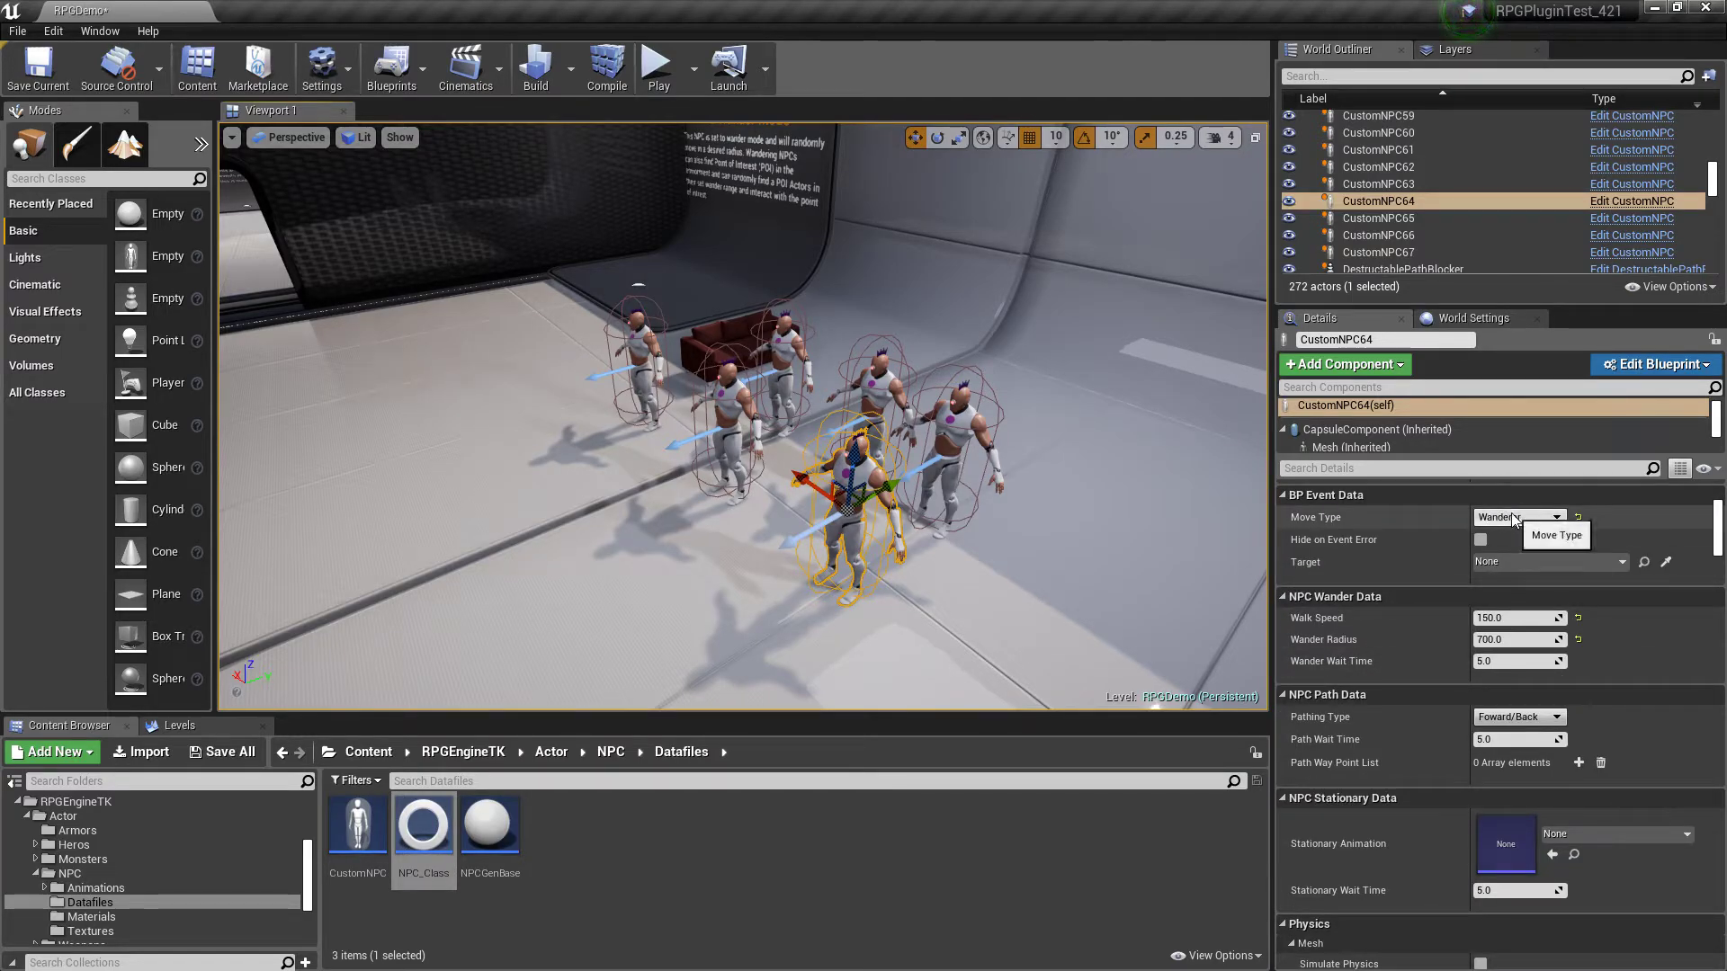
pyautogui.scroll(-6, 1409, 671)
pyautogui.scroll(4, 1417, 635)
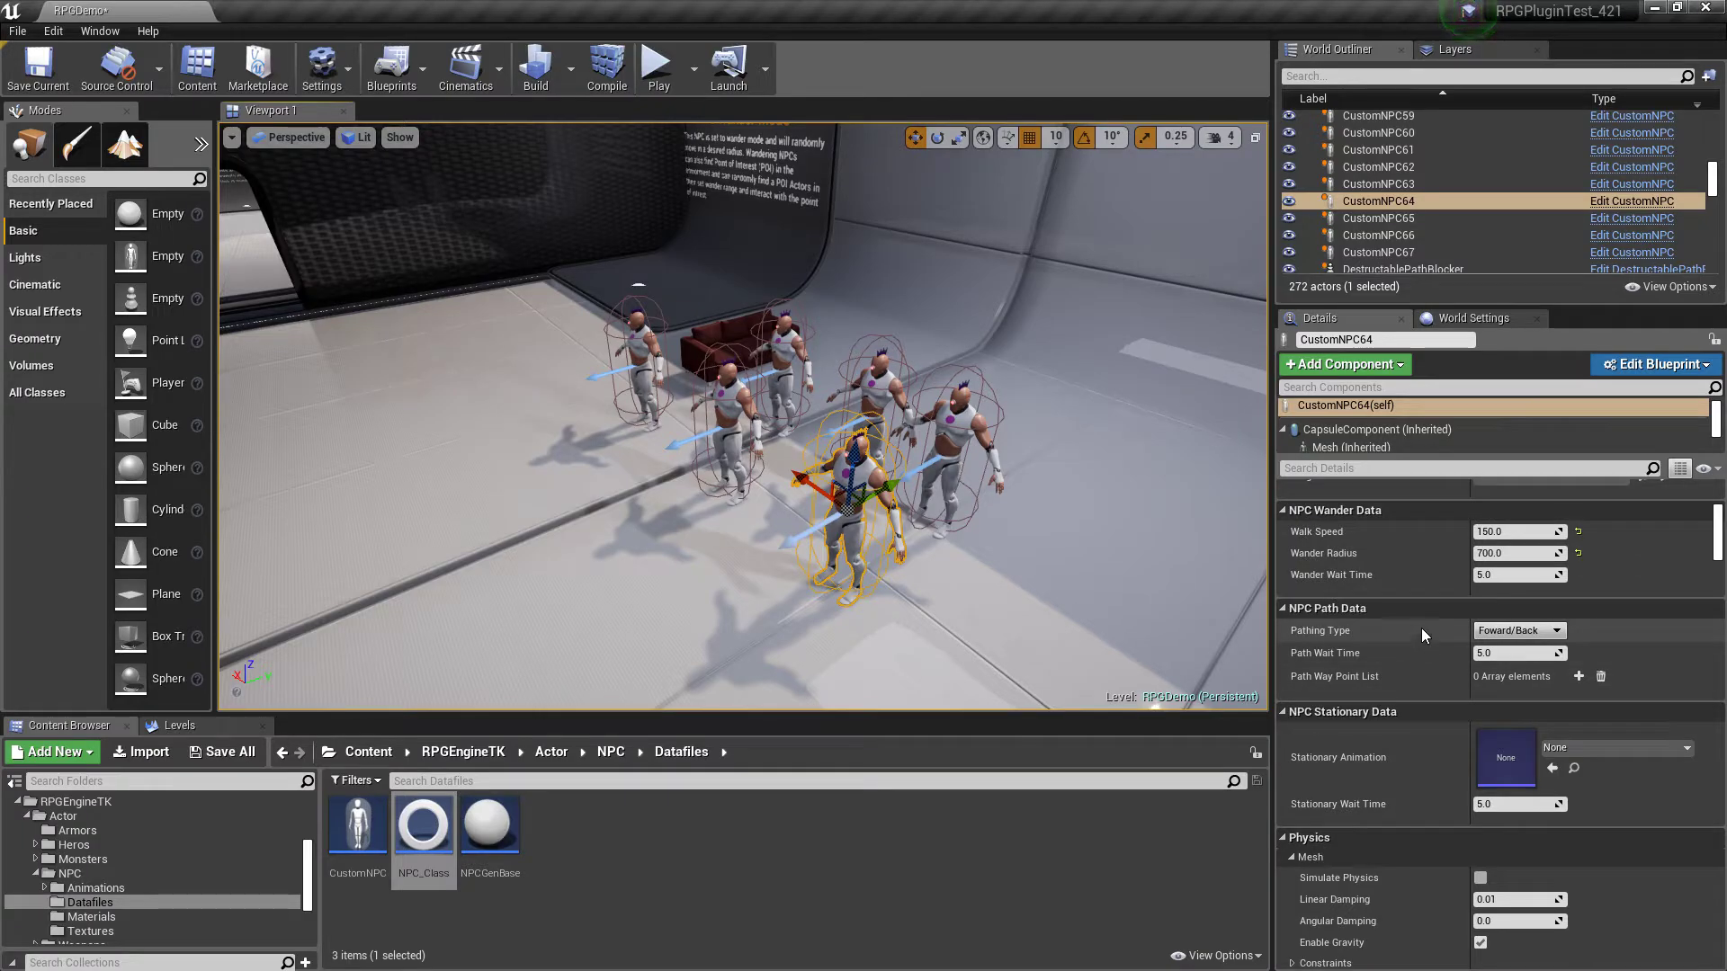
pyautogui.click(1514, 554)
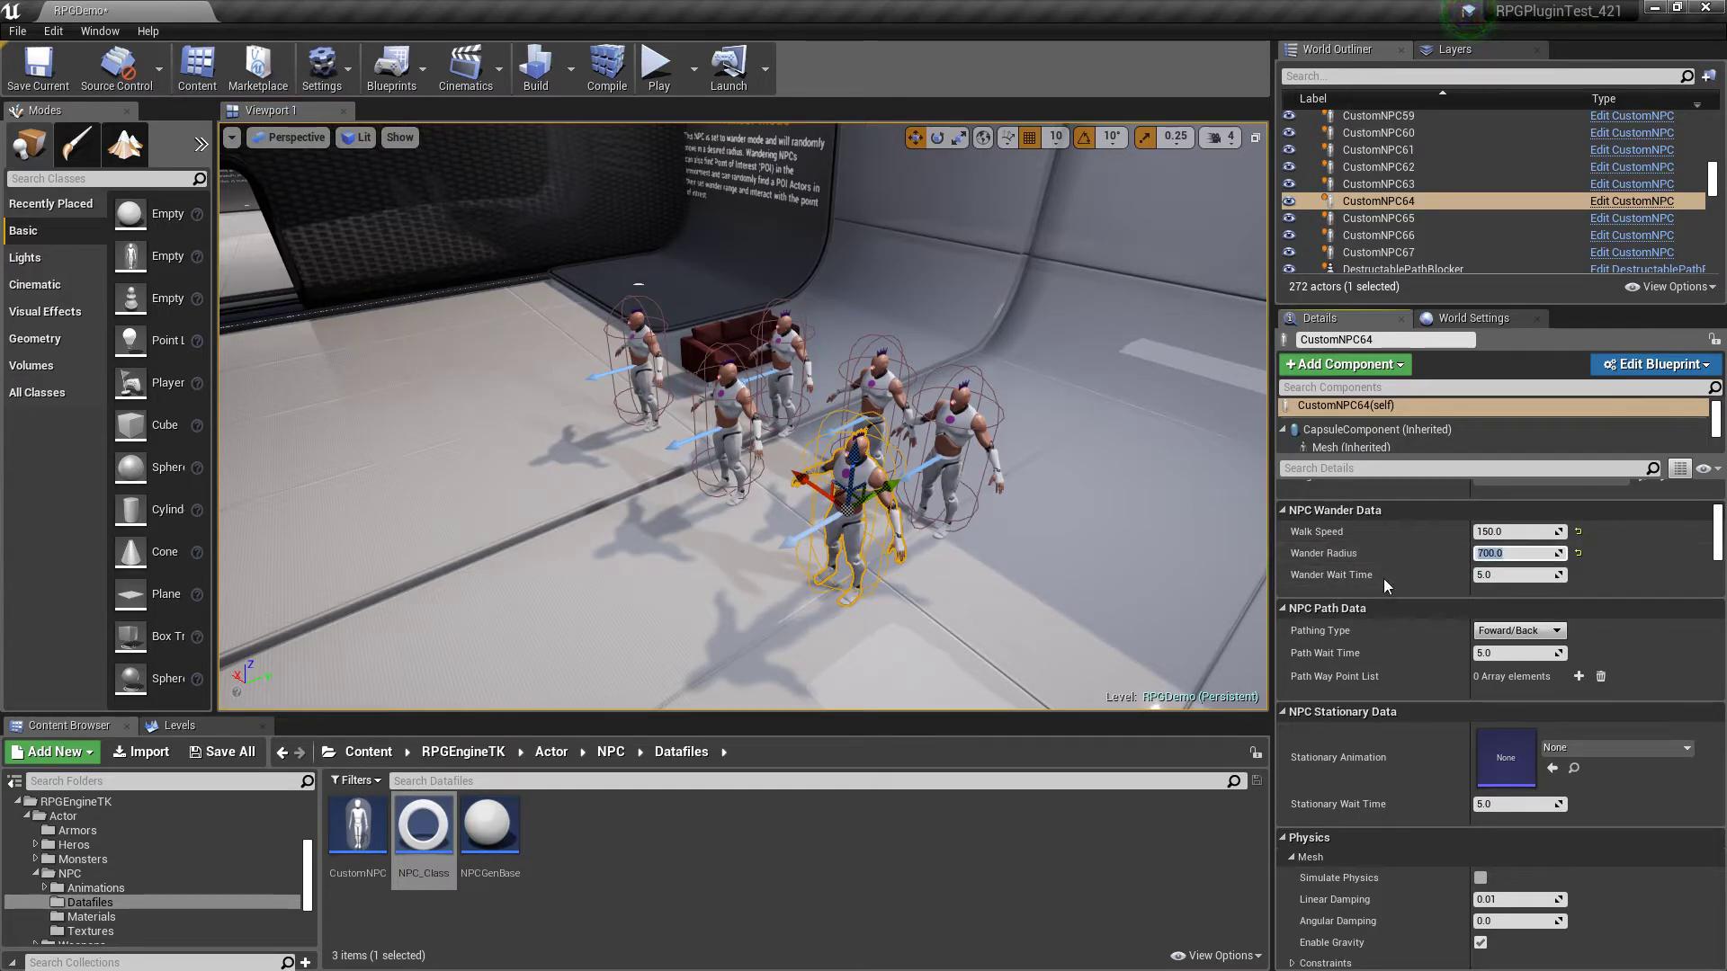
pyautogui.click(1384, 576)
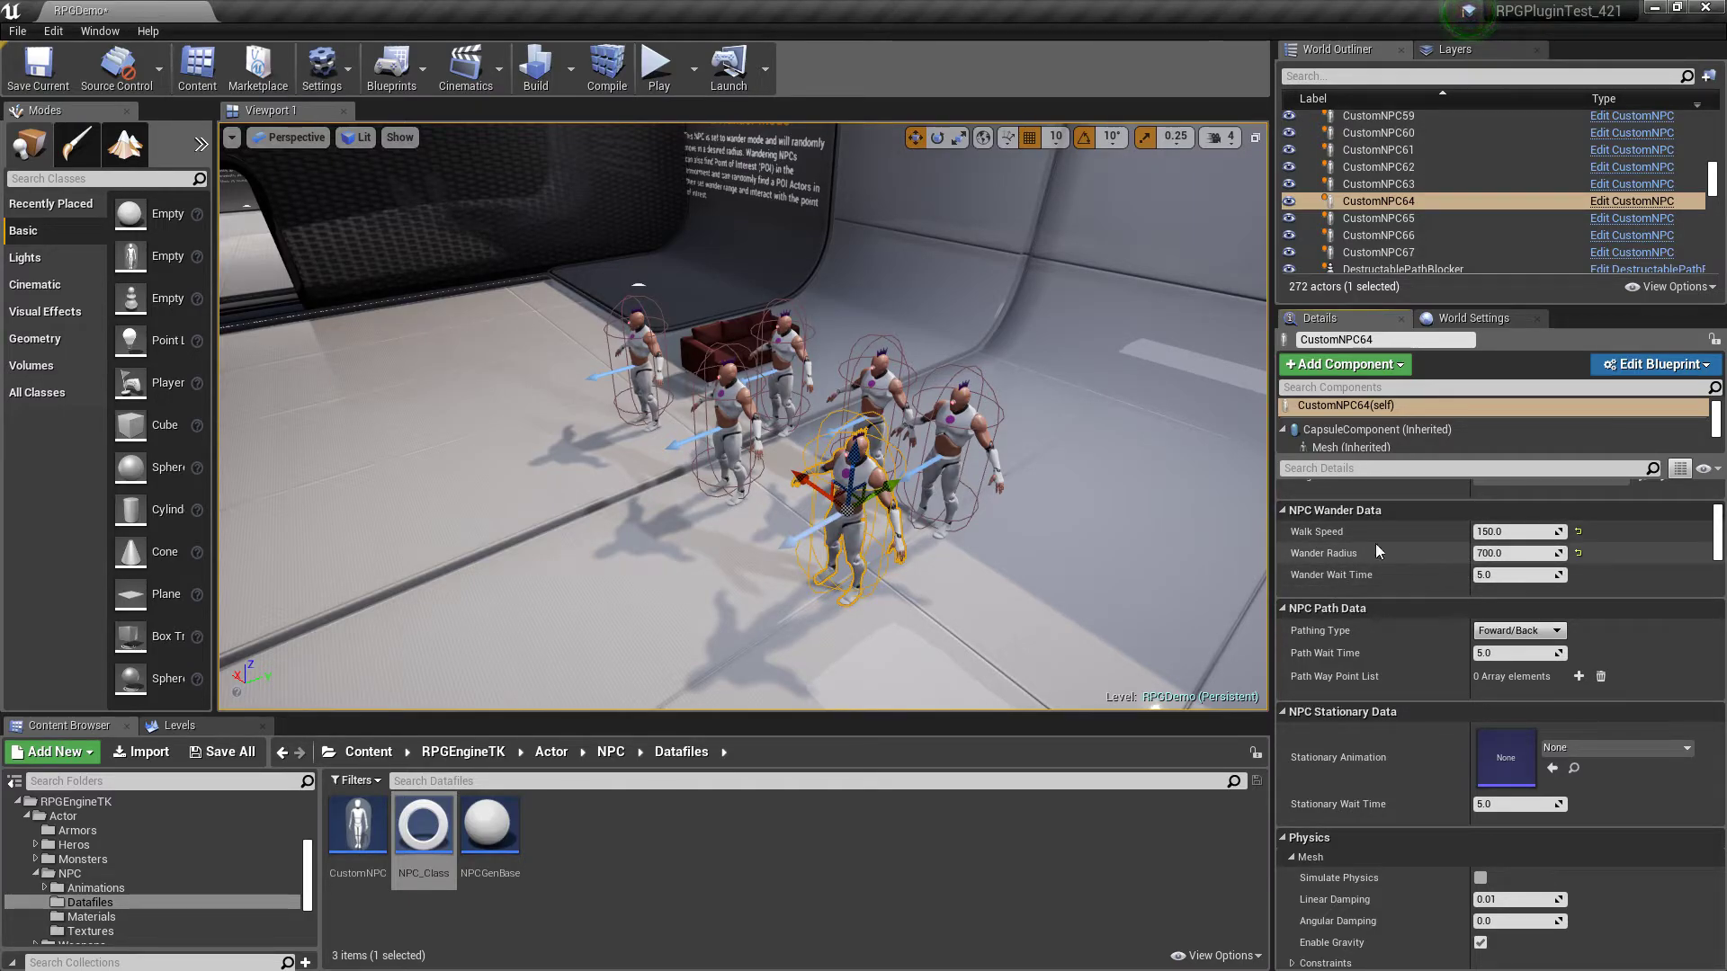
# - Inspect the Wander Mode area and select the red sofa, POI_ParkBench, to view its point-of-interest details
pyautogui.moveTo(823, 435); pyautogui.dragTo(659, 296, button='right')
pyautogui.moveTo(916, 403); pyautogui.dragTo(956, 433, button='right')
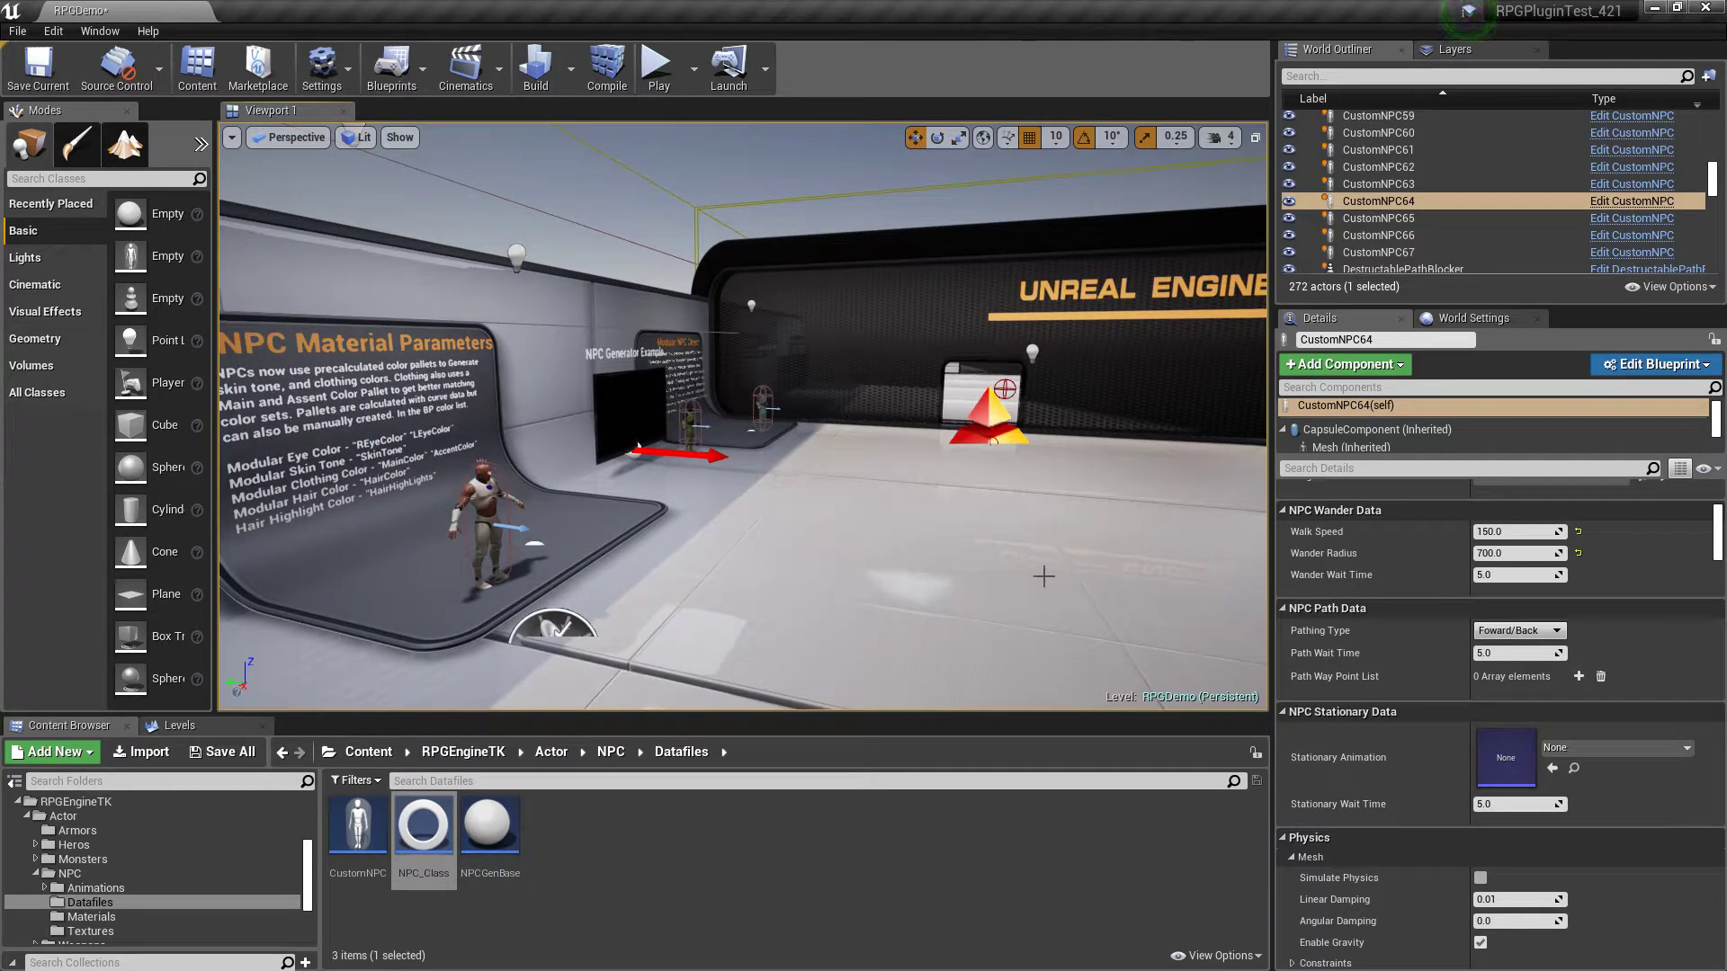
pyautogui.press('f')
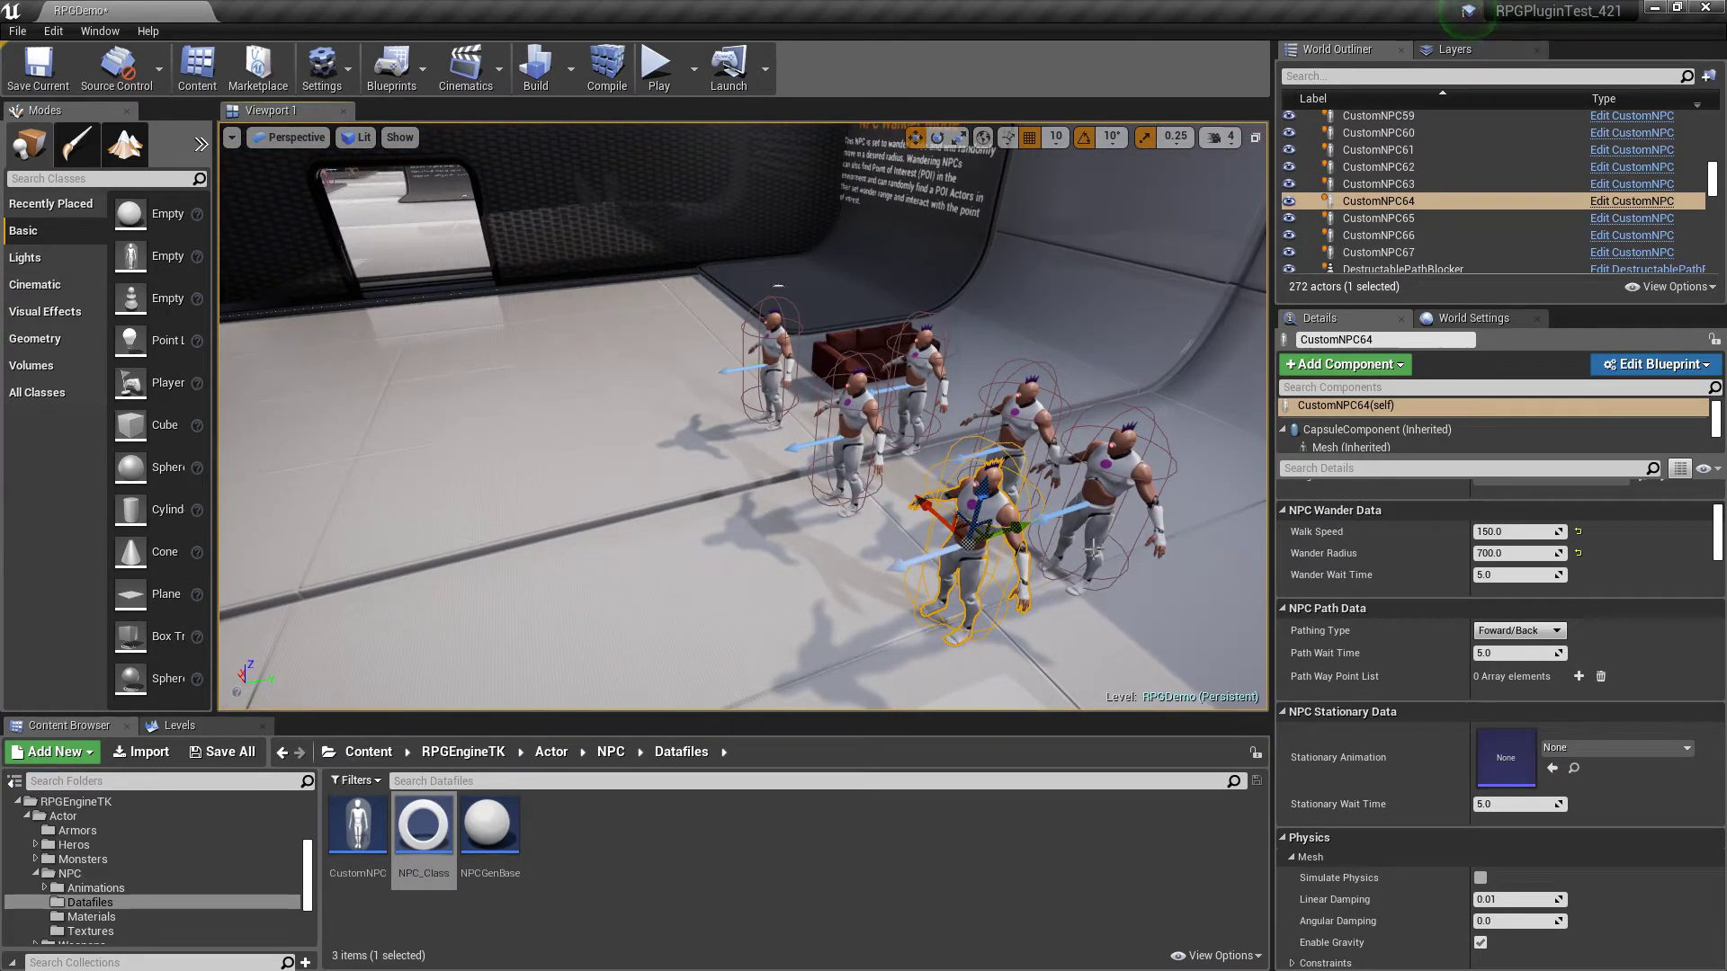
pyautogui.moveTo(1095, 547)
pyautogui.mouseDown(button='middle')
pyautogui.moveTo(1196, 560)
pyautogui.moveTo(1107, 565)
pyautogui.moveTo(1106, 612)
pyautogui.moveTo(1106, 533)
pyautogui.mouseUp(button='middle')
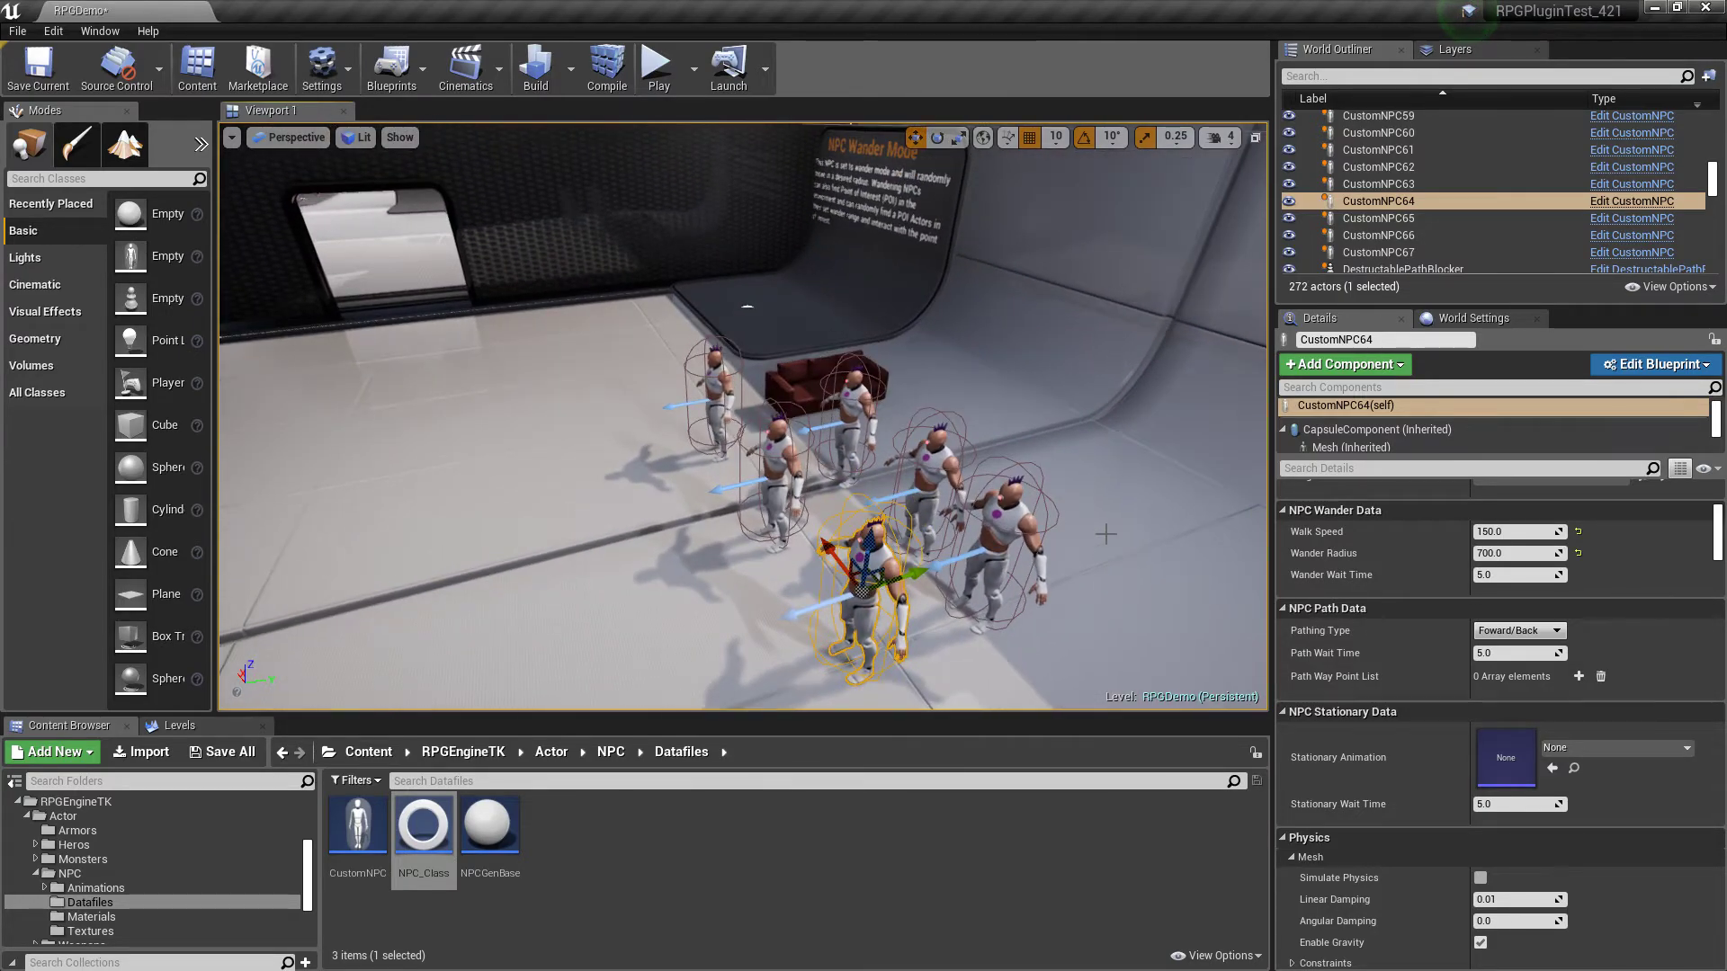
pyautogui.moveTo(1107, 533); pyautogui.dragTo(1192, 468)
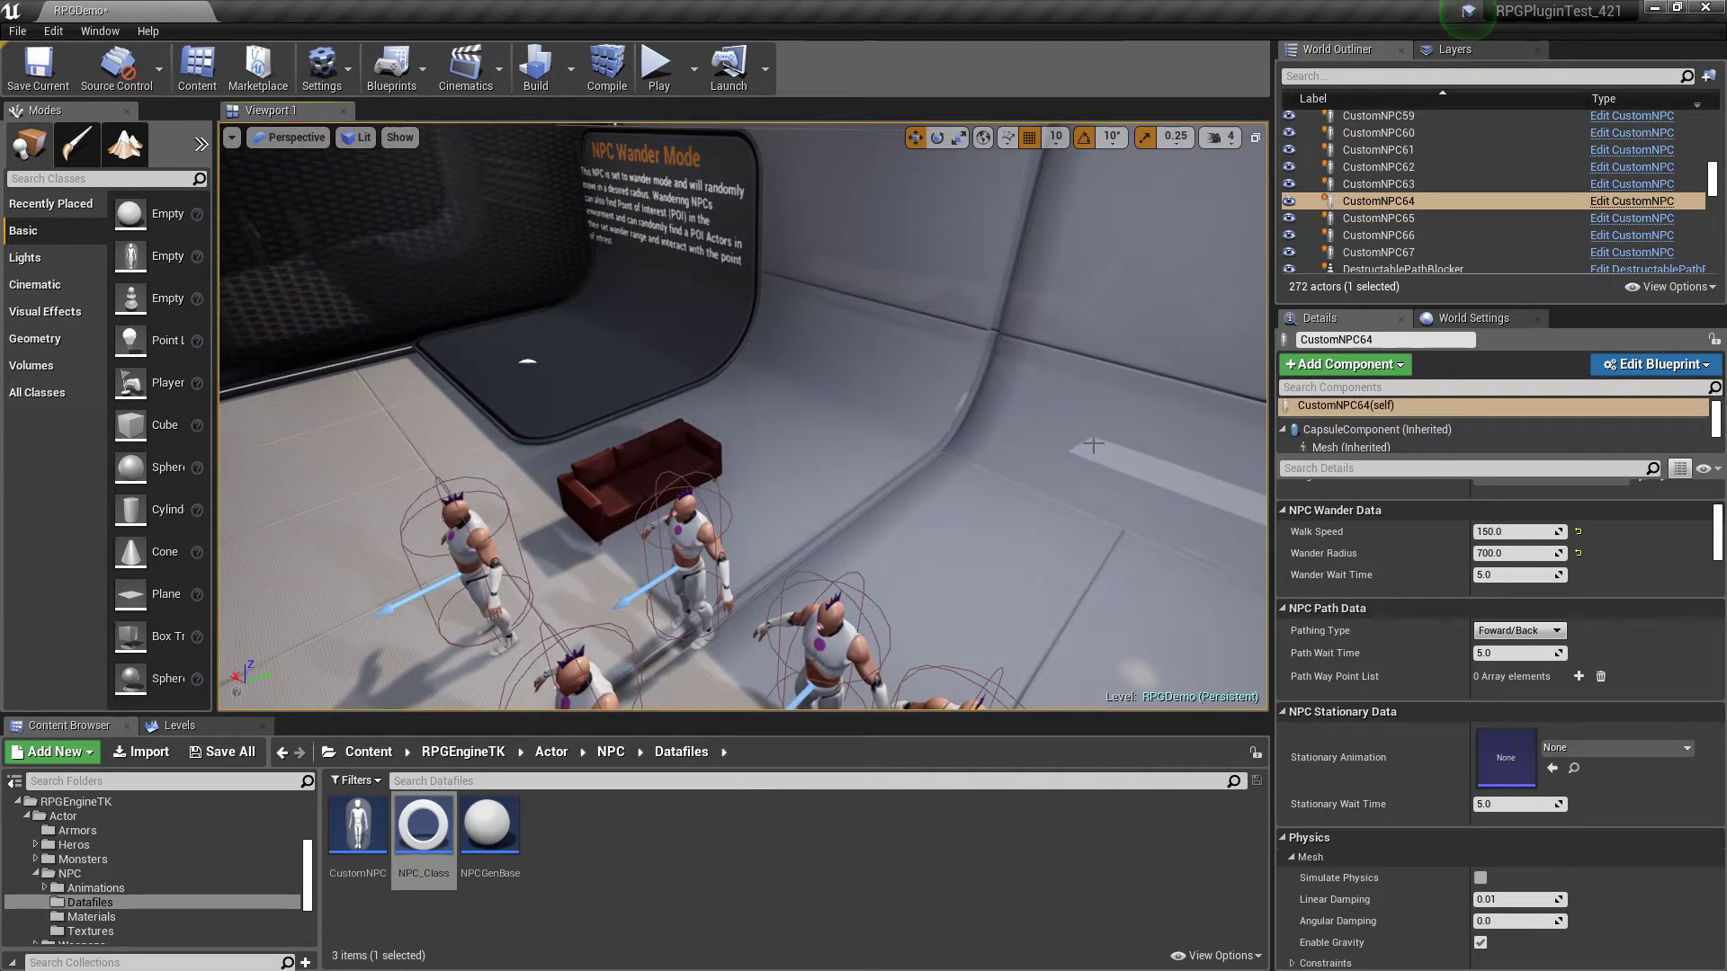
pyautogui.moveTo(1050, 572); pyautogui.dragTo(1004, 306)
pyautogui.click(1005, 306)
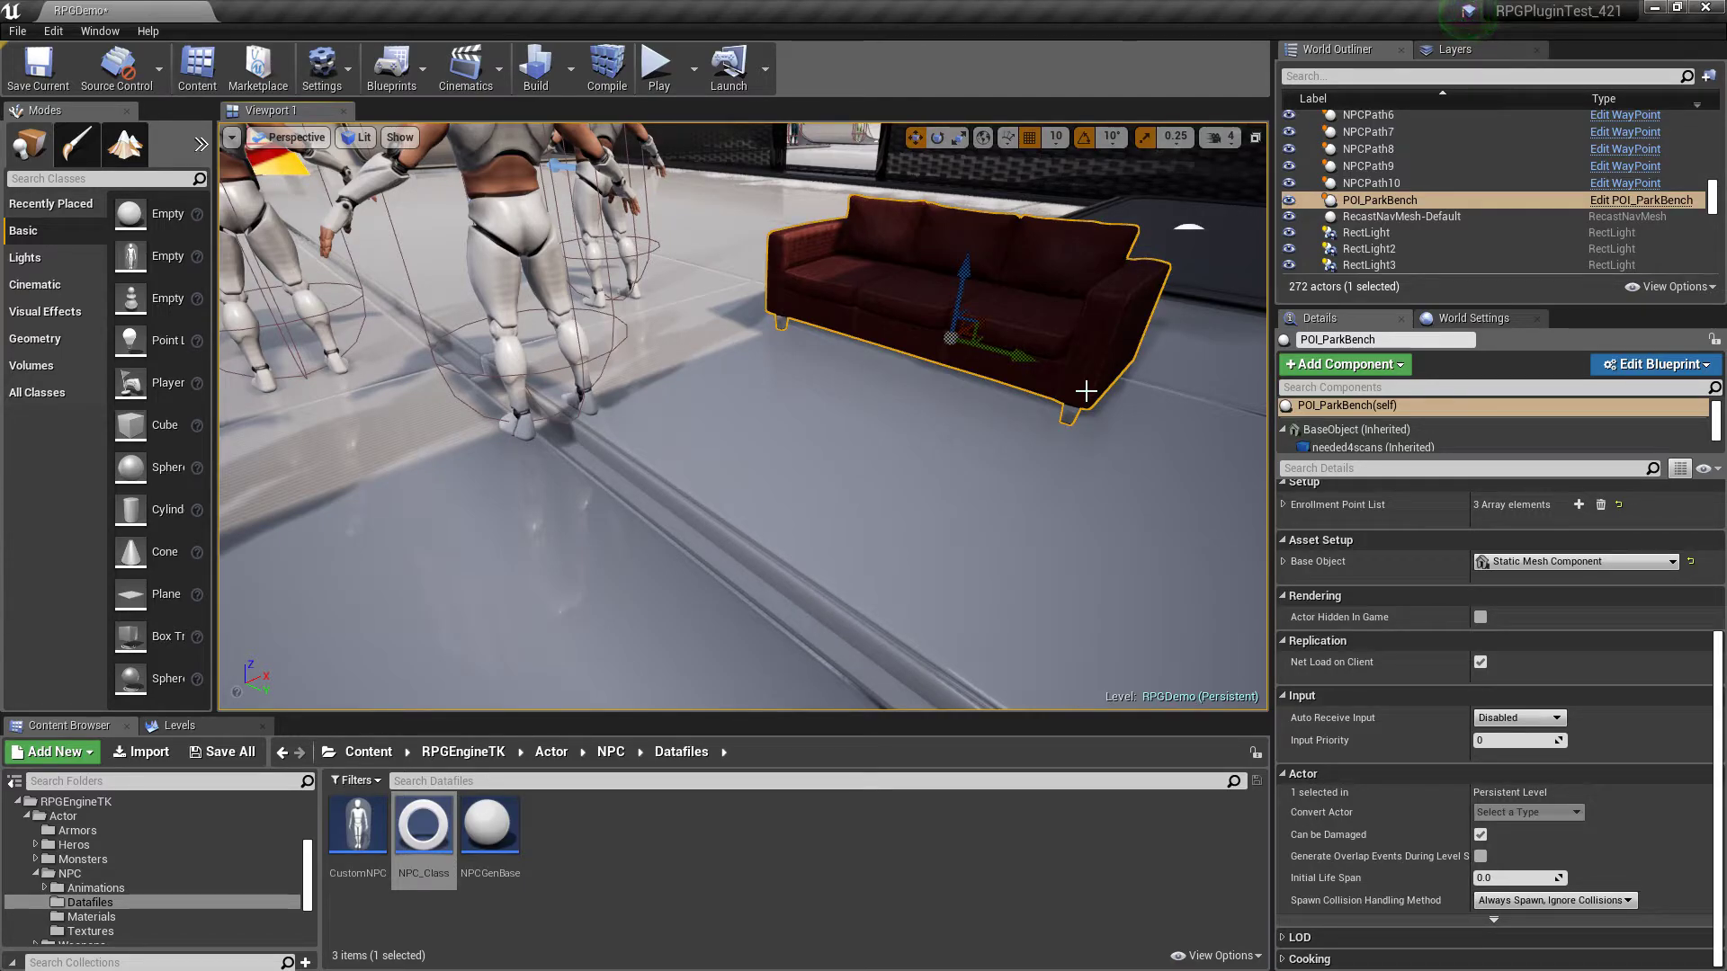
# - Select the wandering NPC nearest the sofa, look through its detail categories, and collapse the Physics category
pyautogui.click(597, 330)
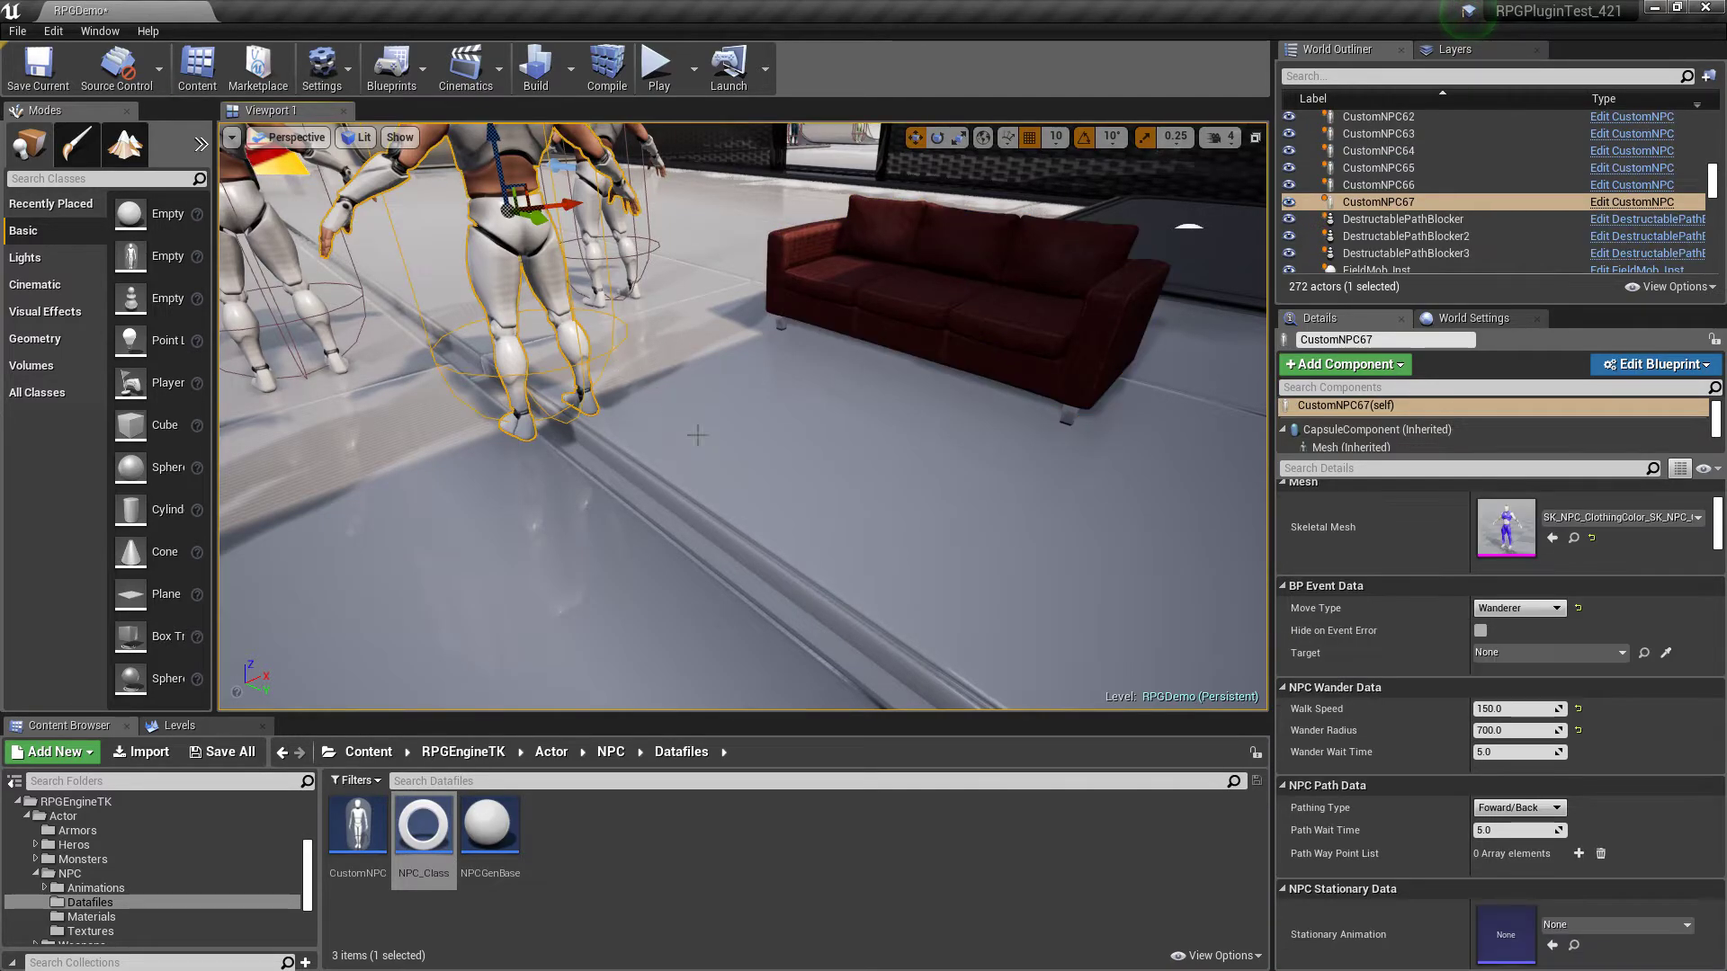
pyautogui.moveTo(697, 434); pyautogui.dragTo(971, 450, button='right')
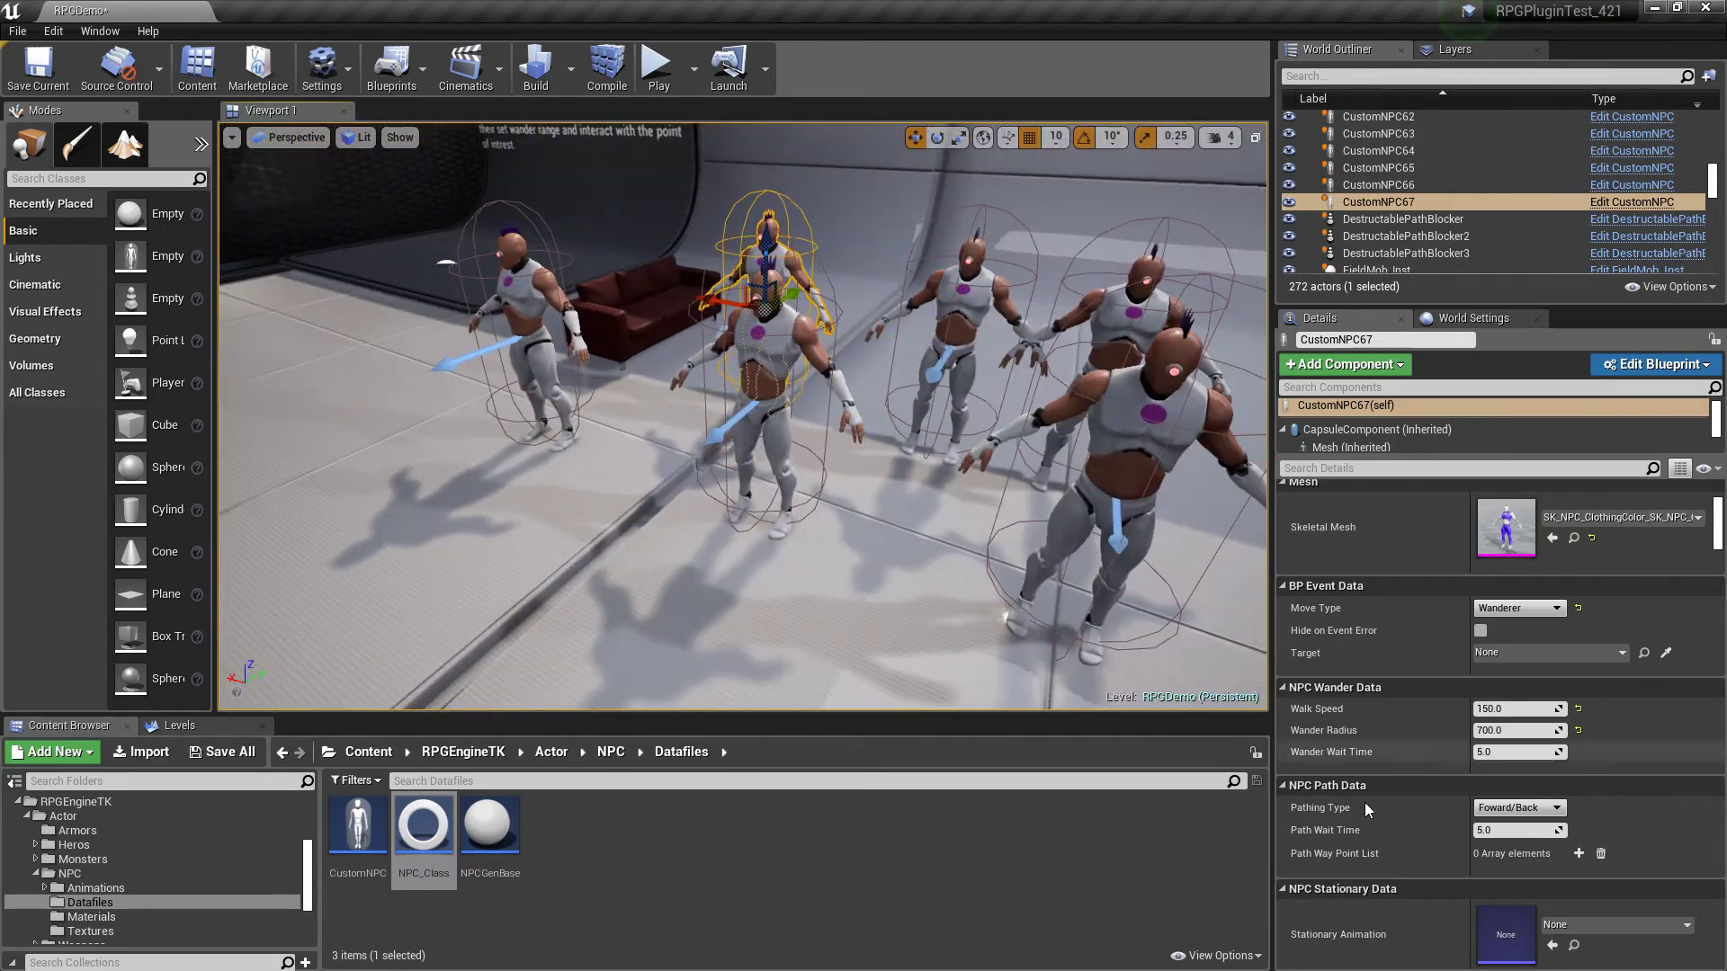
pyautogui.scroll(-6, 1375, 747)
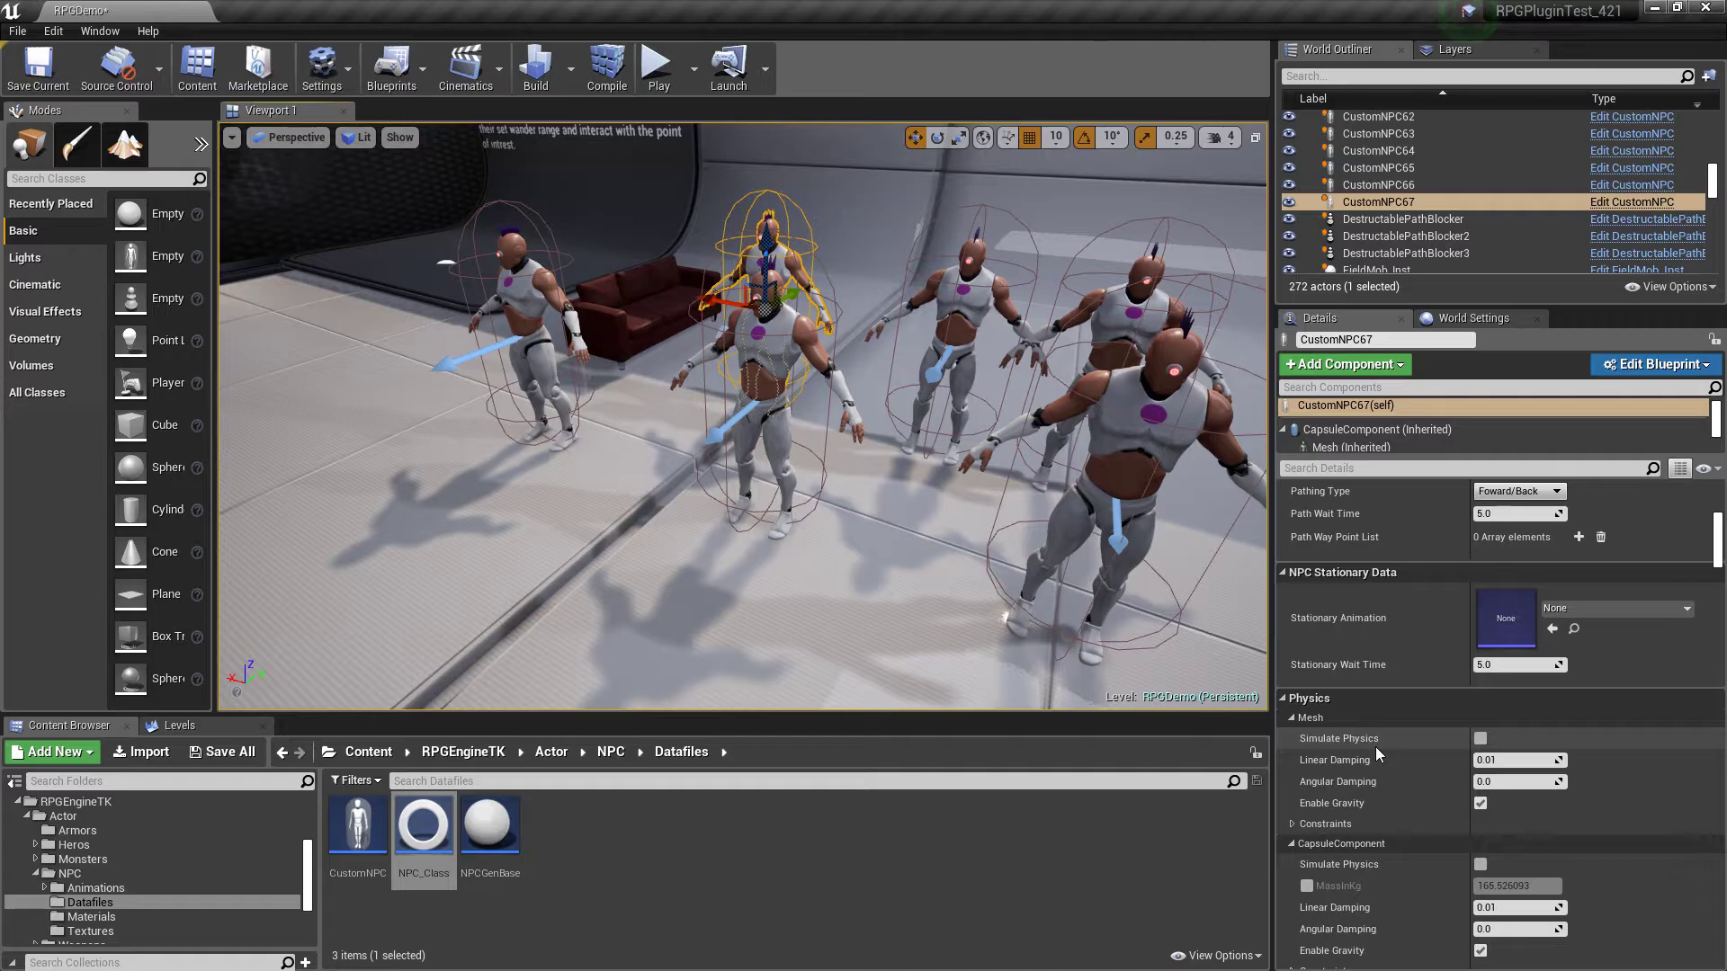
pyautogui.scroll(-11, 1376, 747)
pyautogui.scroll(12, 1376, 747)
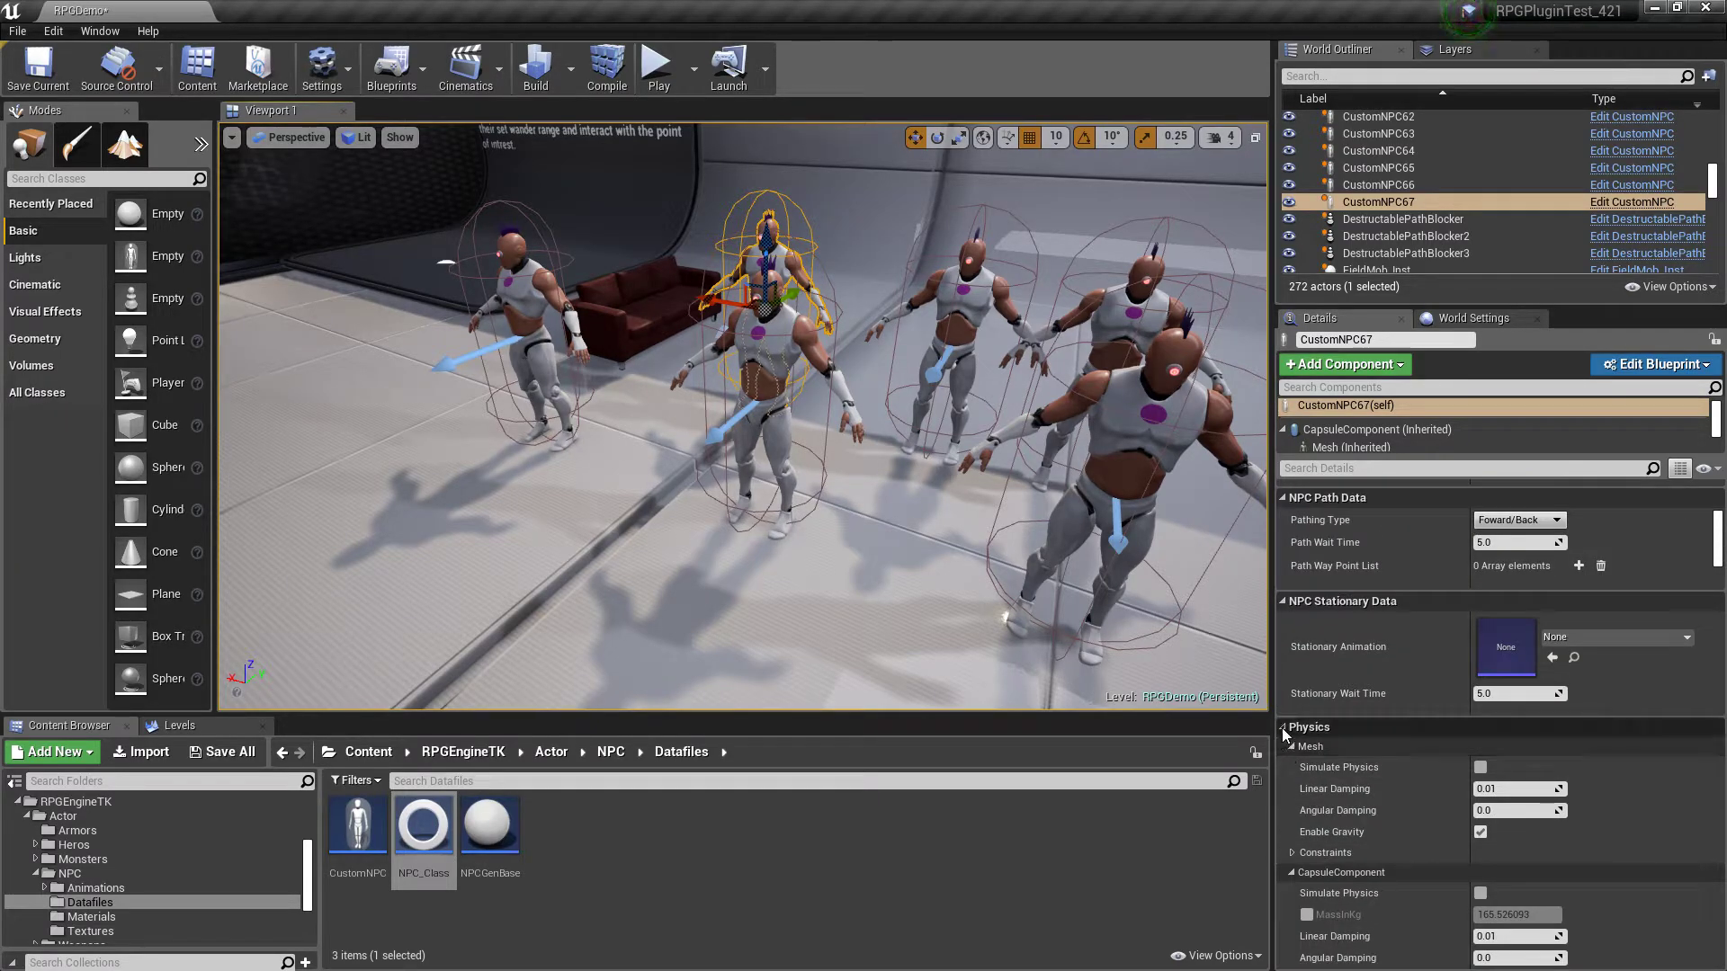
pyautogui.click(1284, 728)
# - Select the front wandering NPC, CustomNPC64, and examine its Default Events settings
pyautogui.moveTo(837, 590); pyautogui.dragTo(963, 422, button='right')
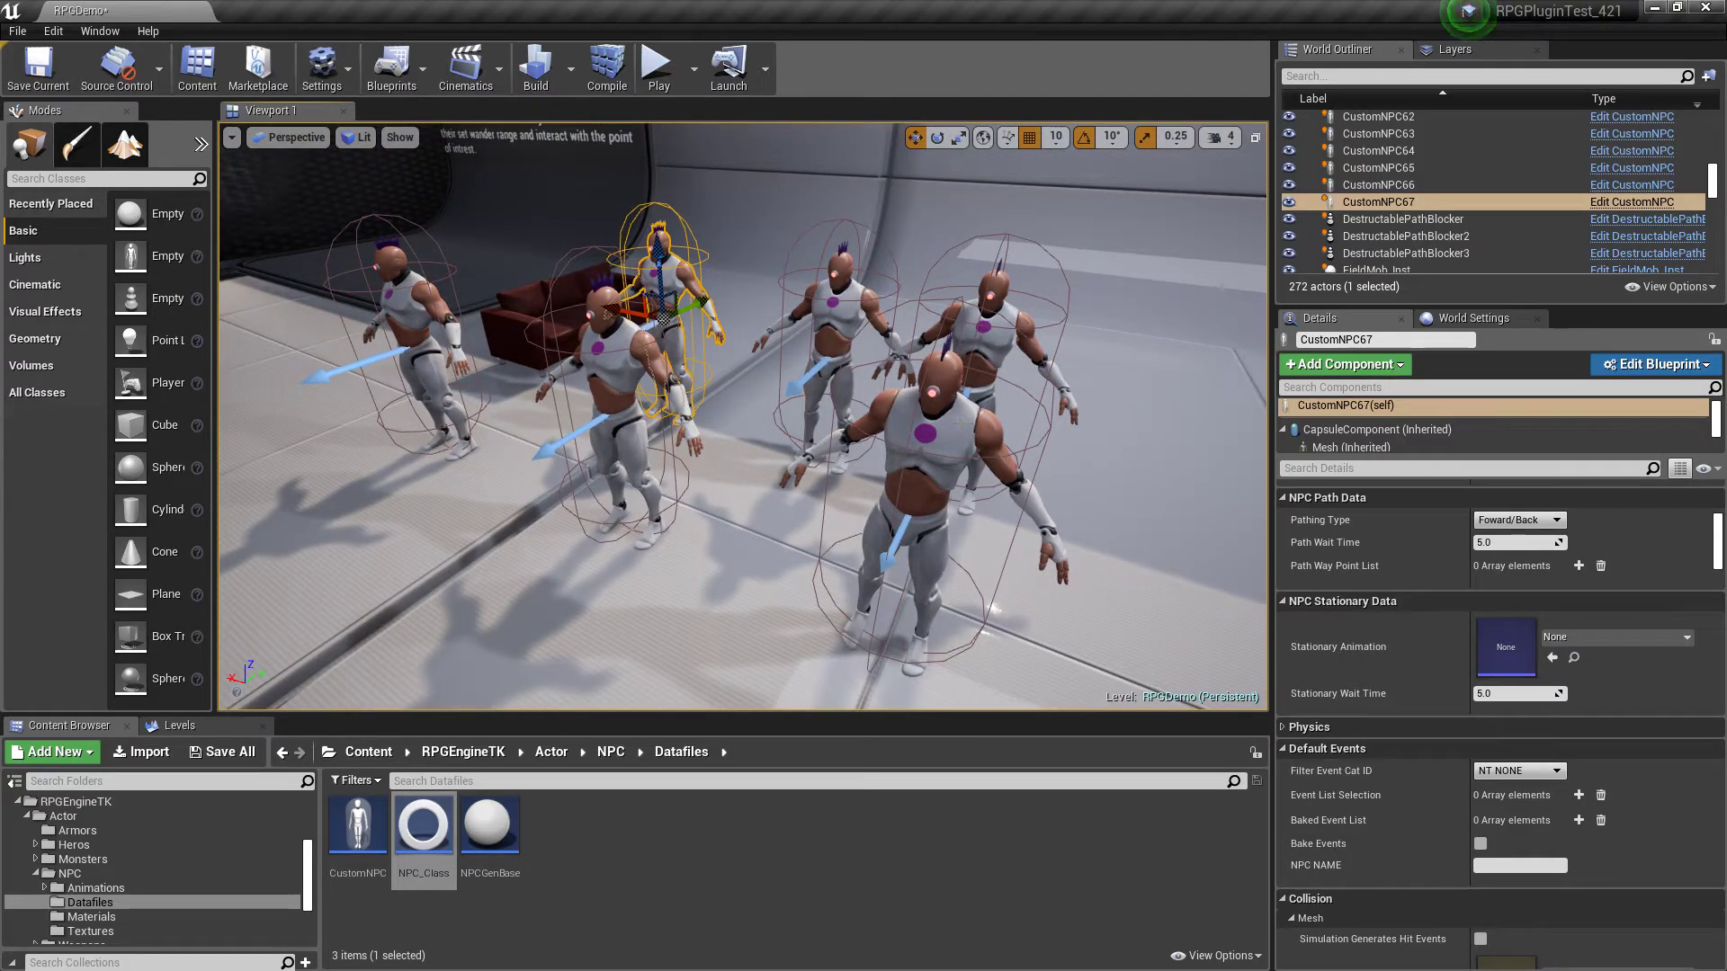
pyautogui.click(936, 494)
pyautogui.scroll(-4, 1426, 716)
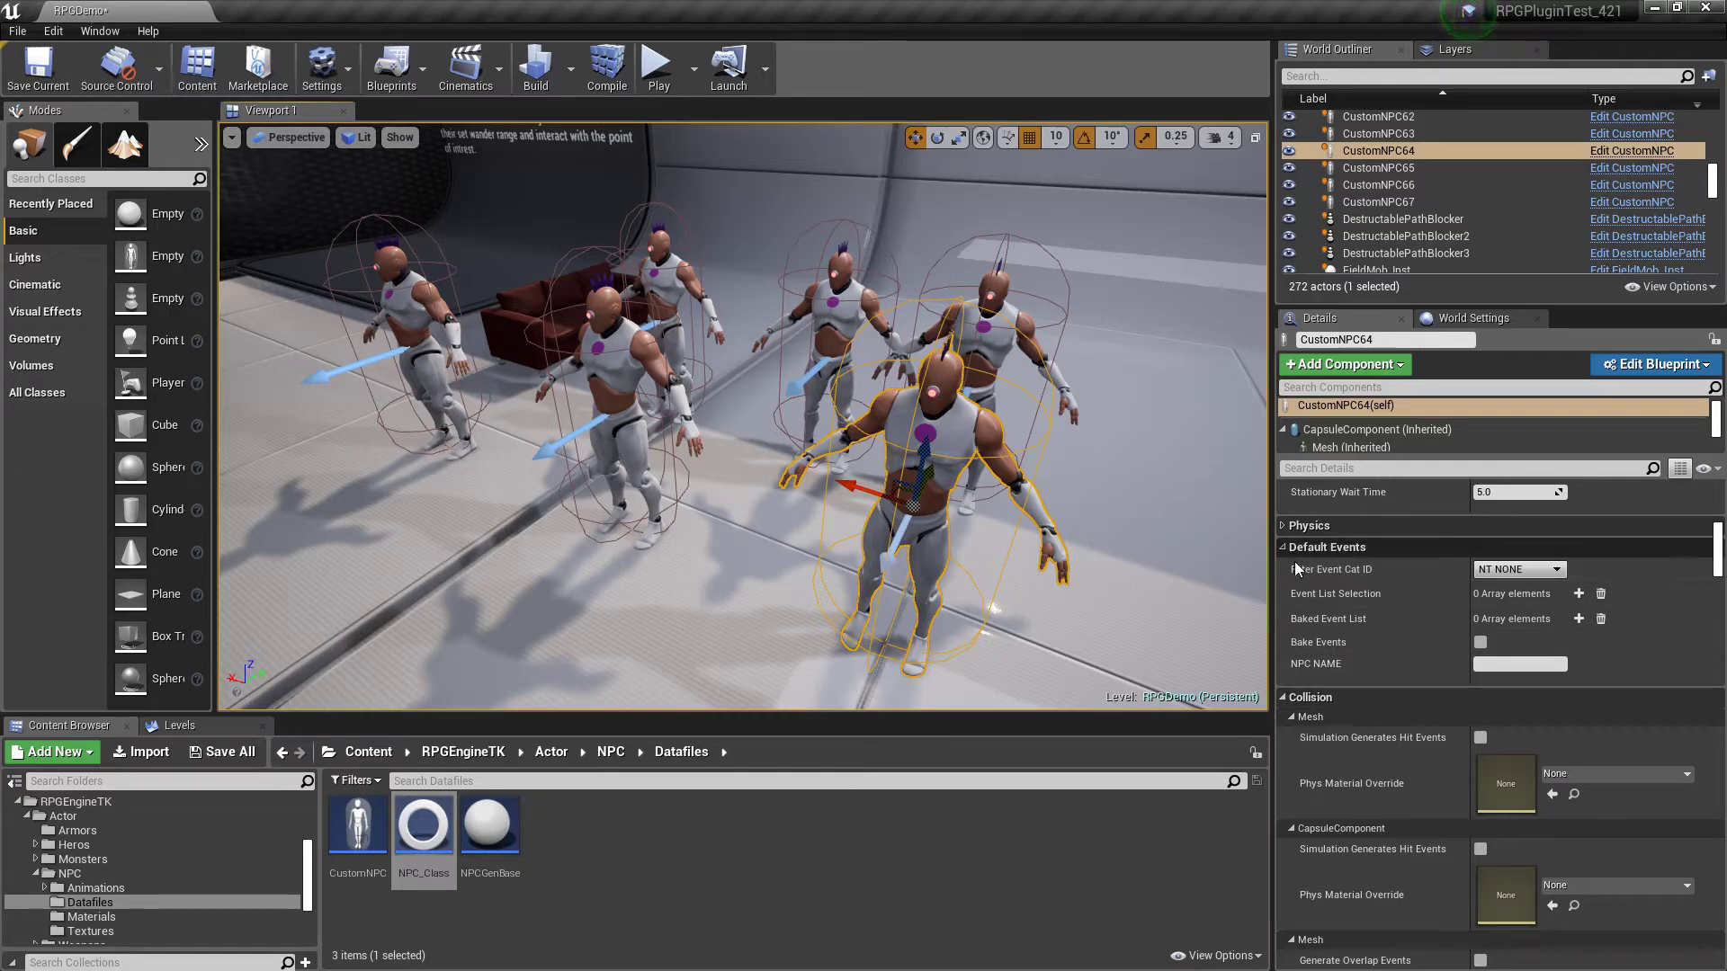
# - Check the Default Events of an Add / Remove P. Member NPC, then select the Movie Player NPC and expand its Baked Event List
pyautogui.moveTo(1092, 549); pyautogui.dragTo(747, 522, button='right')
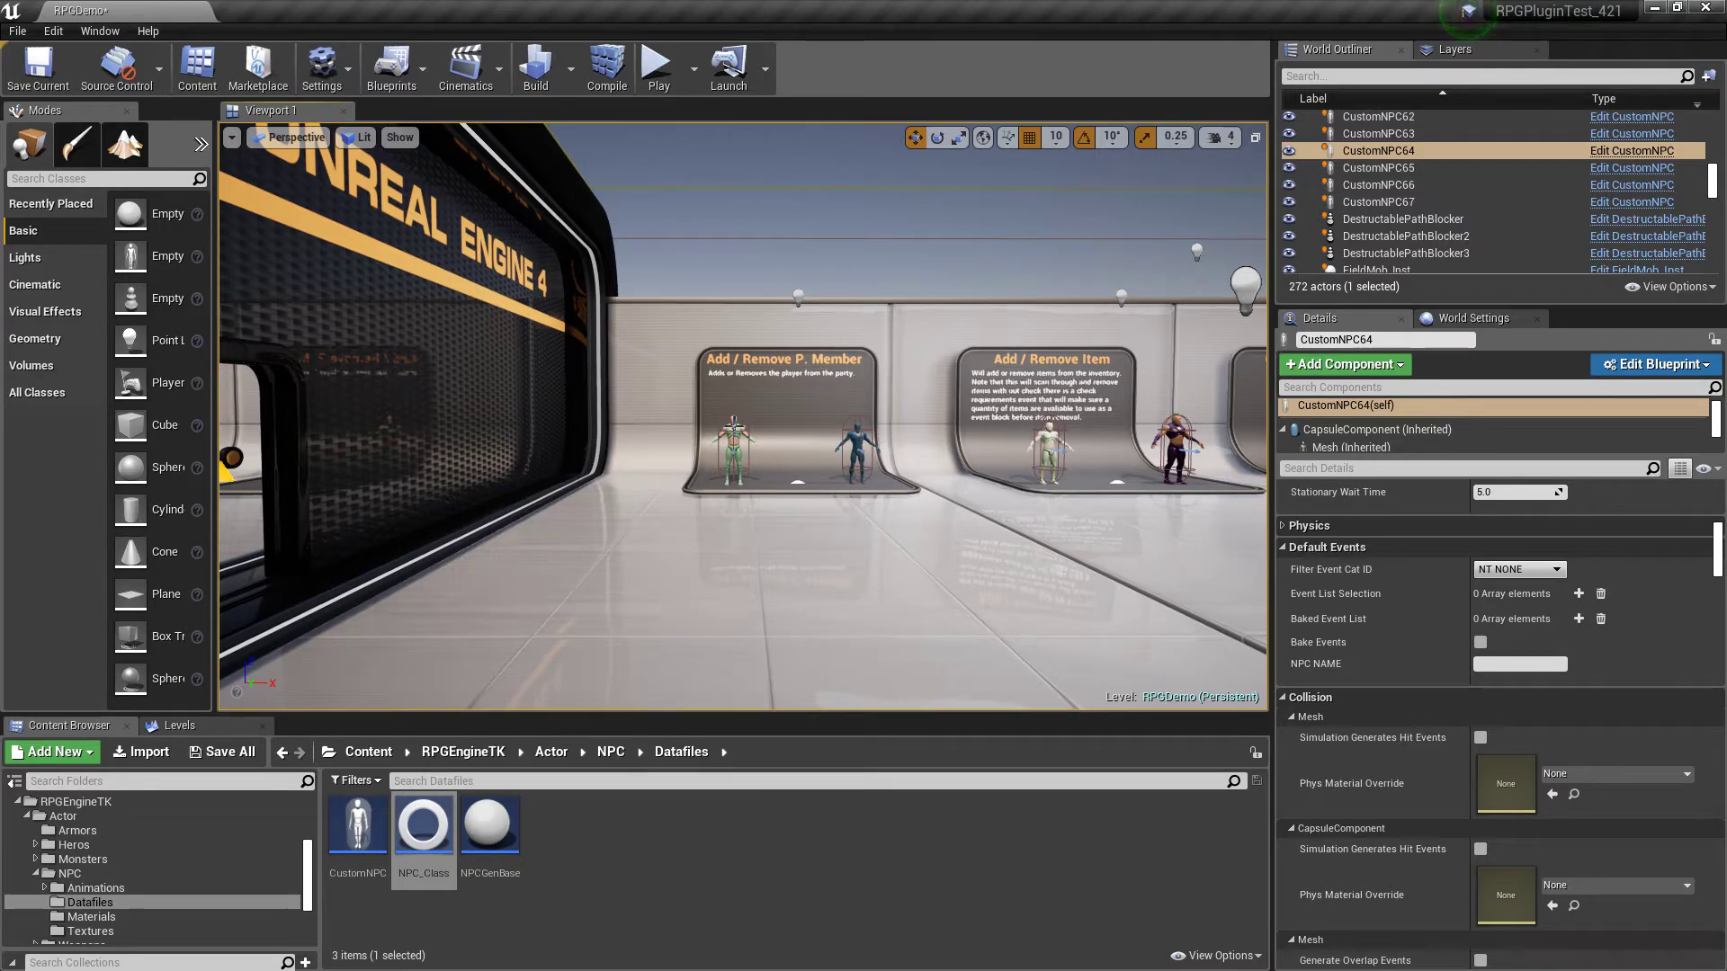
pyautogui.click(734, 436)
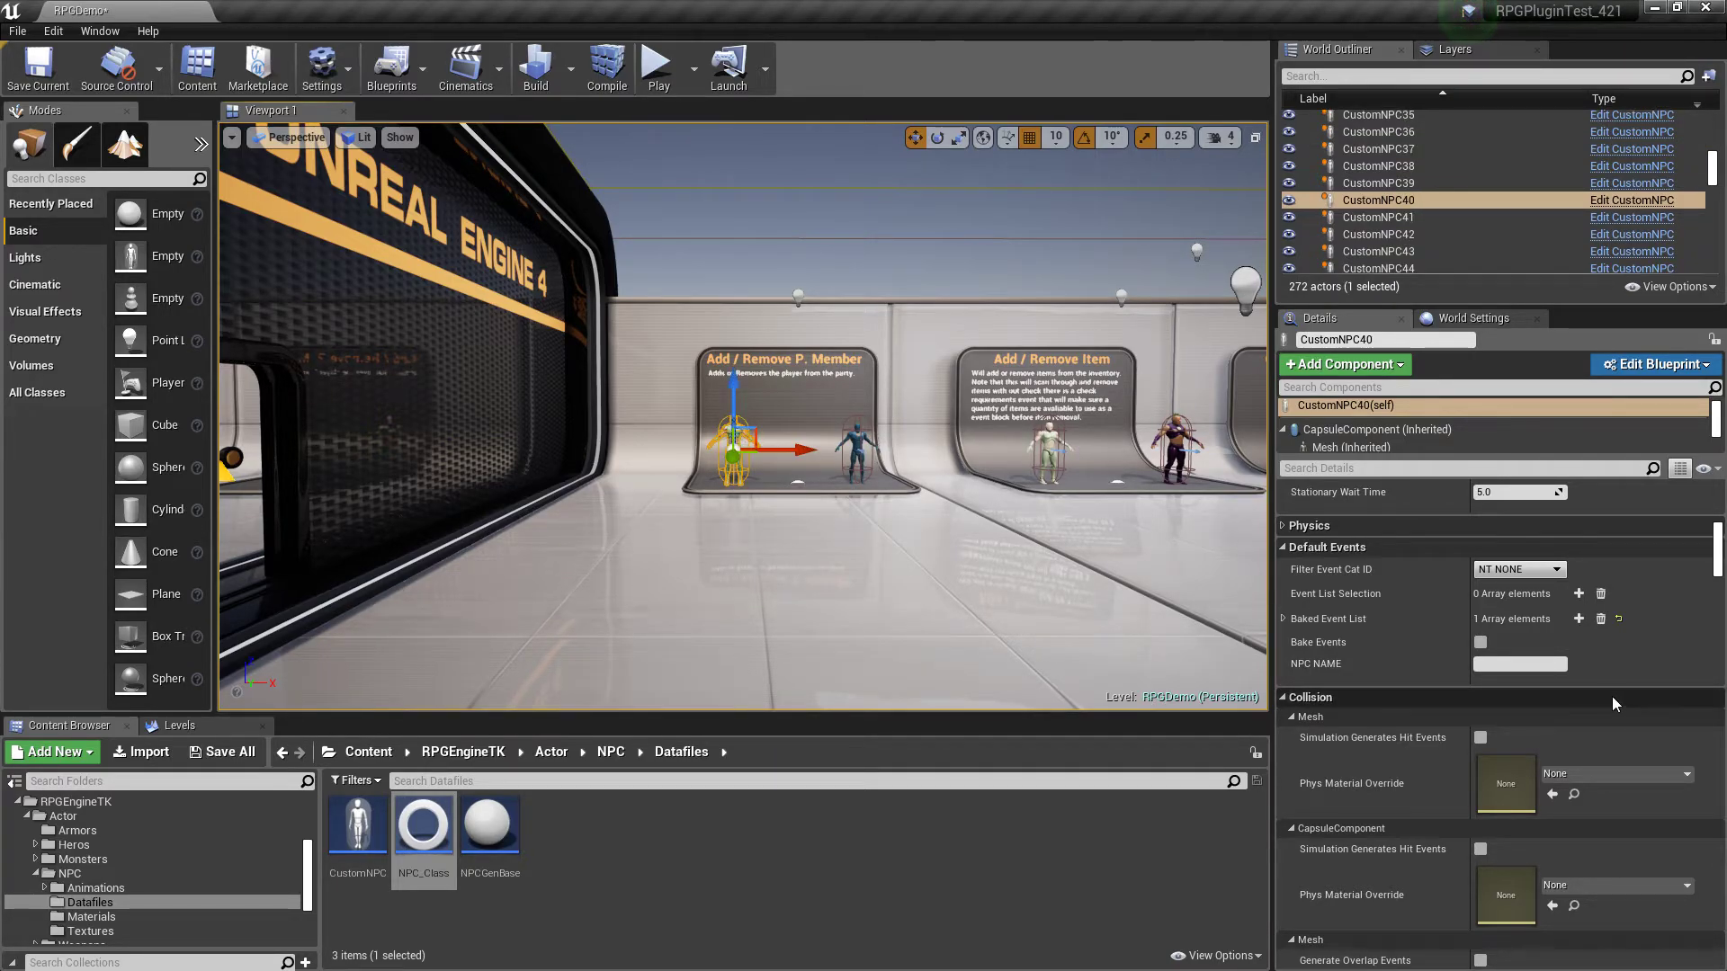
pyautogui.moveTo(923, 540); pyautogui.dragTo(504, 539, button='right')
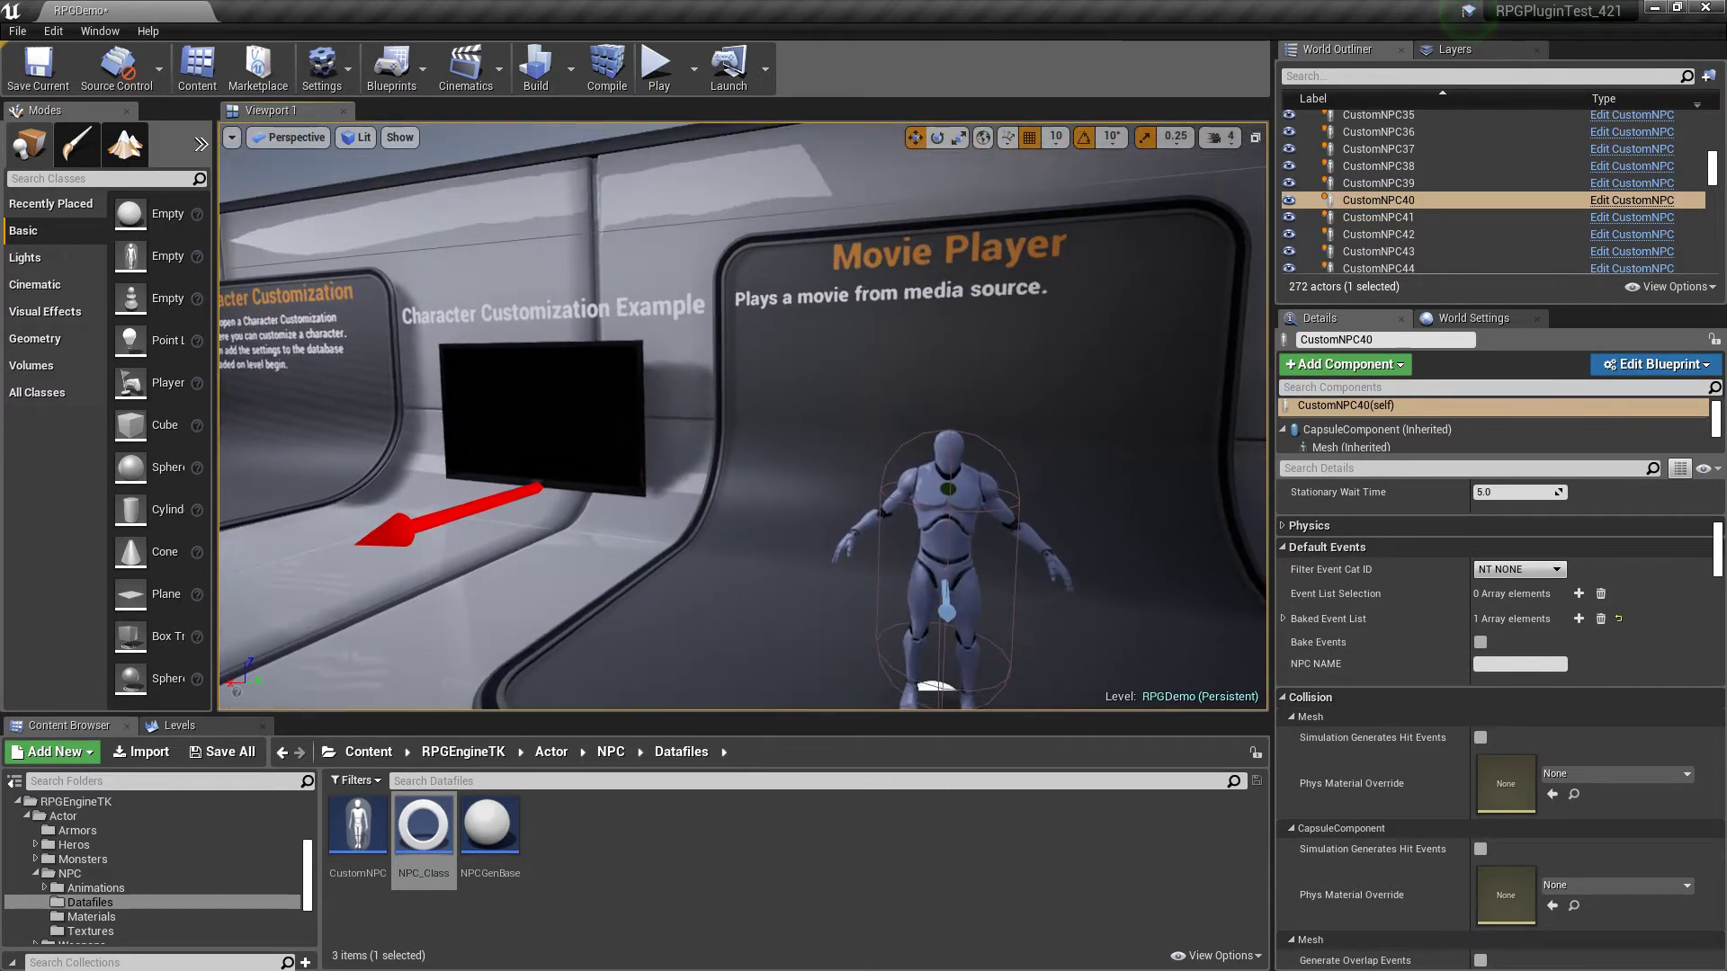
pyautogui.click(1002, 502)
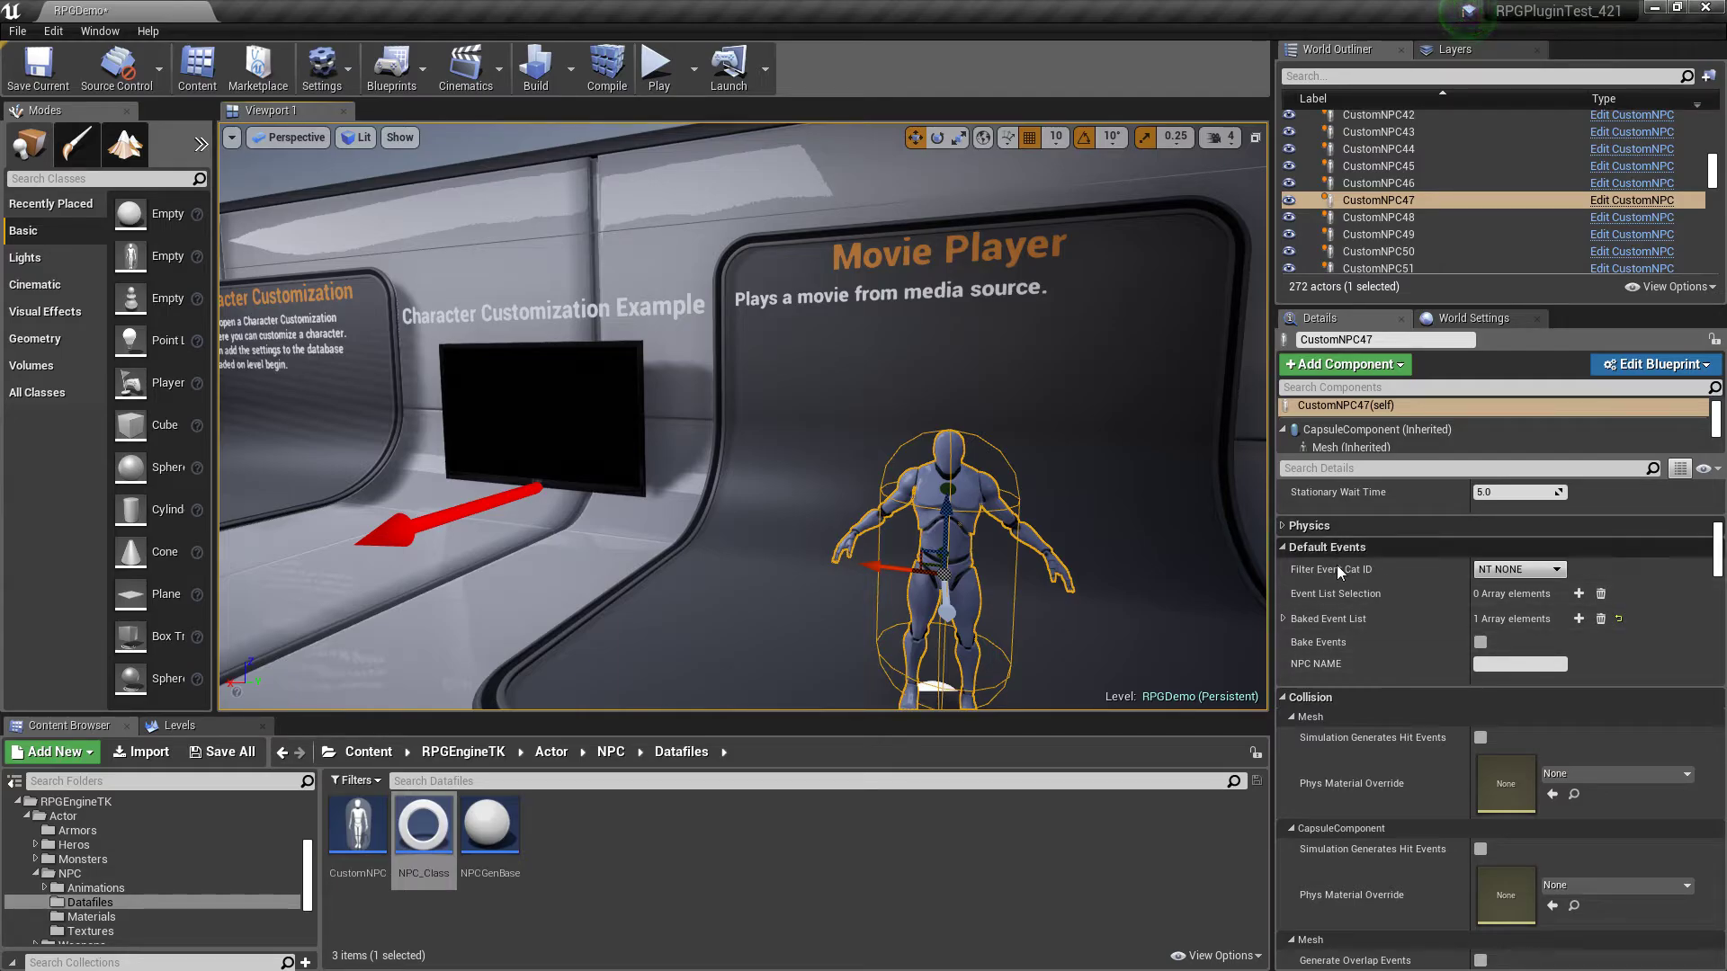
pyautogui.click(1283, 620)
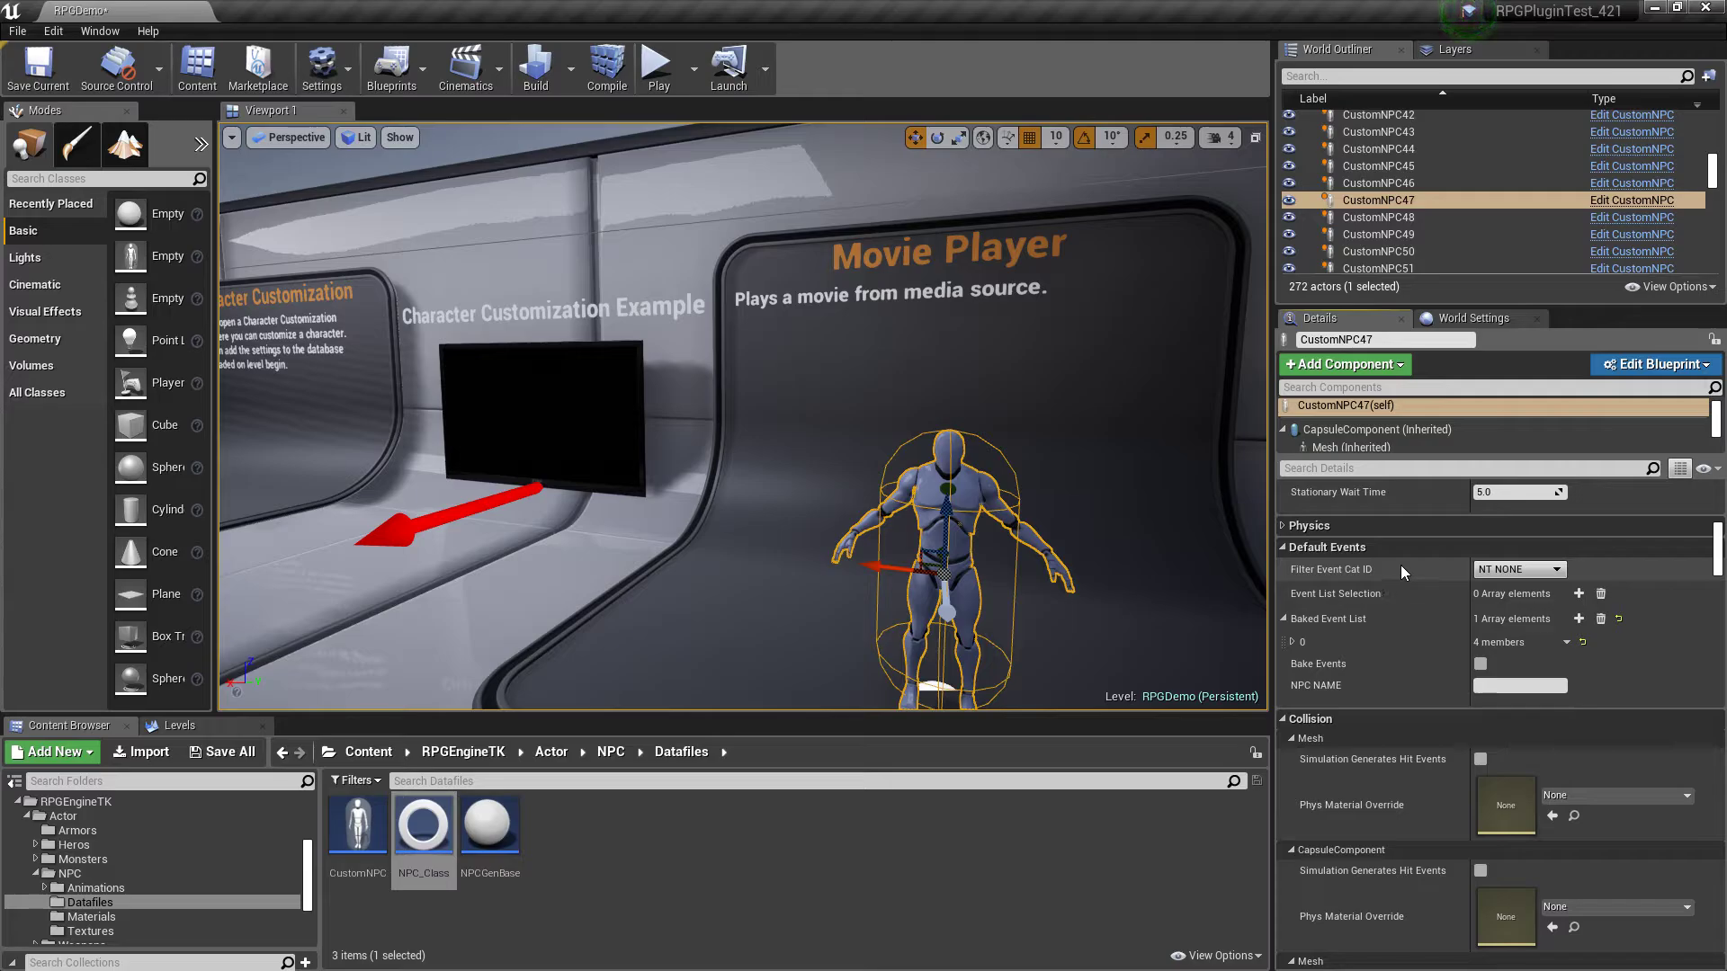
# - Add an element to the Movie Player NPC's Event List Selection, expand it, and look through its Row Name options without choosing one
pyautogui.click(1578, 593)
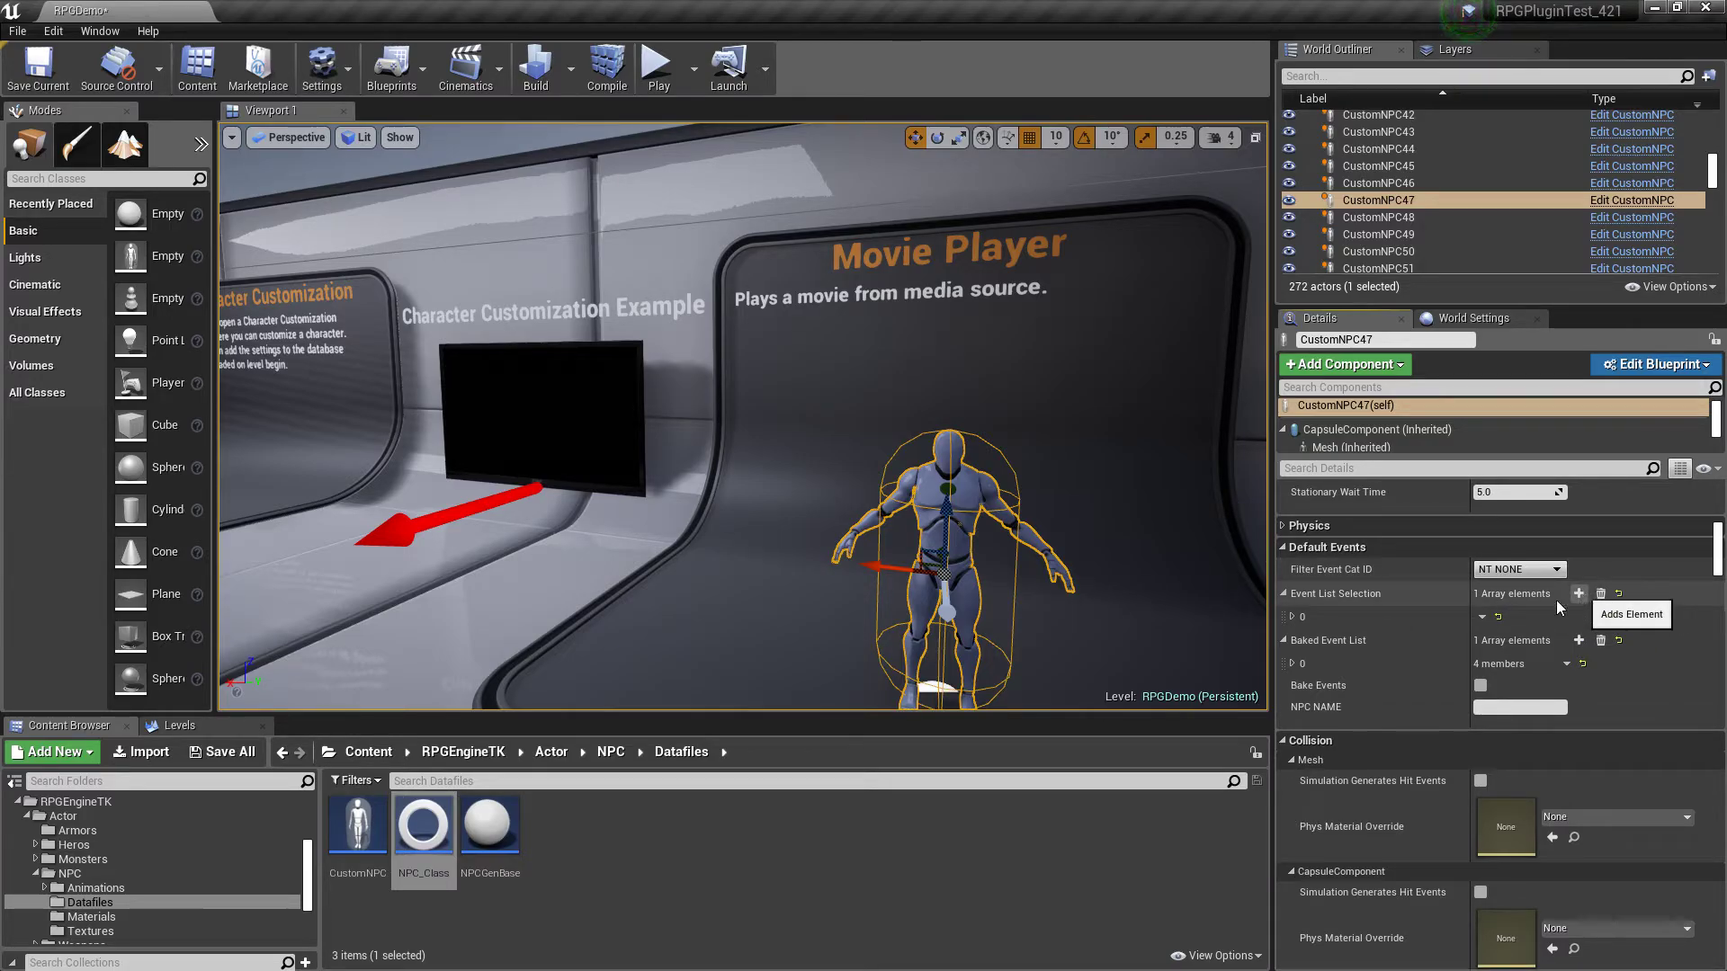
pyautogui.click(1293, 617)
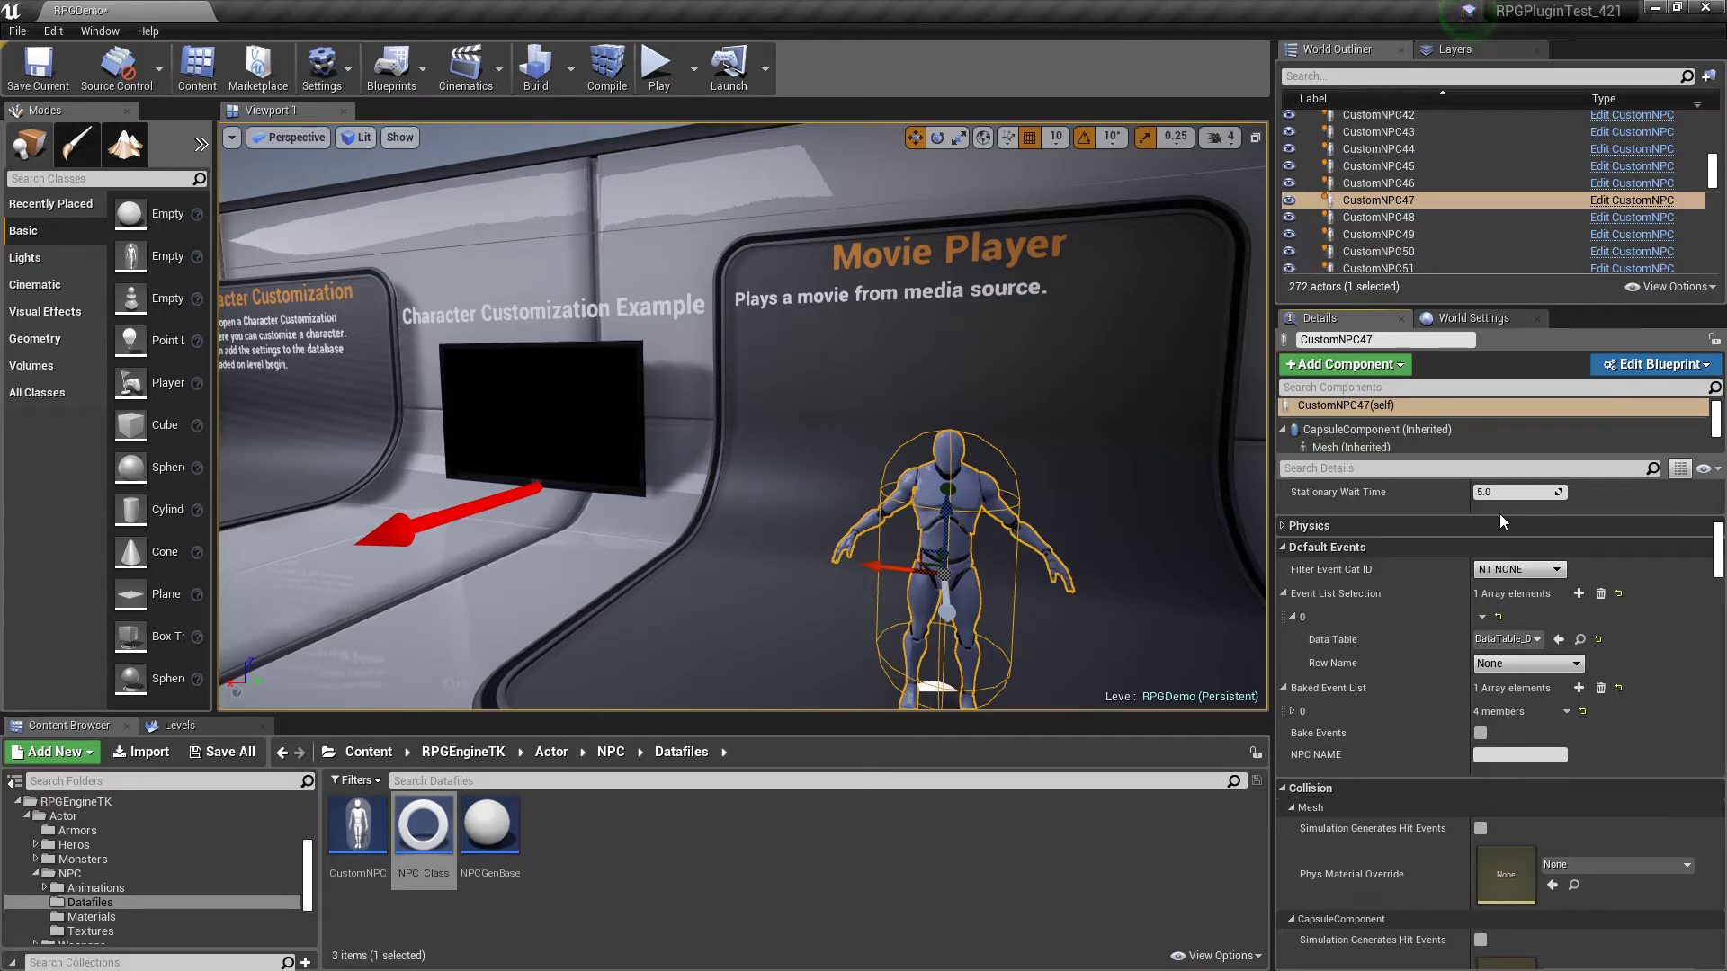
pyautogui.click(1556, 663)
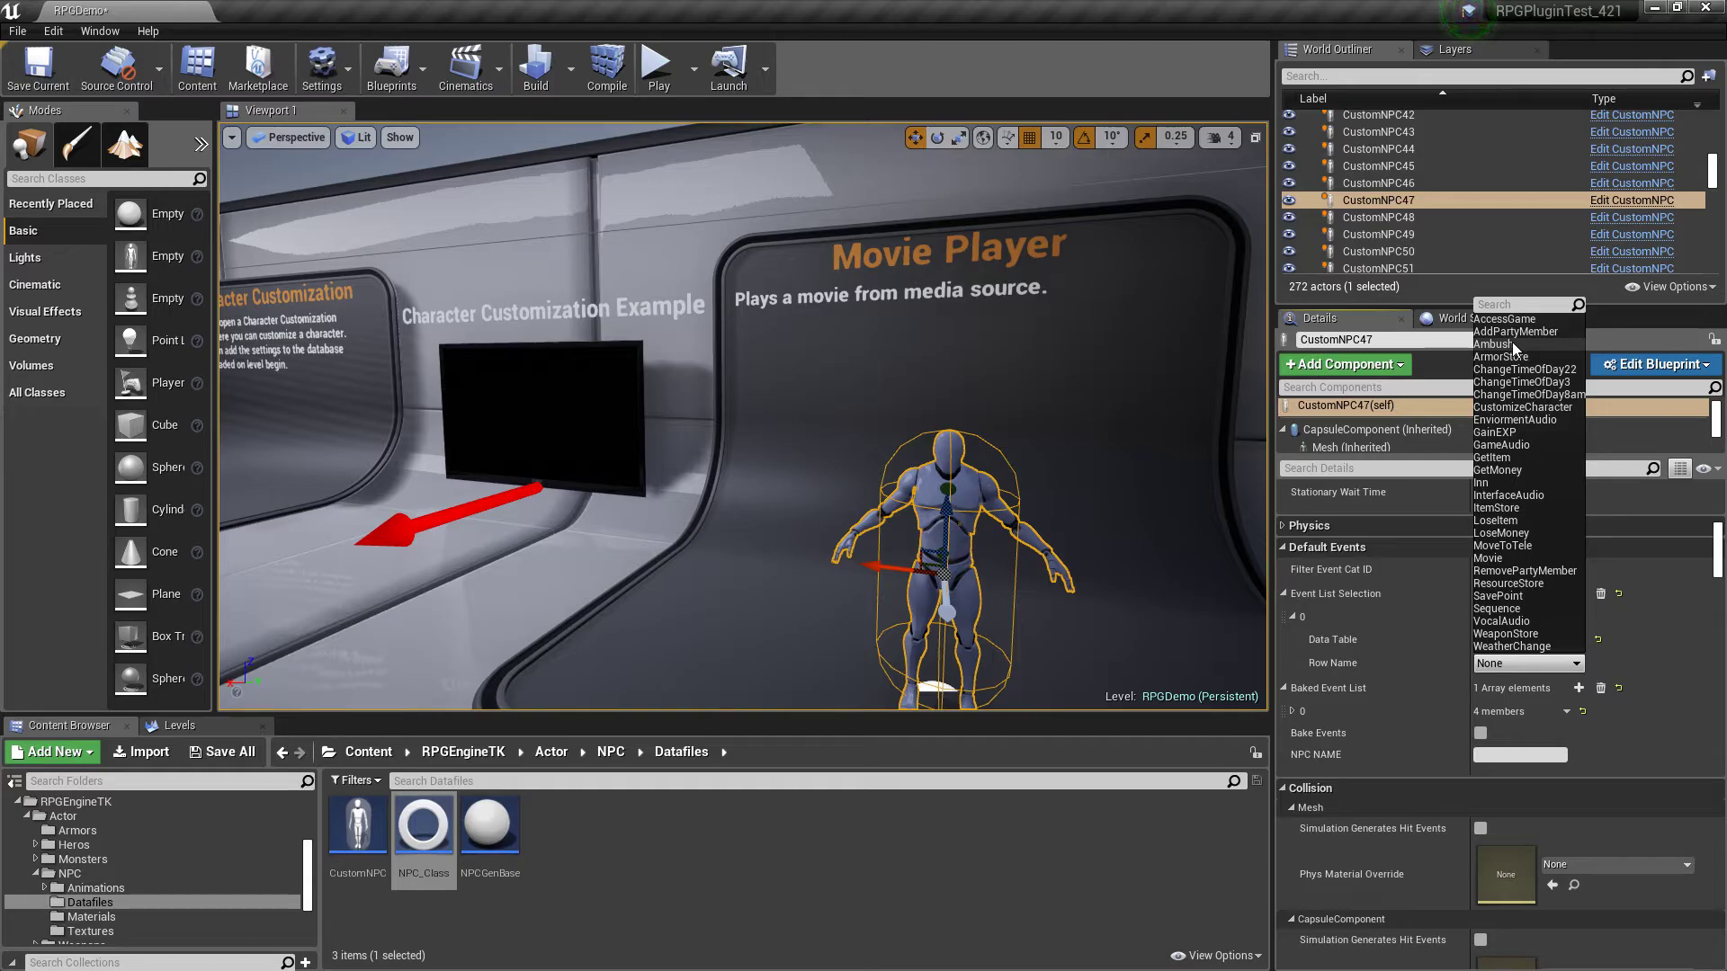
pyautogui.click(1394, 656)
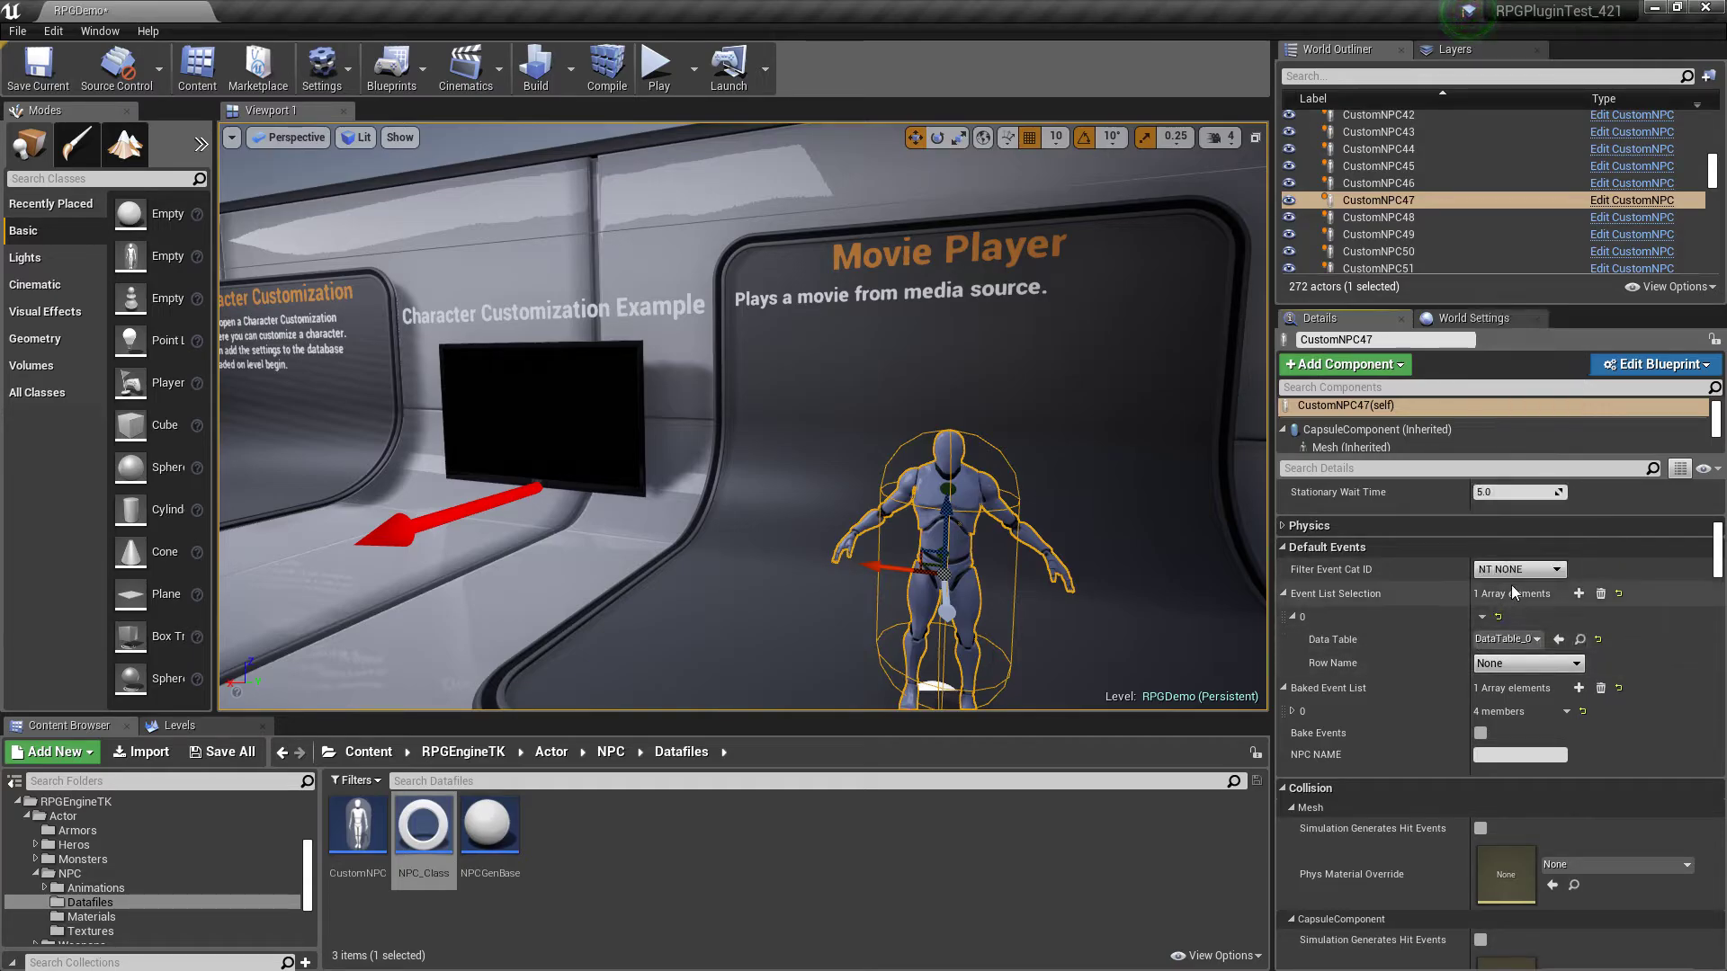
# - Set the Movie Player NPC's Filter Event Cat ID to NT Main Story and review the Row Name options without choosing one
pyautogui.click(1529, 569)
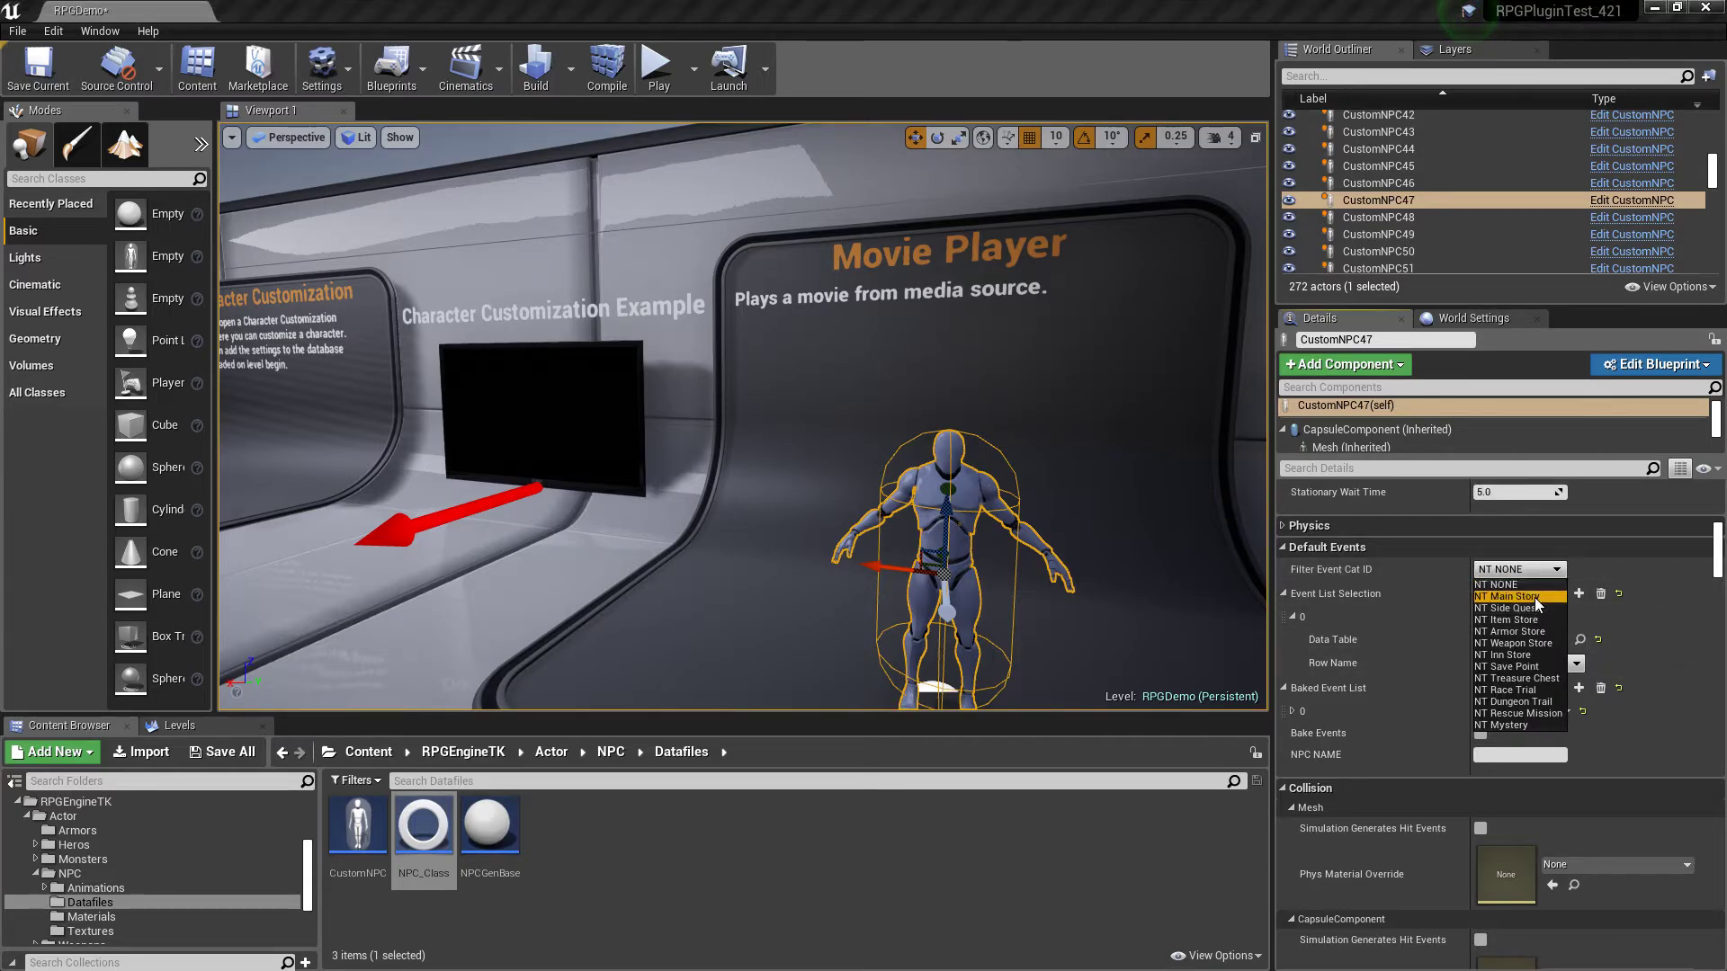
pyautogui.click(1529, 597)
pyautogui.click(1514, 664)
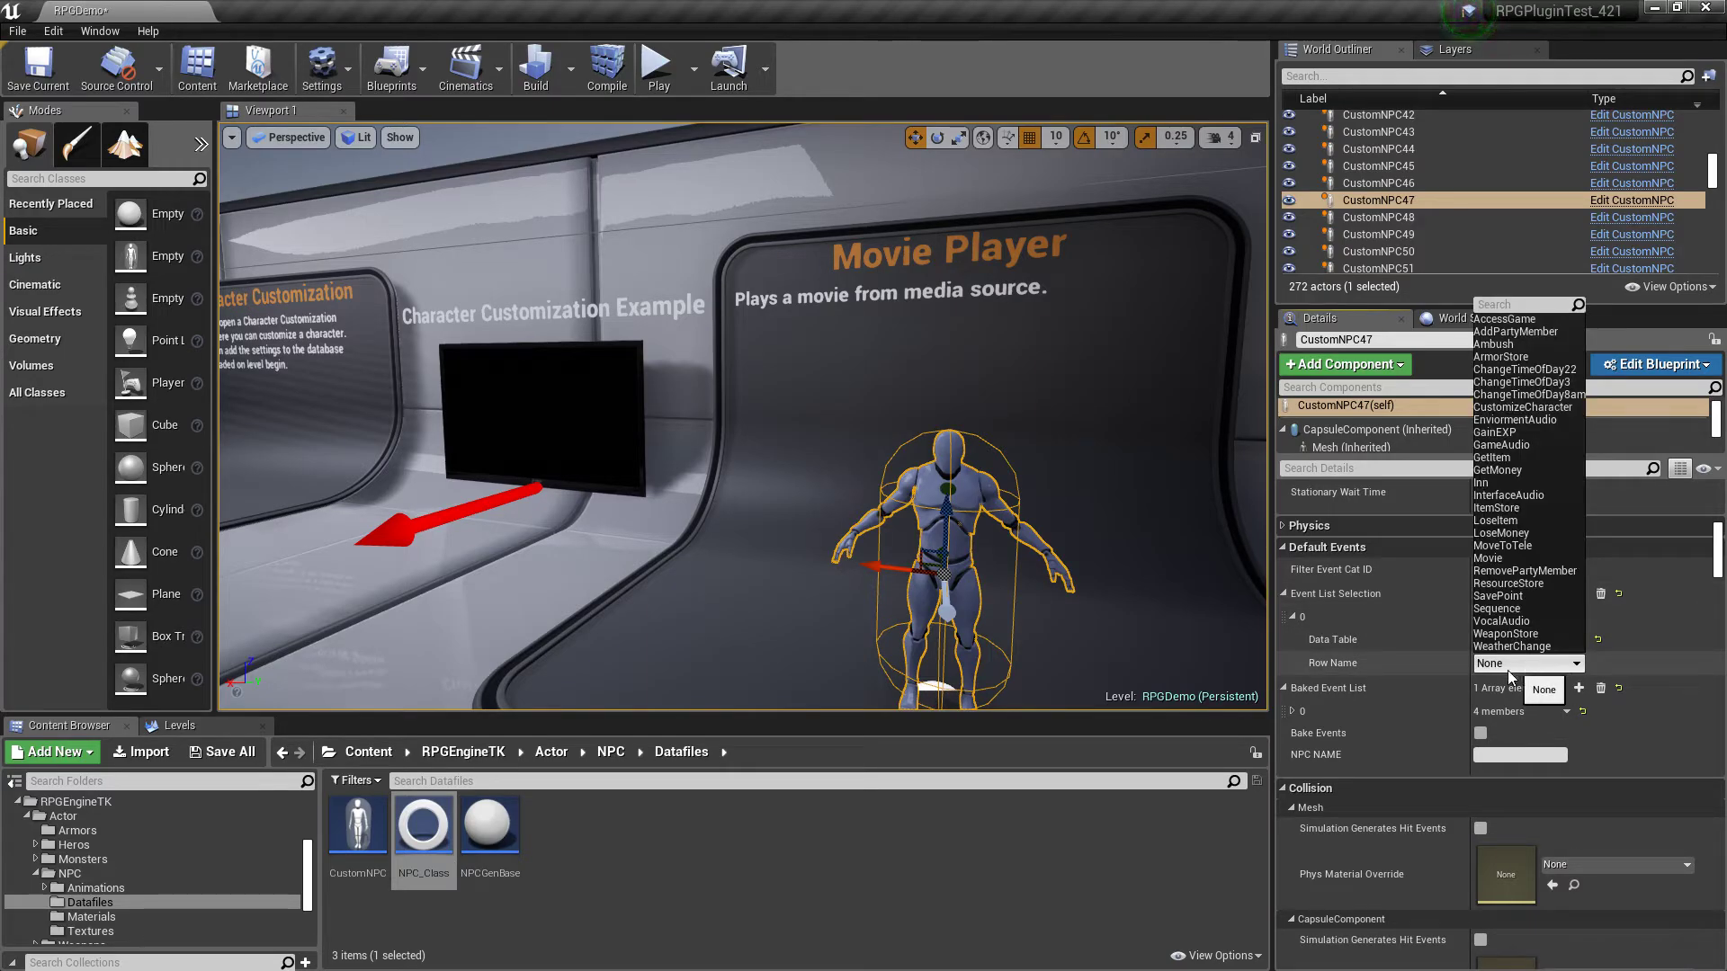
pyautogui.click(1400, 671)
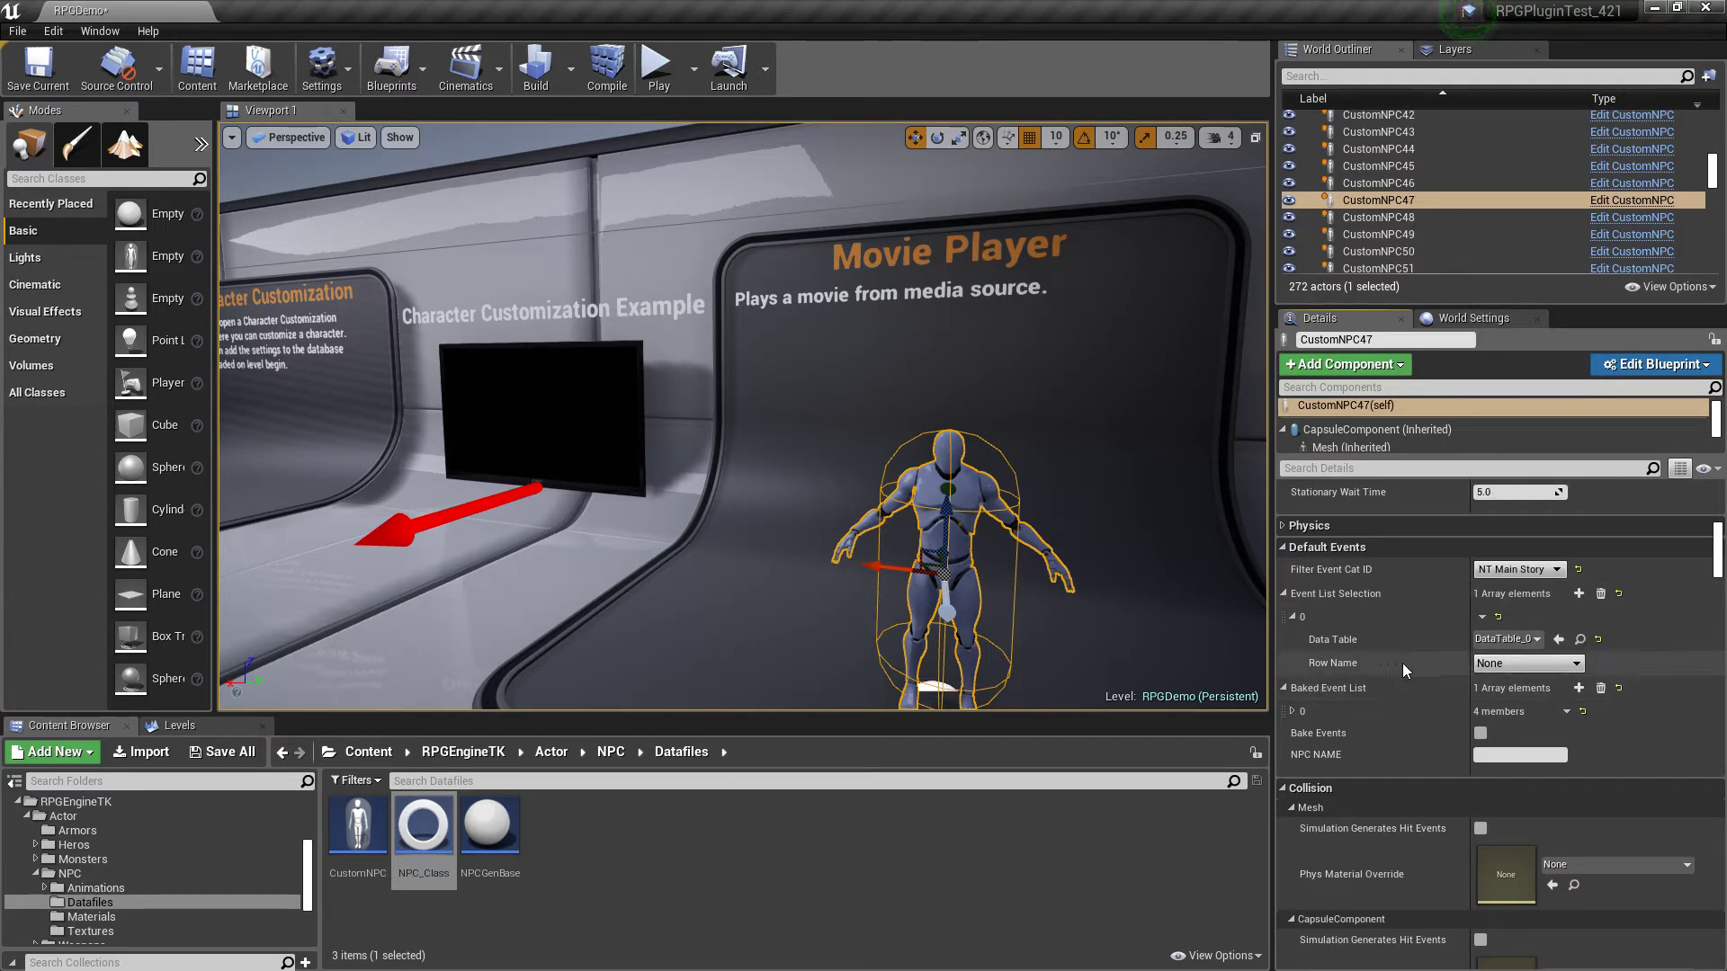
# - Set the Movie Player NPC's Filter Event Cat ID to NT NONE and review the Row Name options without choosing one
pyautogui.click(1520, 664)
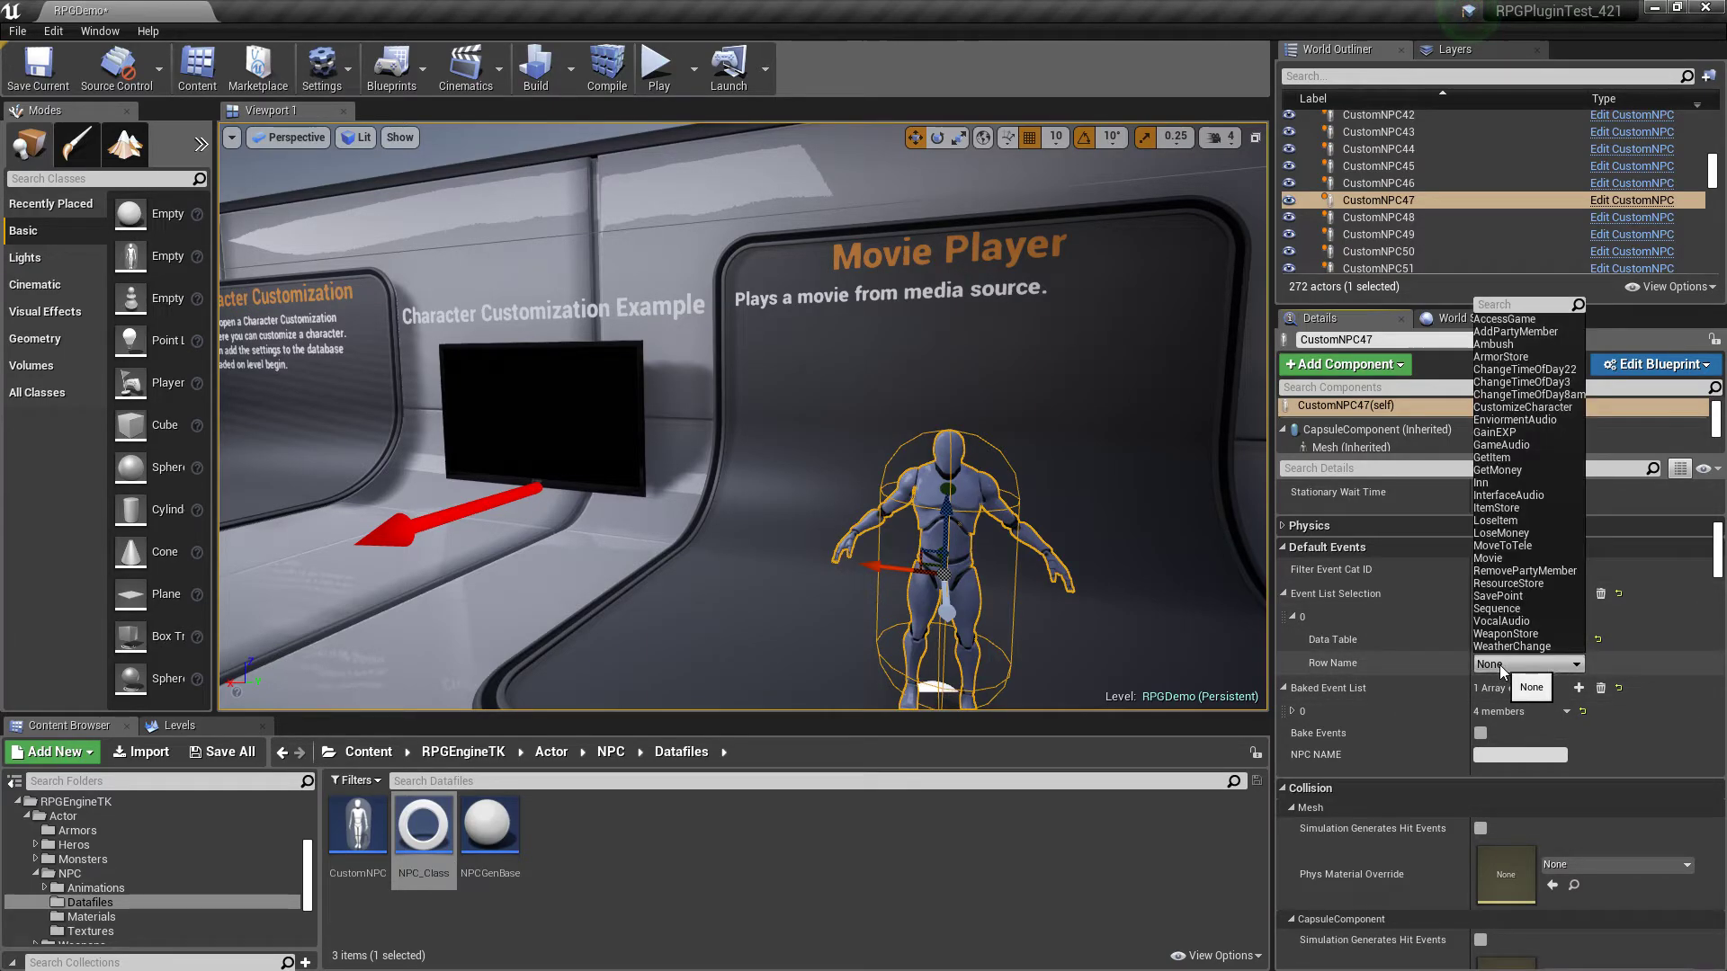
pyautogui.click(1393, 660)
pyautogui.click(1542, 571)
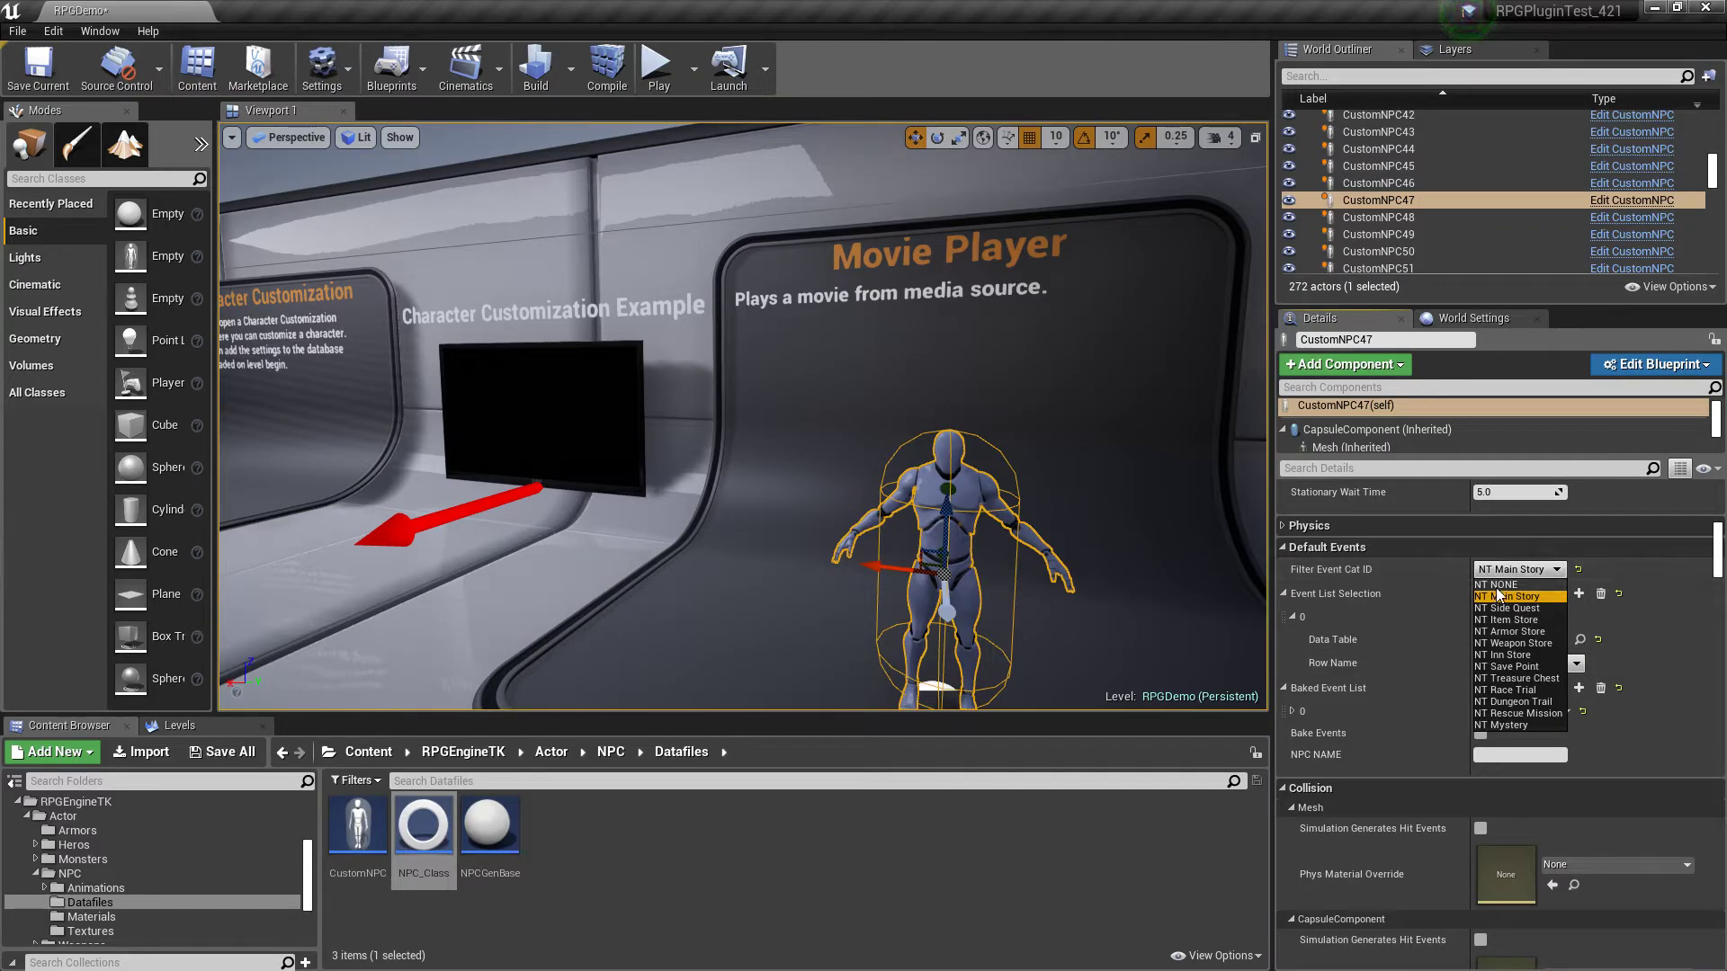
pyautogui.click(1497, 584)
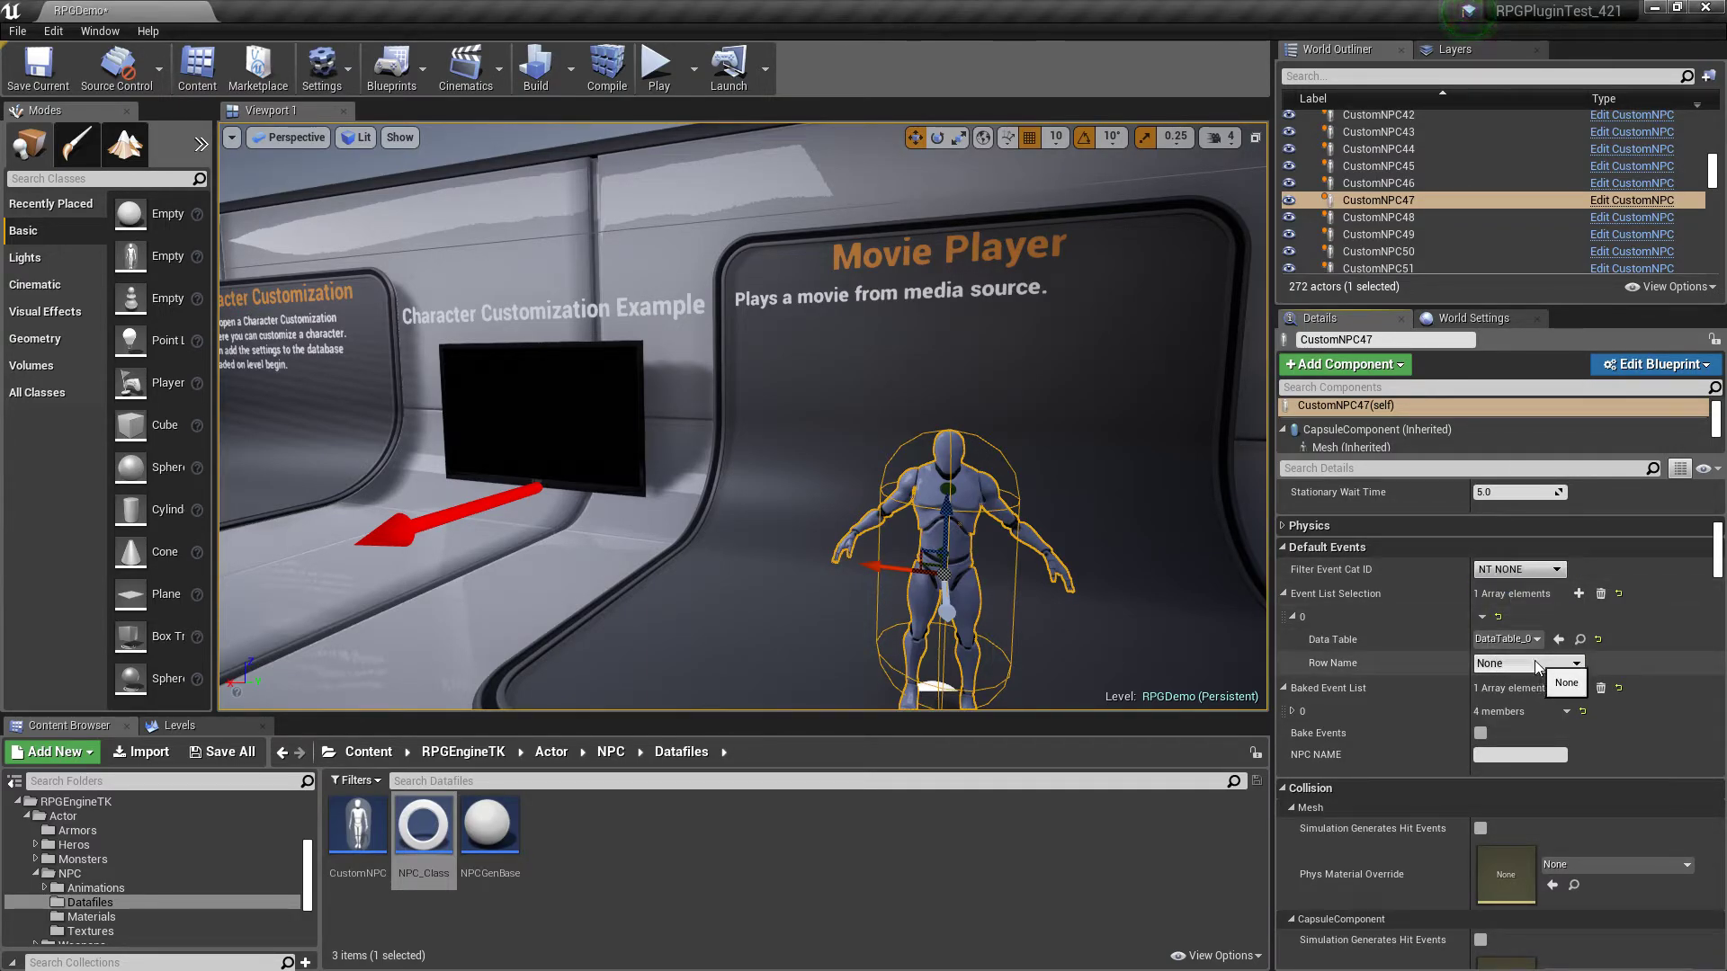
pyautogui.click(1535, 663)
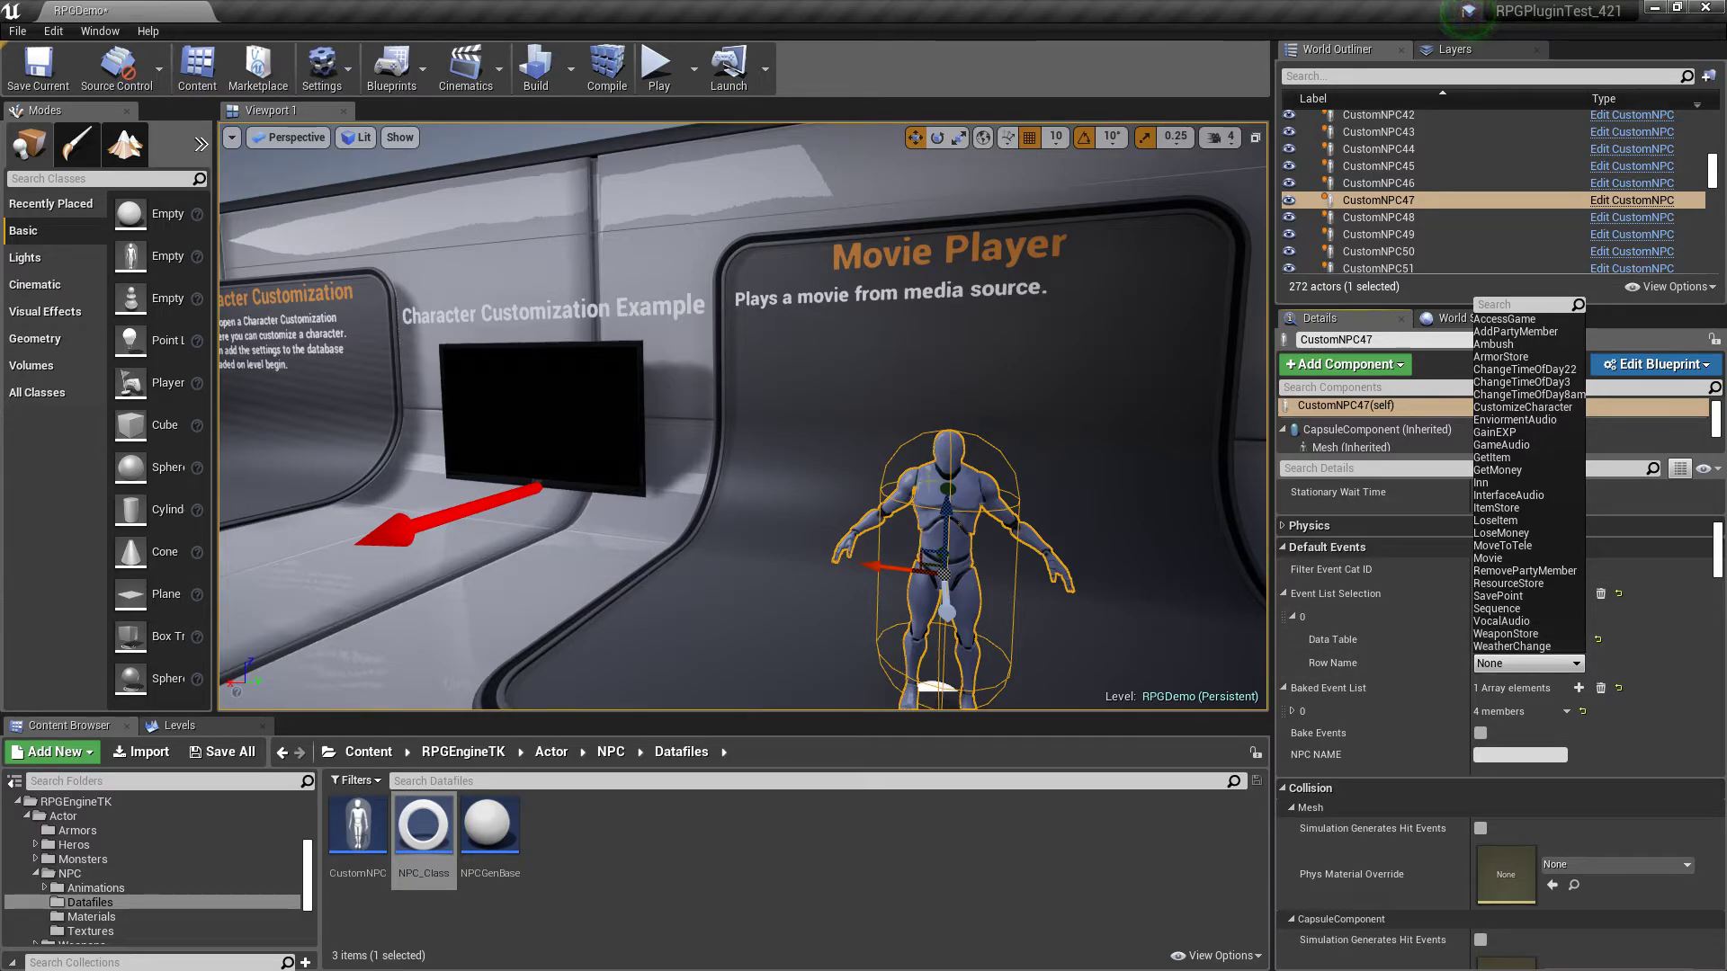
pyautogui.click(1391, 664)
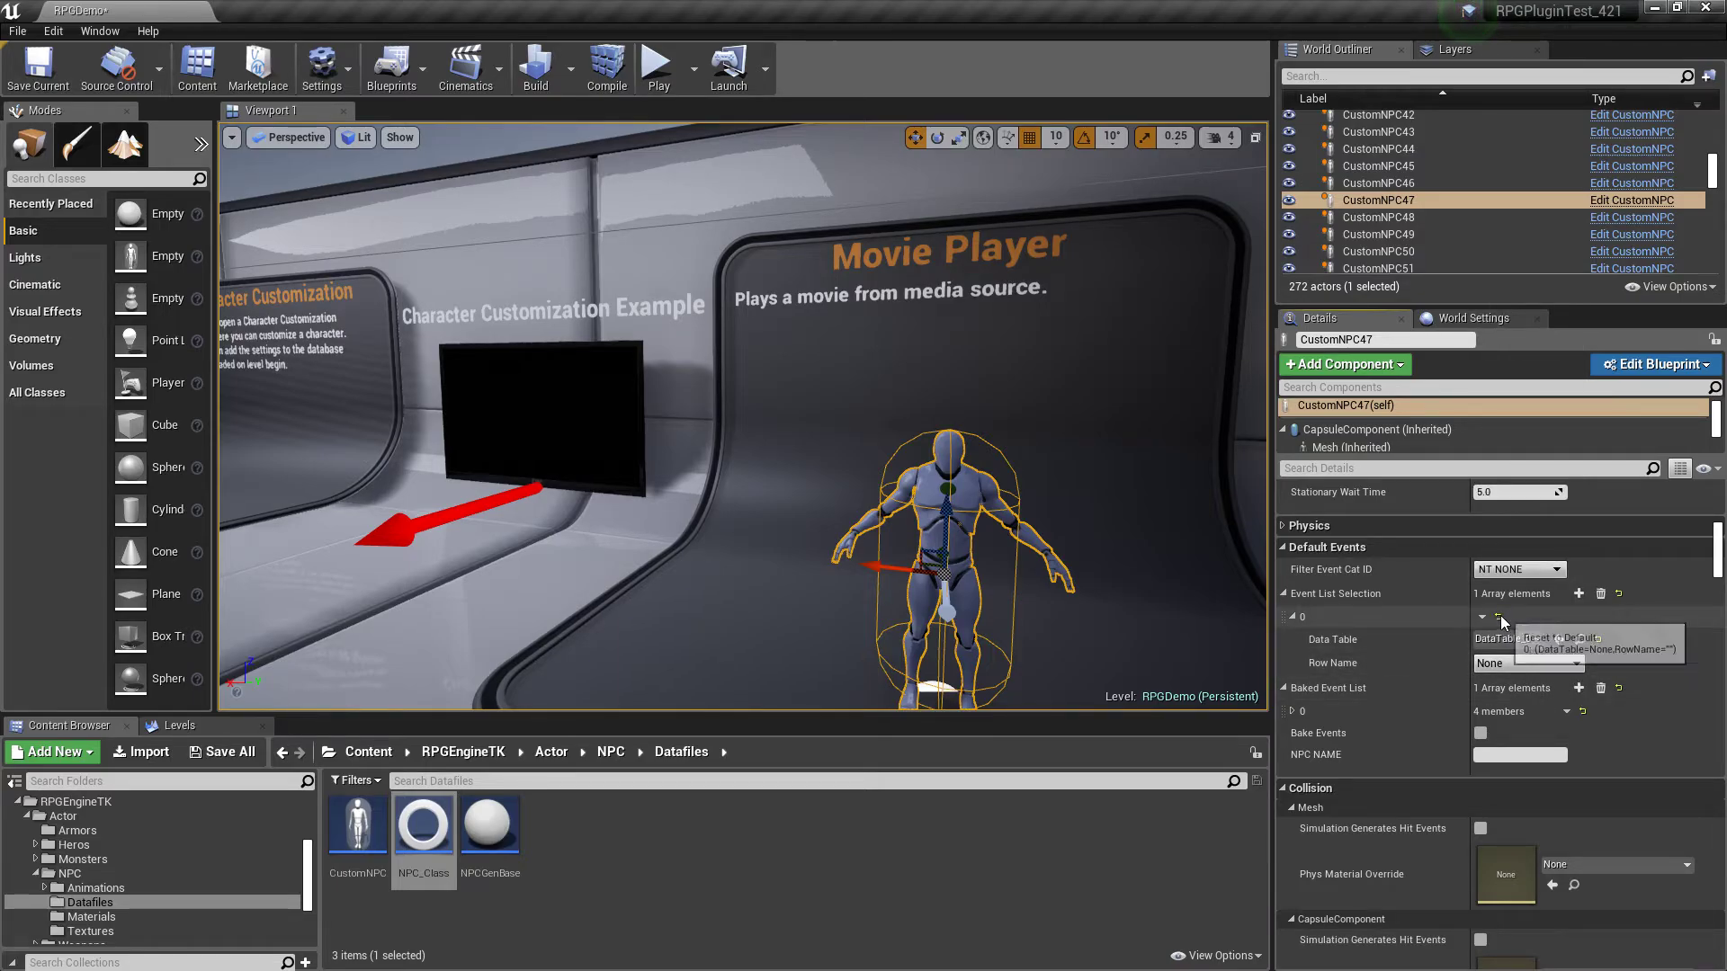
pyautogui.click(1500, 667)
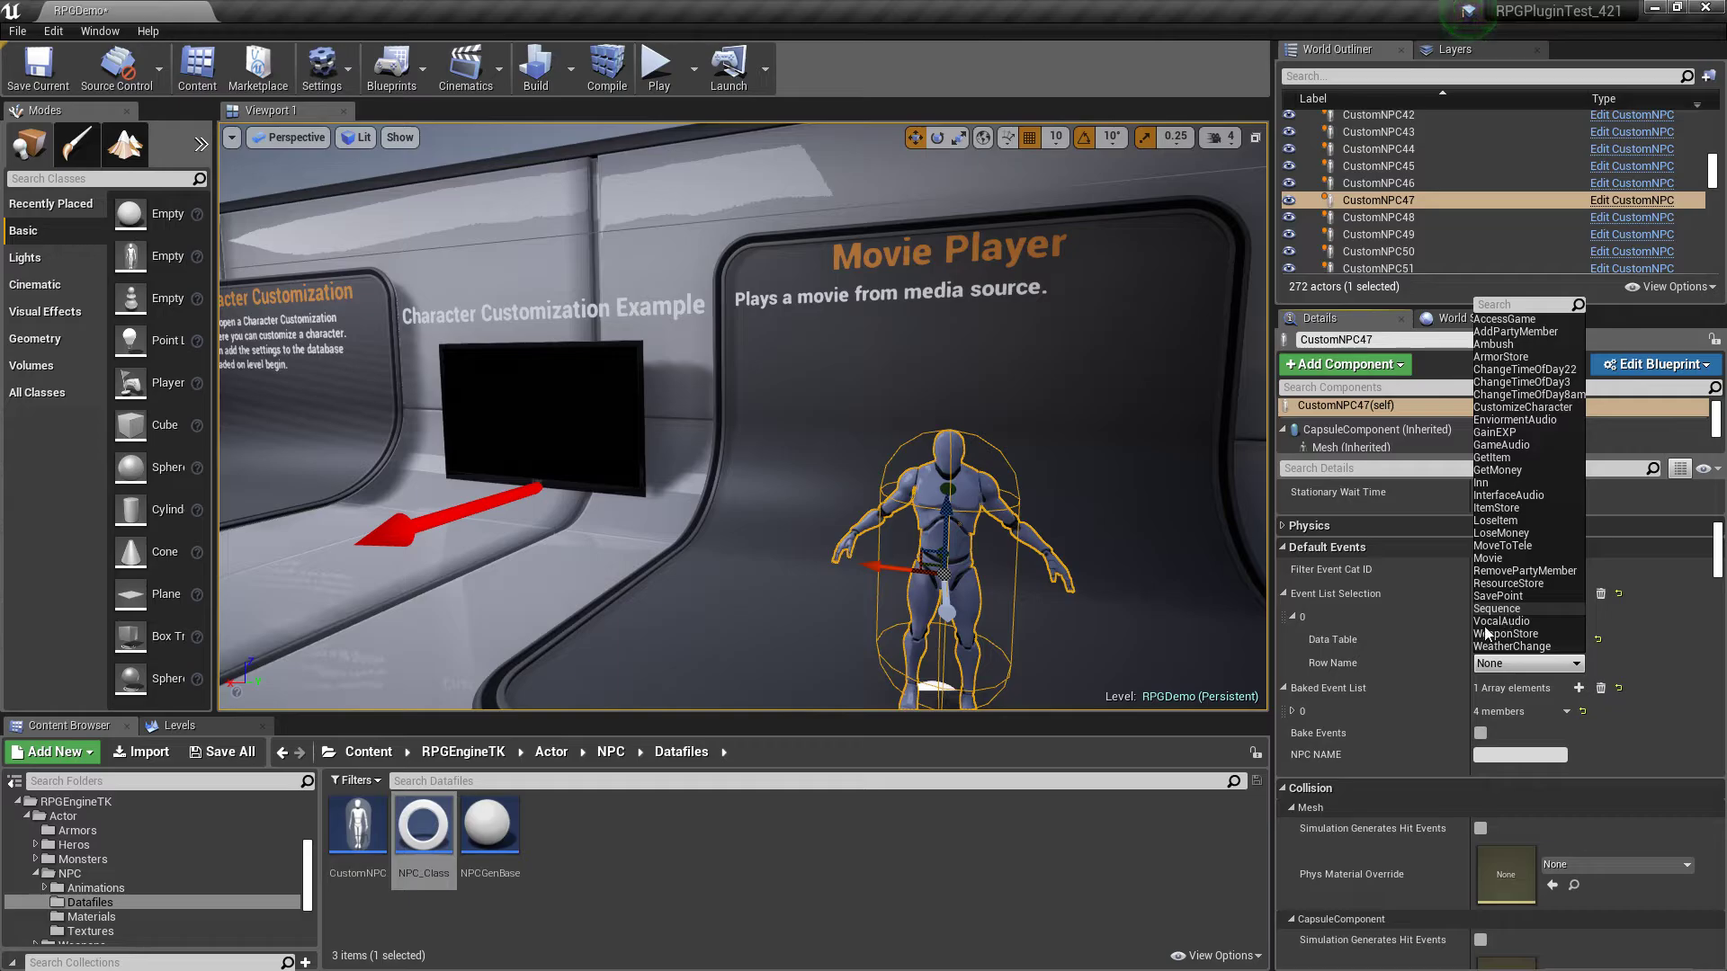
pyautogui.click(1433, 668)
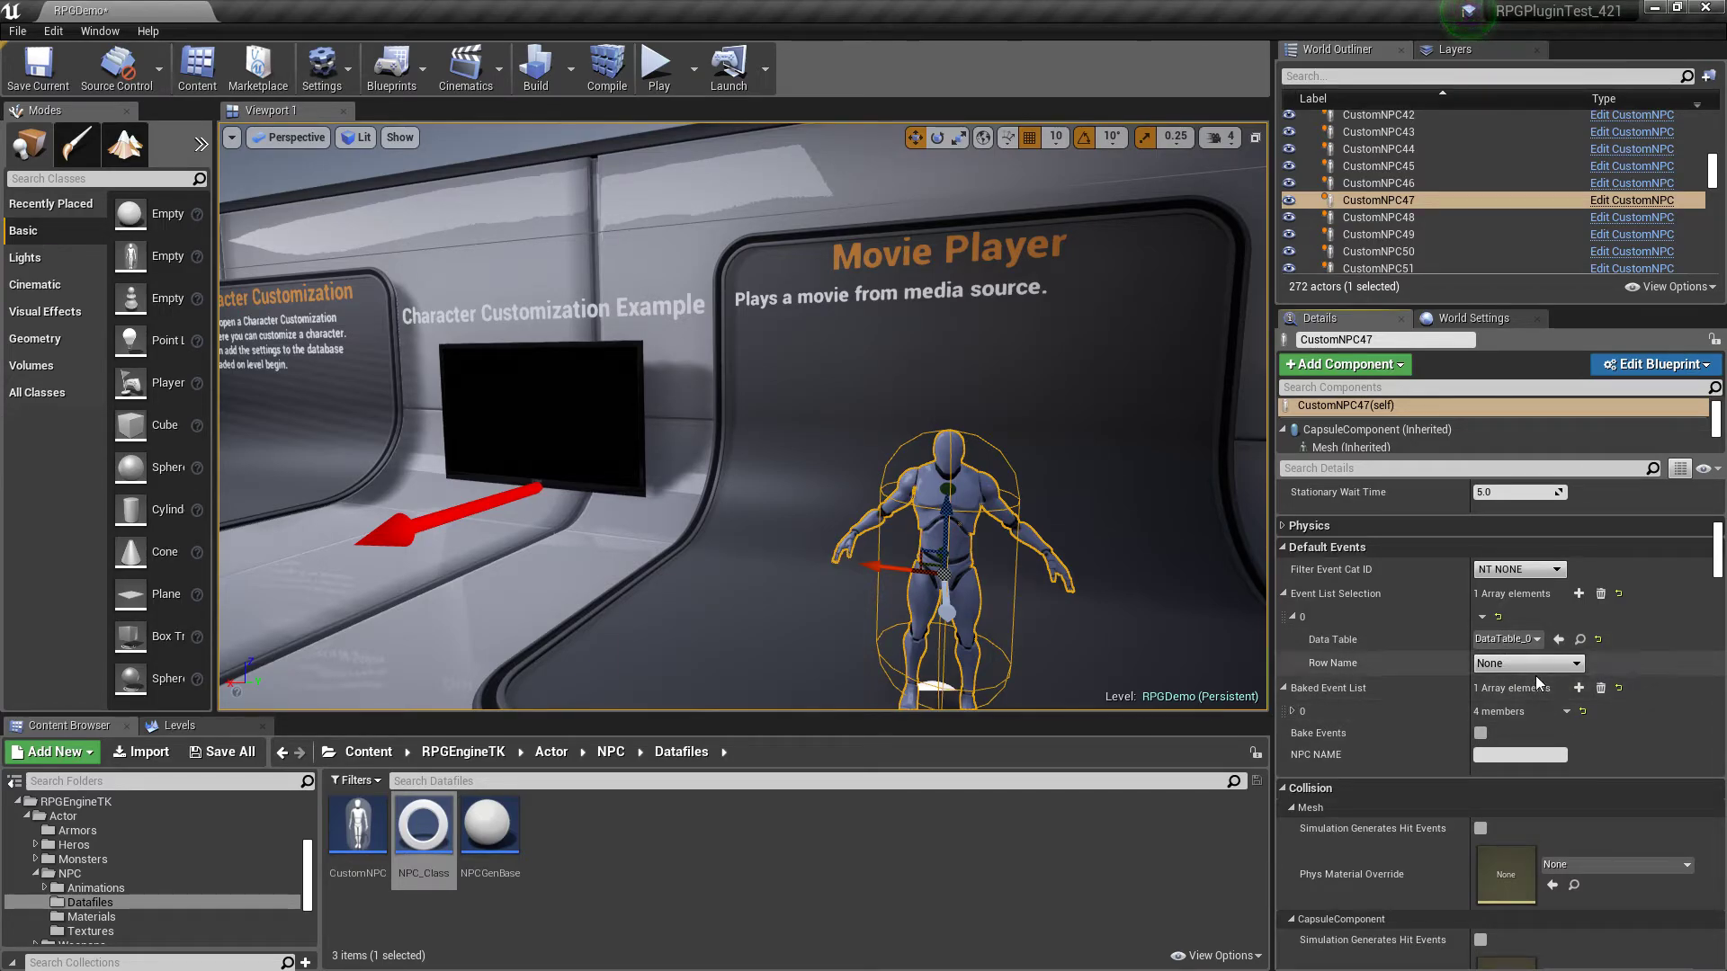
# - Choose SavePoint as the Row Name of the first Event List Selection element
pyautogui.click(1292, 711)
pyautogui.click(1293, 712)
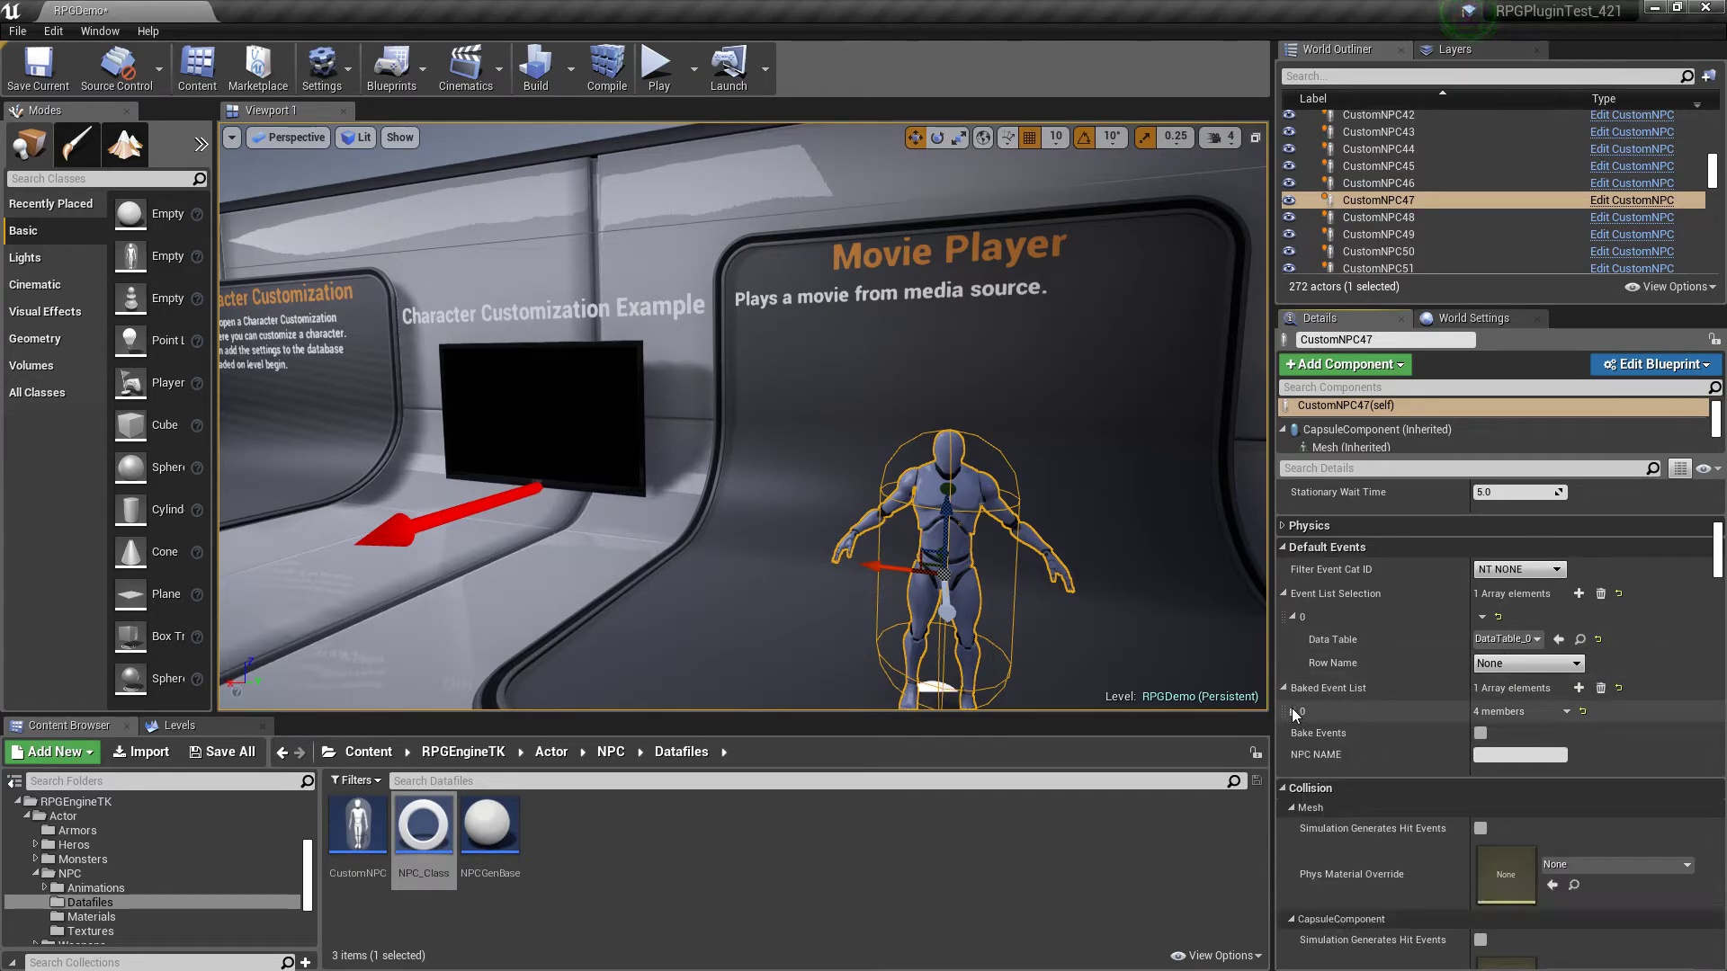
pyautogui.click(1575, 664)
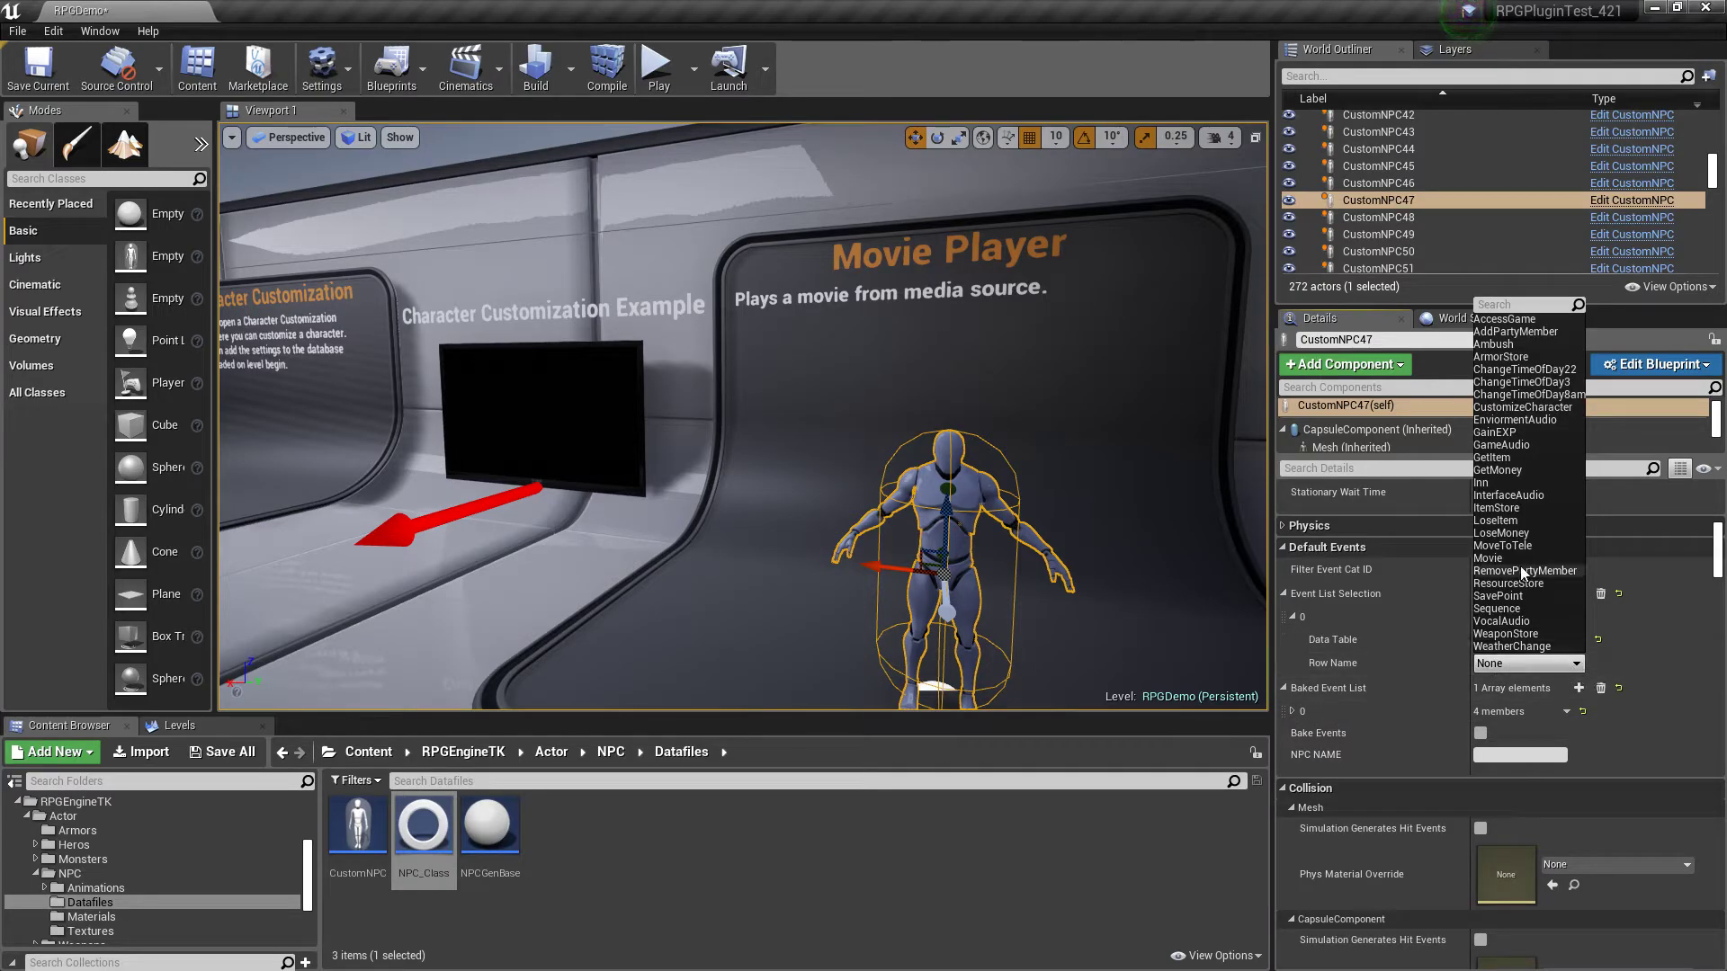
pyautogui.click(1572, 596)
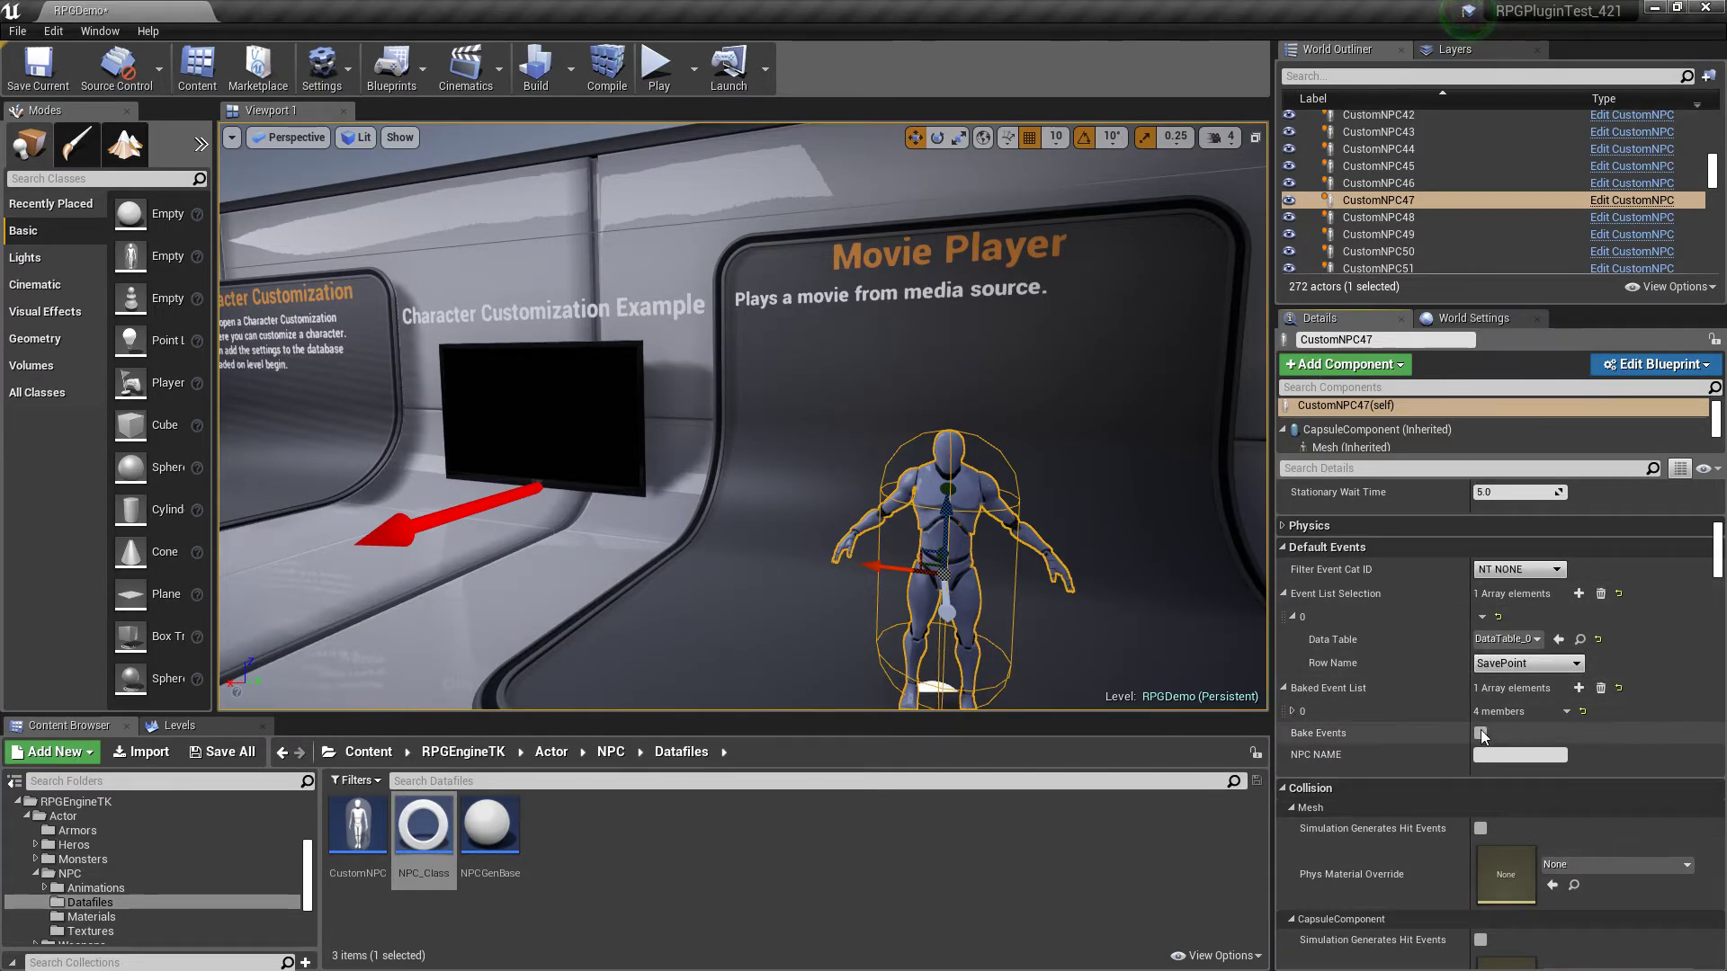
# - Expand the Baked Event List entry to examine its event IDs, and briefly bring the RPG Engine Tool Kit window into view
pyautogui.click(1293, 712)
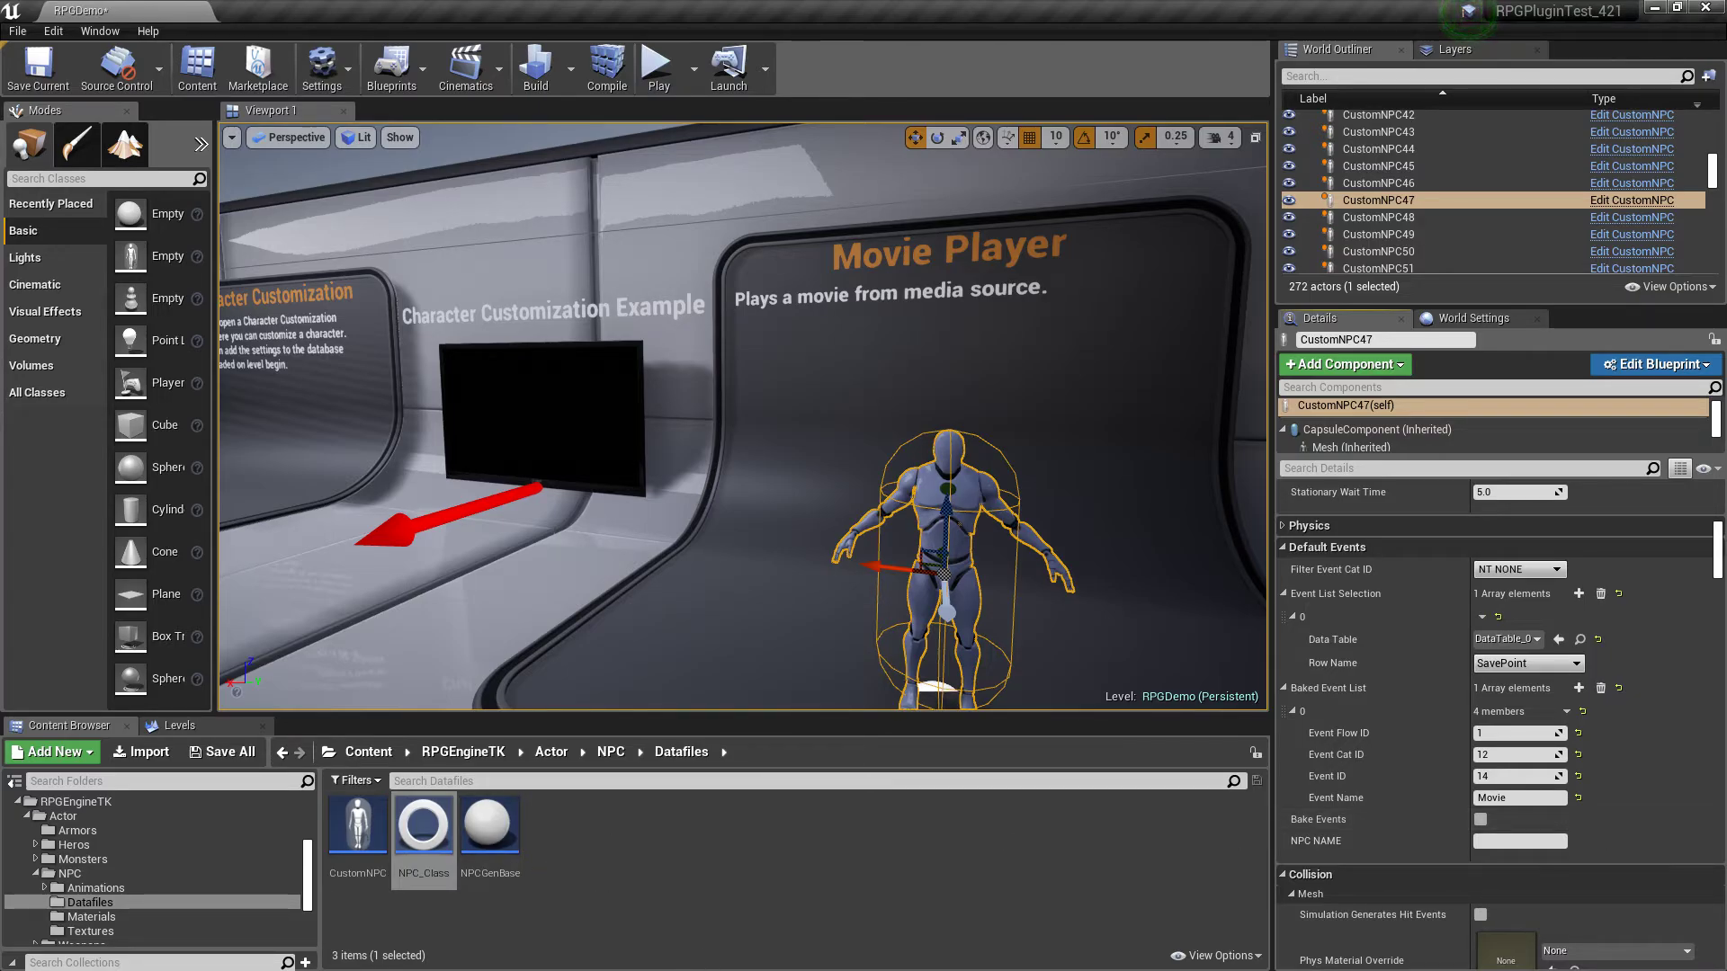
pyautogui.moveTo(1726, 54); pyautogui.dragTo(1157, 142)
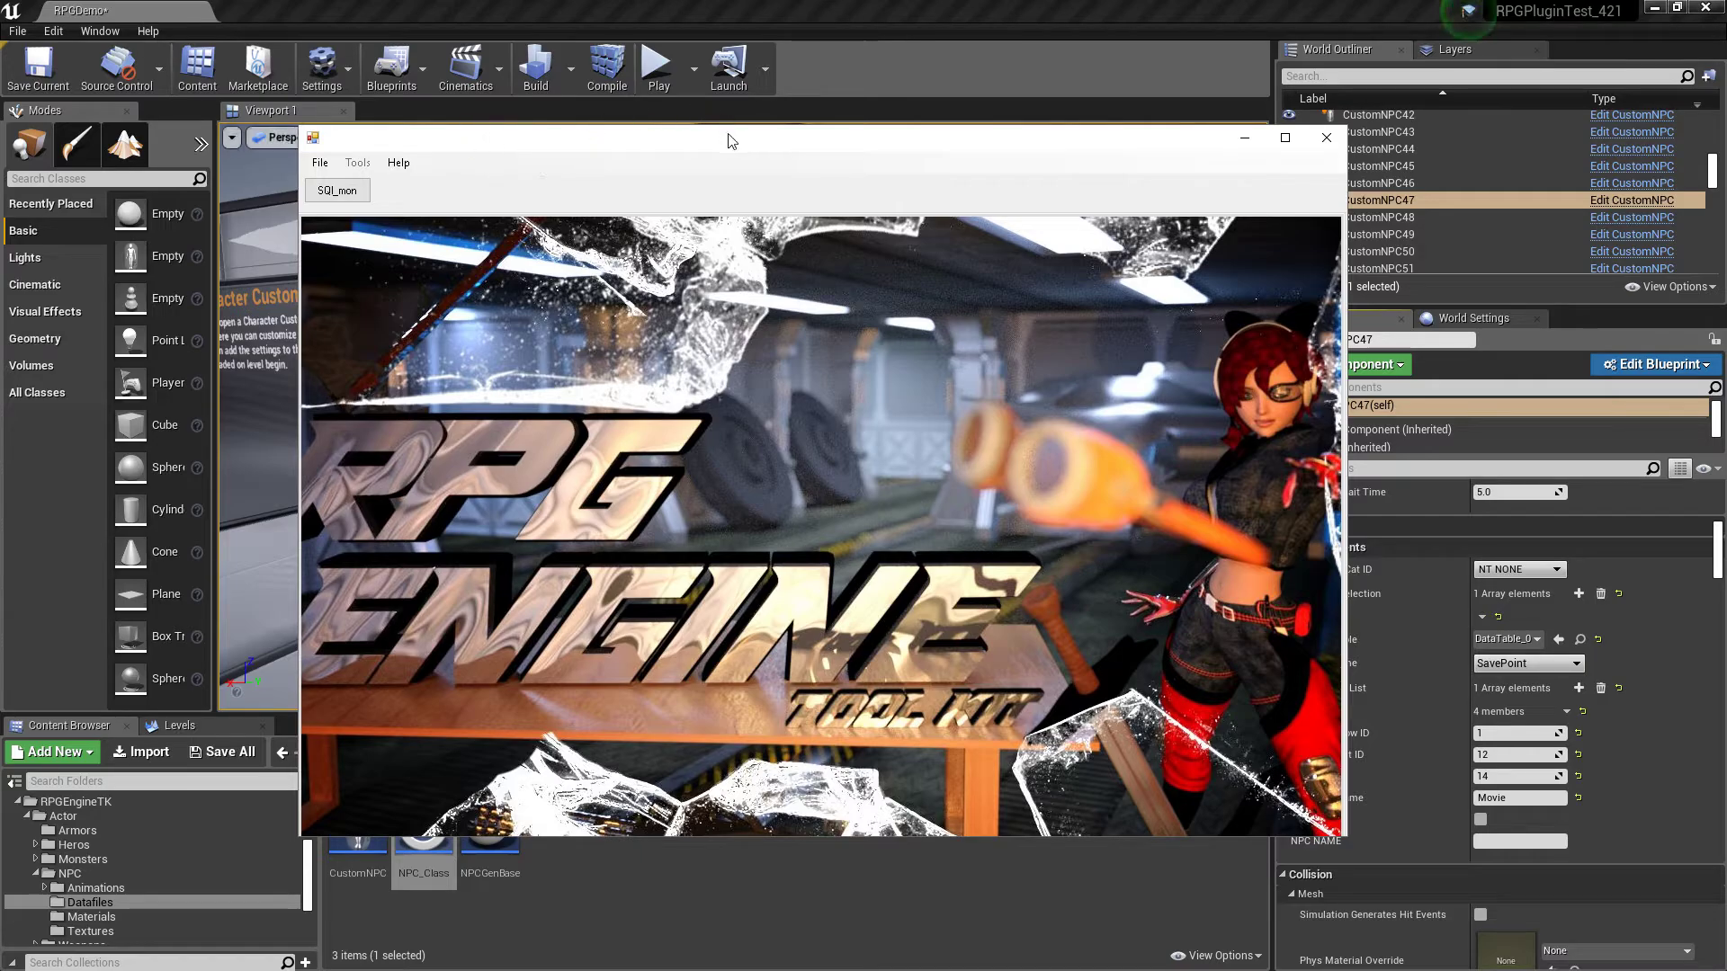
pyautogui.moveTo(728, 139); pyautogui.dragTo(0, 153)
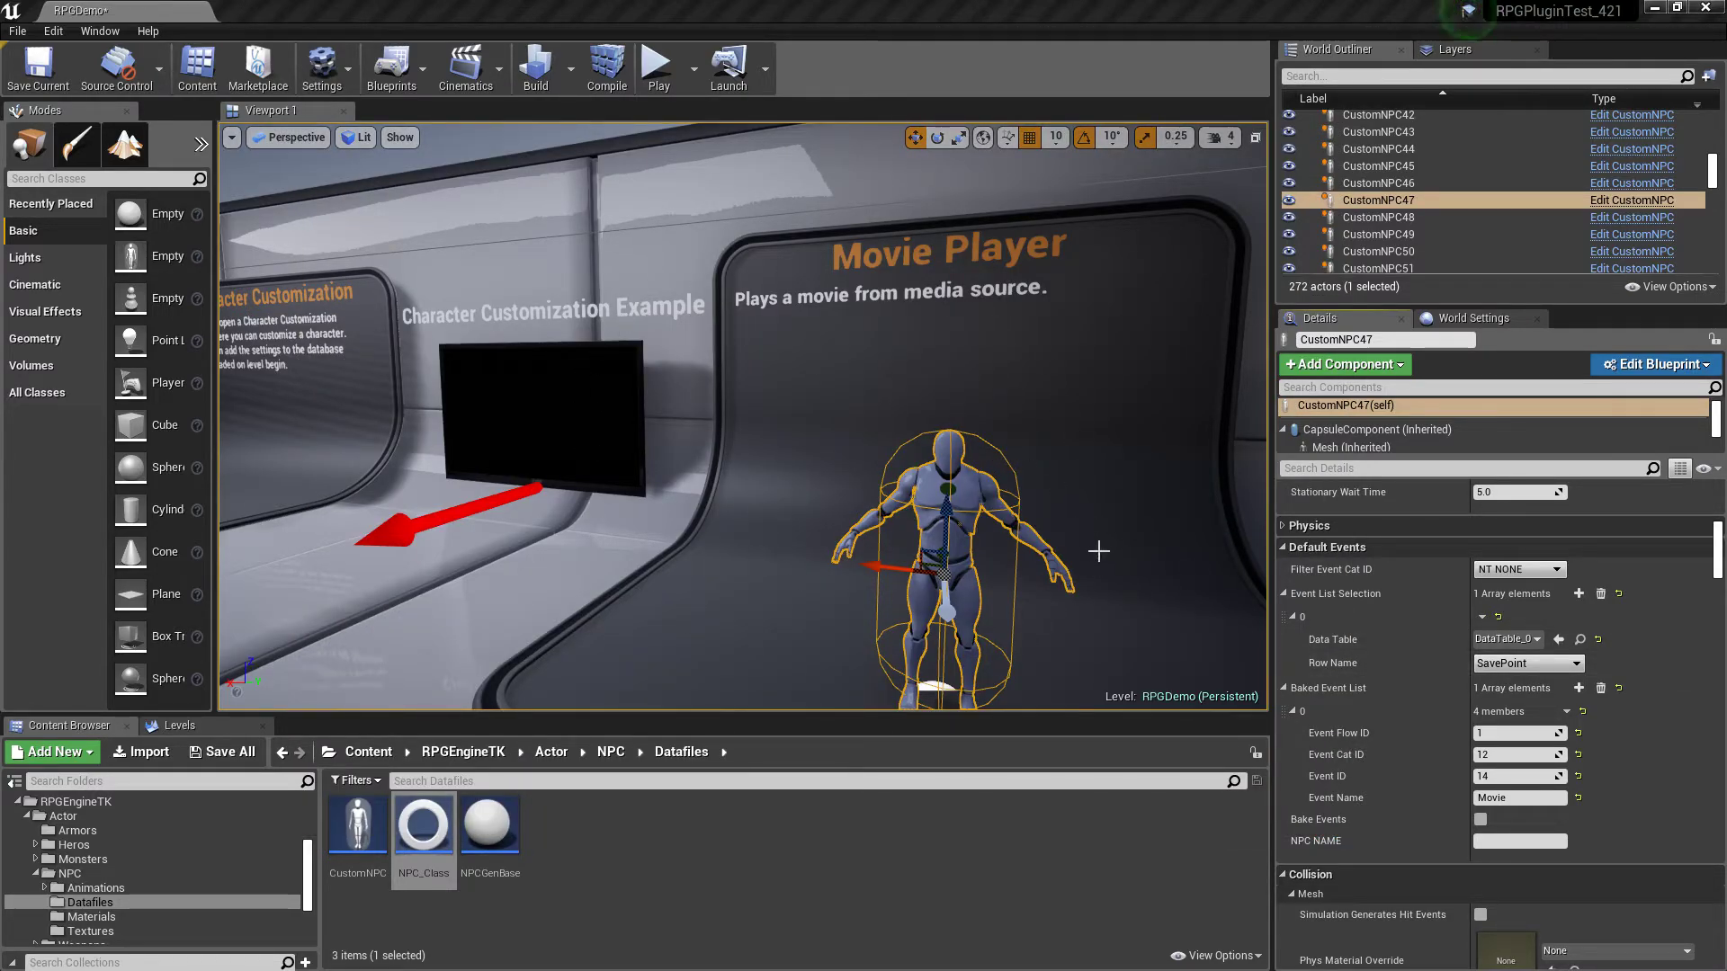
# - Delete the element from the Movie Player NPC's Event List Selection
pyautogui.scroll(1, 1401, 698)
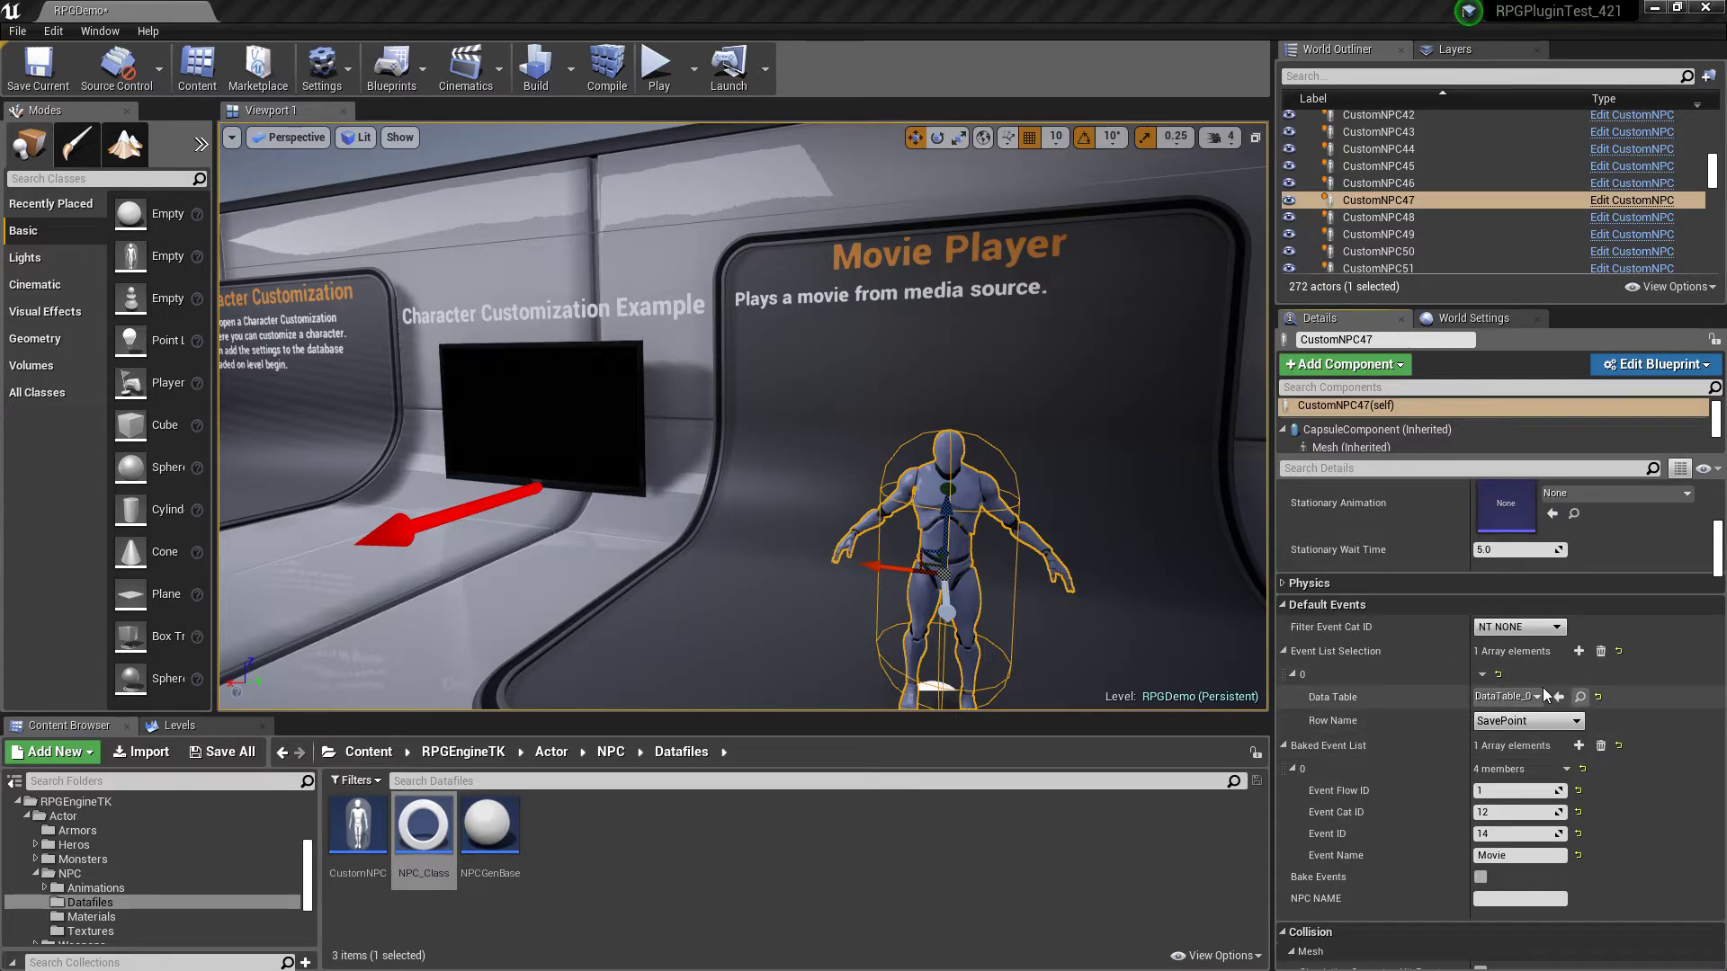
pyautogui.click(1479, 675)
pyautogui.click(1505, 712)
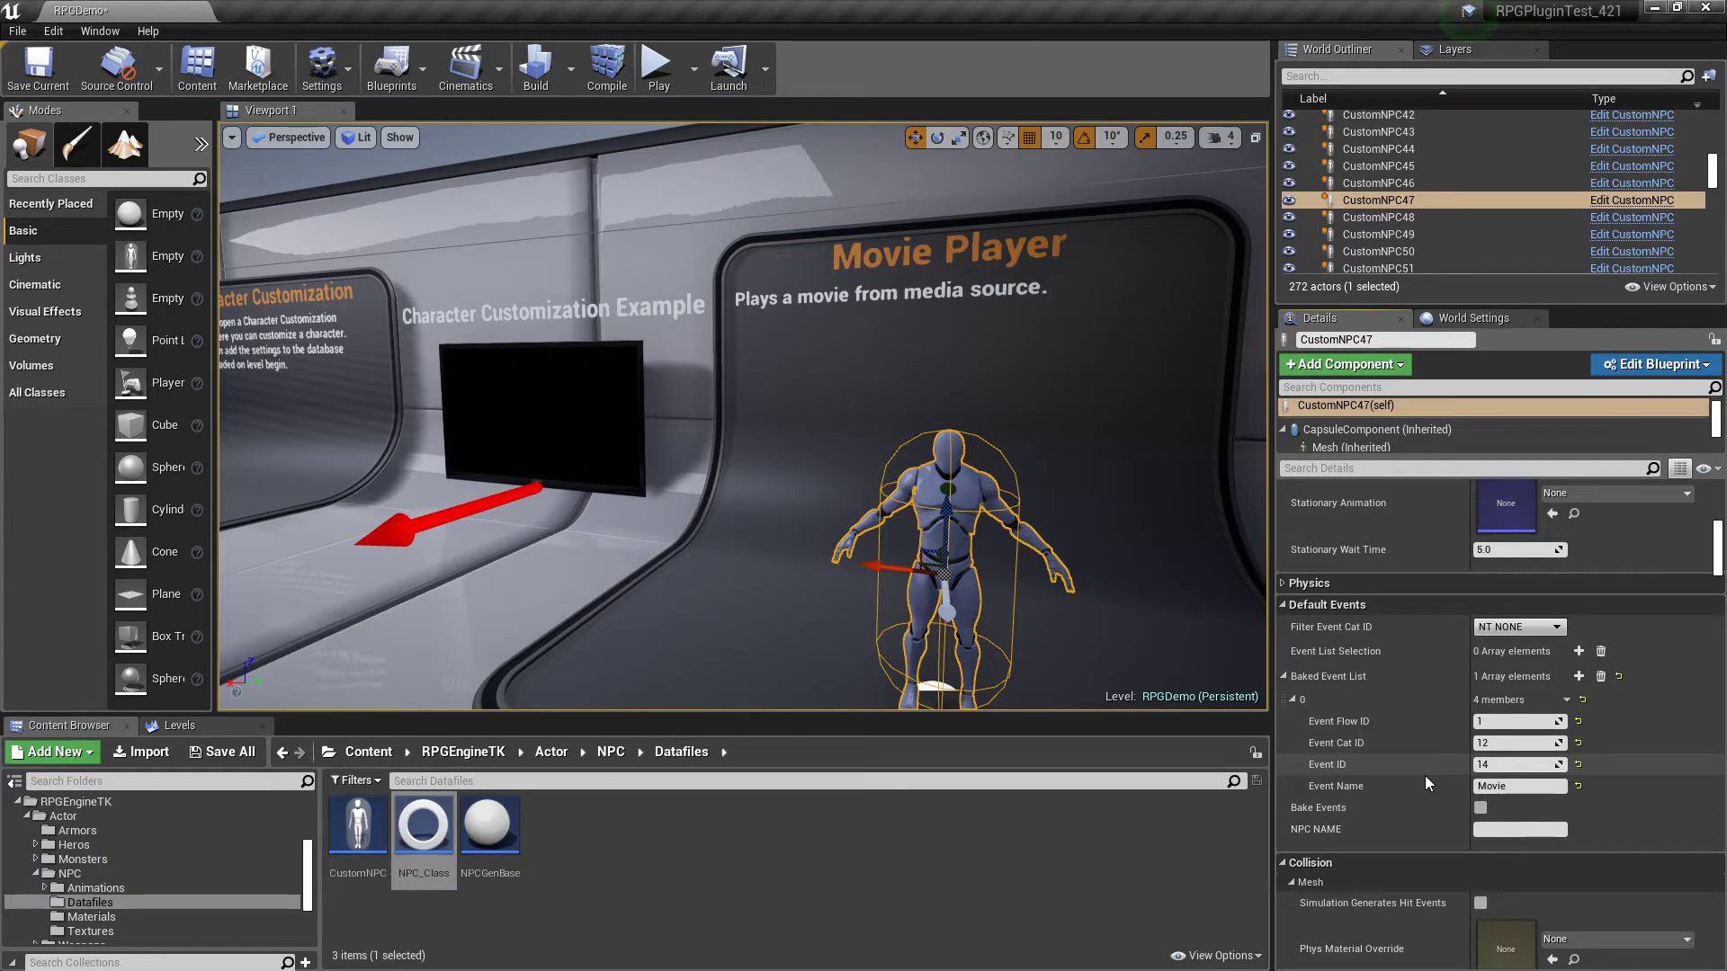
# - Look through the Movie Player NPC's remaining details, from transform and movement data to battle, character and modular color settings
pyautogui.scroll(2, 1424, 776)
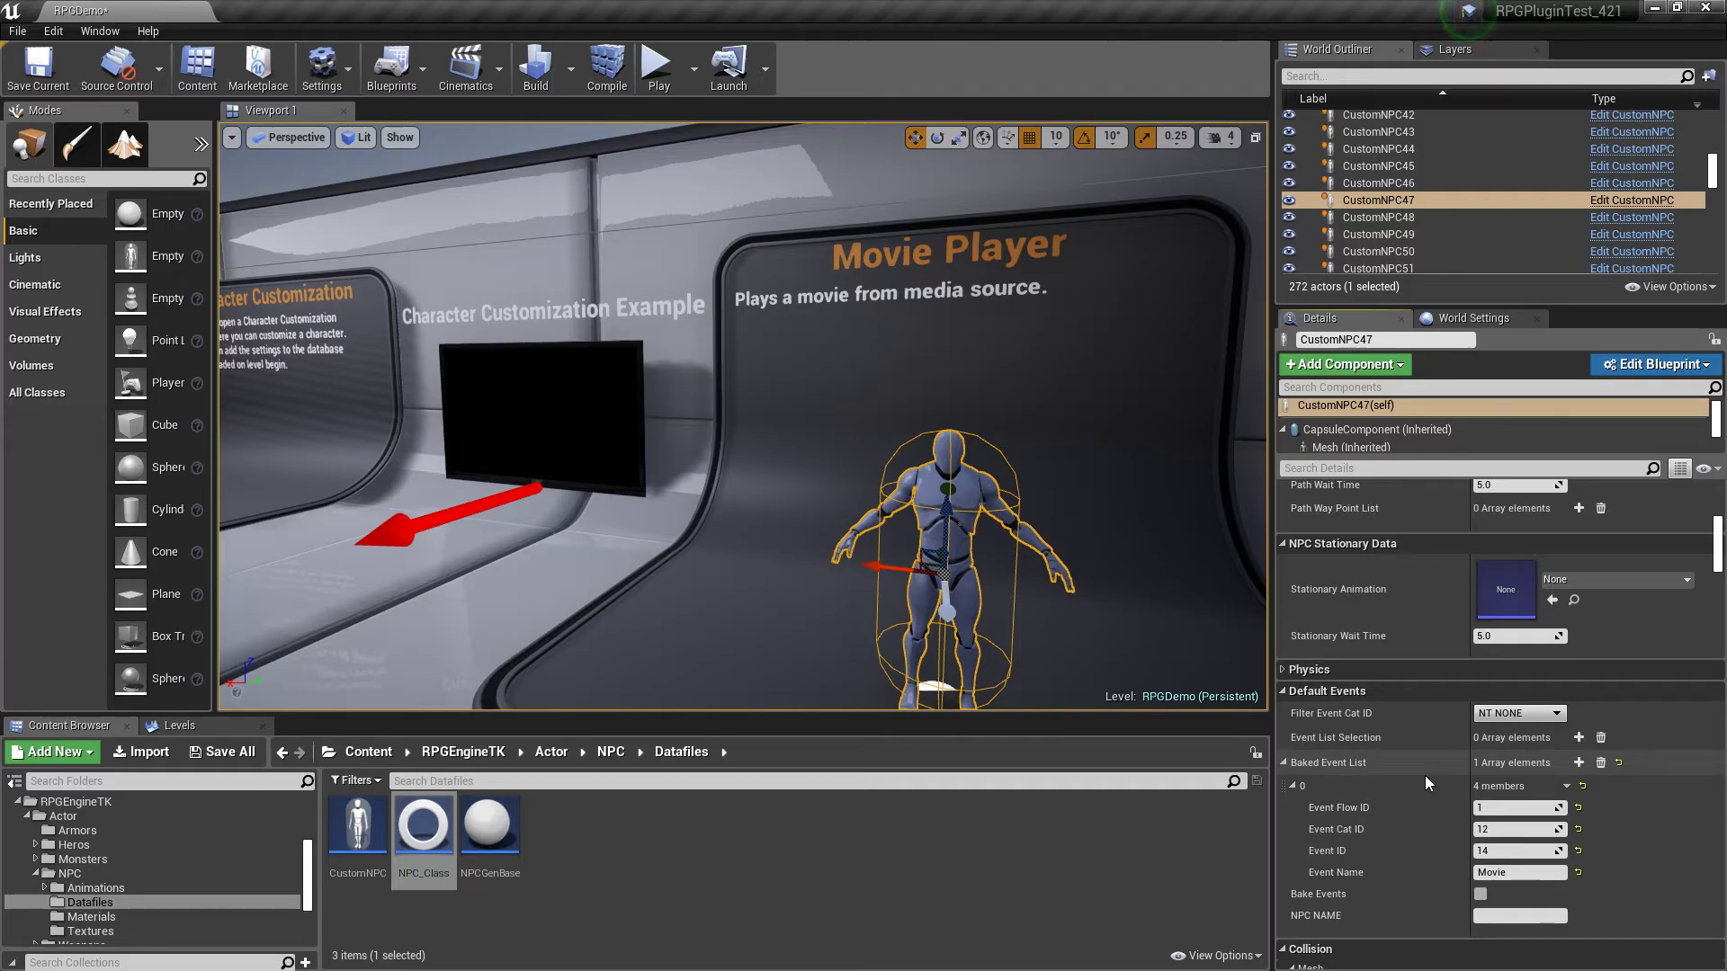
pyautogui.scroll(10, 1425, 776)
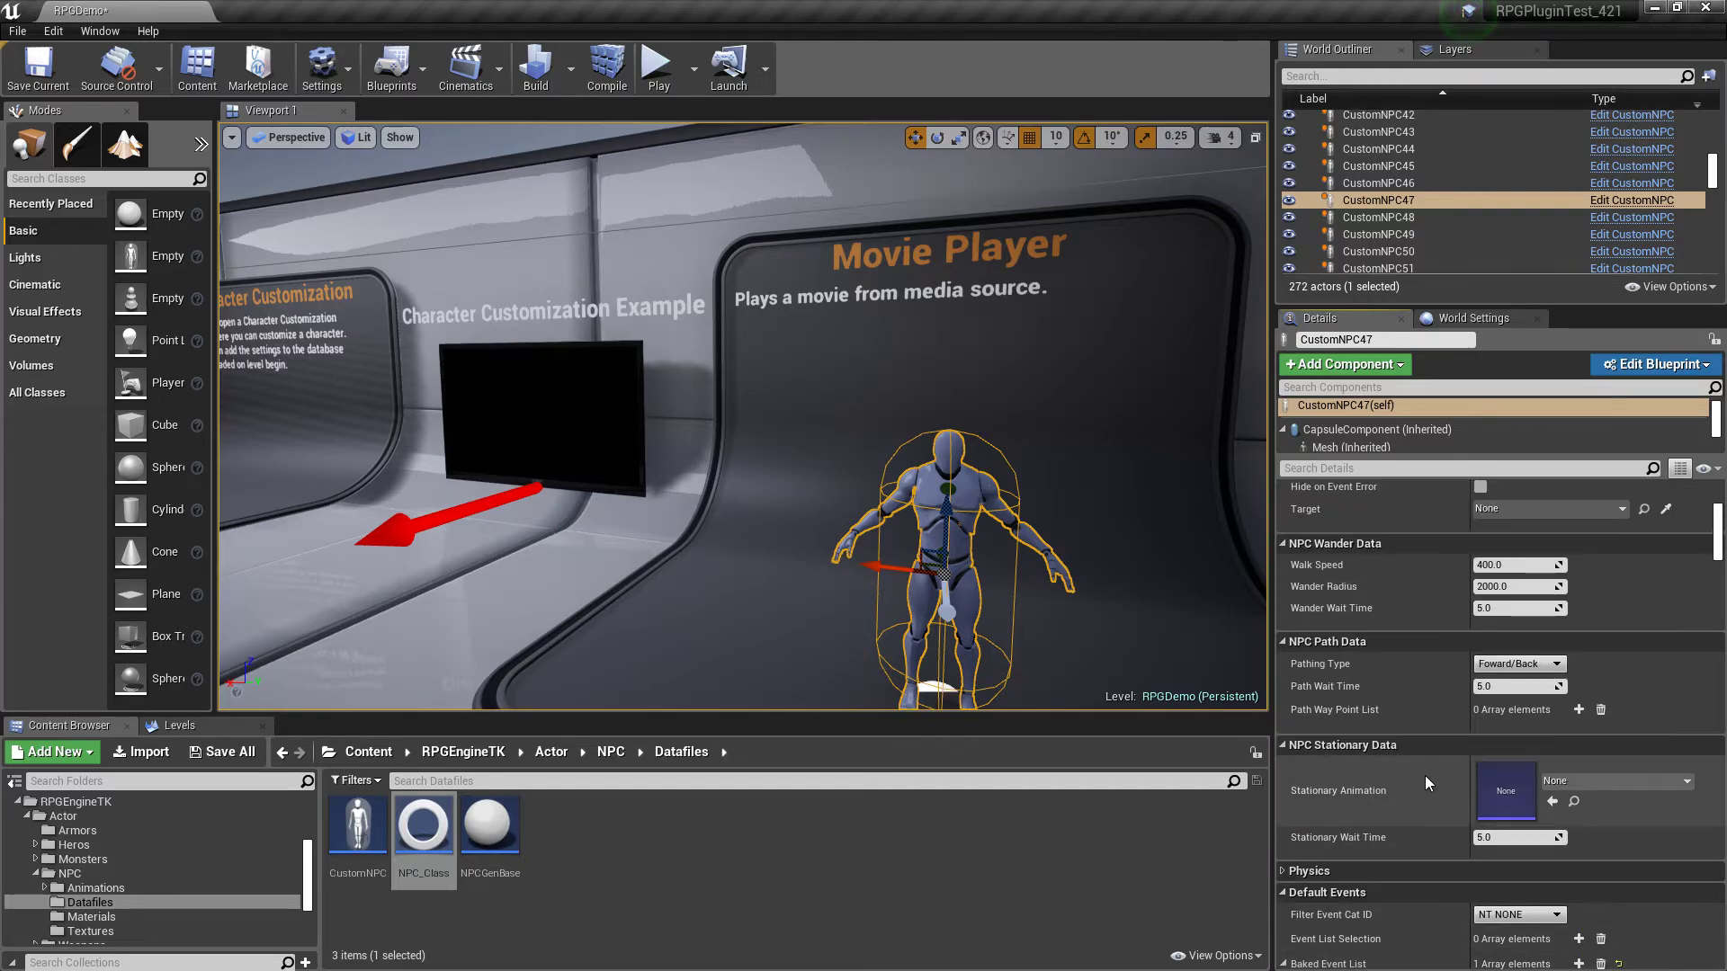
pyautogui.scroll(2, 1425, 775)
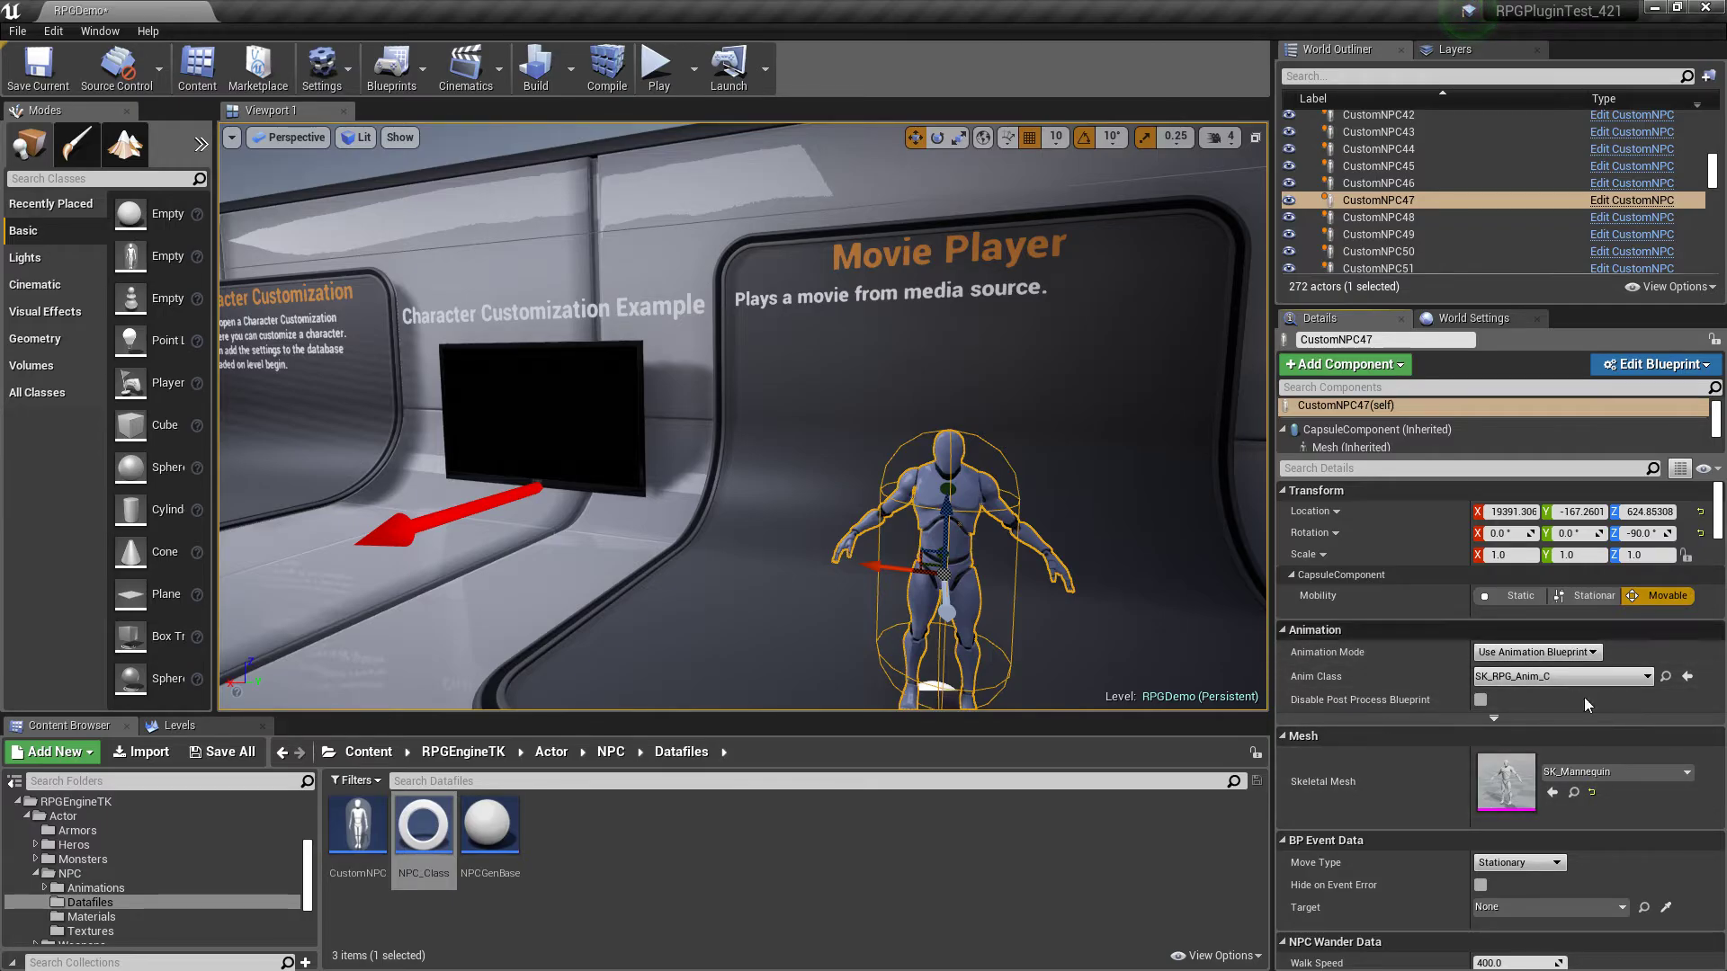
pyautogui.scroll(-10, 1351, 797)
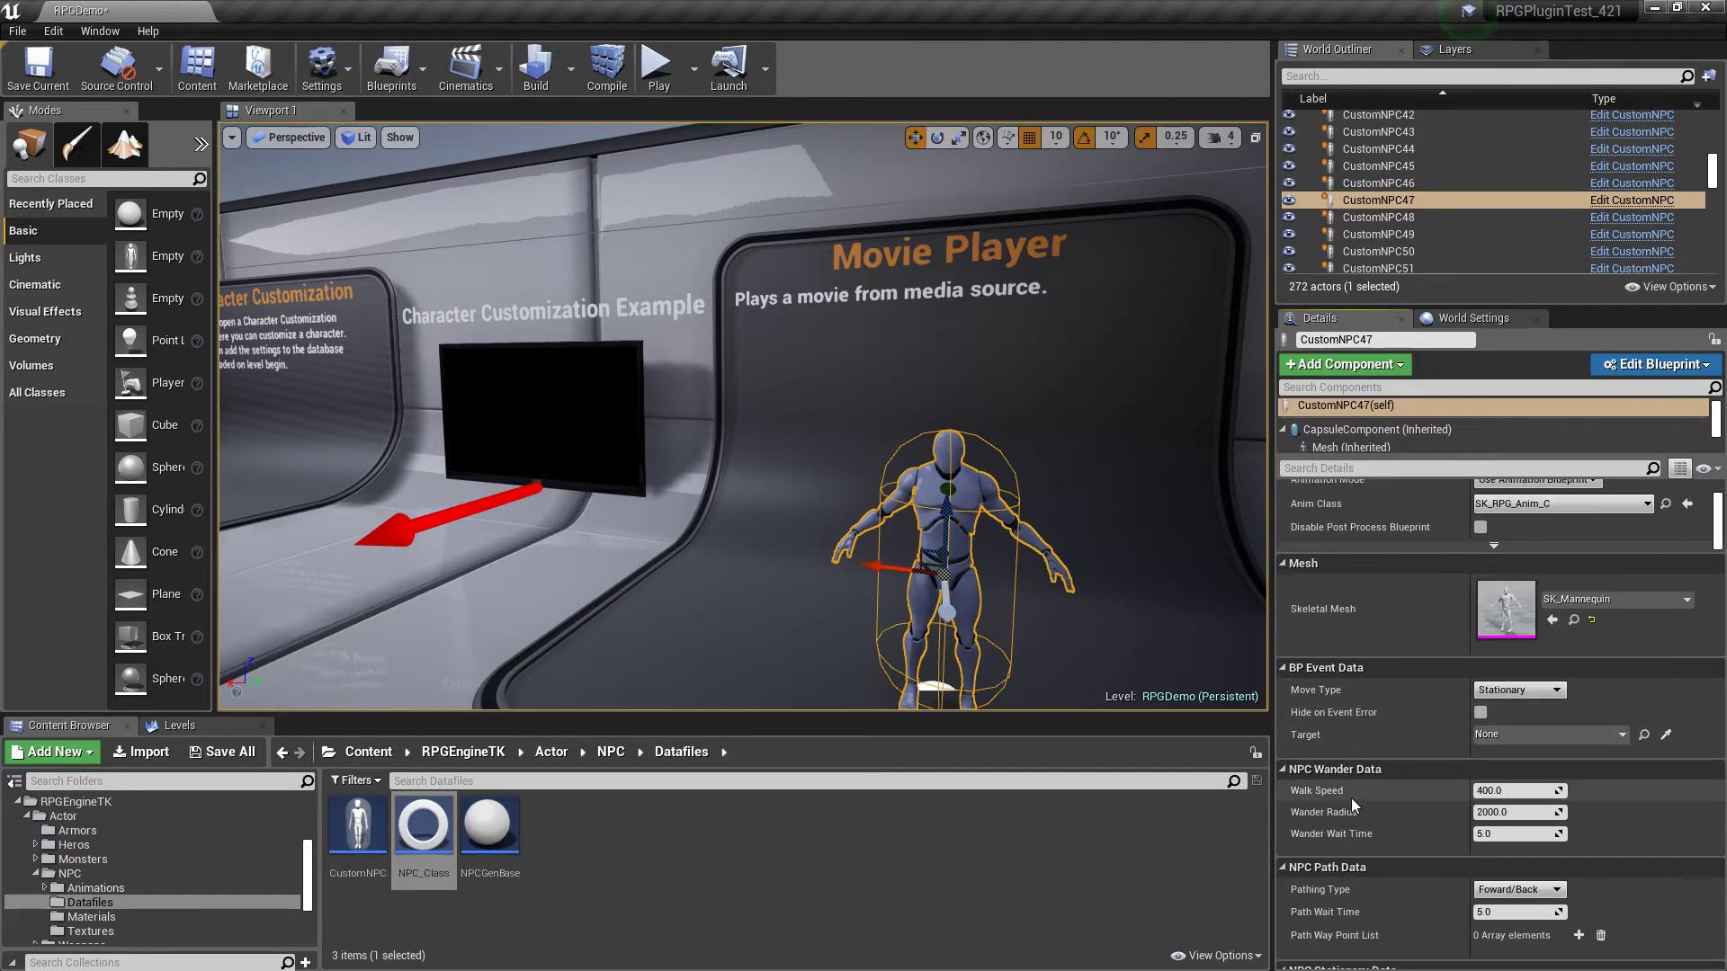
pyautogui.scroll(-12, 1351, 797)
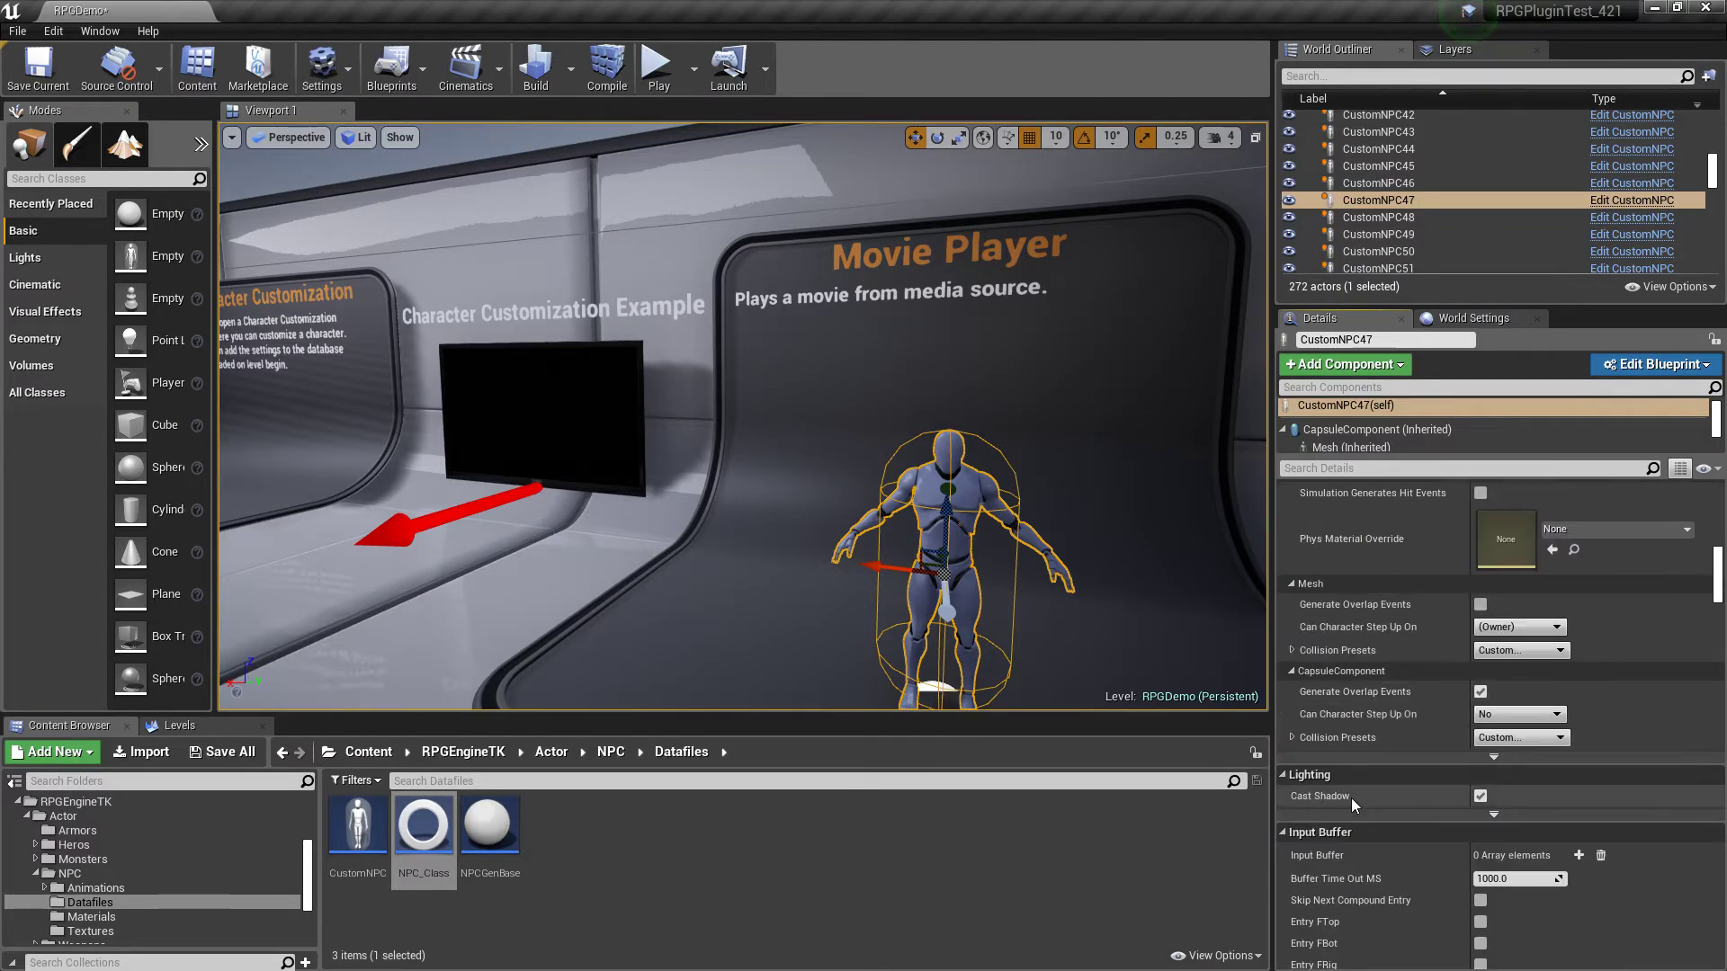
pyautogui.scroll(-4, 1351, 797)
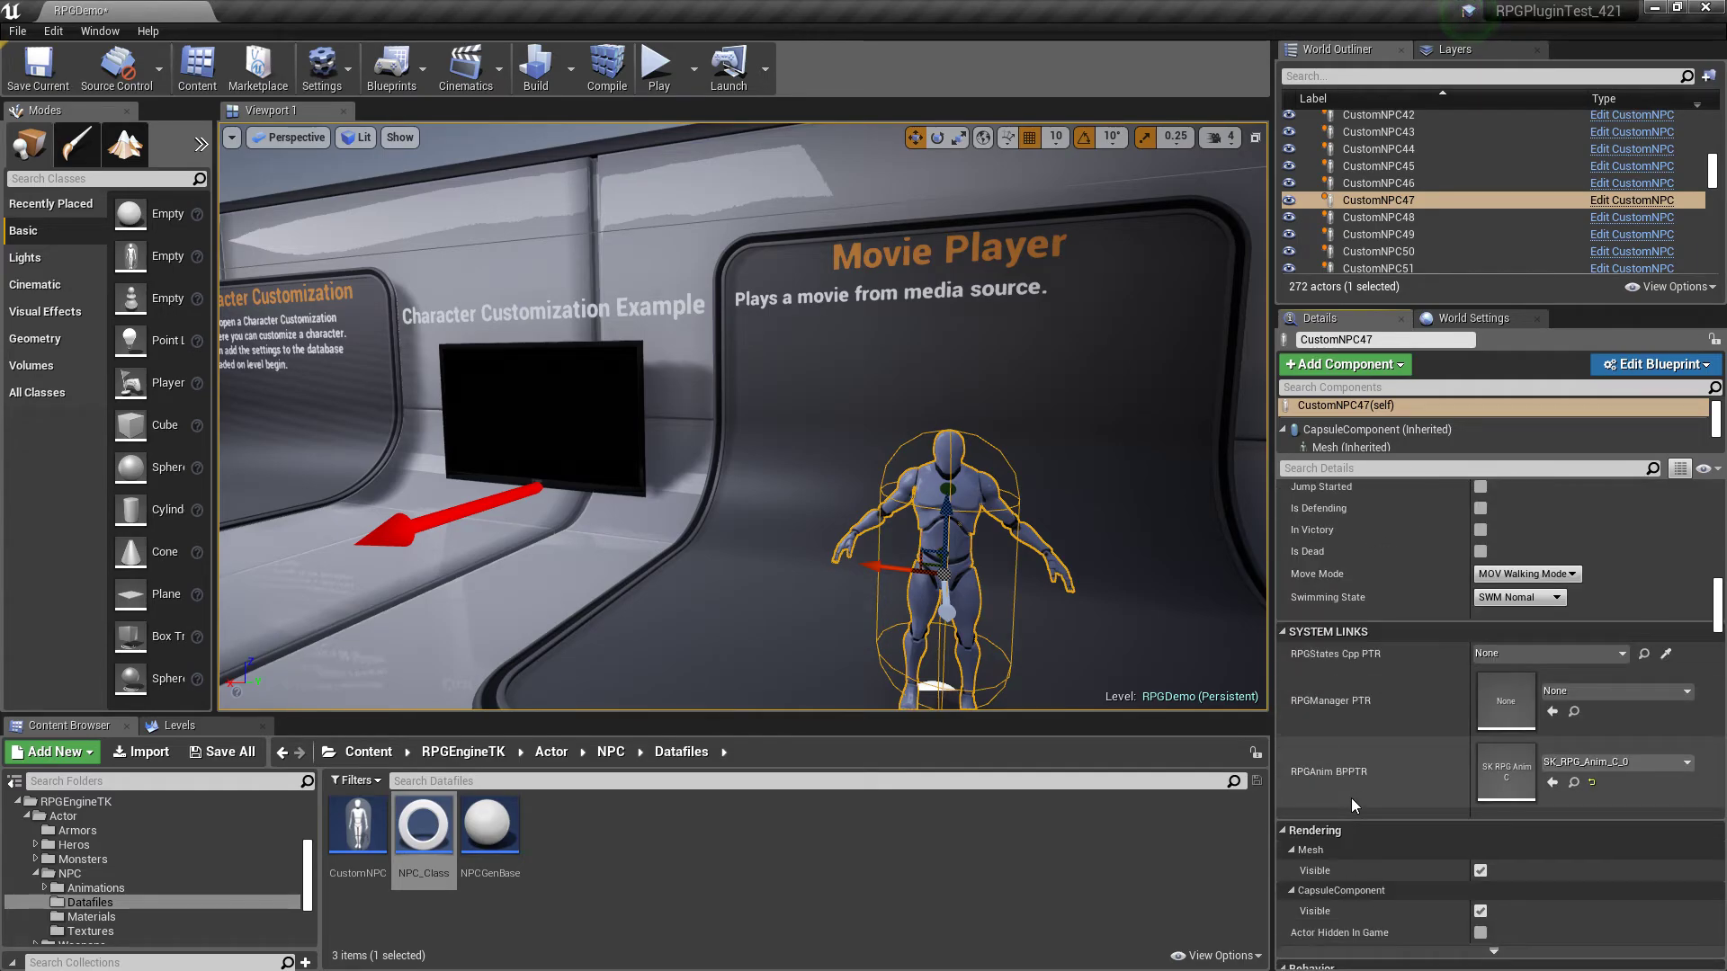
pyautogui.scroll(5, 1351, 797)
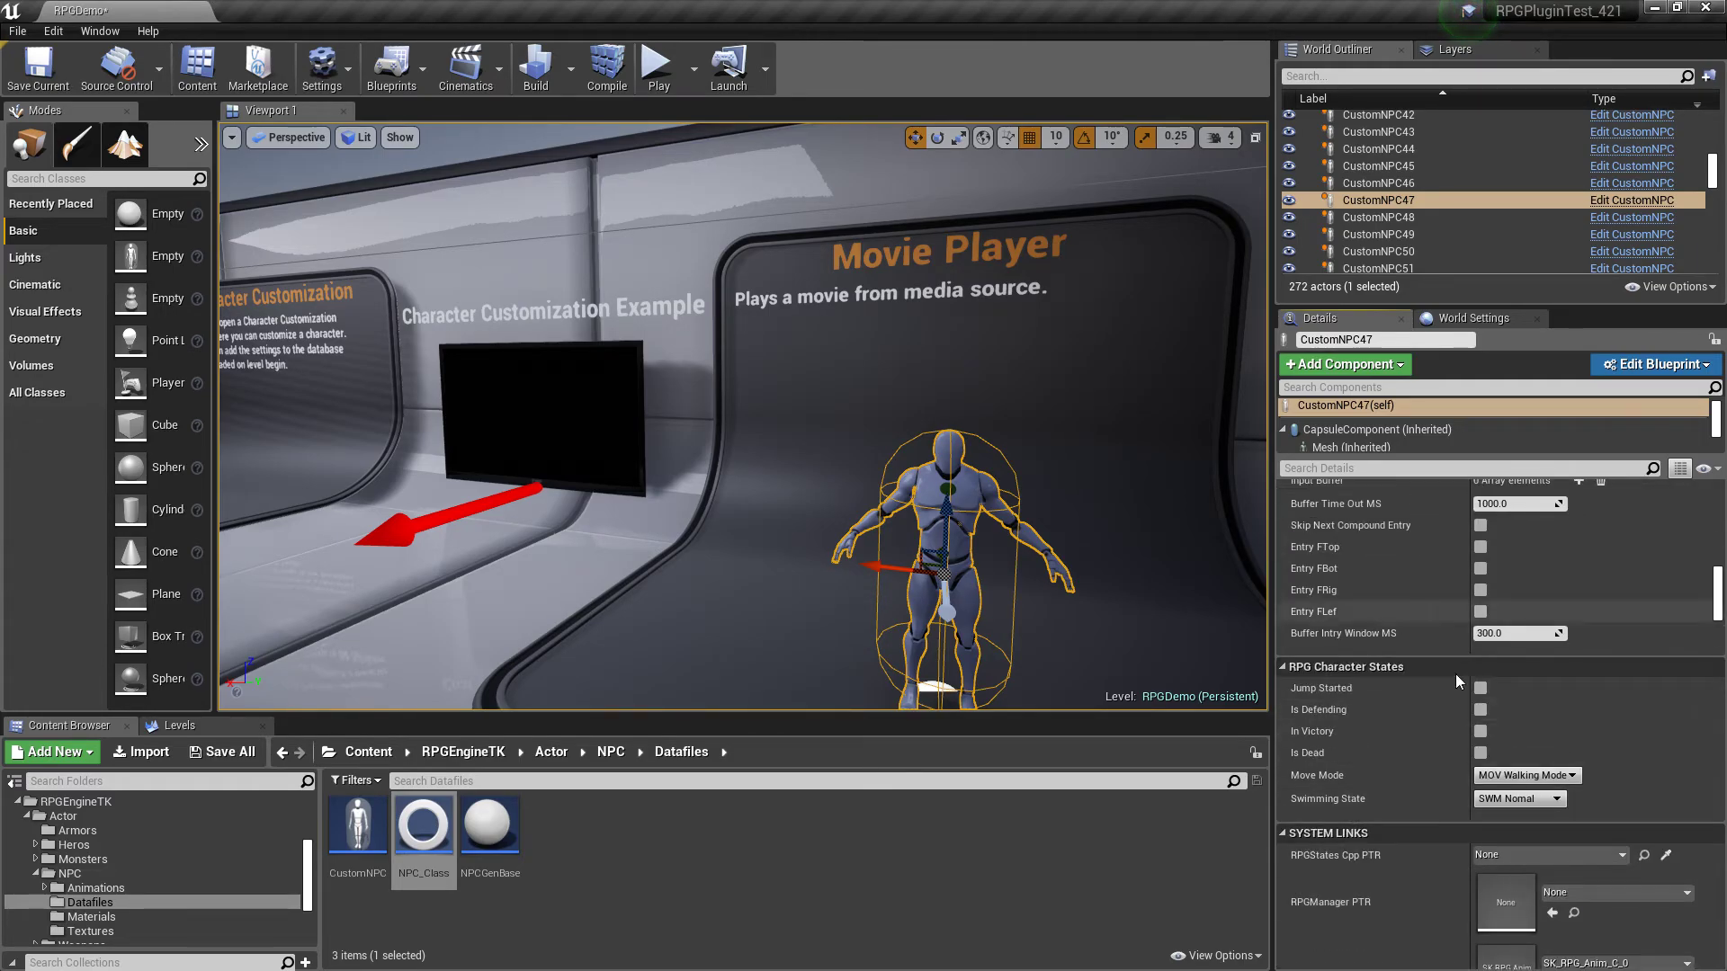
pyautogui.scroll(-15, 1413, 779)
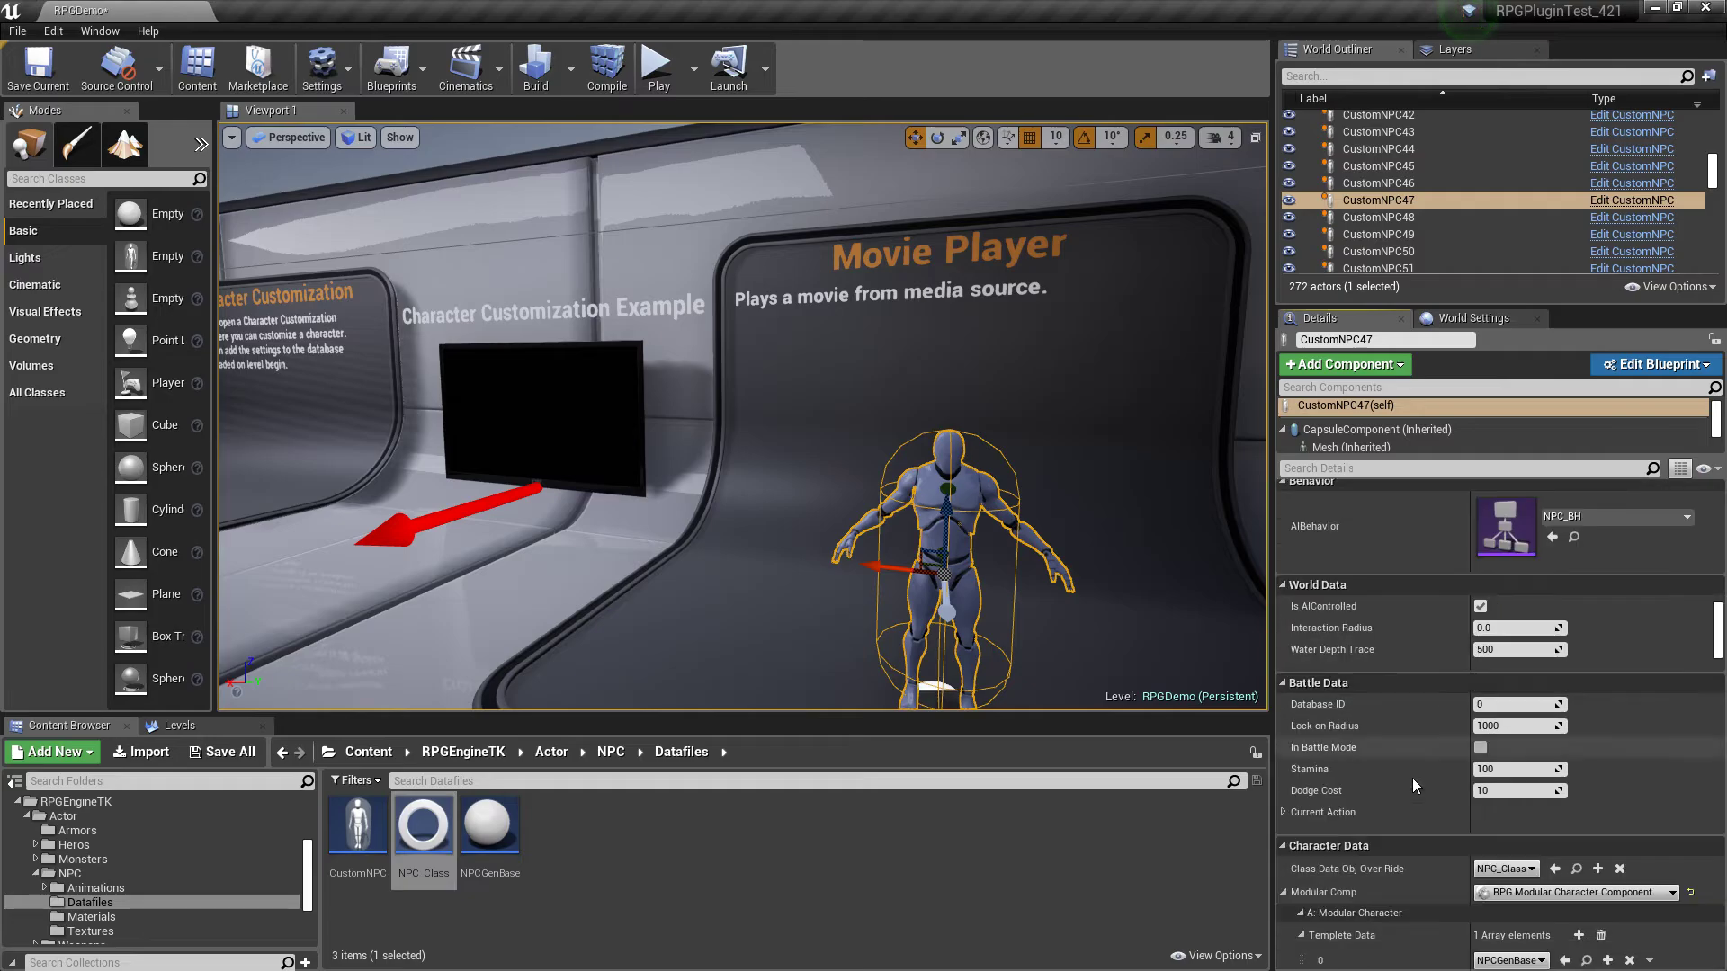
pyautogui.scroll(-9, 1412, 779)
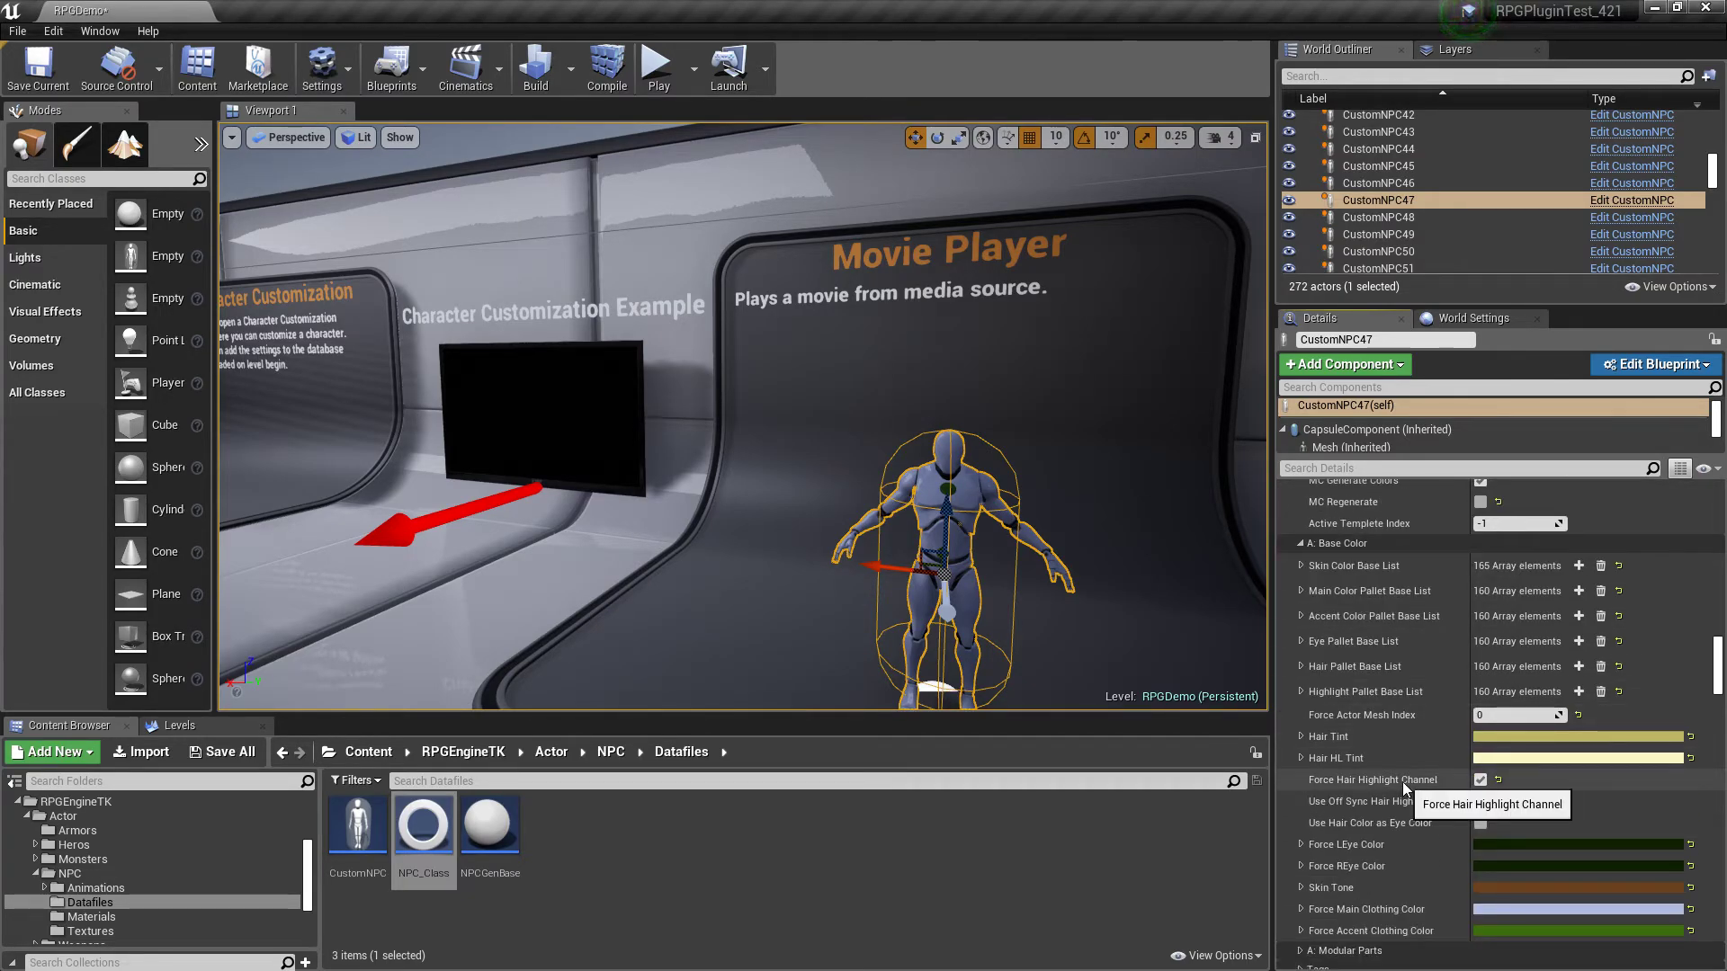
pyautogui.scroll(-2, 1413, 779)
pyautogui.scroll(-10, 1416, 776)
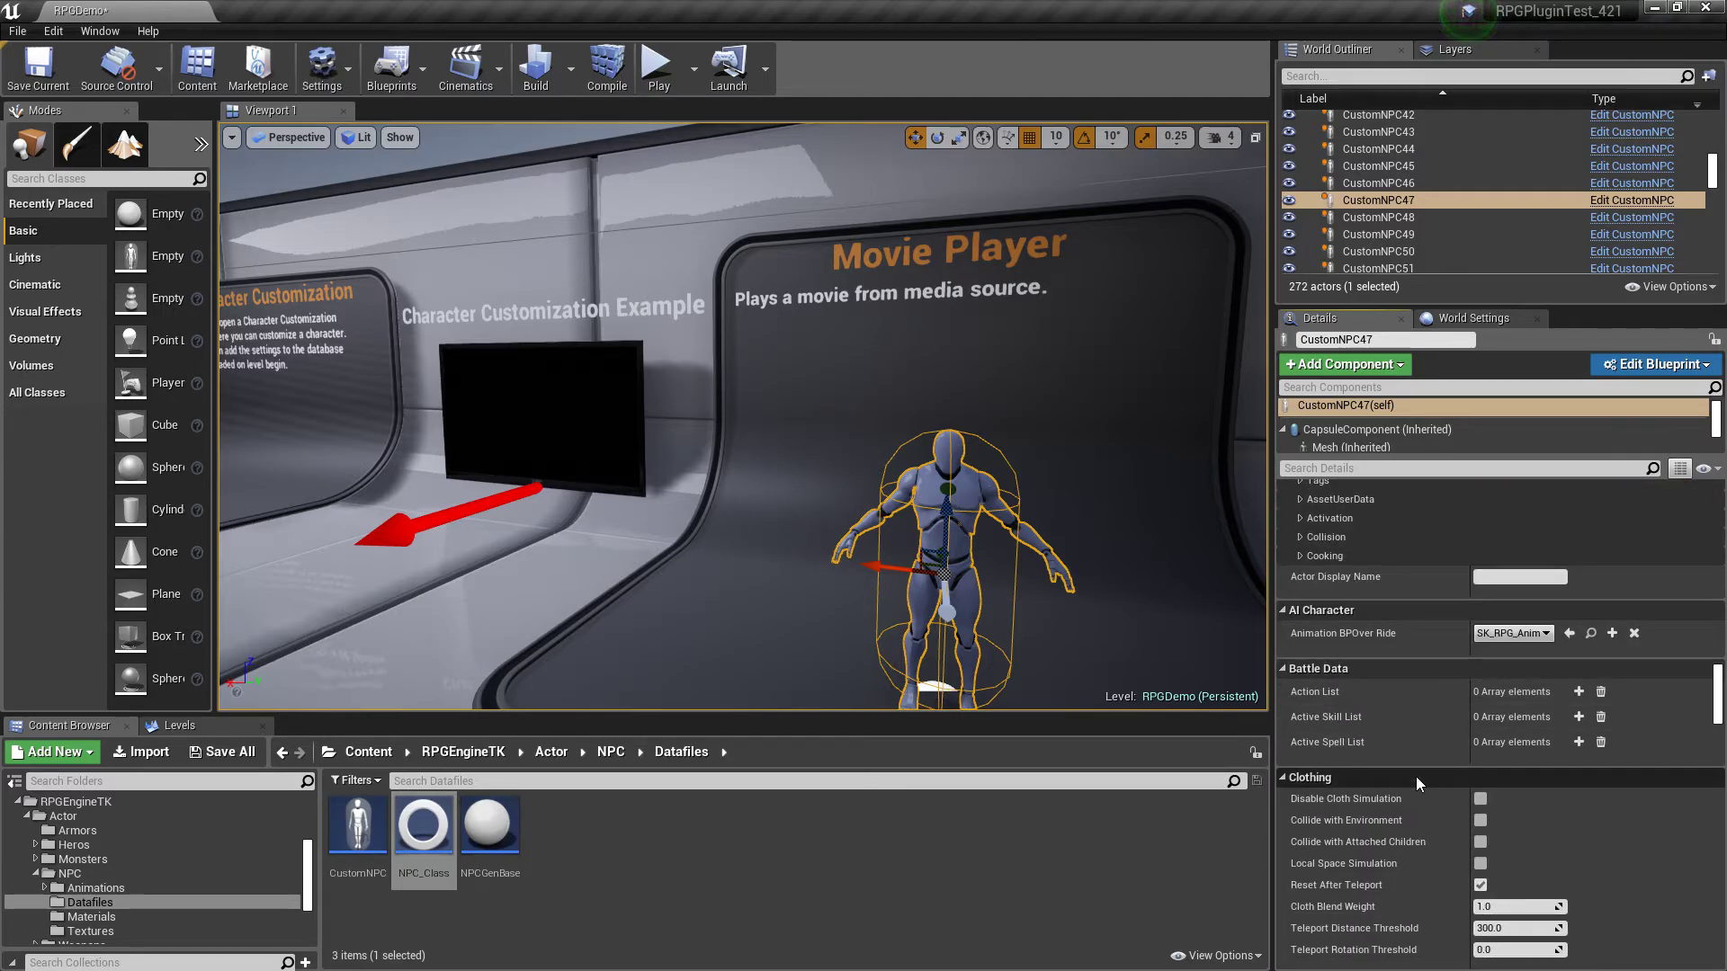
pyautogui.scroll(6, 1377, 743)
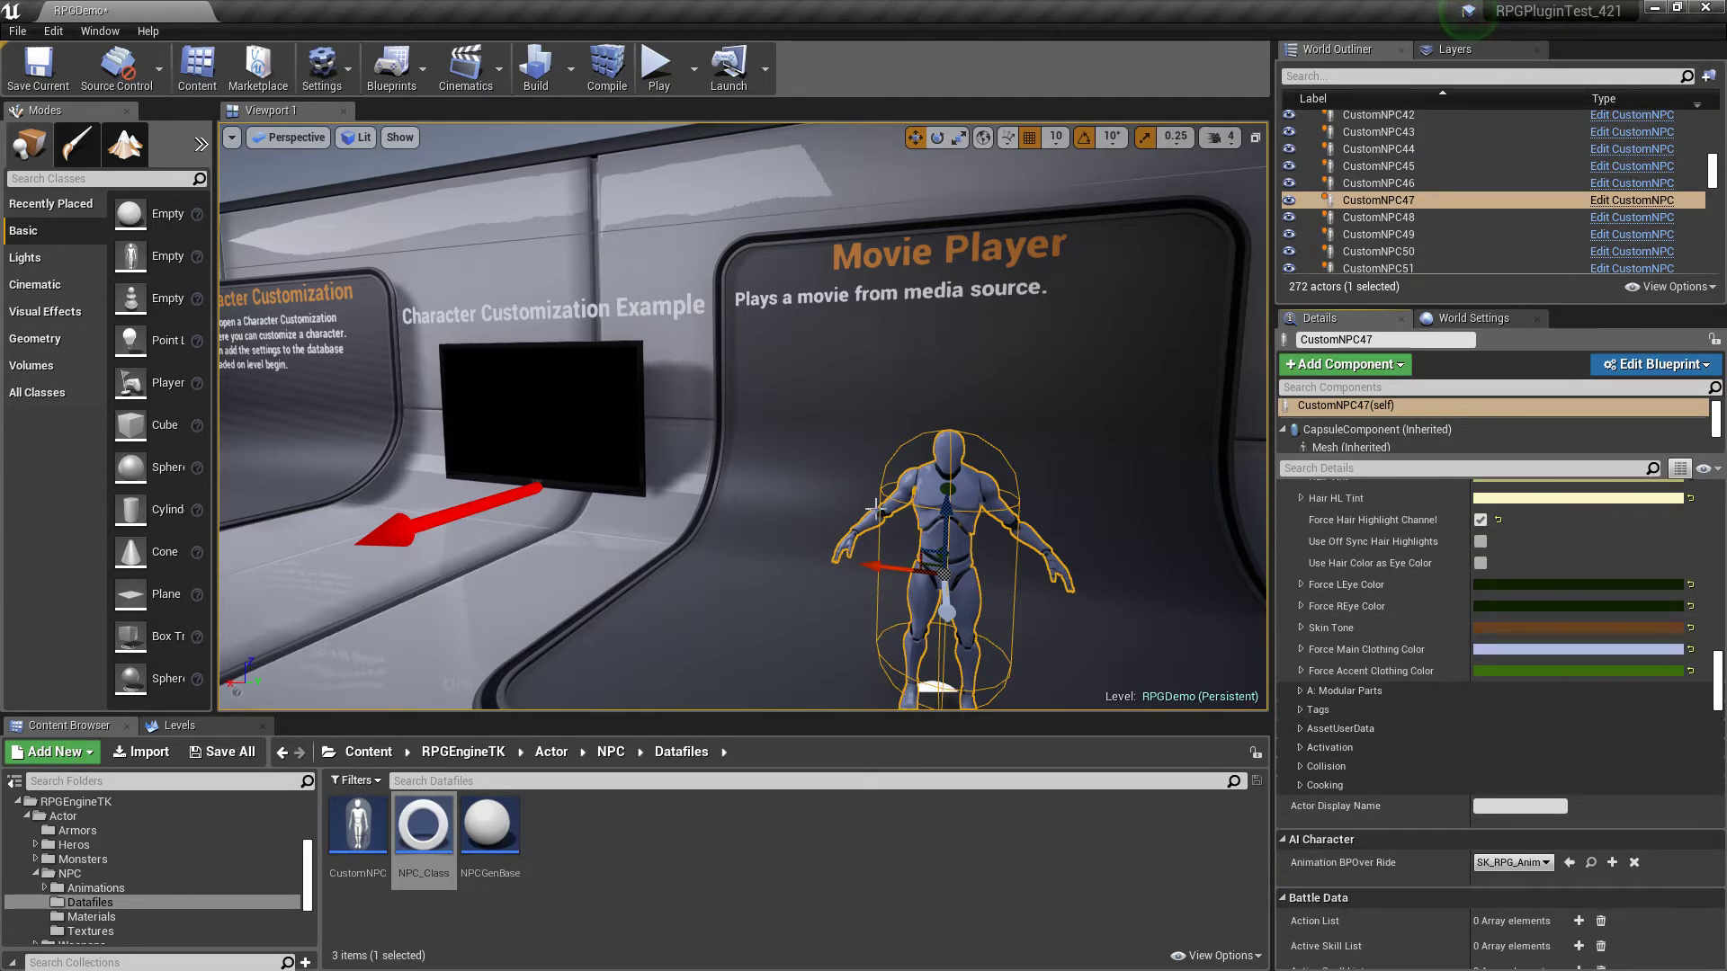
# - Select the red sofa POI_ParkBench near the wandering NPCs and examine its task time, mount animations and Enrollment Point List
pyautogui.moveTo(1062, 564); pyautogui.dragTo(1664, 575, button='right')
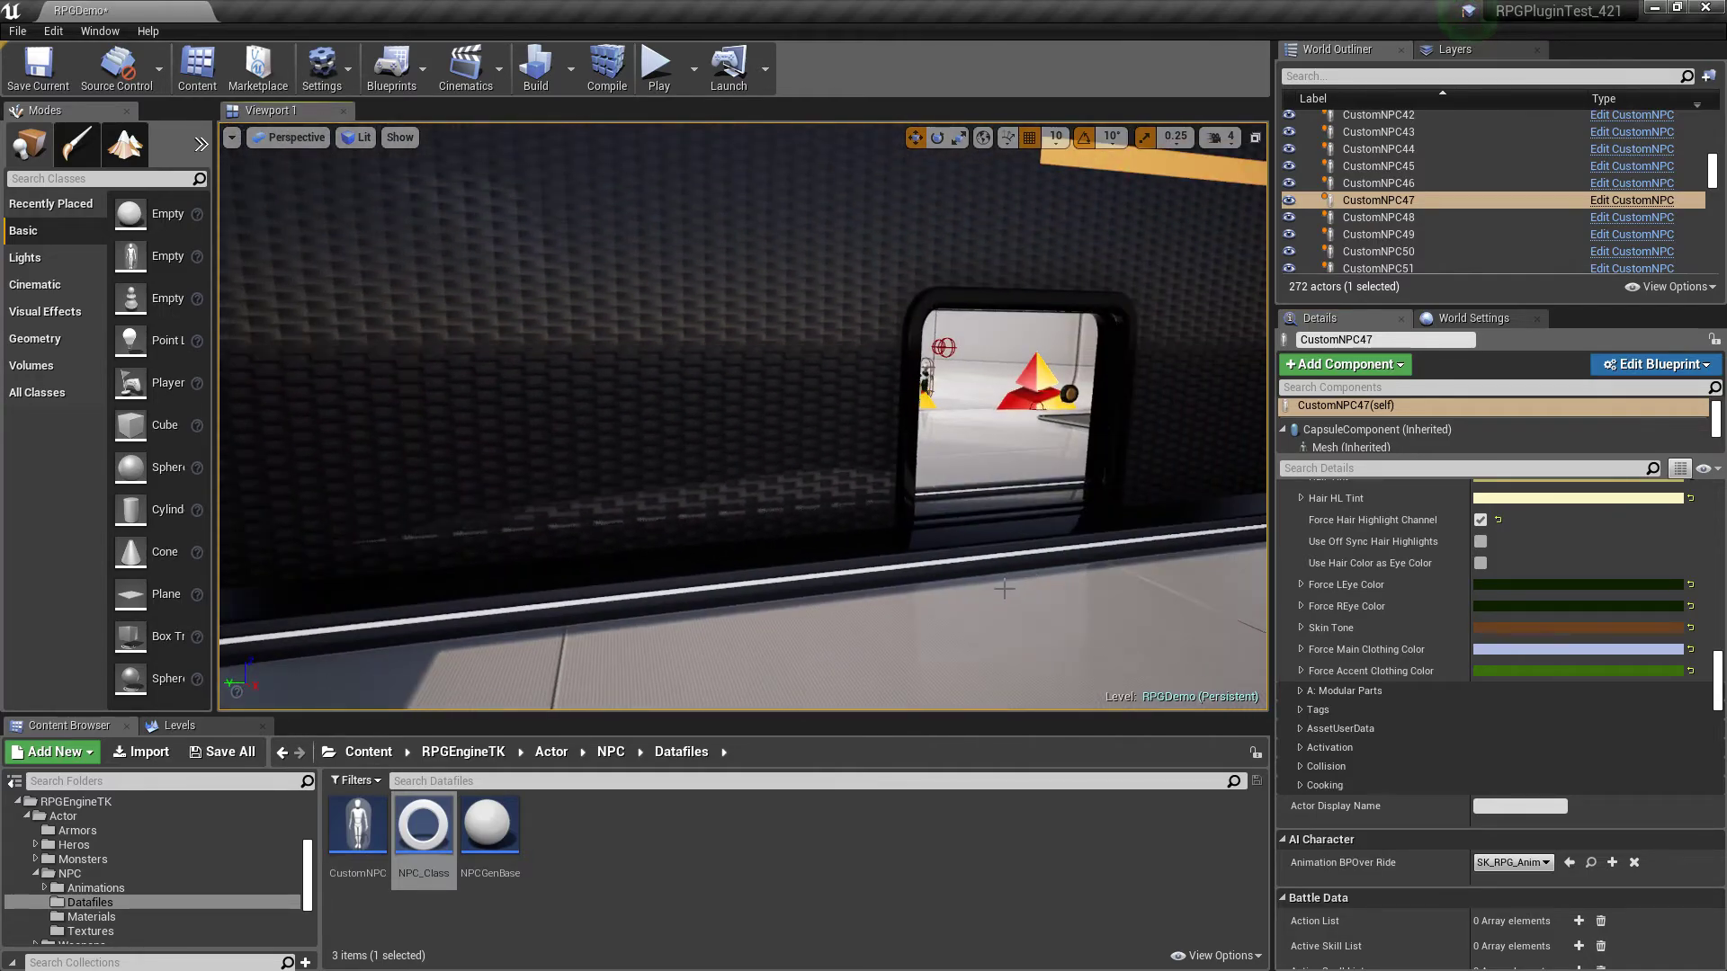
pyautogui.moveTo(1004, 589); pyautogui.dragTo(288, 580, button='right')
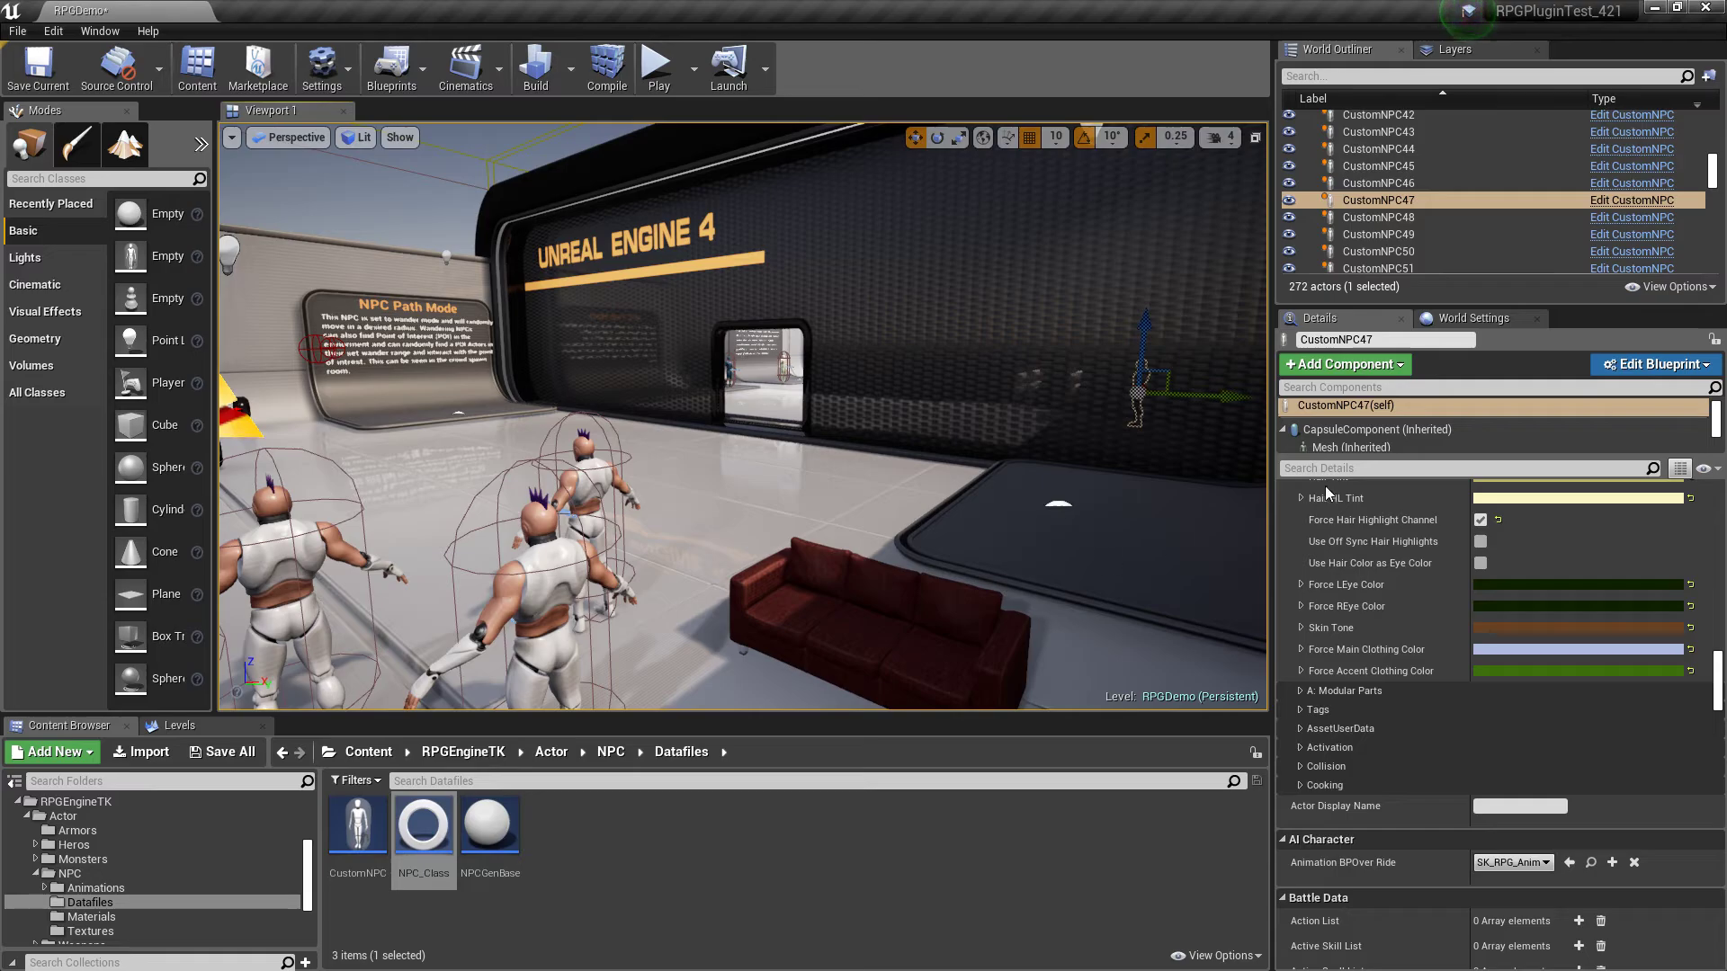
pyautogui.click(934, 637)
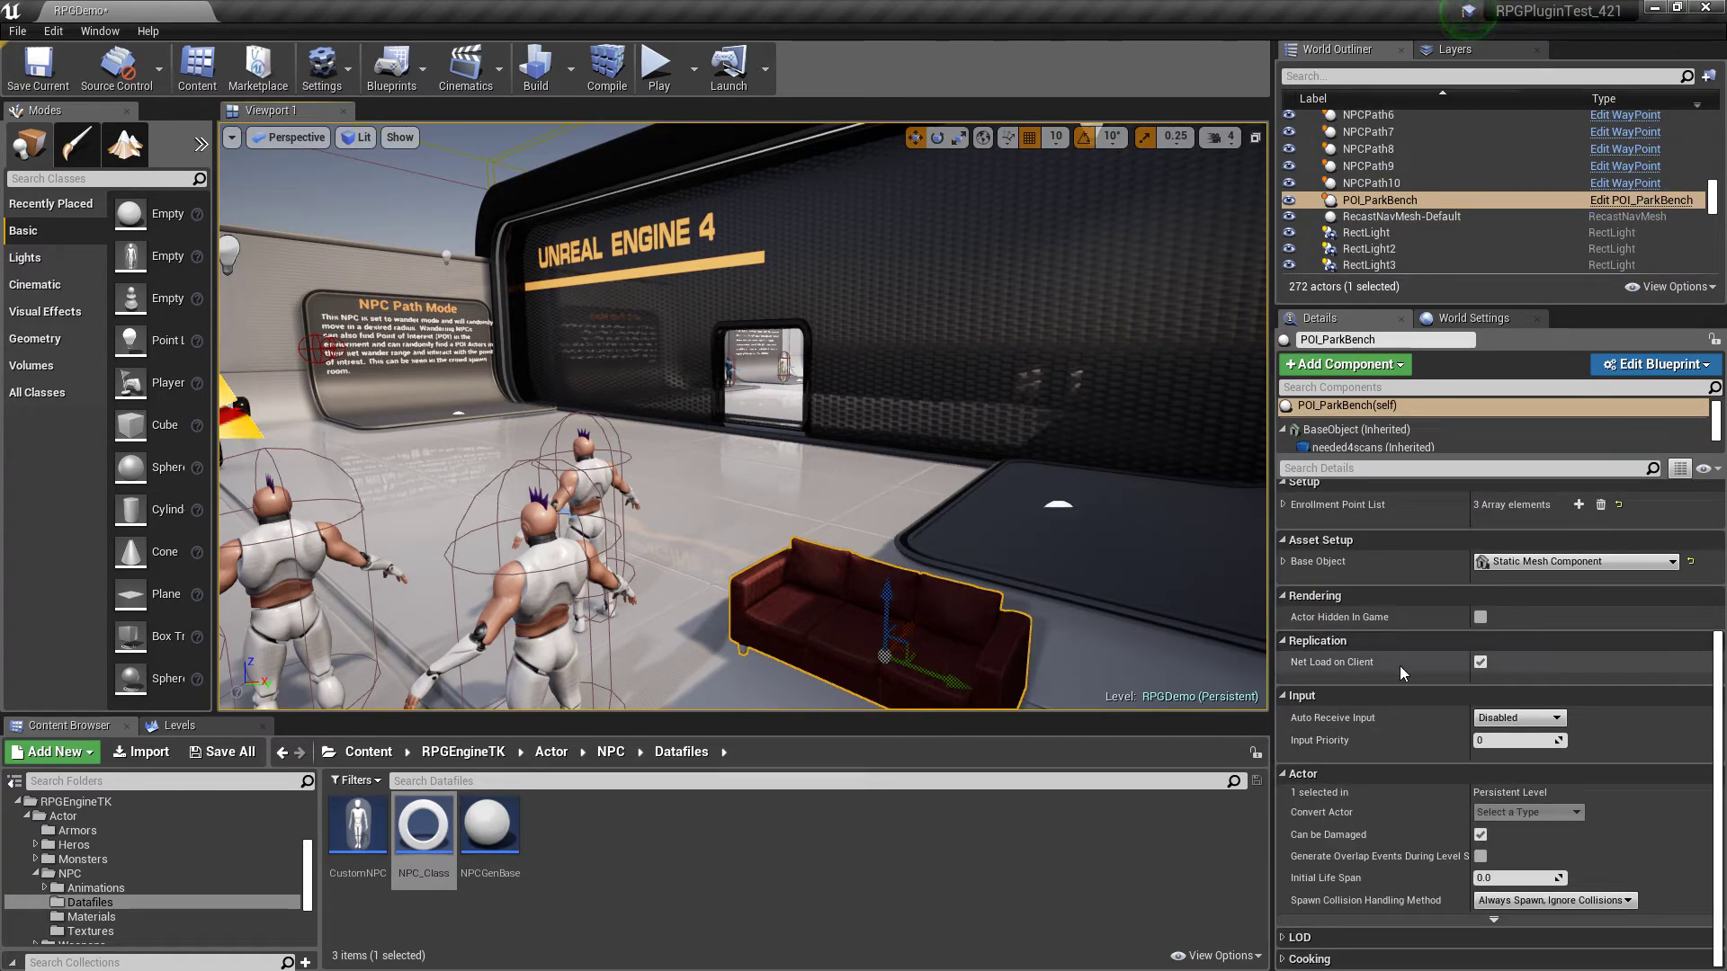
pyautogui.scroll(5, 1400, 666)
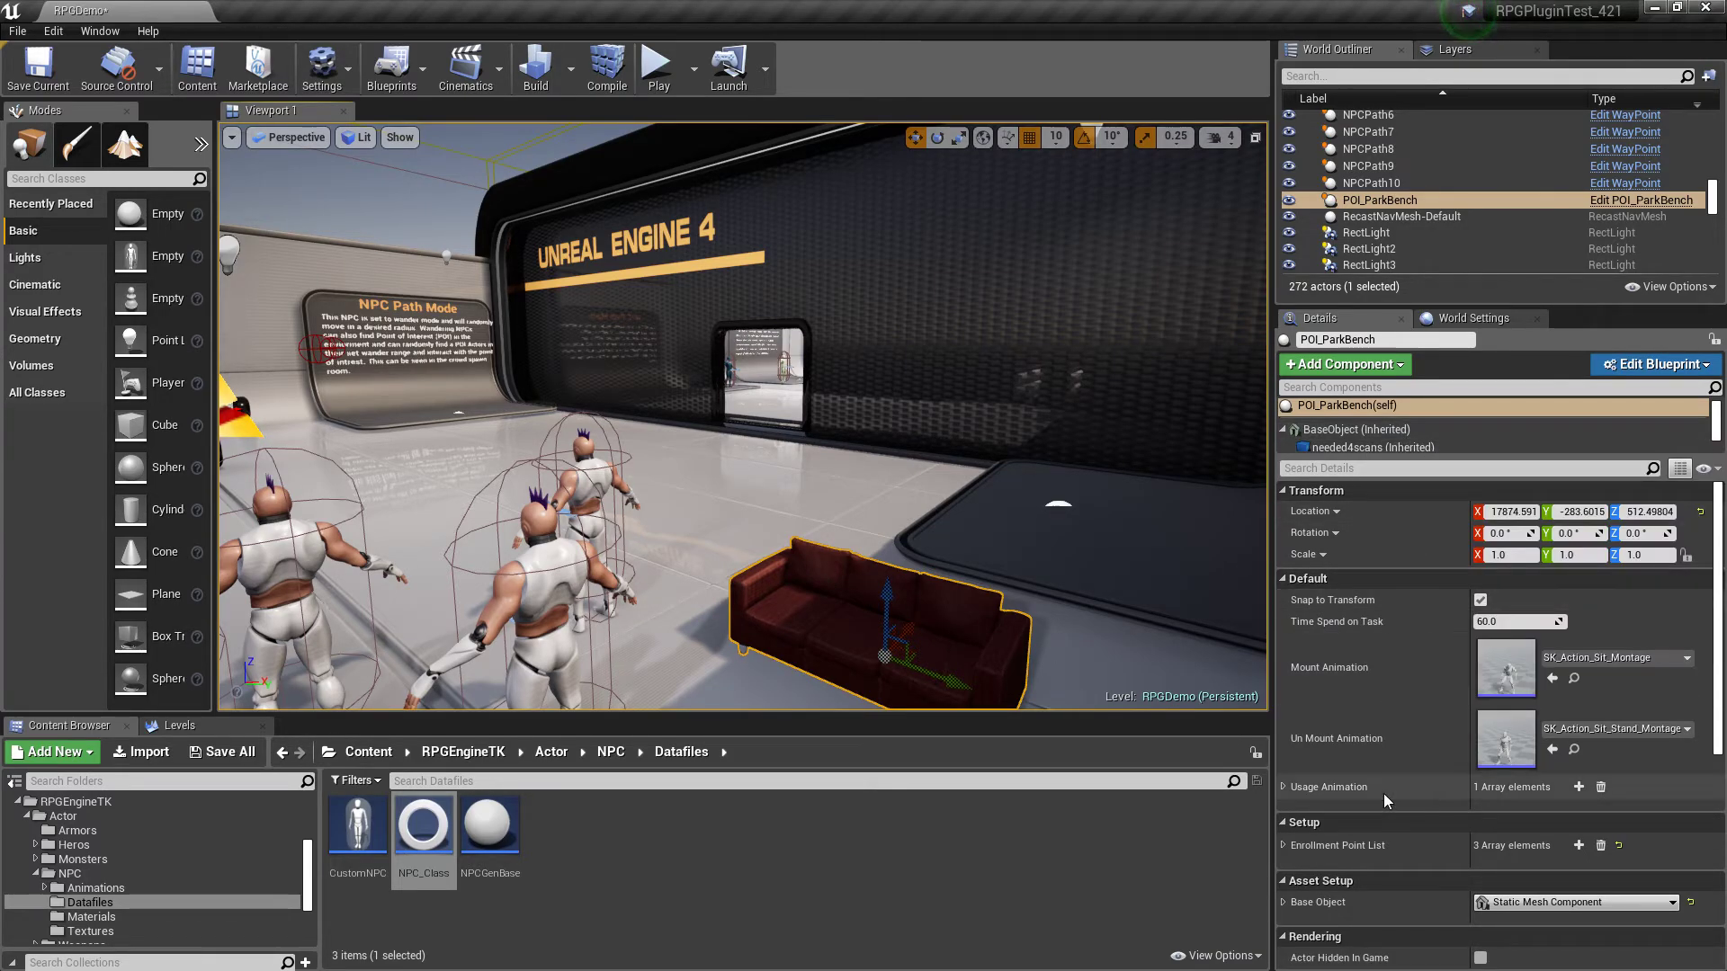
pyautogui.scroll(-3, 1384, 794)
pyautogui.scroll(3, 1384, 794)
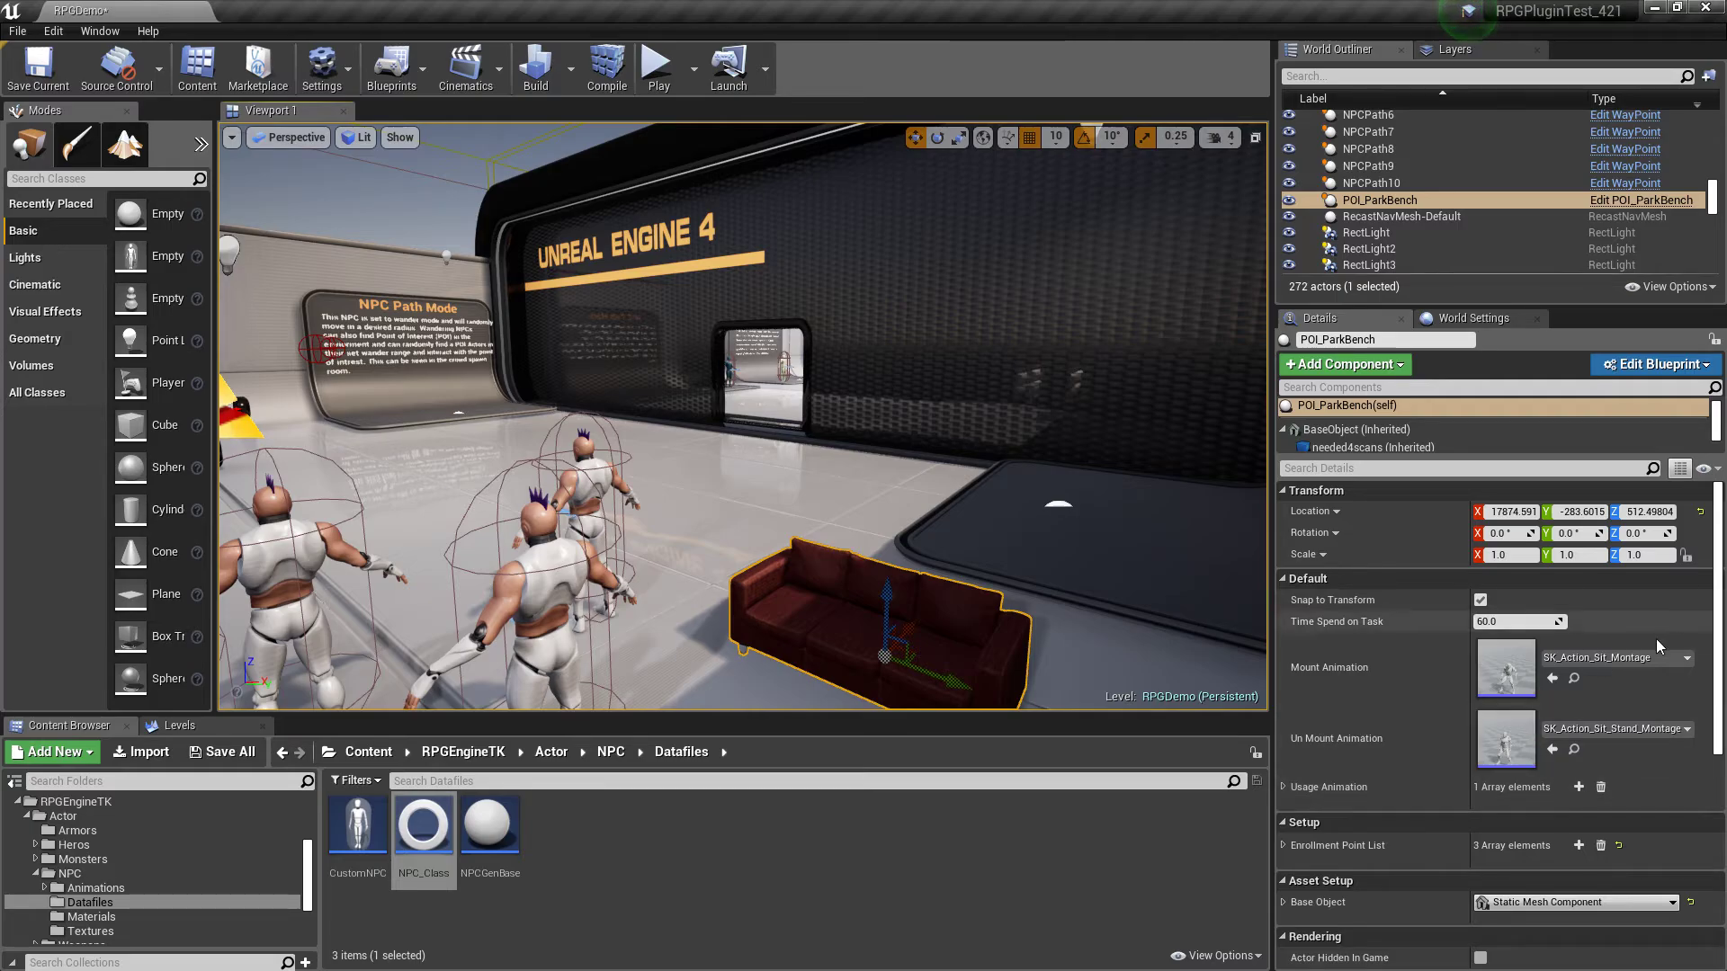
# - Open the POI_ParkBench blueprint and inspect the sofa from the front in its 3D viewport
pyautogui.click(1642, 200)
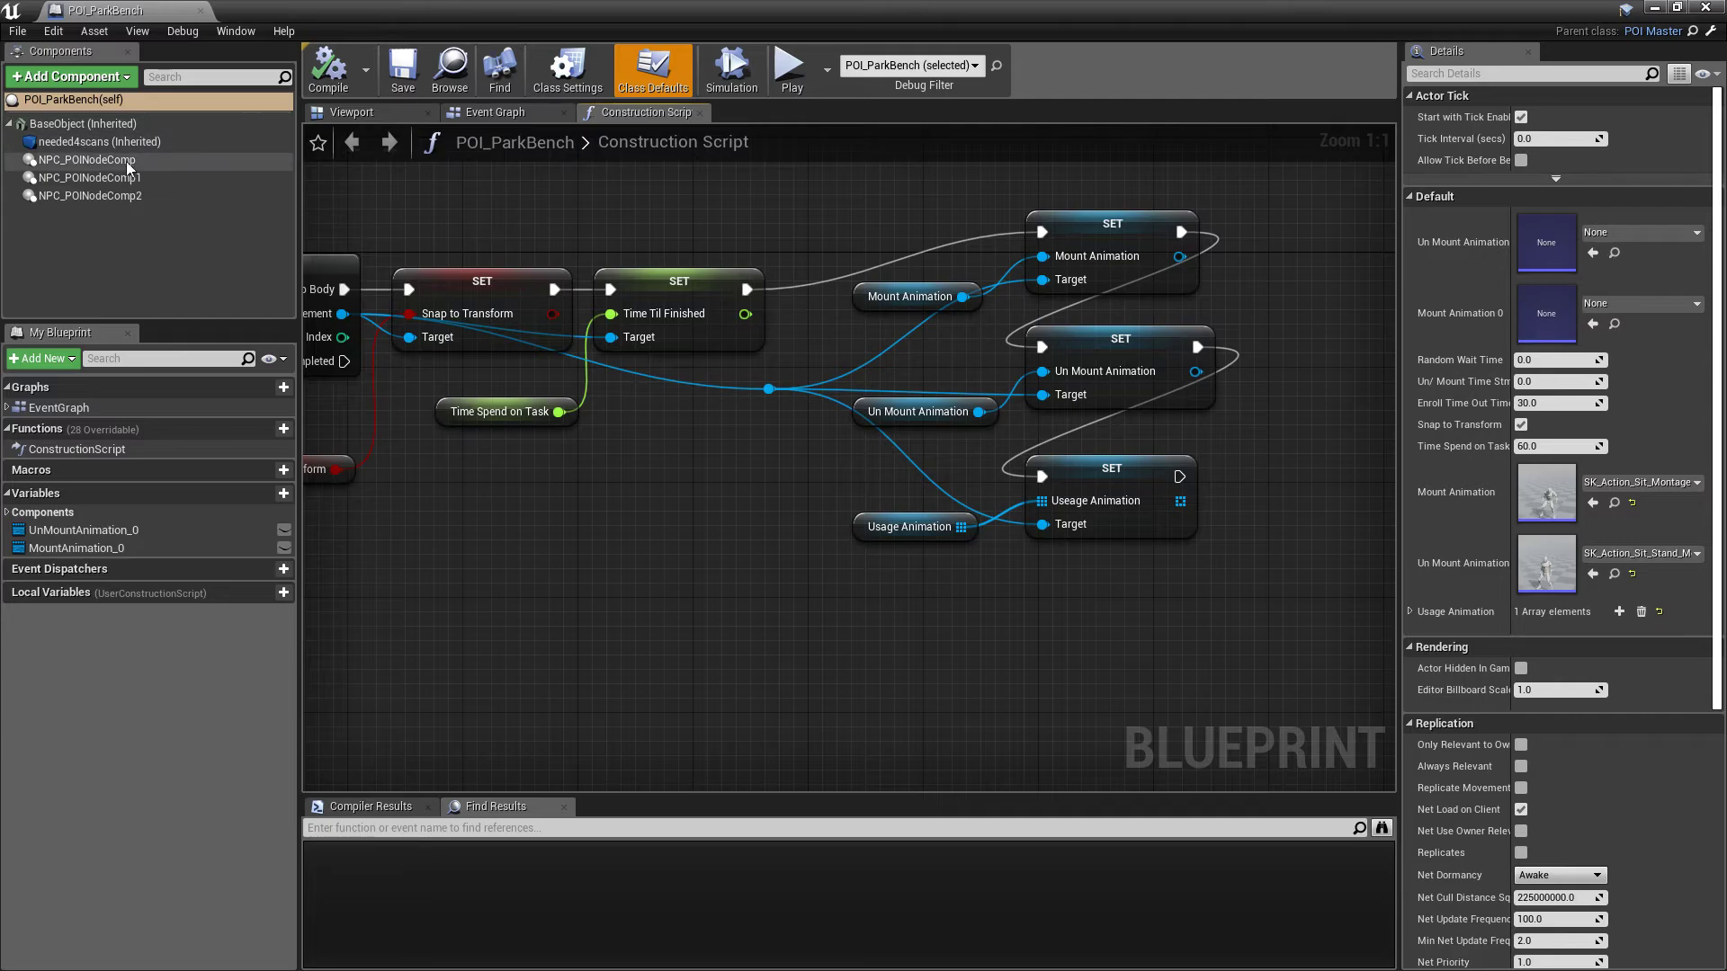
pyautogui.click(358, 112)
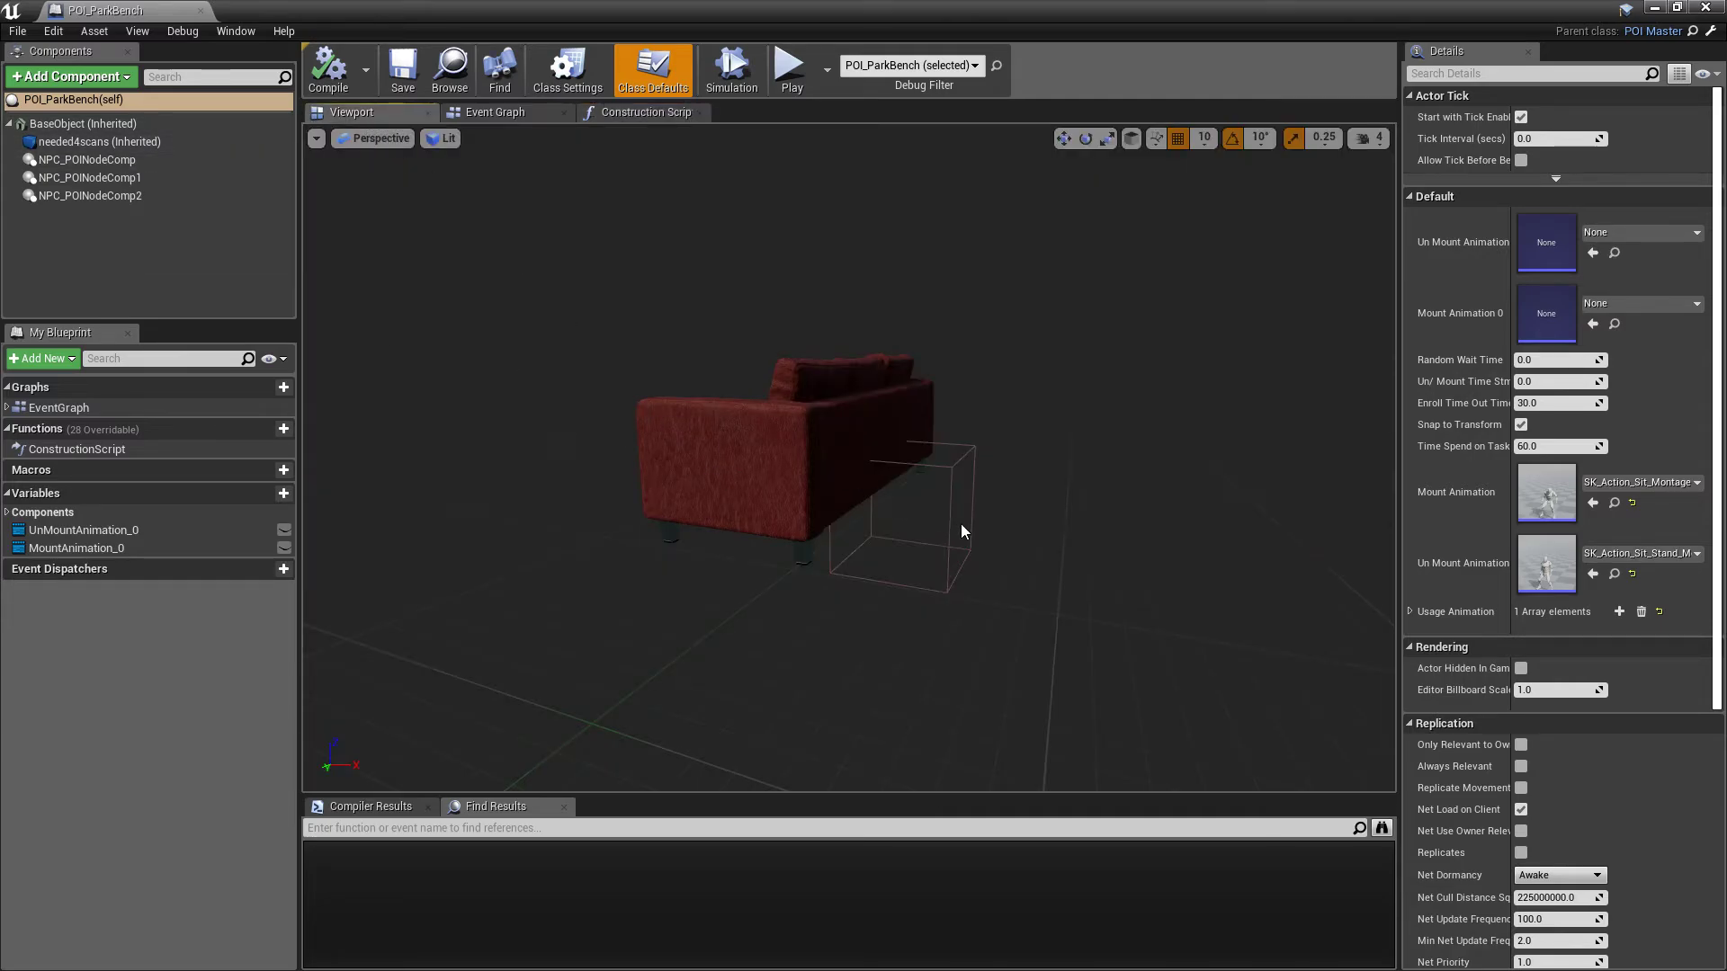
pyautogui.moveTo(777, 506); pyautogui.dragTo(935, 571, button='right')
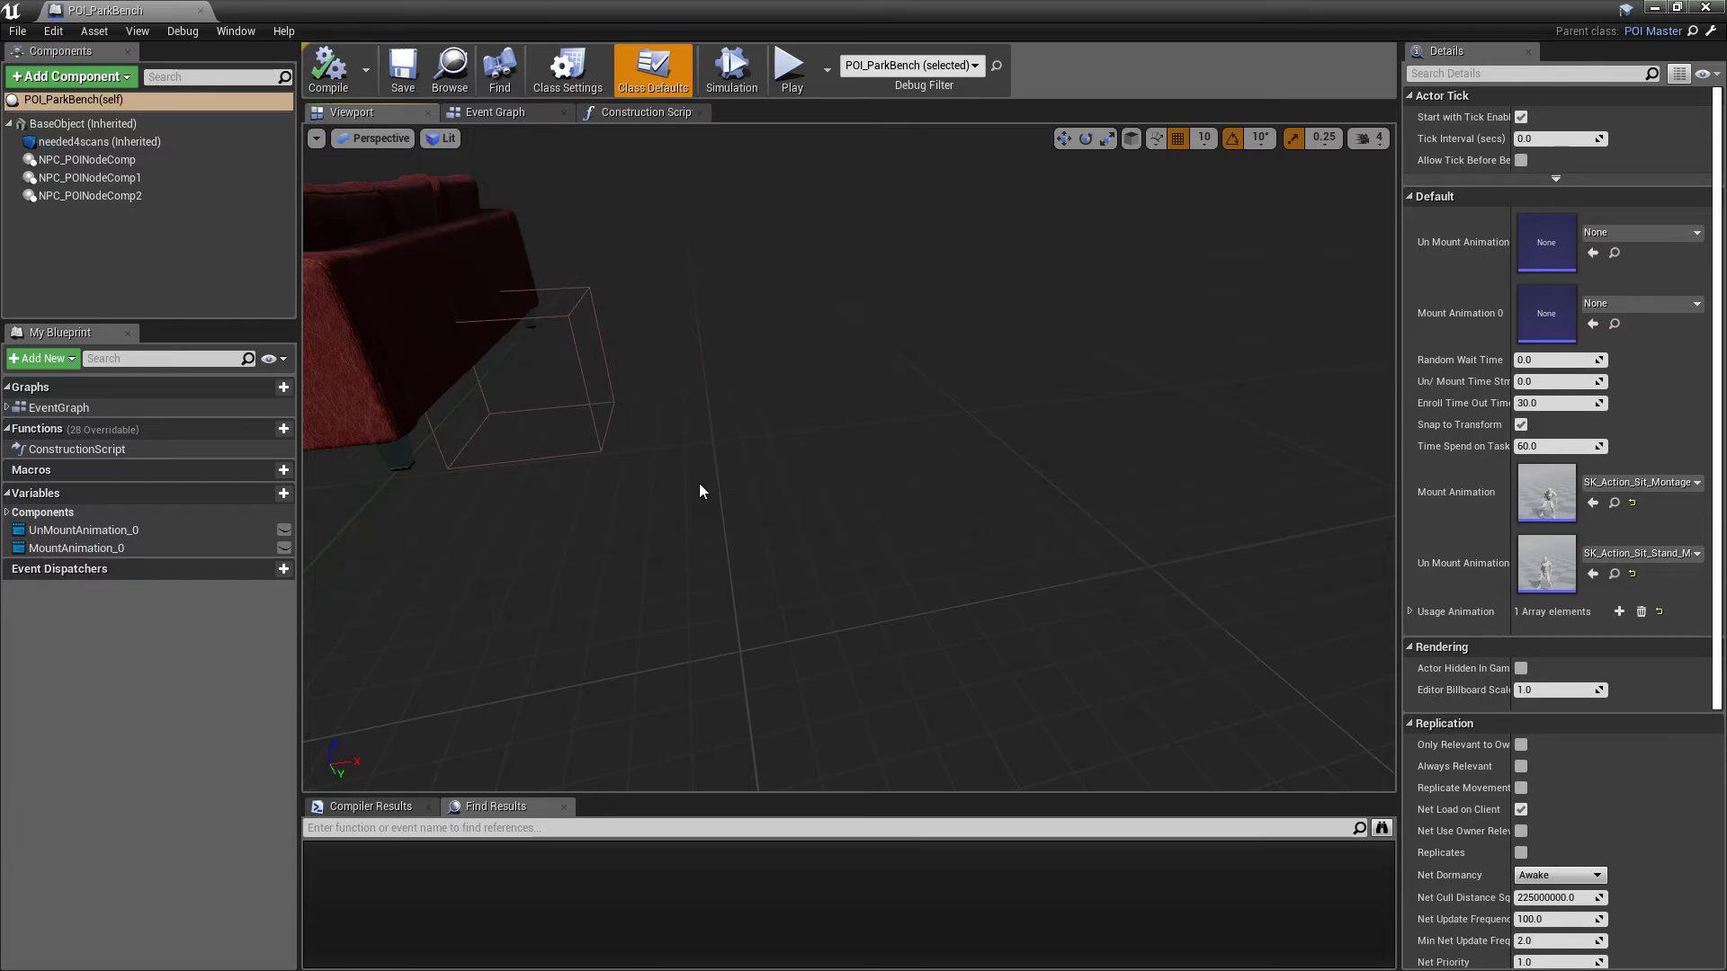
pyautogui.moveTo(894, 405)
pyautogui.mouseDown(button='right')
pyautogui.moveTo(765, 405)
pyautogui.moveTo(894, 405)
pyautogui.mouseUp(button='right')
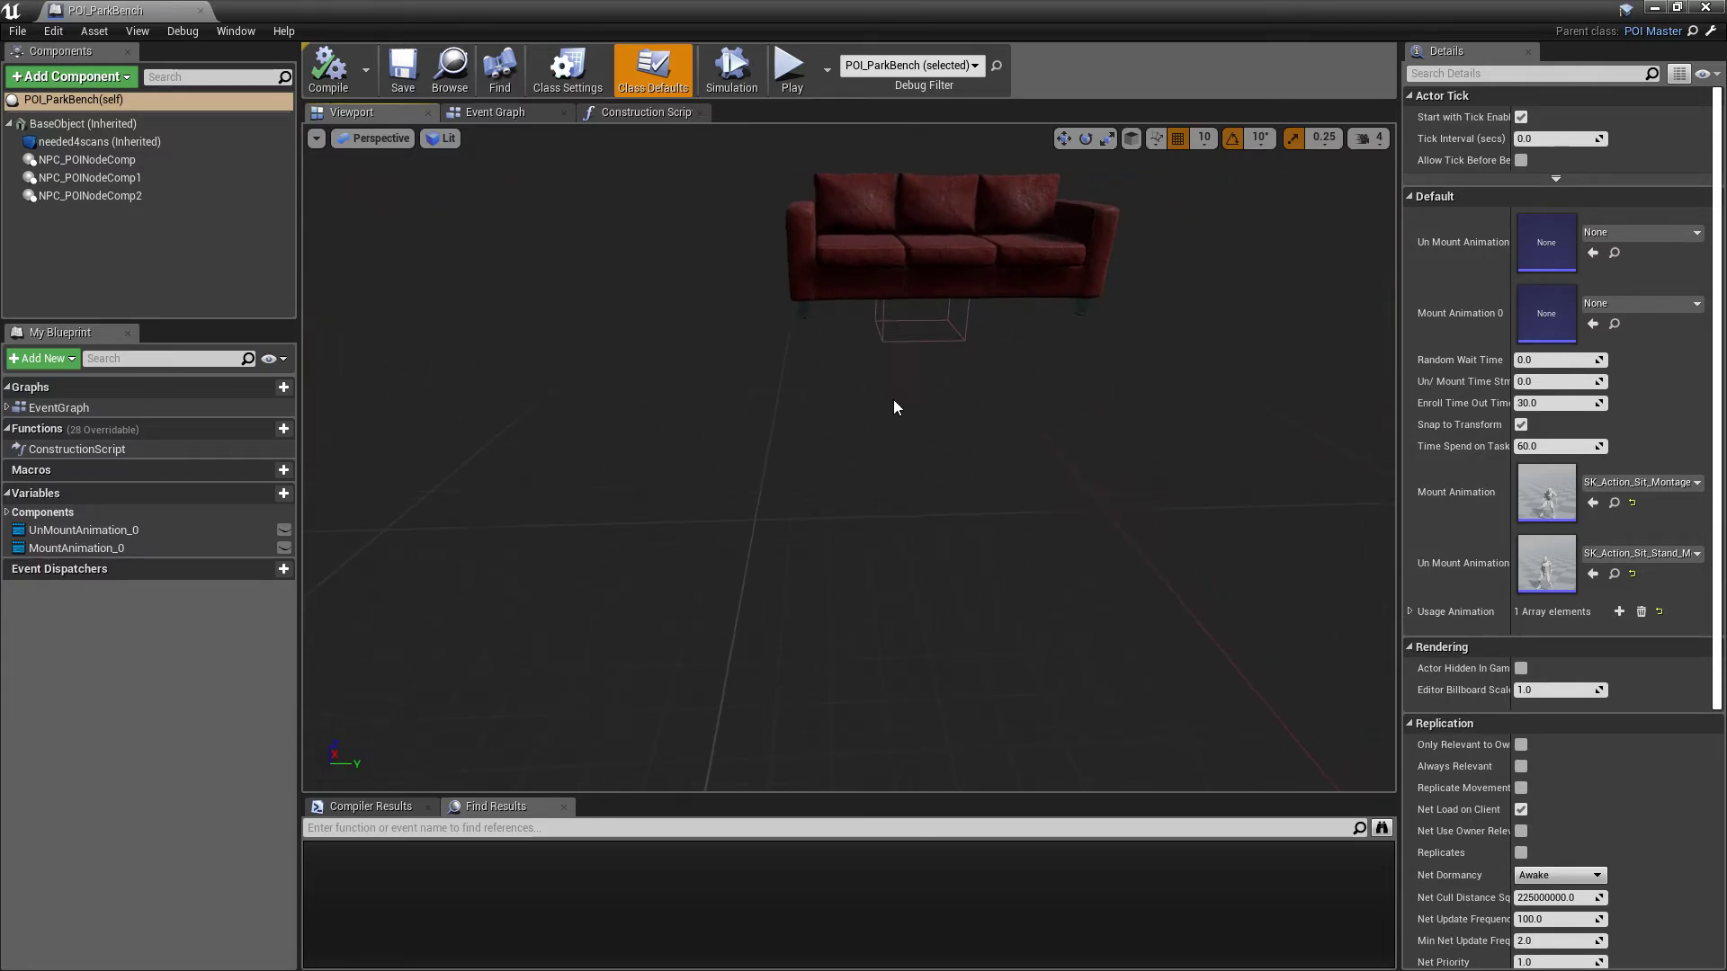
# - Inspect the placement and settings of NPC_POINodeComp, NPC_POINodeComp1 and NPC_POINodeComp2 in front of the sofa
pyautogui.moveTo(985, 448); pyautogui.dragTo(1035, 297)
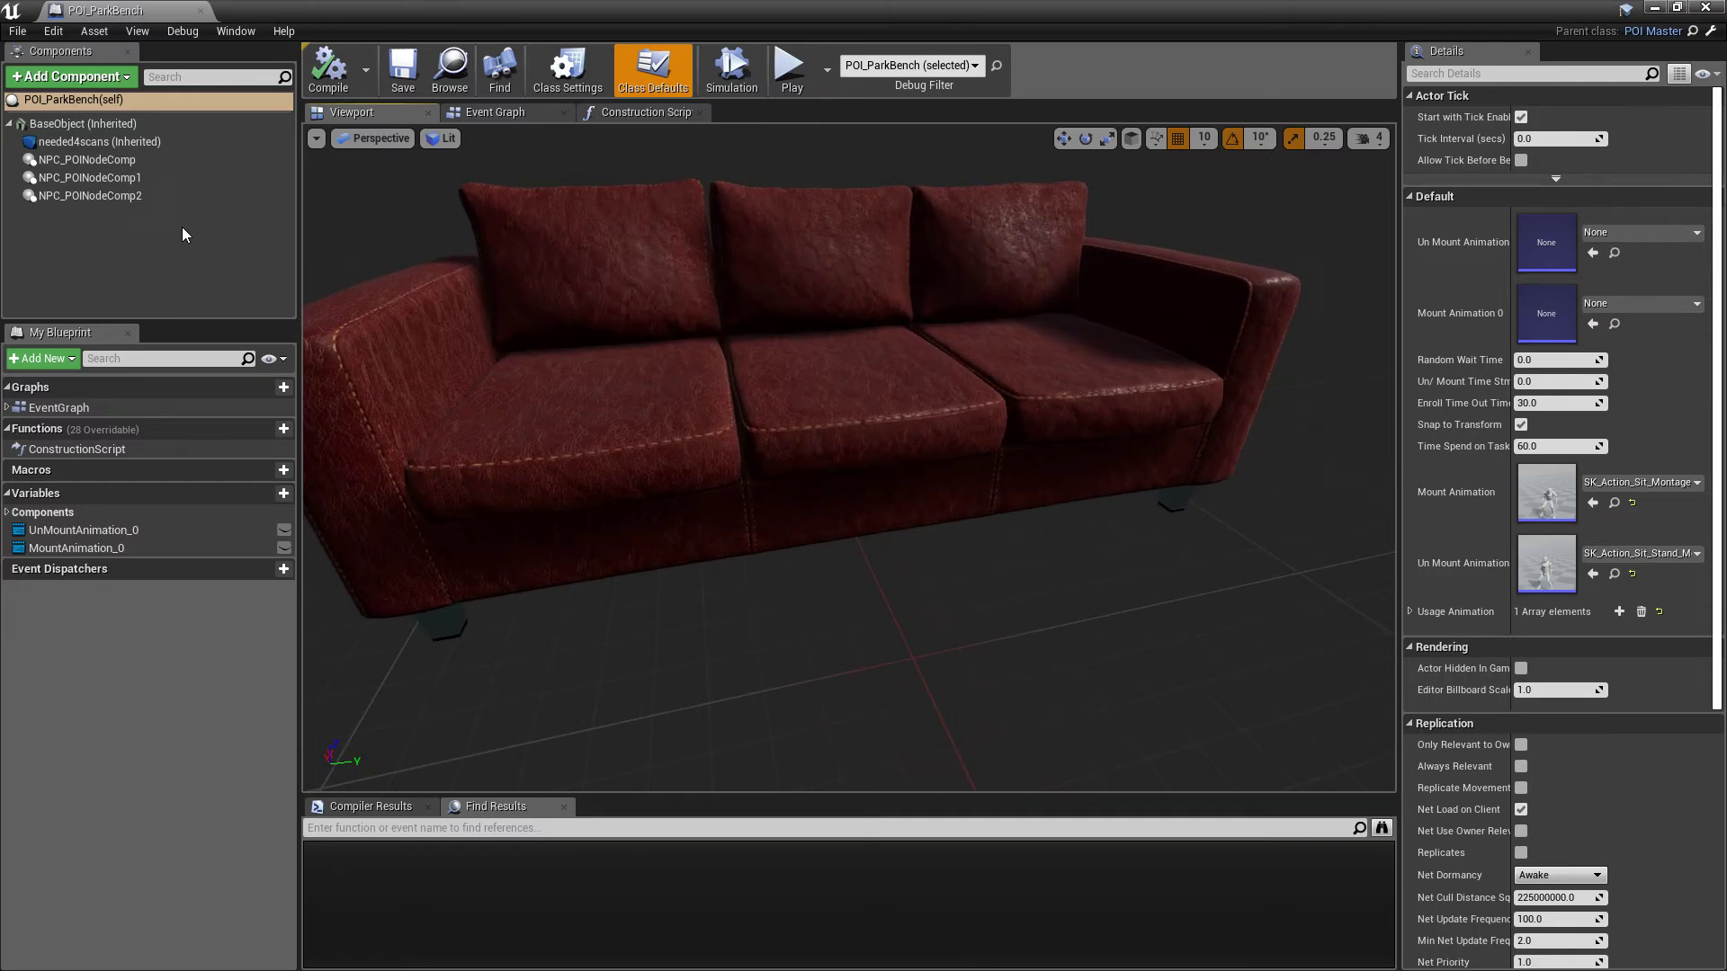
pyautogui.click(124, 159)
pyautogui.moveTo(1168, 472)
pyautogui.mouseDown(button='right')
pyautogui.moveTo(1211, 436)
pyautogui.moveTo(1196, 486)
pyautogui.moveTo(1183, 446)
pyautogui.mouseUp(button='right')
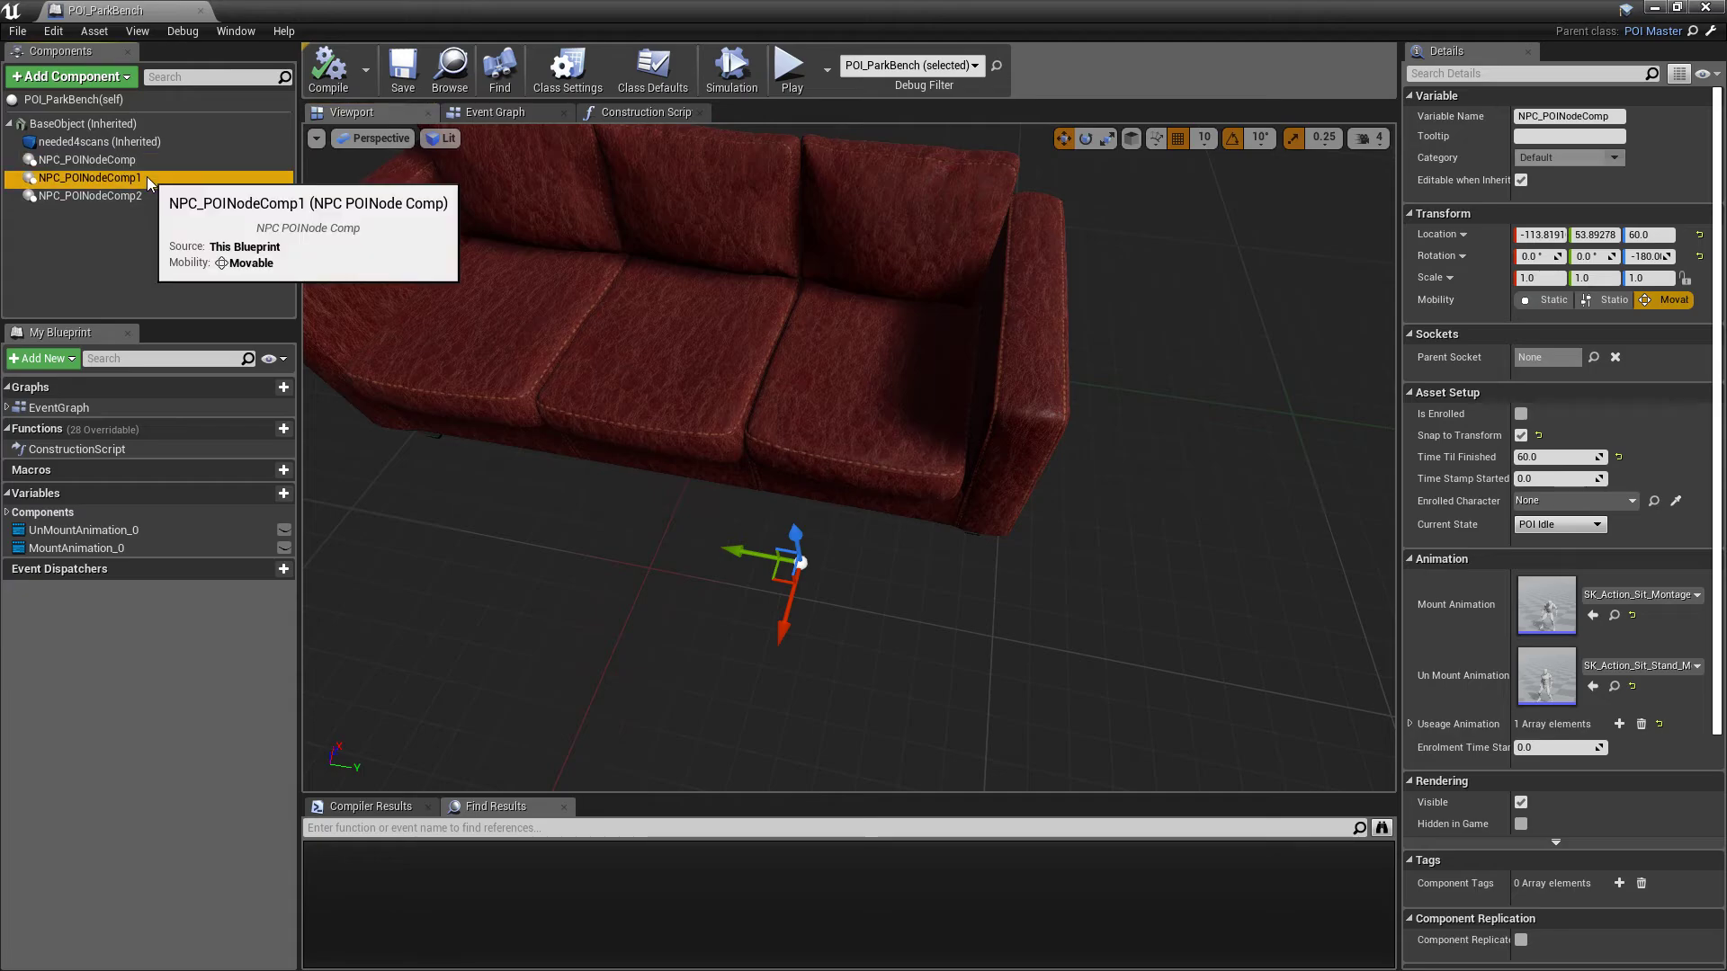
pyautogui.click(90, 178)
pyautogui.click(99, 195)
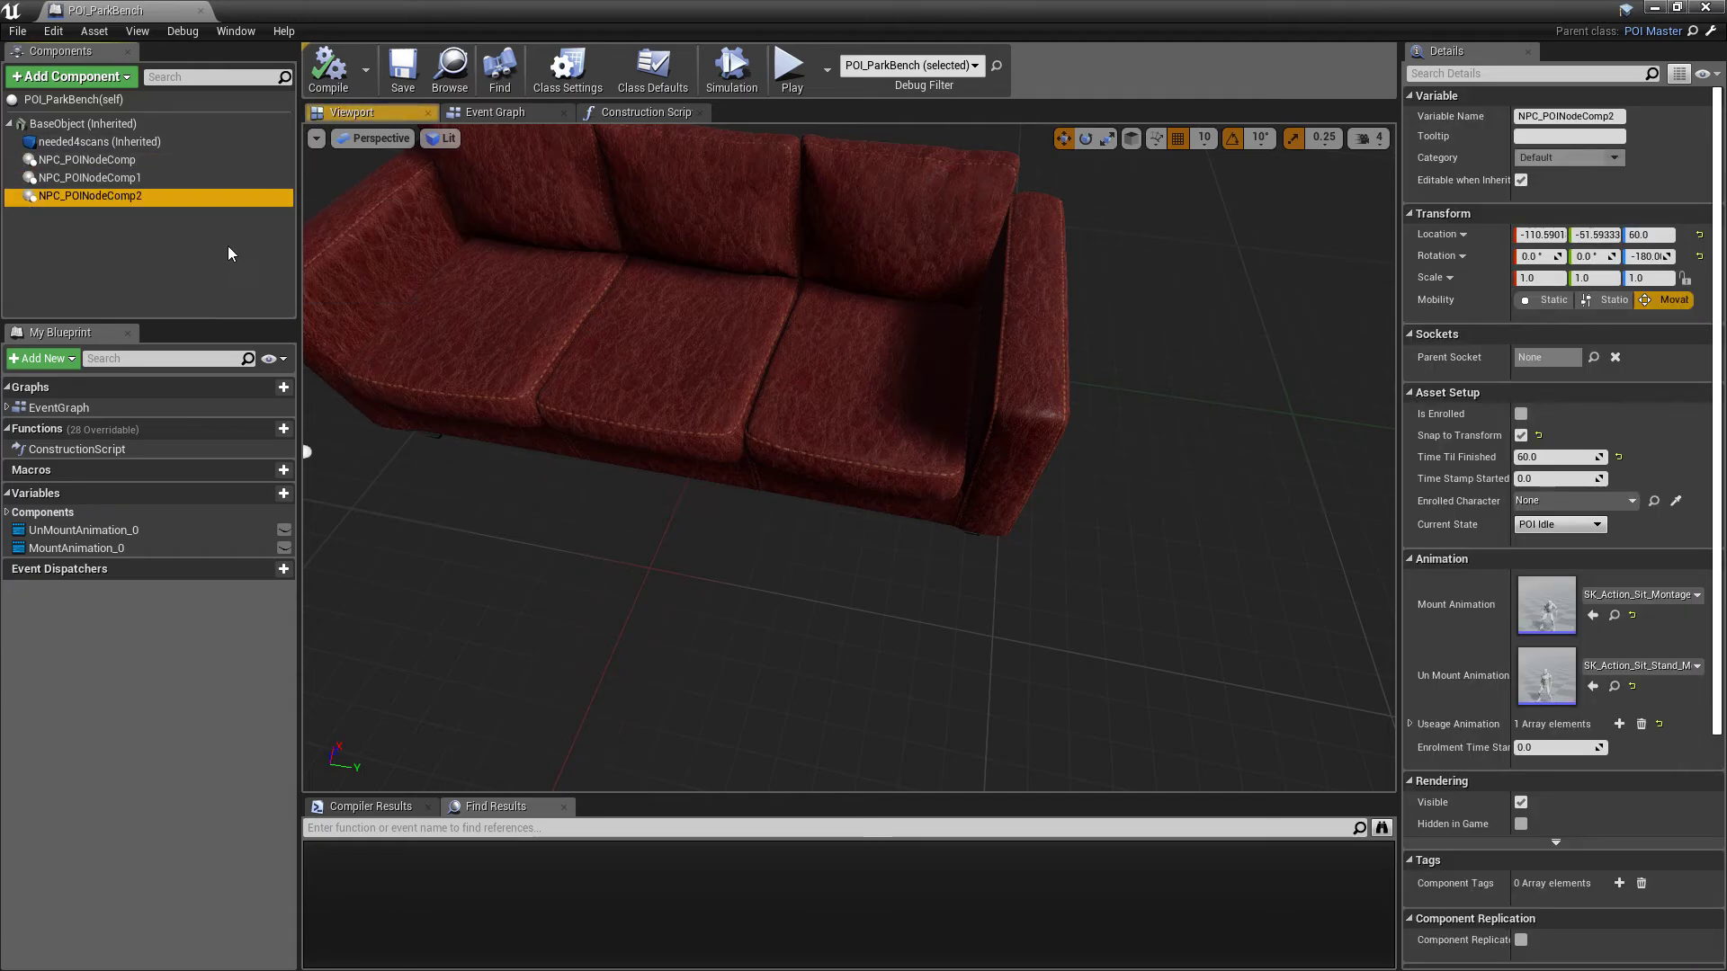
pyautogui.moveTo(860, 575); pyautogui.dragTo(769, 568, button='right')
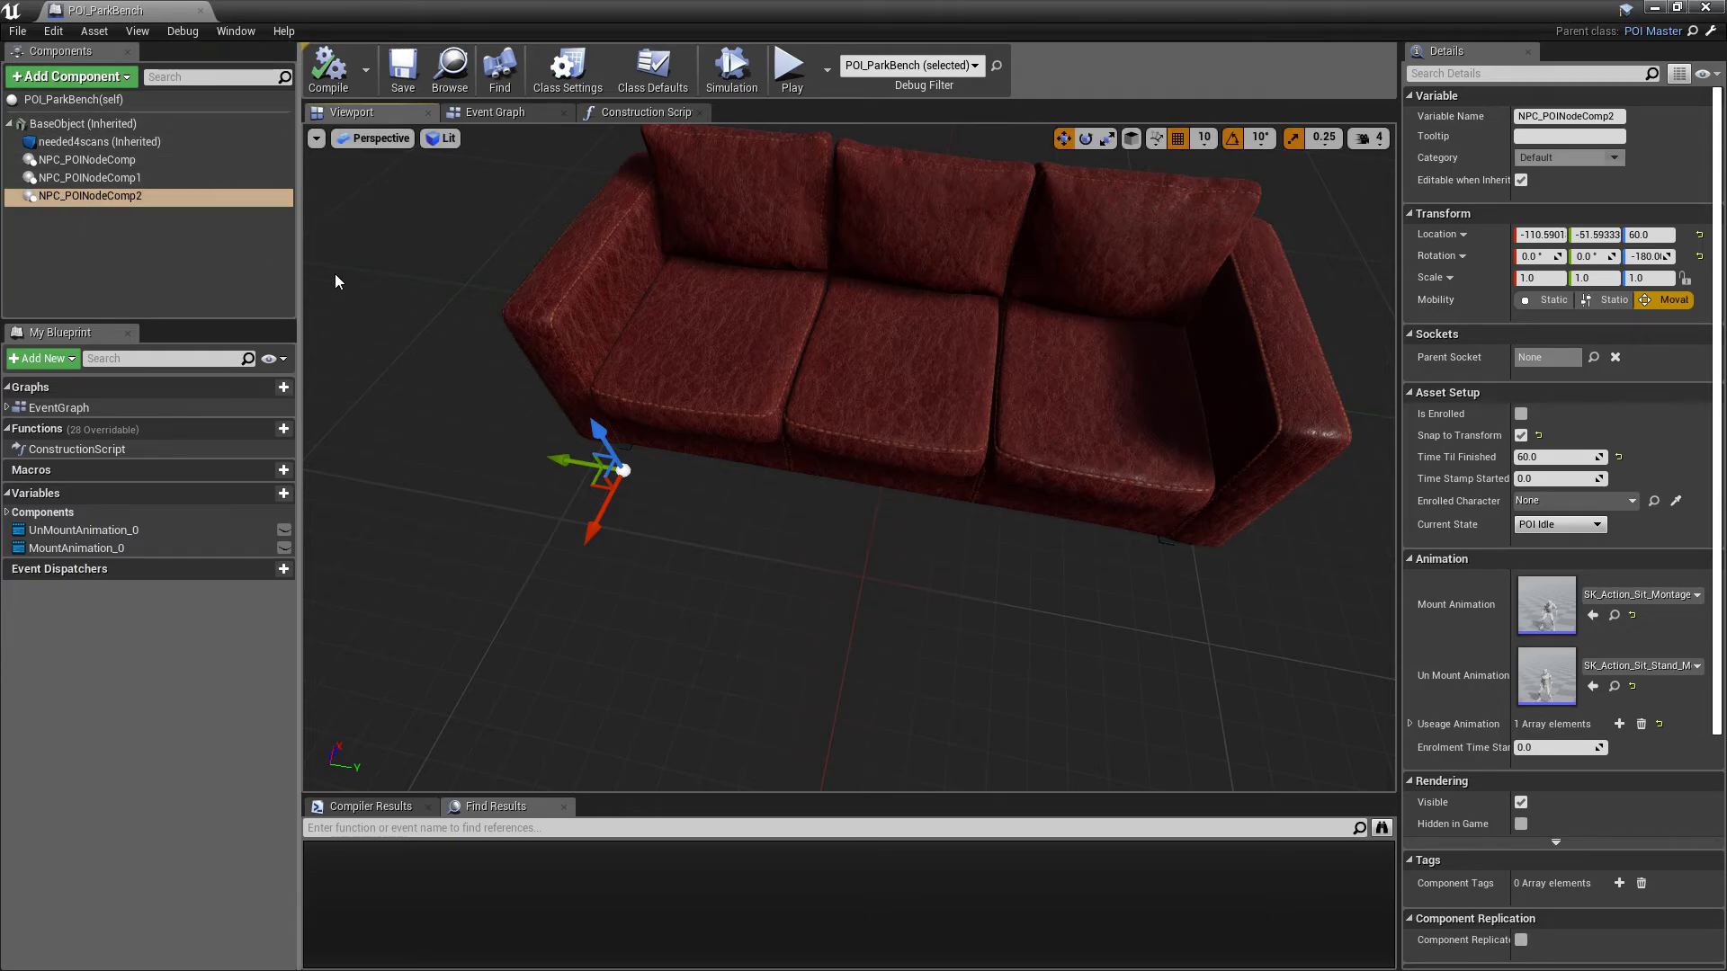
# - Compare the NPC_POINodeComp and NPC_POINodeComp2 positions, and expand NPC_POINodeComp's Useage Animation list to examine its animation entry
pyautogui.click(122, 162)
pyautogui.click(126, 198)
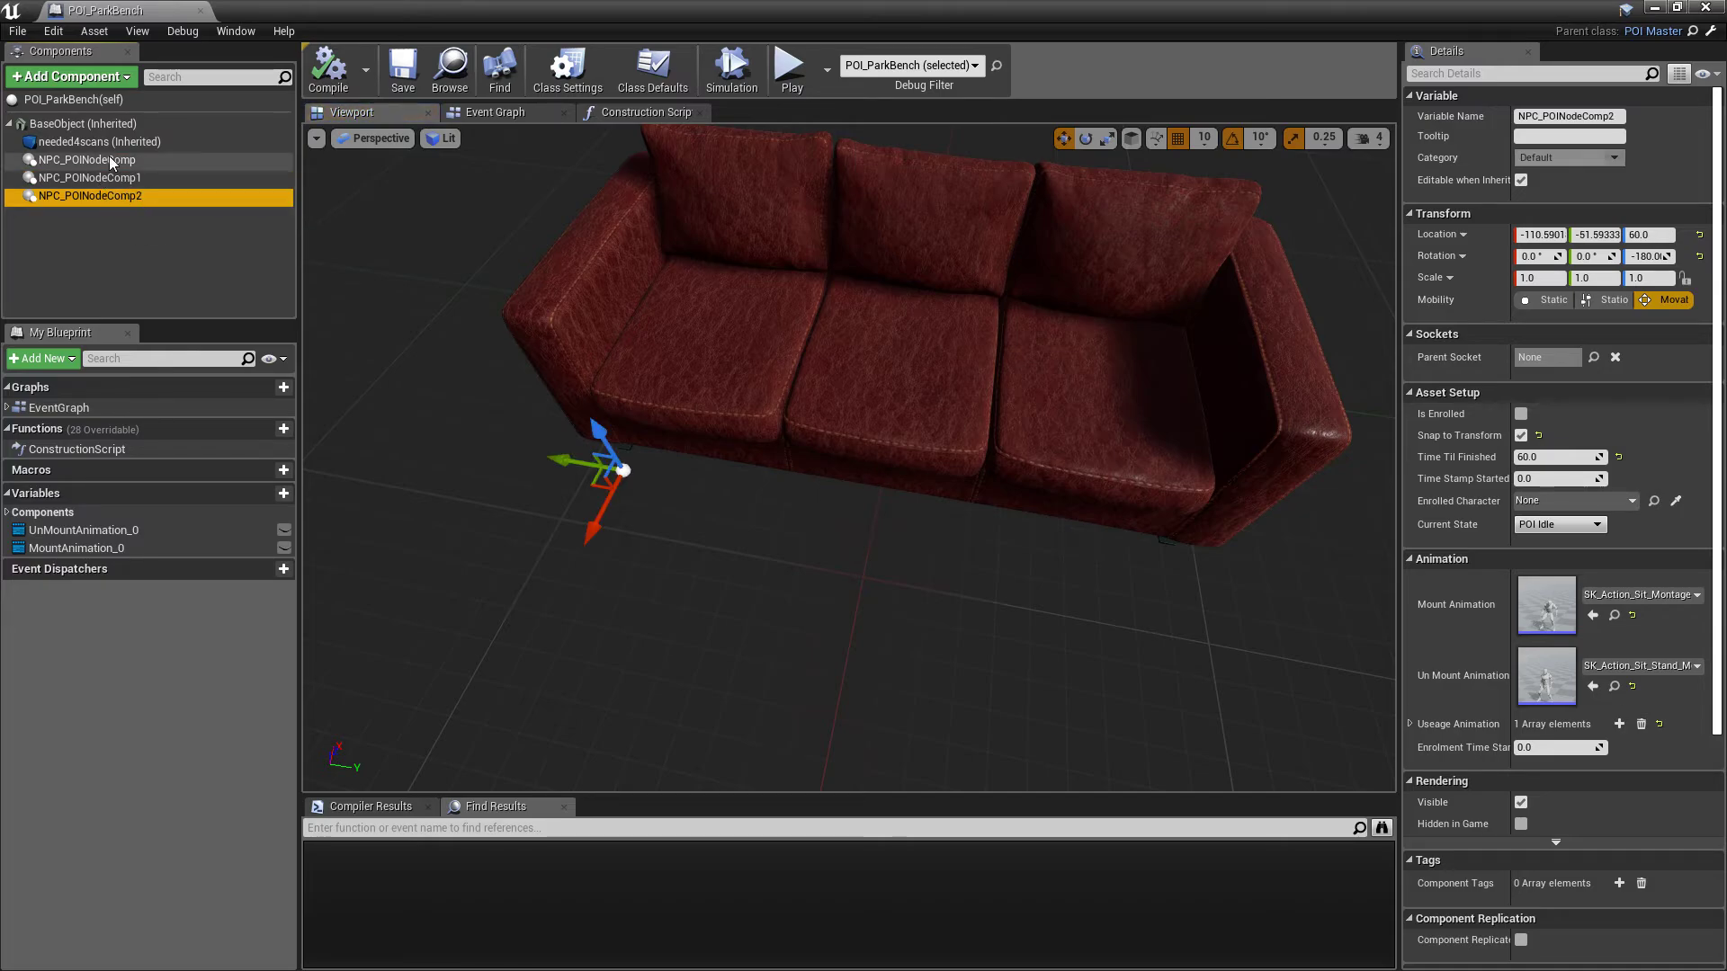
pyautogui.click(117, 162)
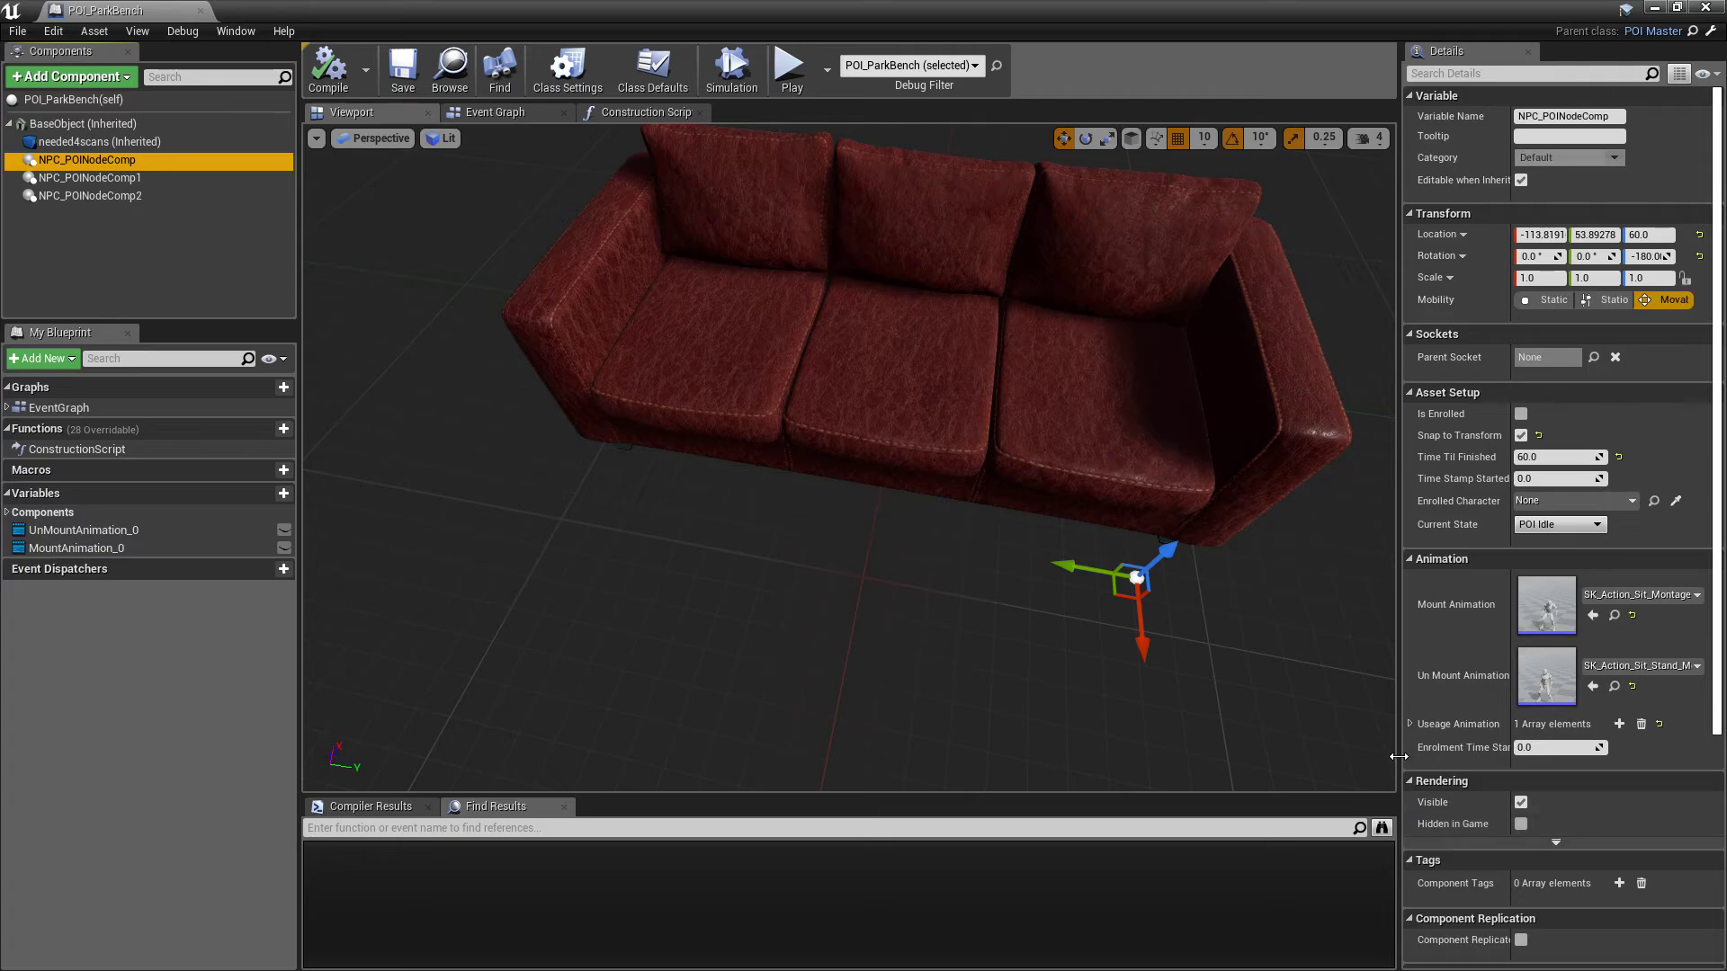
pyautogui.click(1411, 724)
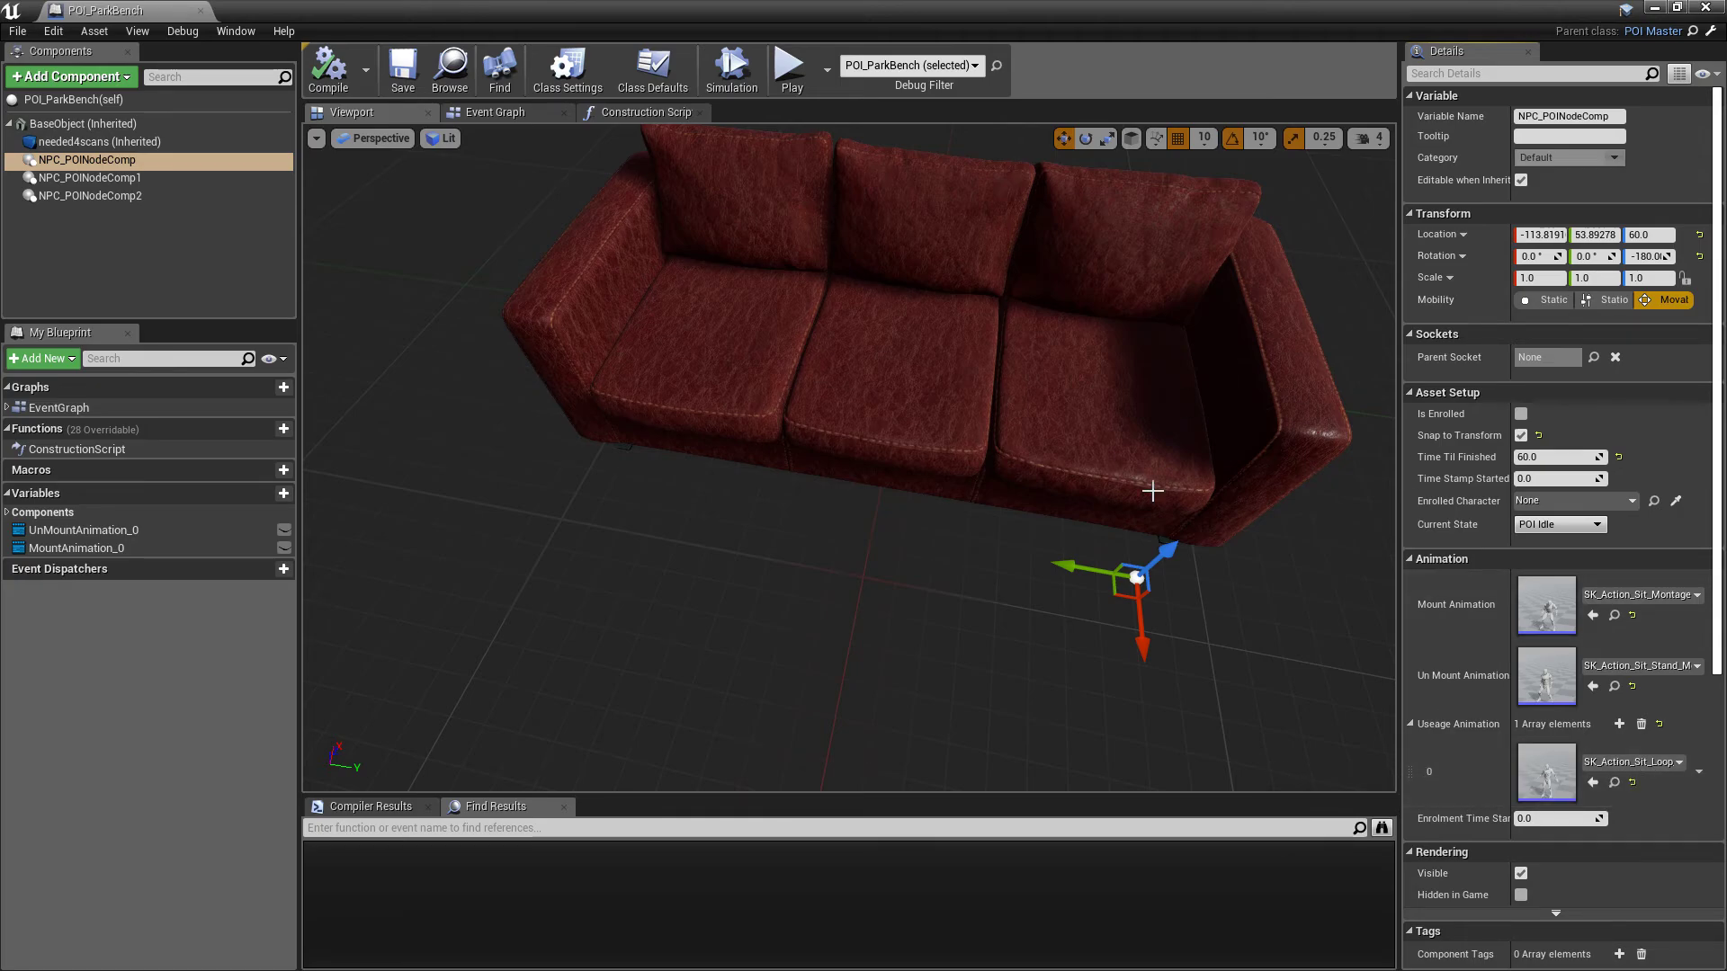
pyautogui.moveTo(1190, 513); pyautogui.dragTo(1233, 582, button='right')
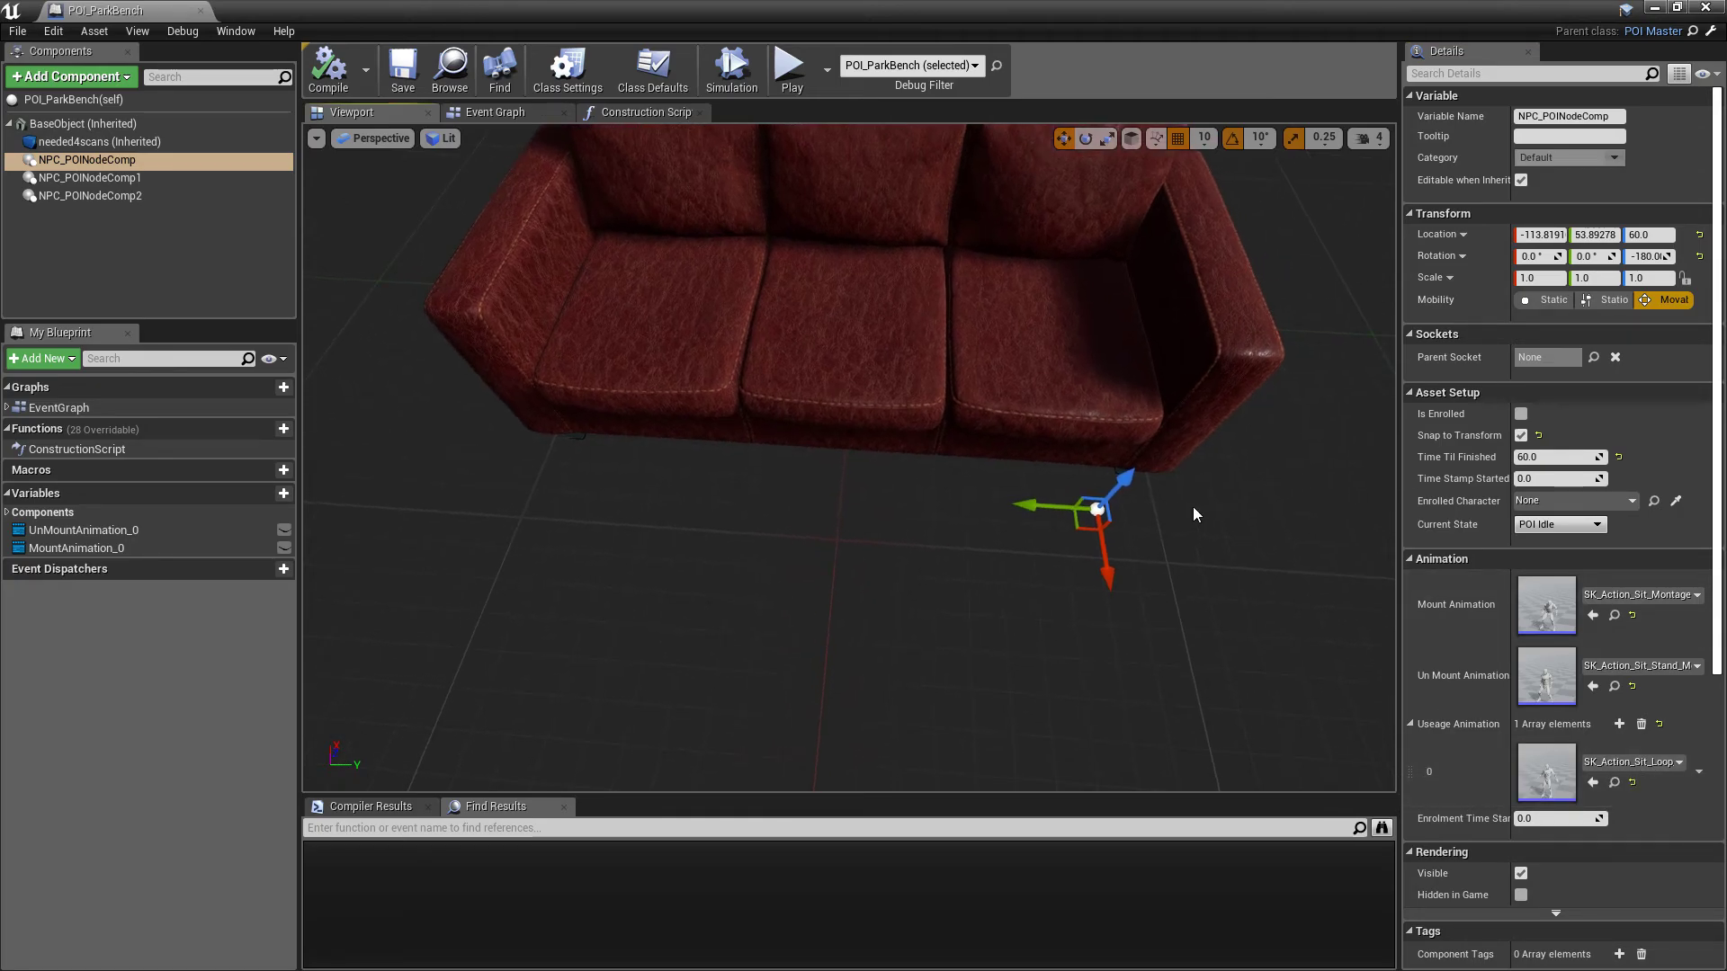
pyautogui.moveTo(1194, 514); pyautogui.dragTo(1125, 579, button='right')
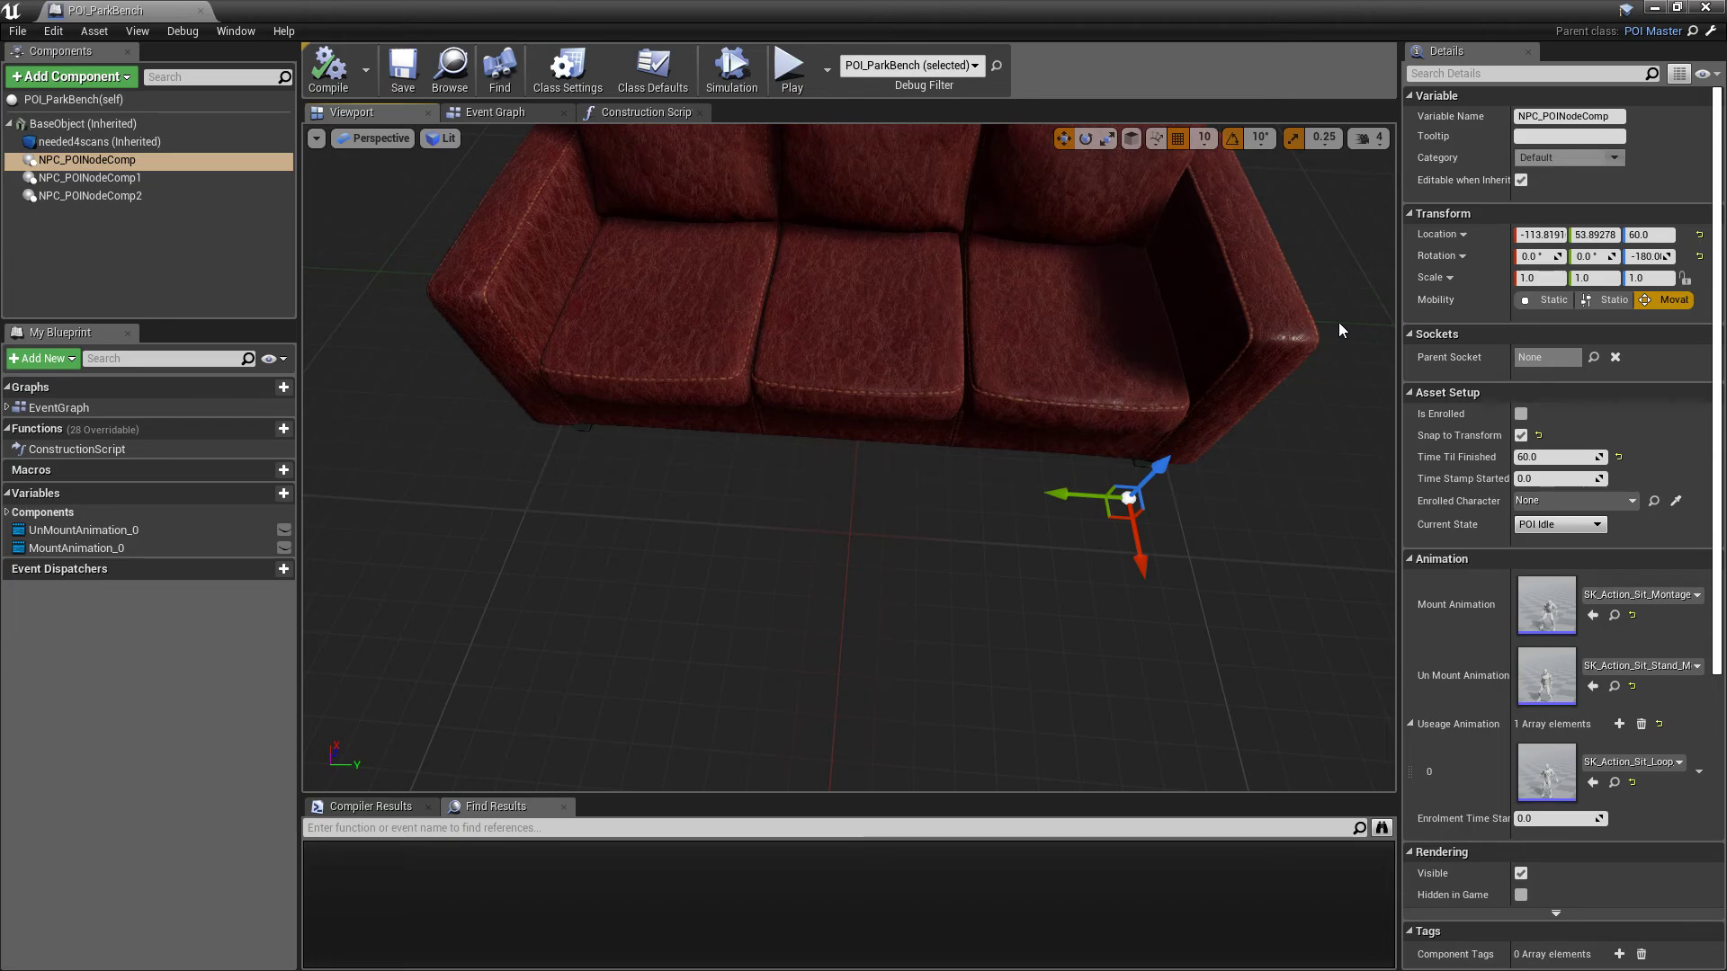
# - Close the POI_ParkBench blueprint and return to the sofa selected in the RPGDemo level
pyautogui.click(1706, 13)
pyautogui.press('f')
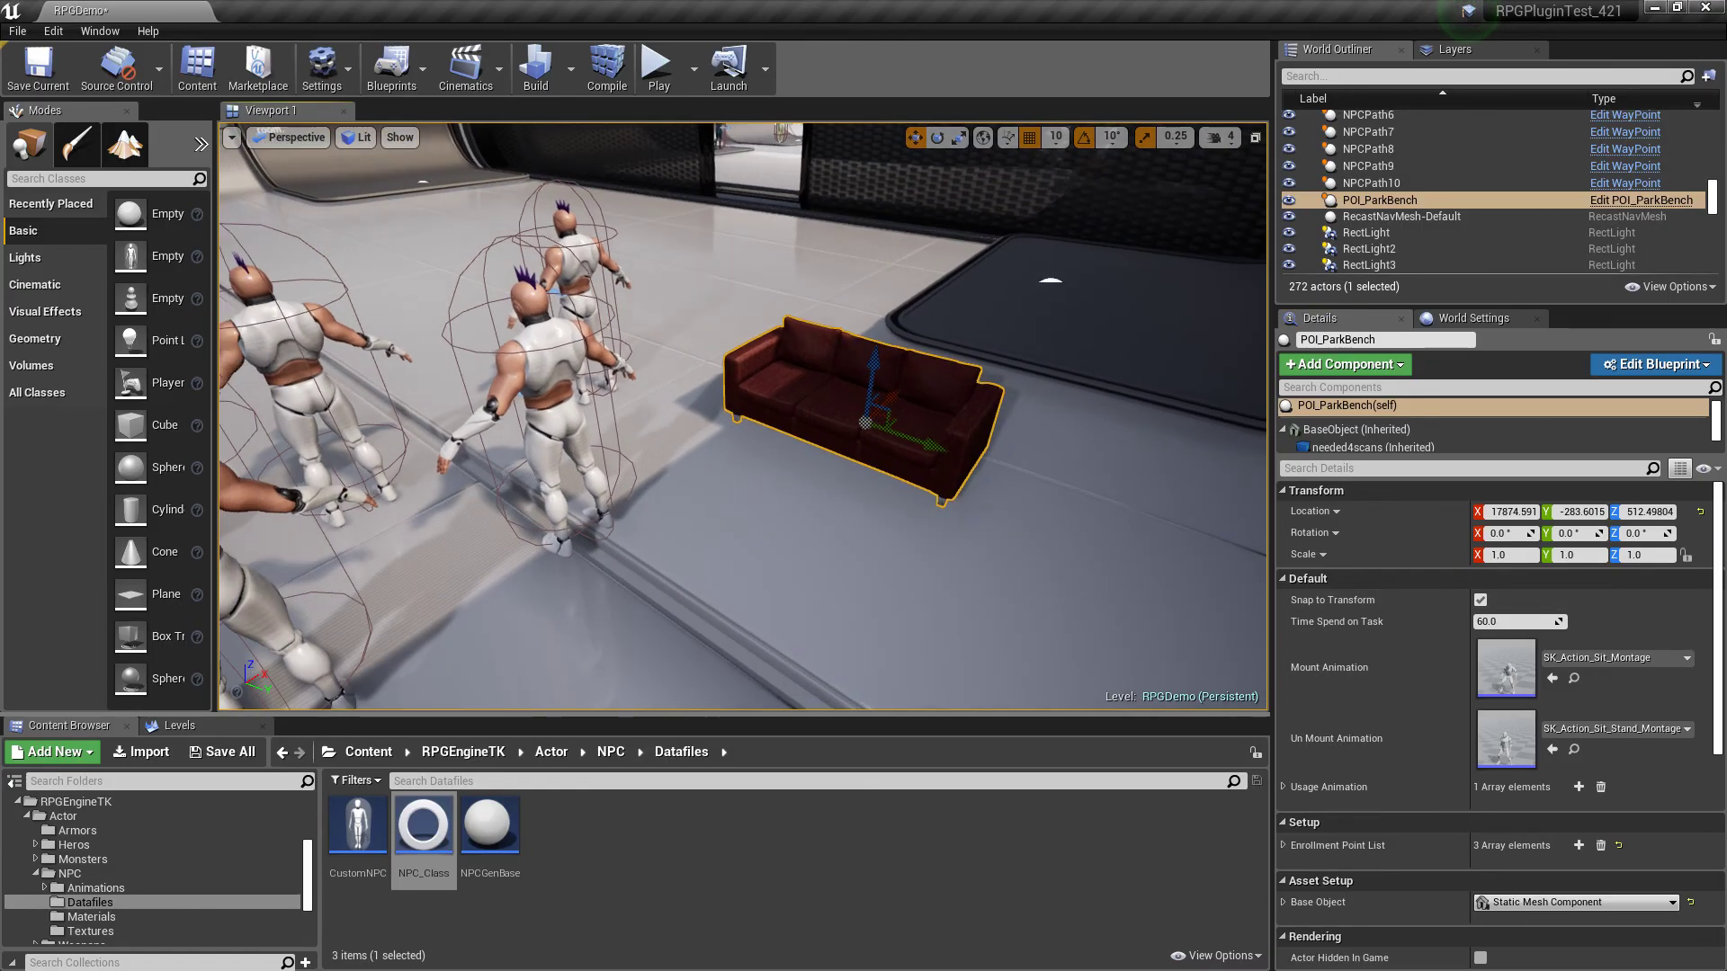
pyautogui.click(1050, 527)
pyautogui.click(870, 414)
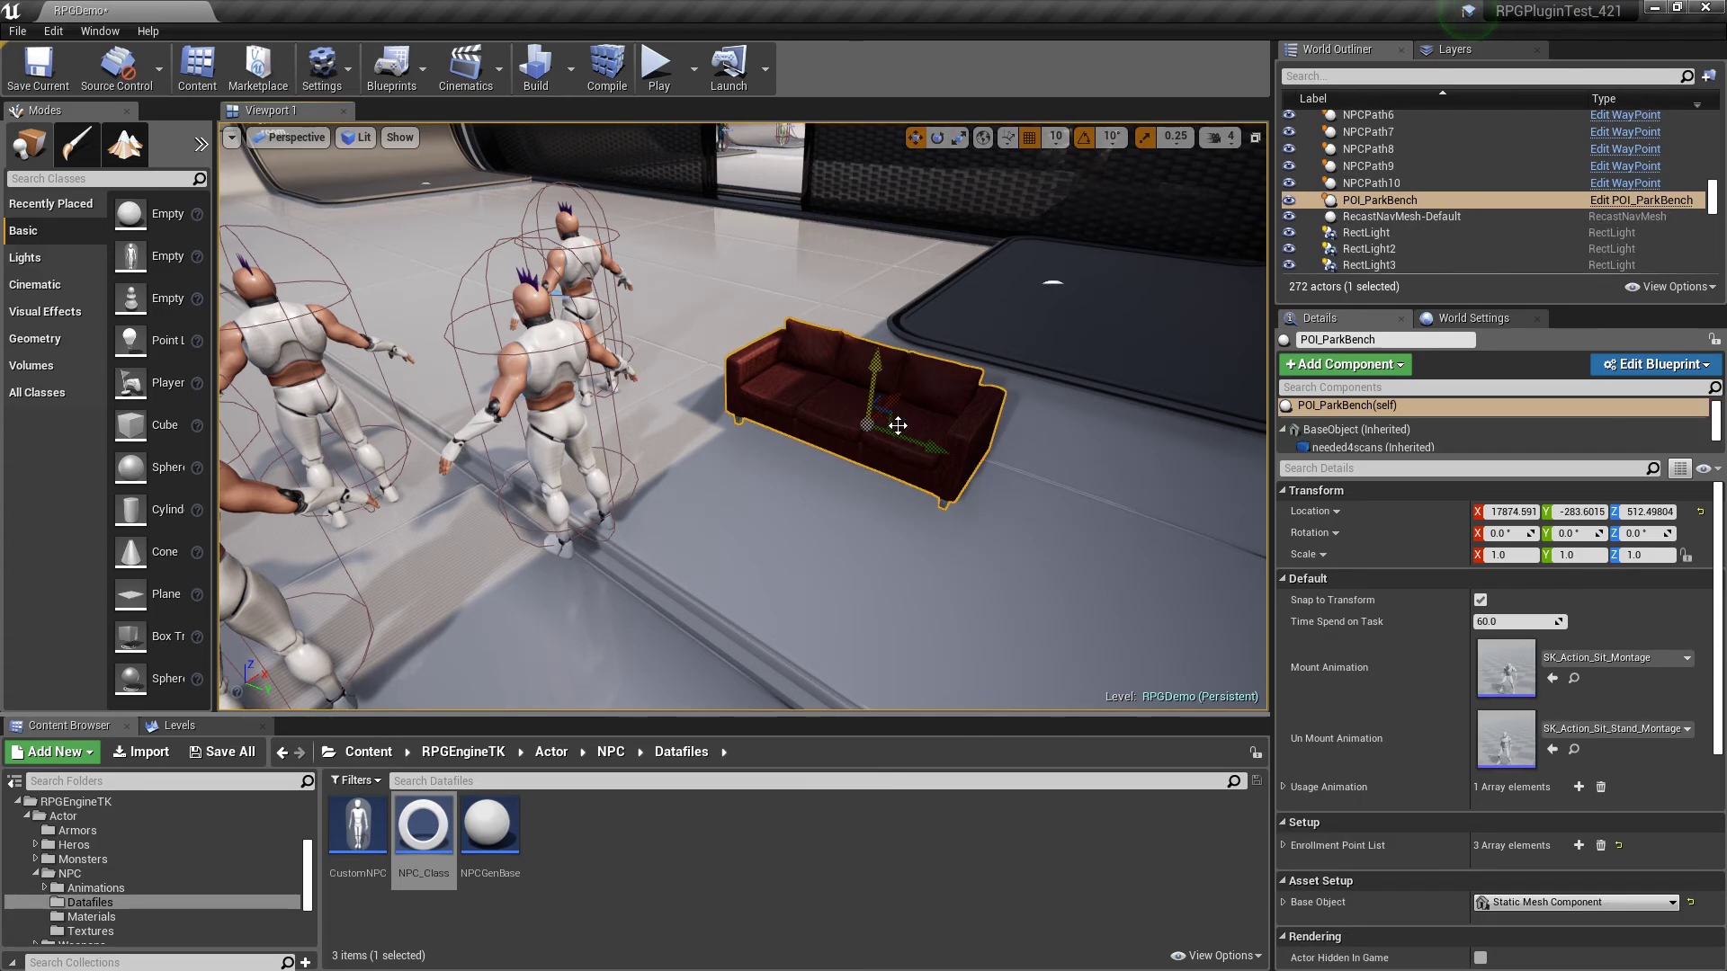
# - Go to the NPC Material Parameters display and examine its list of modular color parameters and the NPC in front of it
pyautogui.moveTo(1016, 644); pyautogui.dragTo(576, 494, button='right')
pyautogui.moveTo(968, 684); pyautogui.dragTo(675, 586, button='right')
pyautogui.moveTo(830, 551); pyautogui.dragTo(630, 552, button='right')
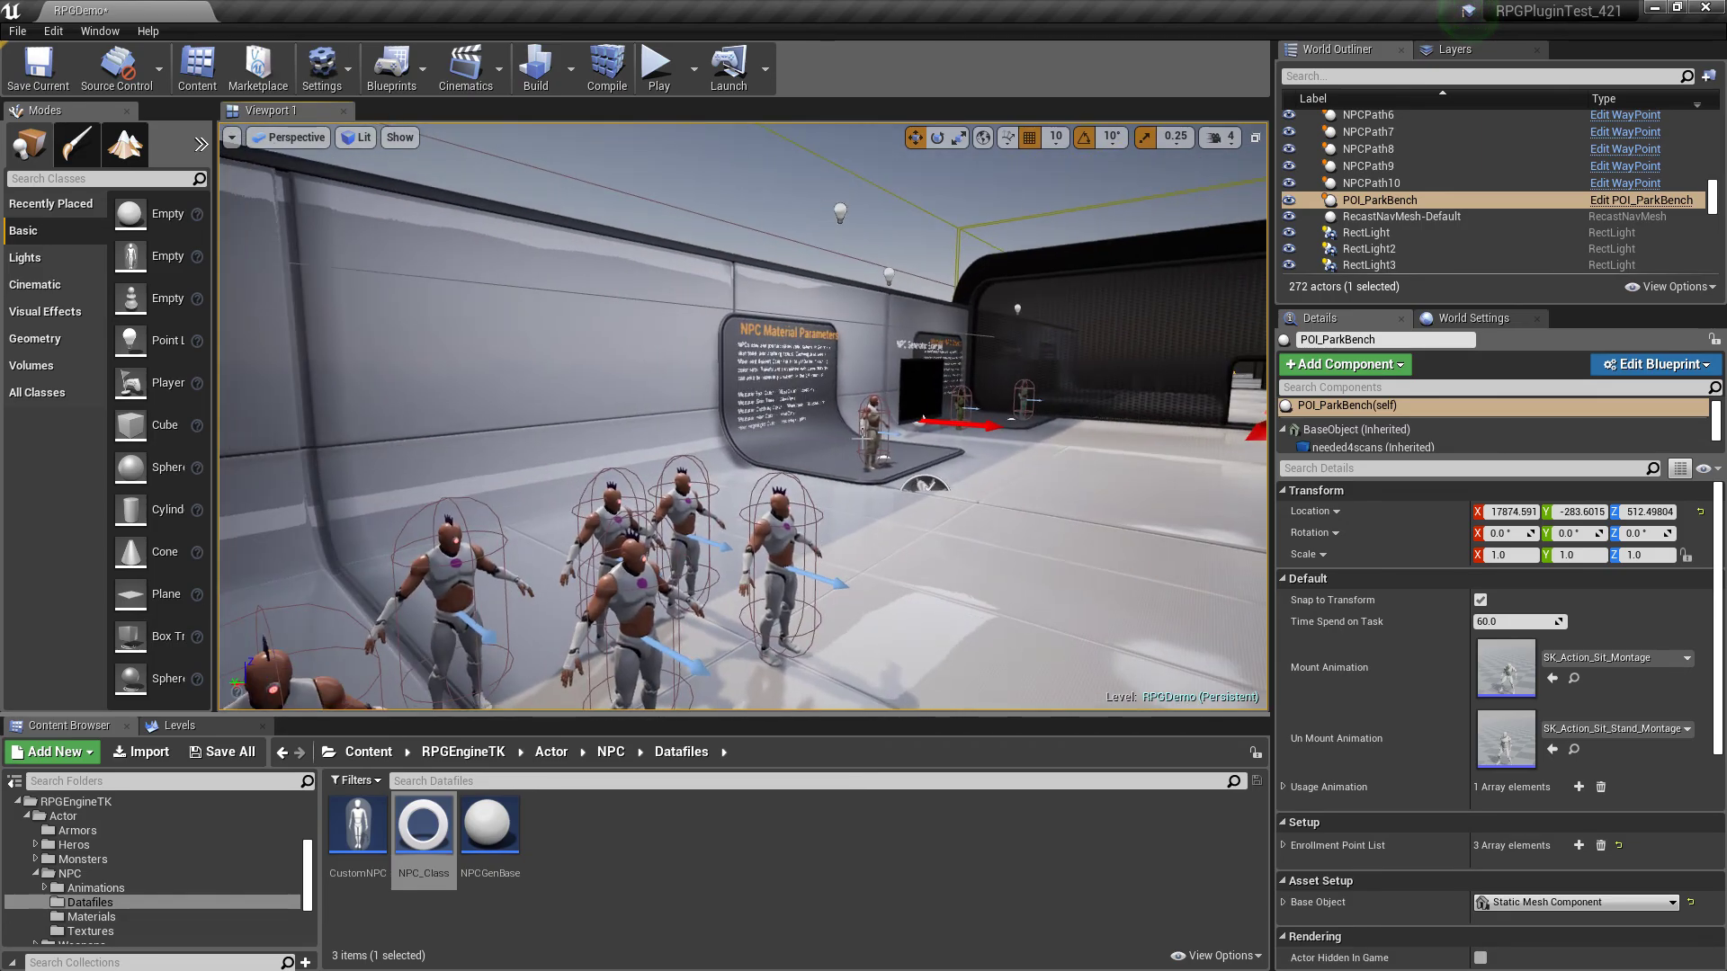
pyautogui.moveTo(807, 407)
pyautogui.mouseDown(button='right')
pyautogui.moveTo(864, 407)
pyautogui.moveTo(807, 408)
pyautogui.mouseUp(button='right')
pyautogui.moveTo(901, 529); pyautogui.dragTo(829, 516, button='right')
pyautogui.scroll(-3, 591, 442)
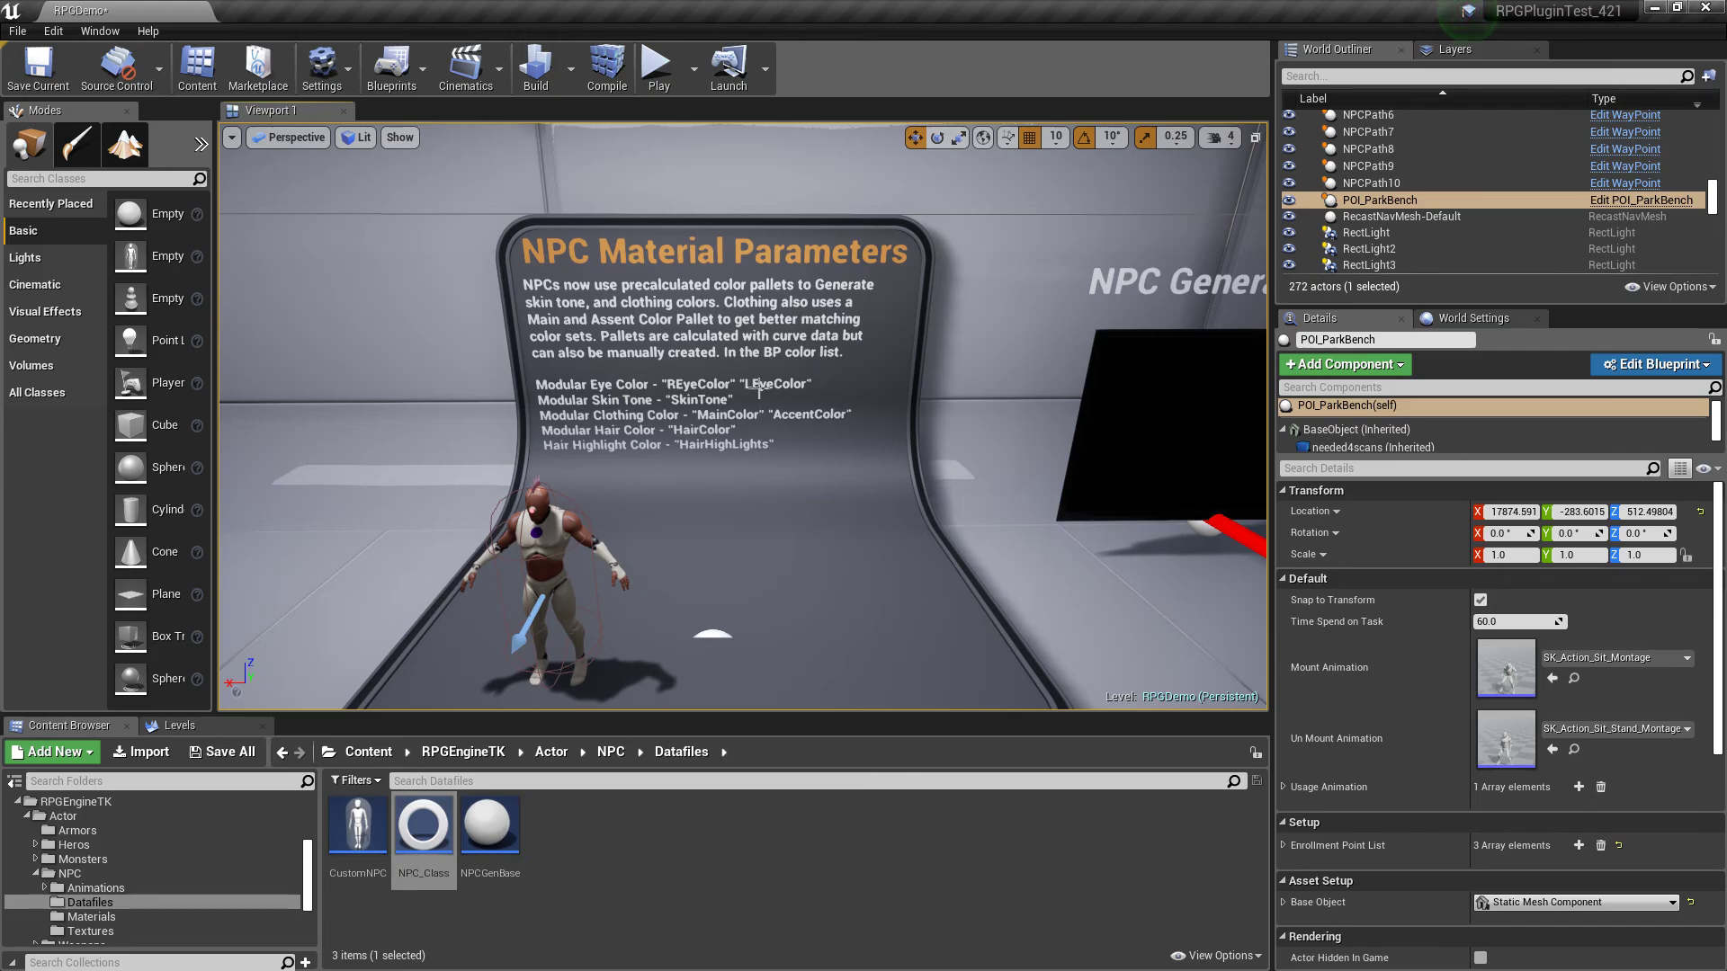
pyautogui.moveTo(809, 413); pyautogui.dragTo(867, 400, button='right')
pyautogui.scroll(-2, 953, 271)
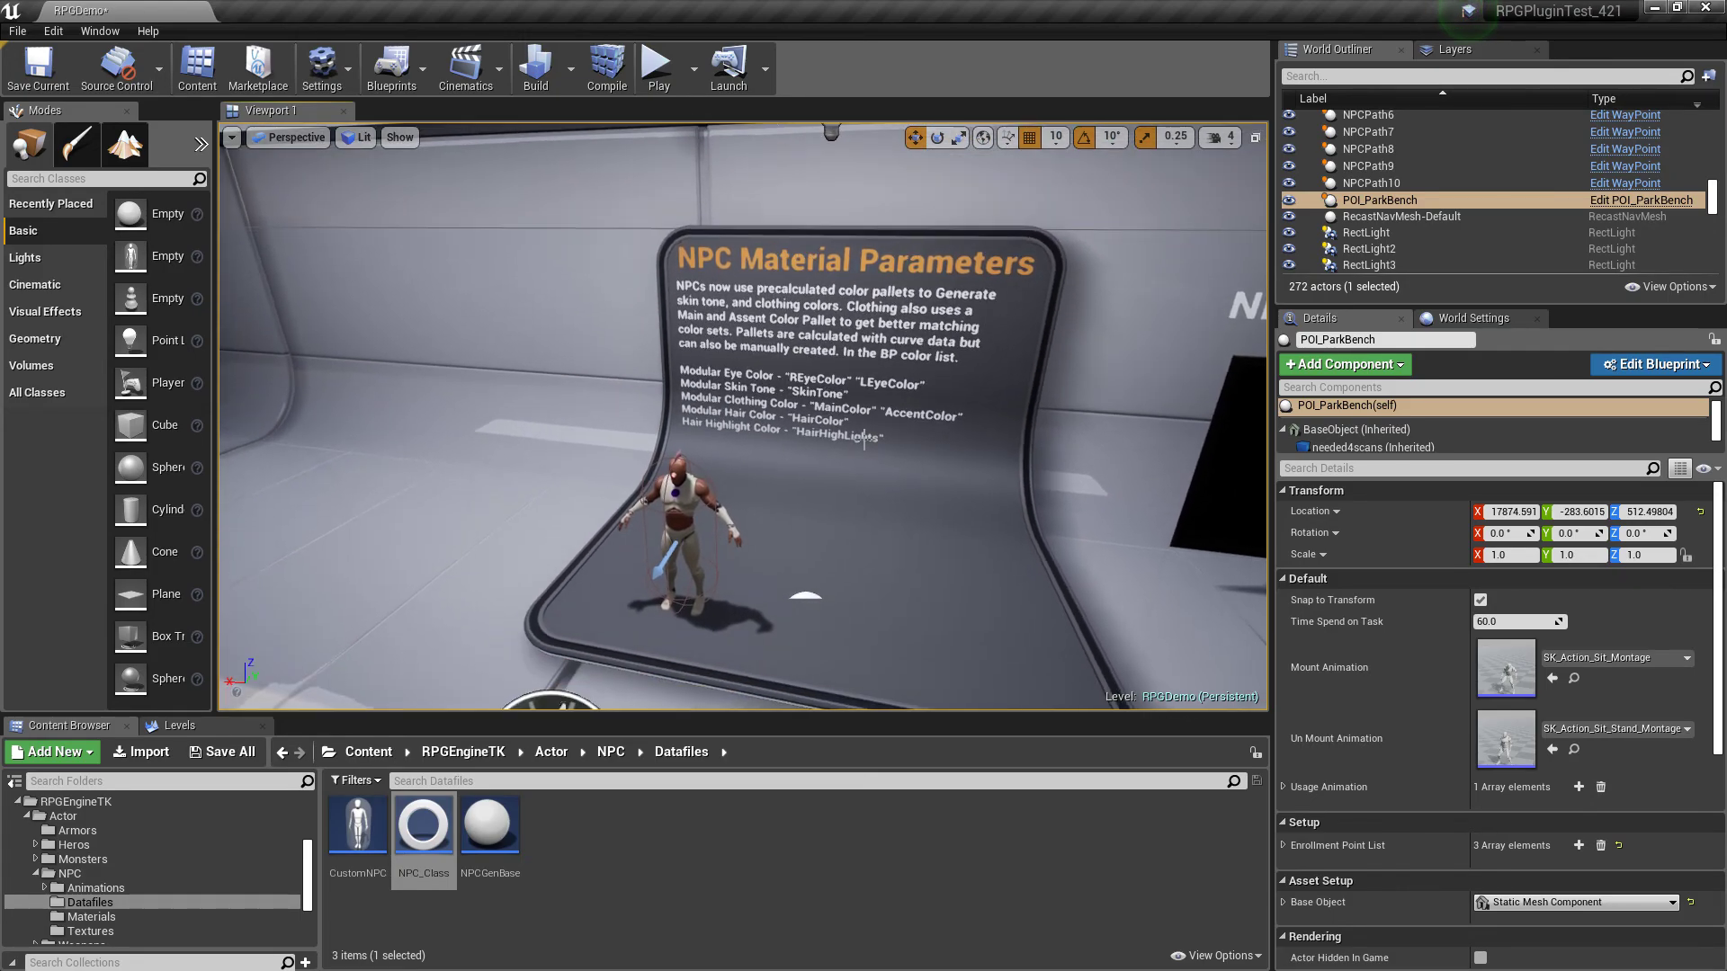
pyautogui.scroll(5, 865, 439)
pyautogui.moveTo(937, 431); pyautogui.dragTo(926, 500, button='middle')
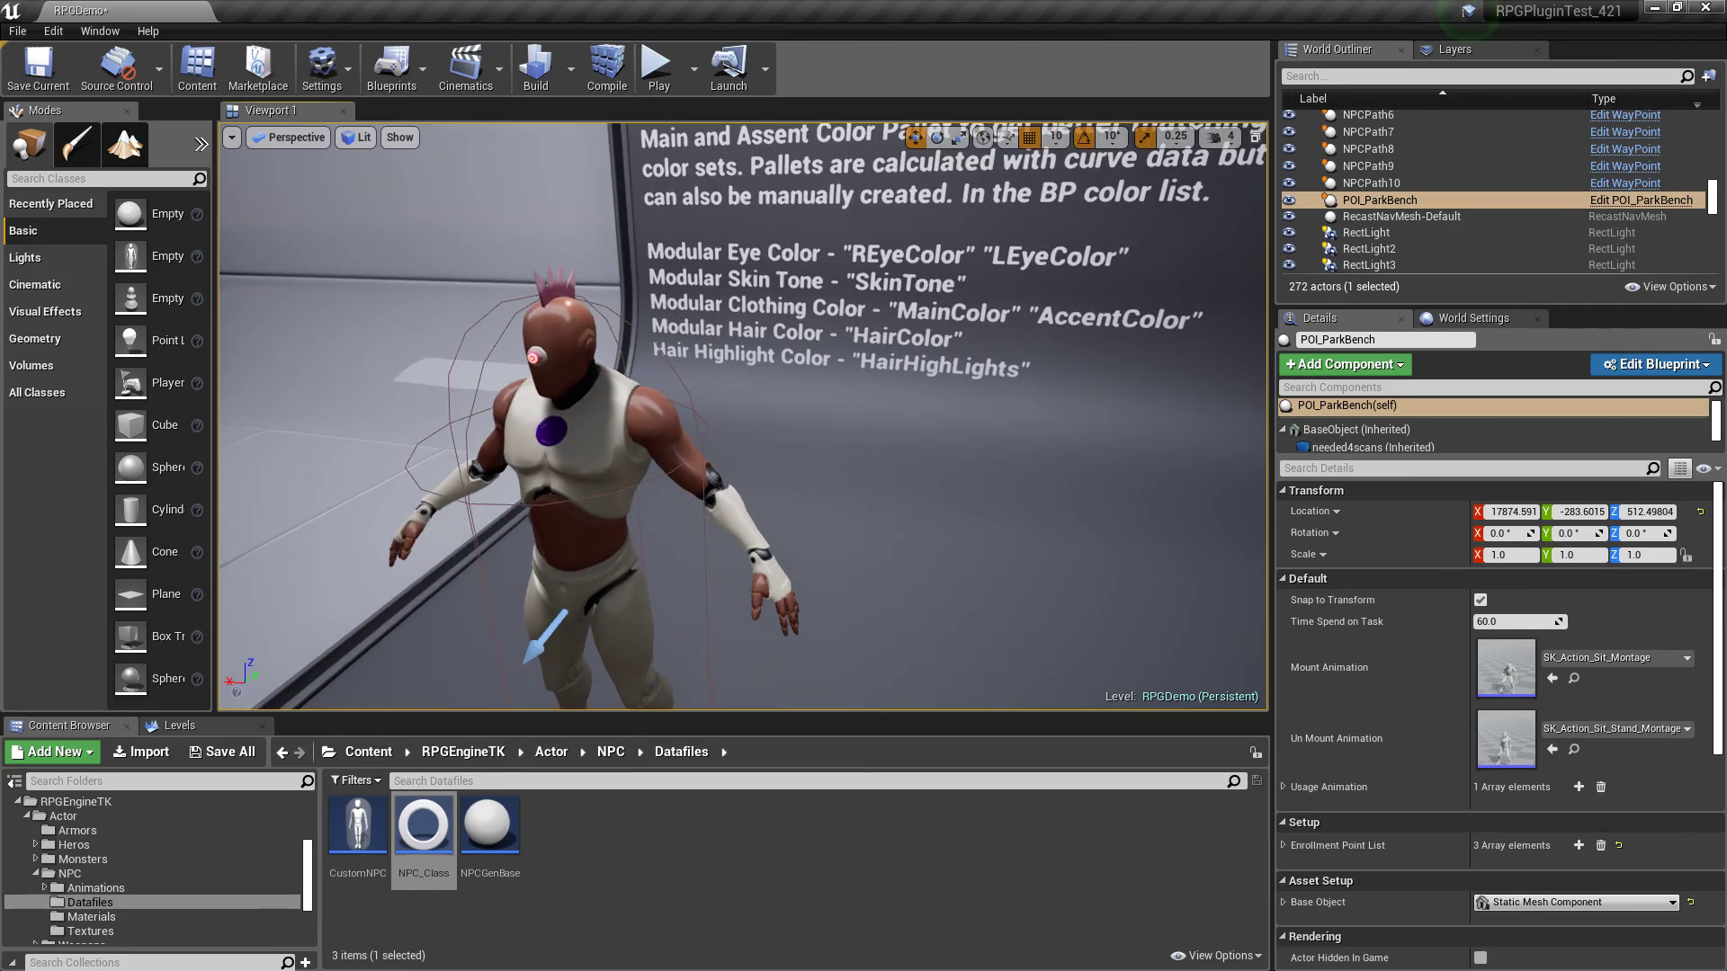
# - Look across the showroom from the NPC Movement Modes display to the path mode display and the NPC group around the sofa
pyautogui.moveTo(1031, 431); pyautogui.dragTo(1664, 421, button='right')
pyautogui.scroll(-2, 1030, 432)
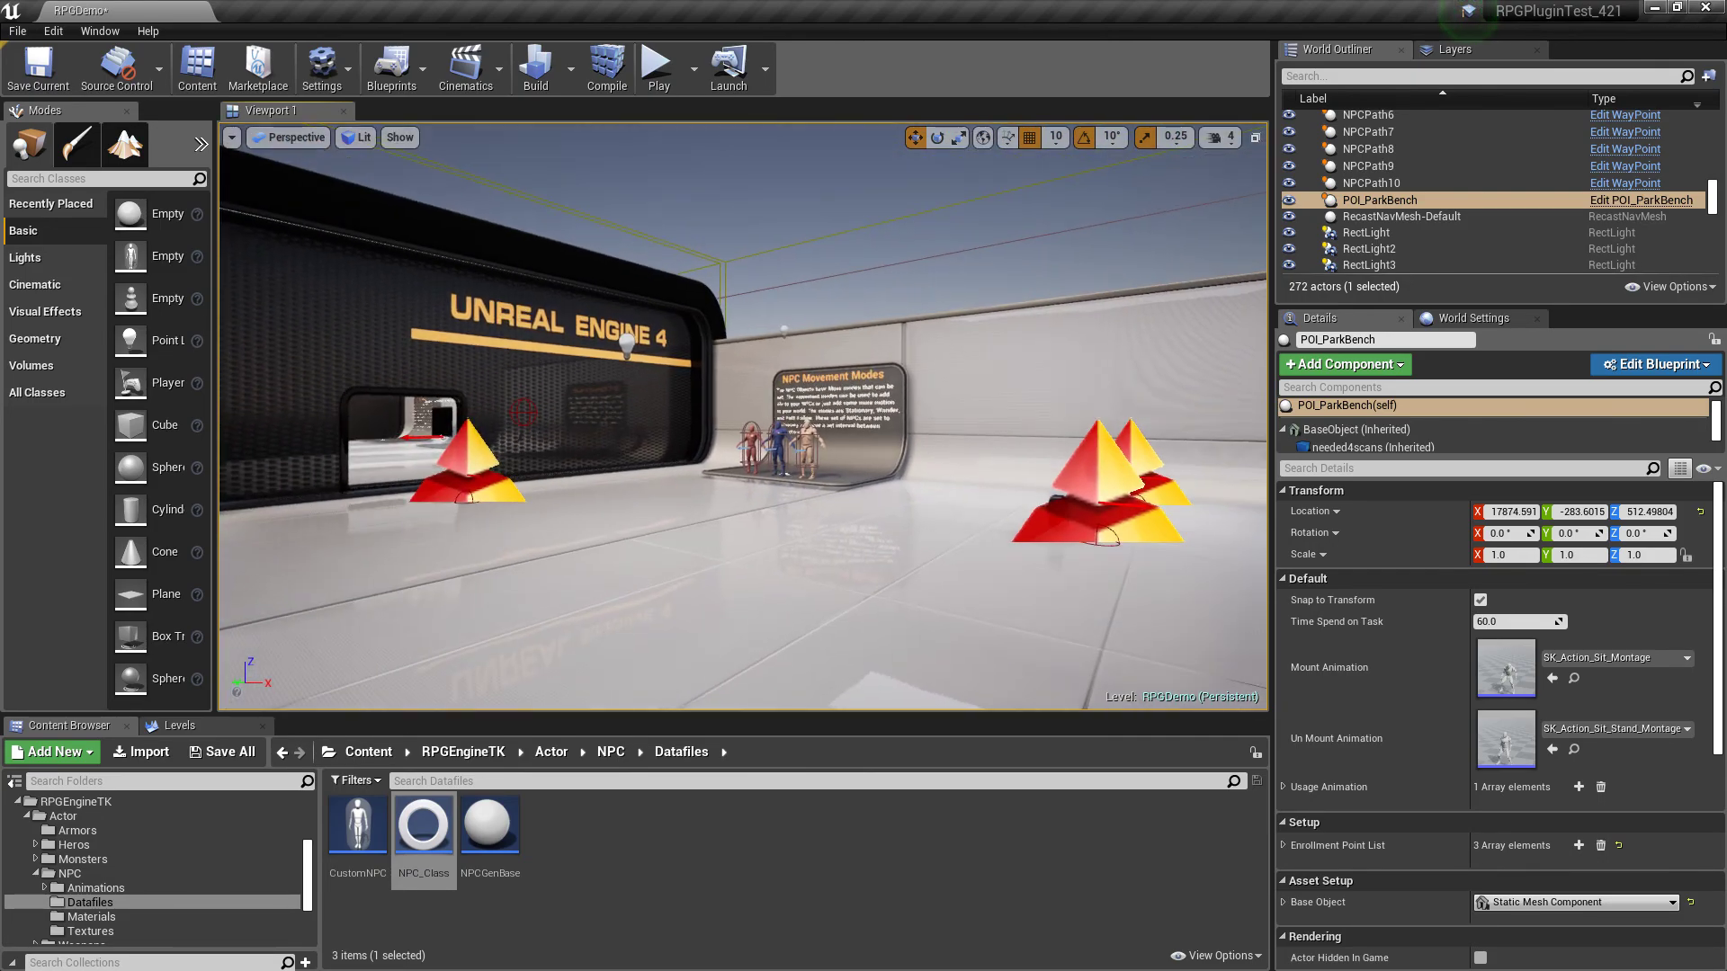
pyautogui.moveTo(741, 480); pyautogui.dragTo(540, 482, button='right')
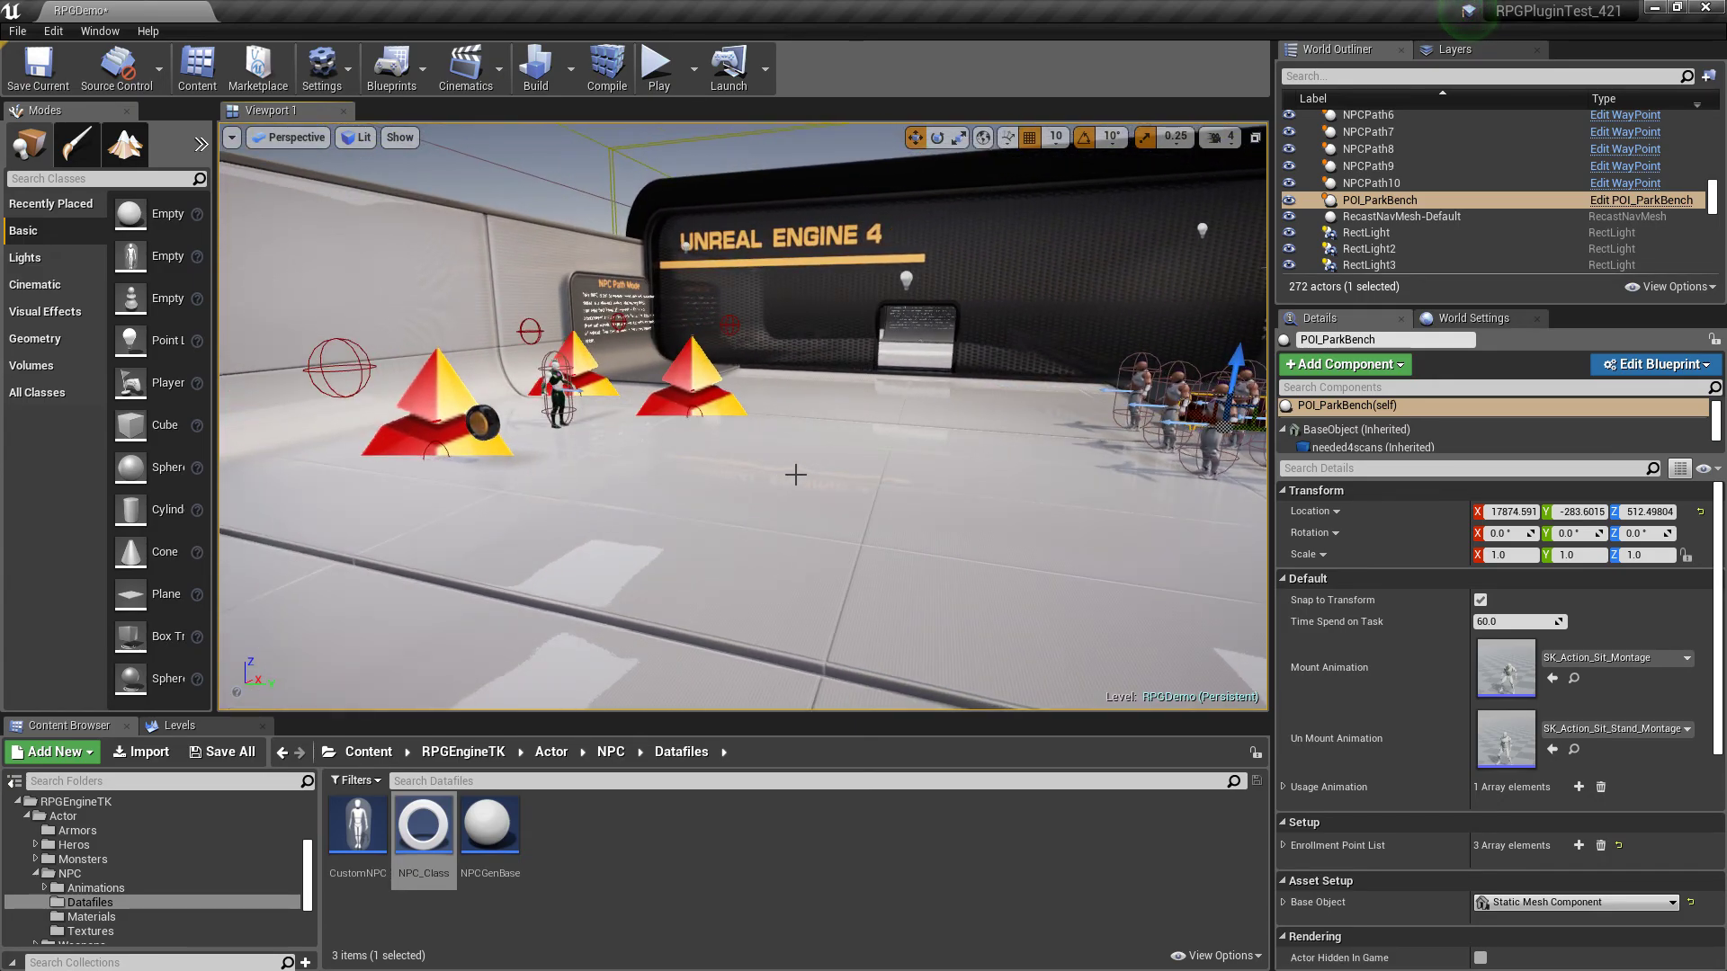